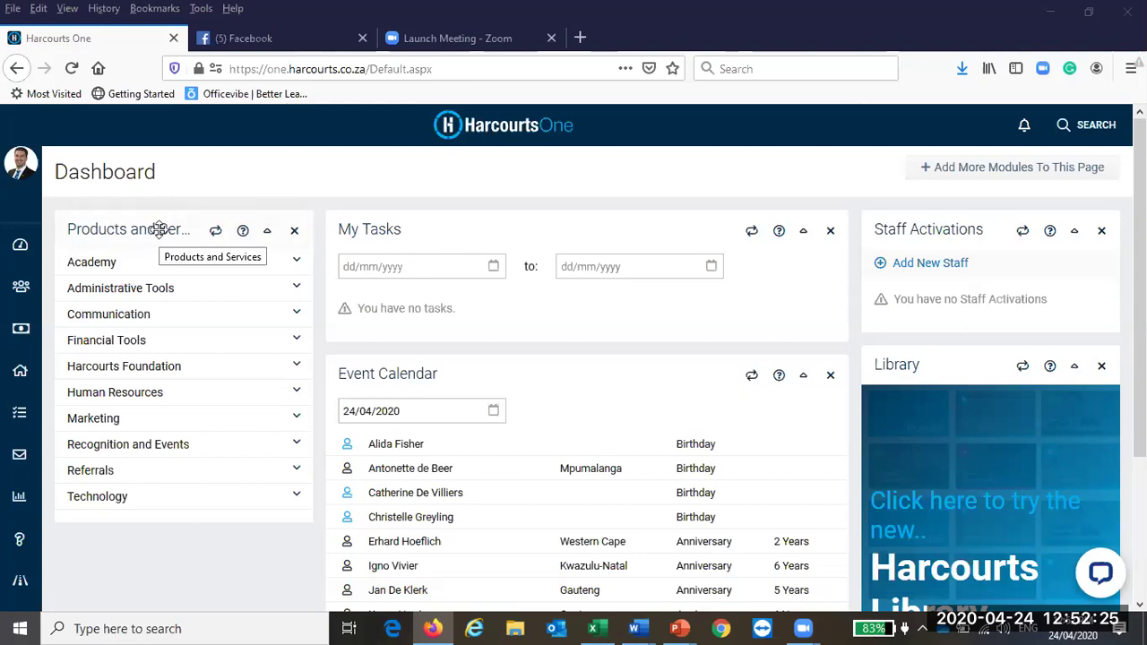
Step: Expand Marketing in the Products and Services panel to show Media, Products and Suppliers
click(126, 423)
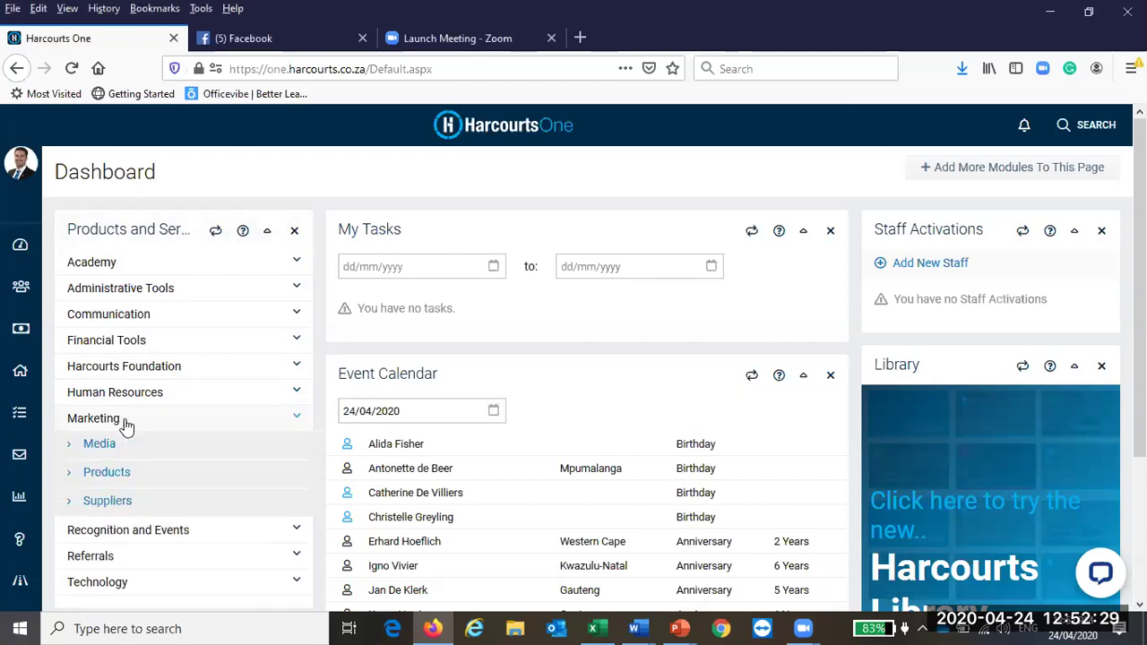
Step: Open Marketing > Products and look through its product categories, ending back at the top
click(122, 475)
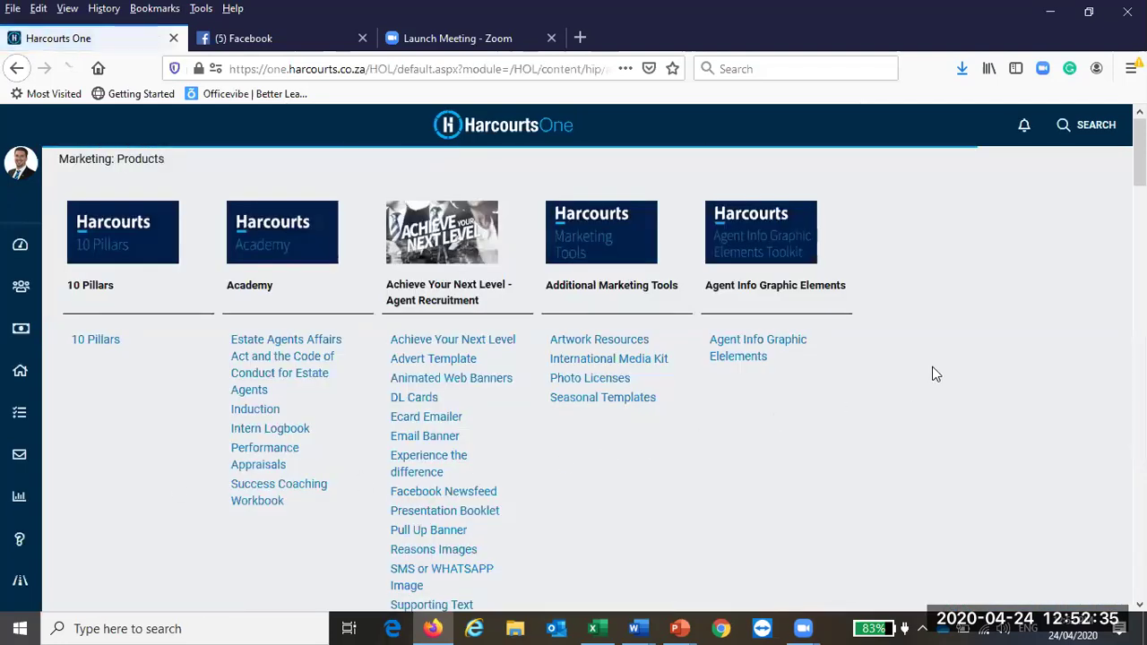
scroll(931, 373, down, 15)
scroll(931, 373, down, 10)
scroll(931, 374, up, 12)
scroll(931, 373, up, 10)
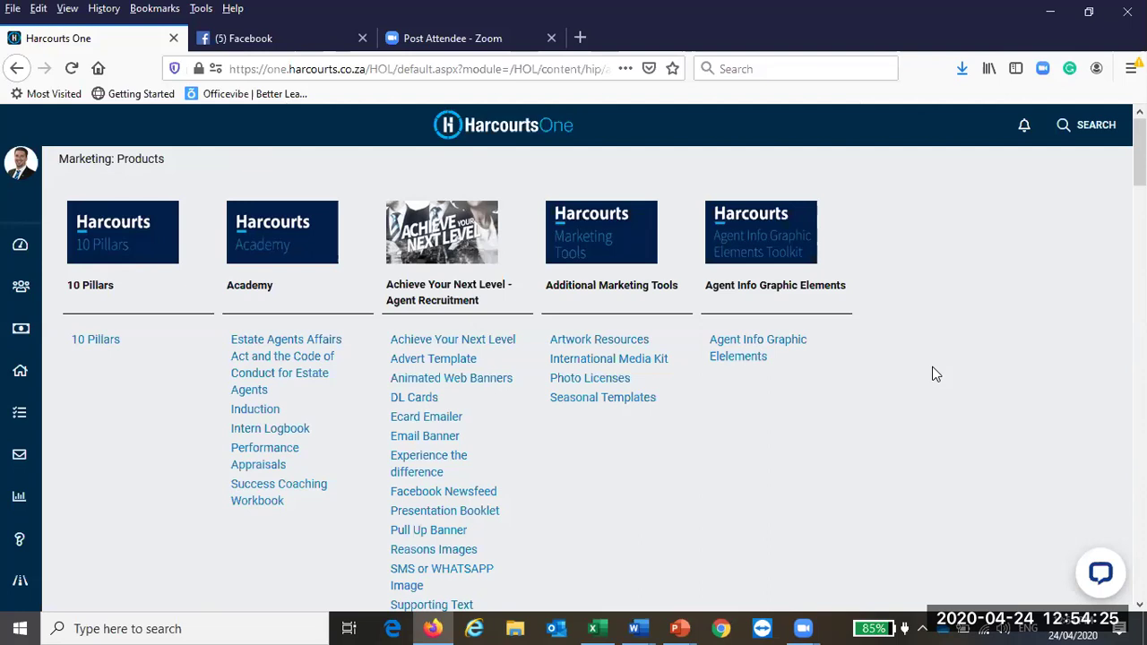
Step: Open the Fonts product page and view its twelve SourceSansPro .otf downloads
scroll(934, 374, down, 4)
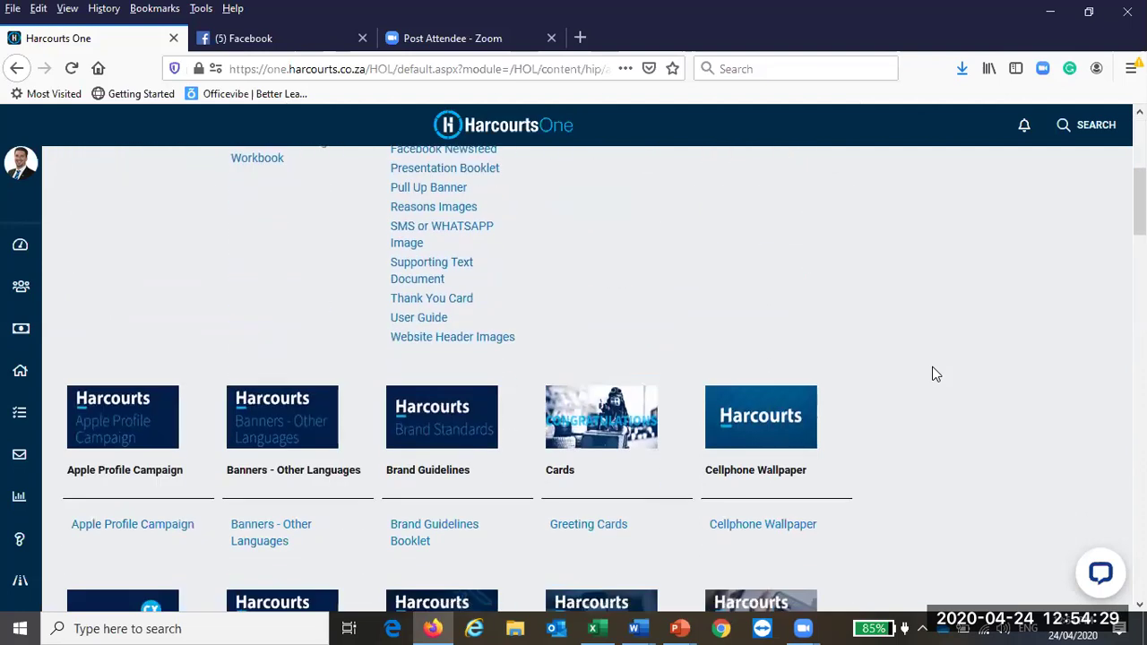
scroll(868, 350, up, 3)
scroll(868, 350, down, 8)
scroll(868, 352, down, 4)
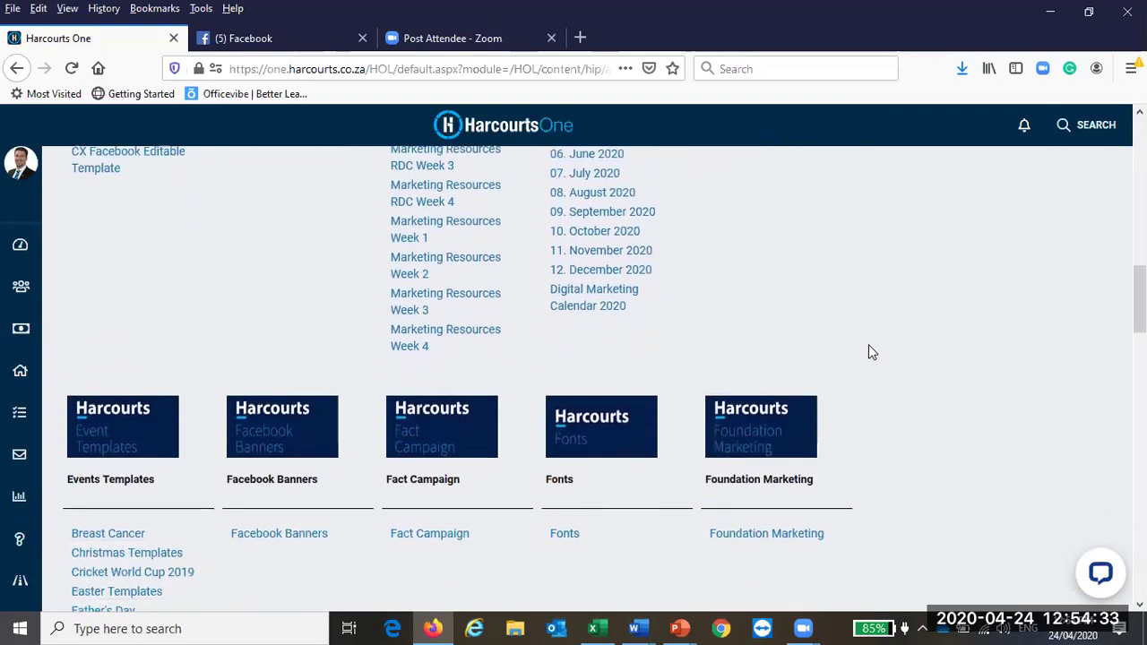
scroll(584, 356, down, 1)
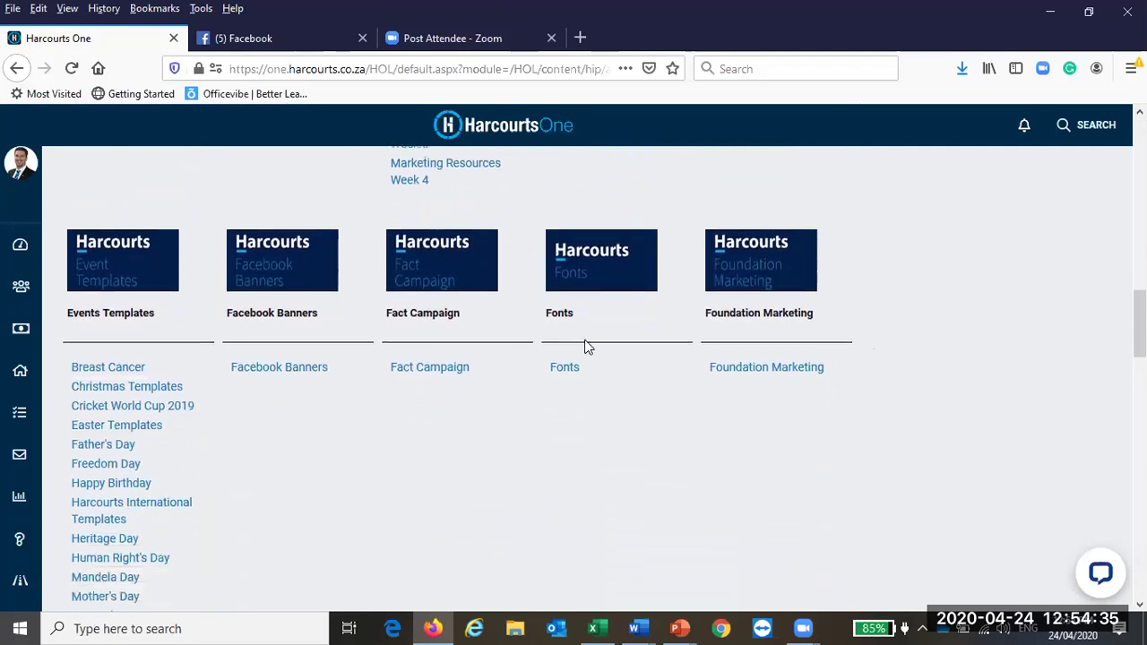
click(565, 349)
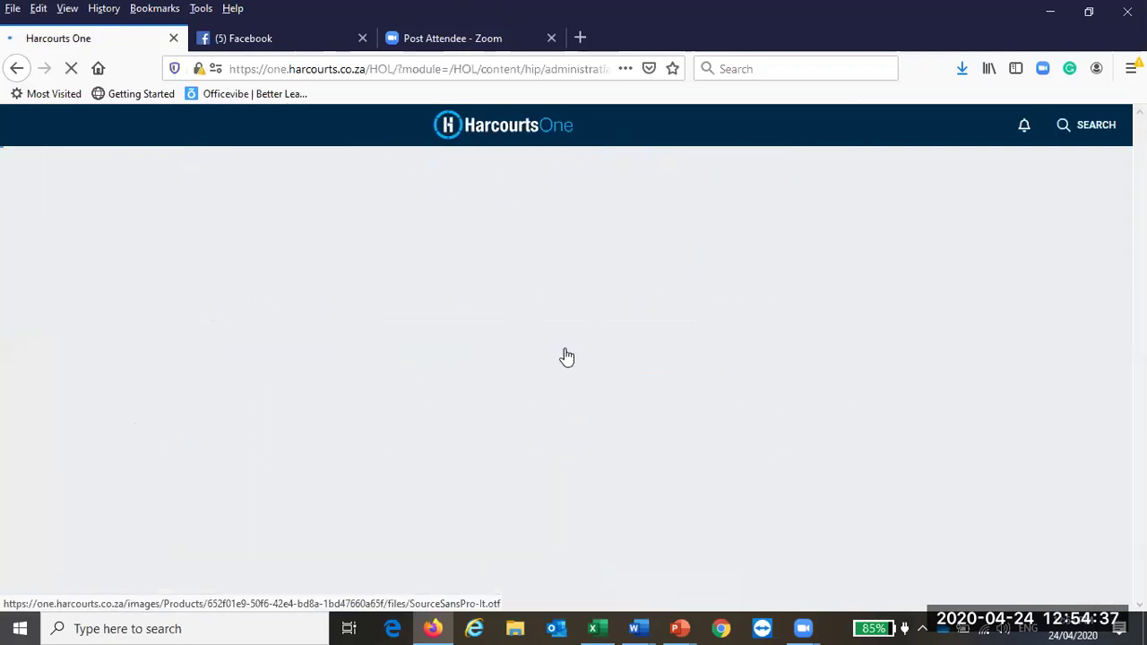
scroll(793, 395, down, 1)
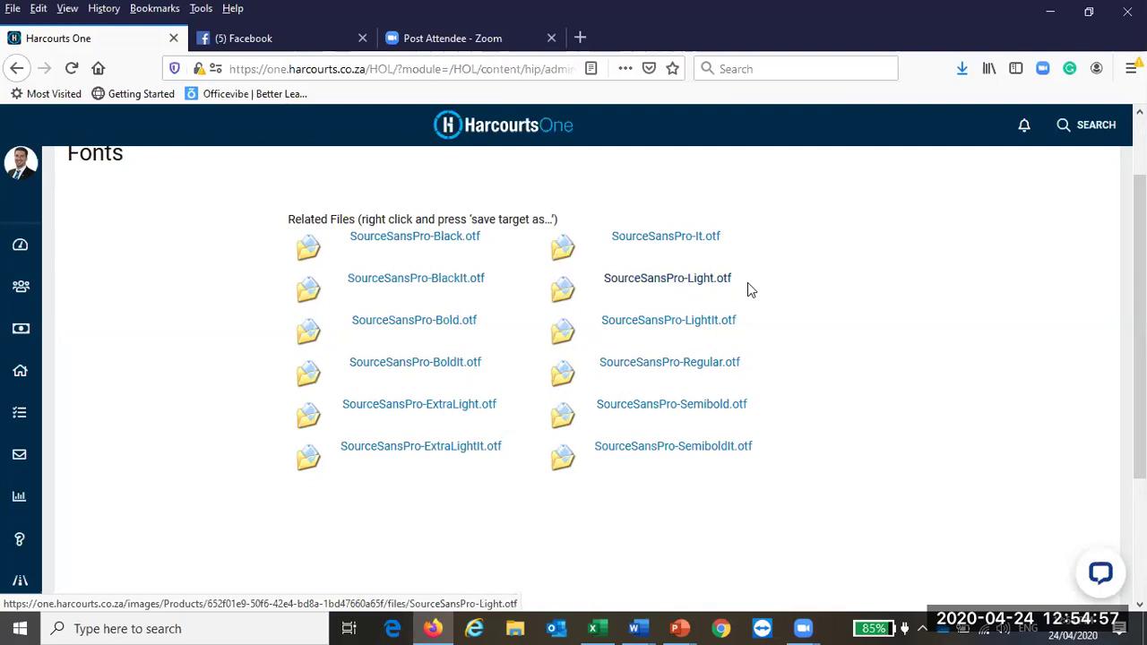
Step: Open SourceSansPro-Regular.otf in Font Viewer, keep the installed Source Sans Pro without replacing it, and close the preview
click(678, 366)
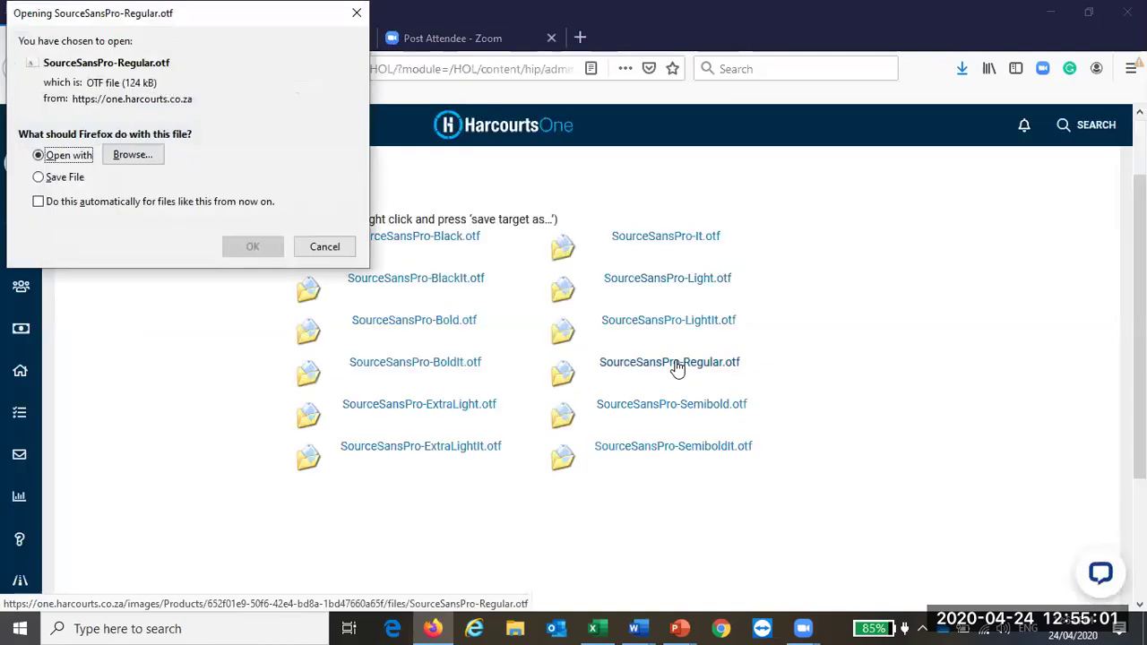
click(252, 246)
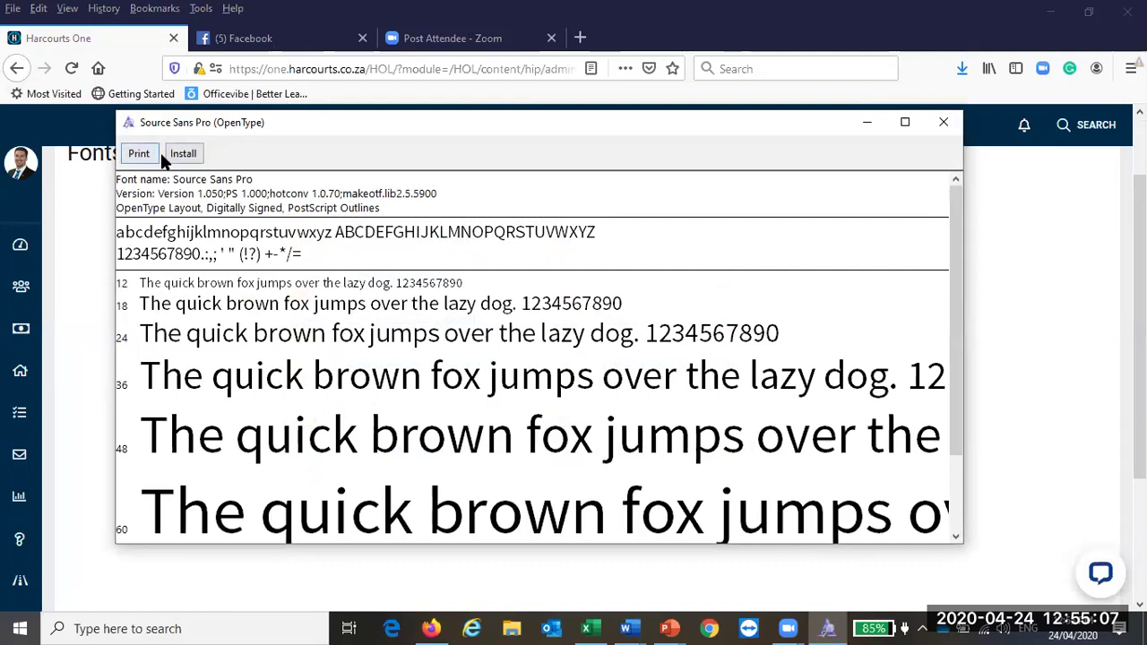
click(185, 156)
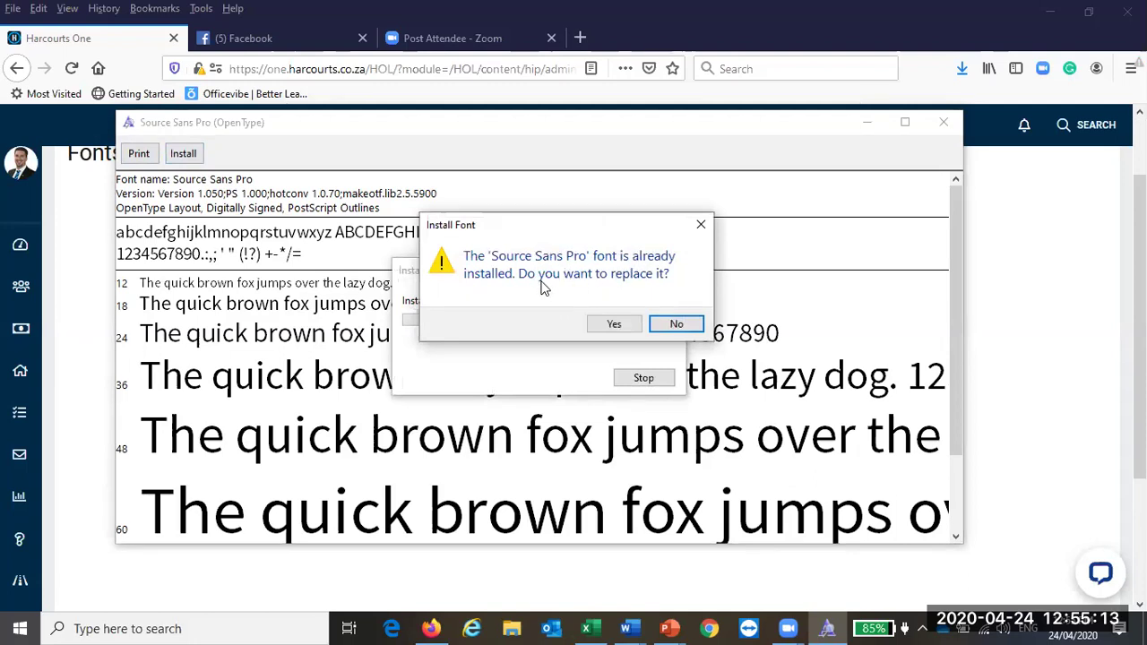
click(673, 327)
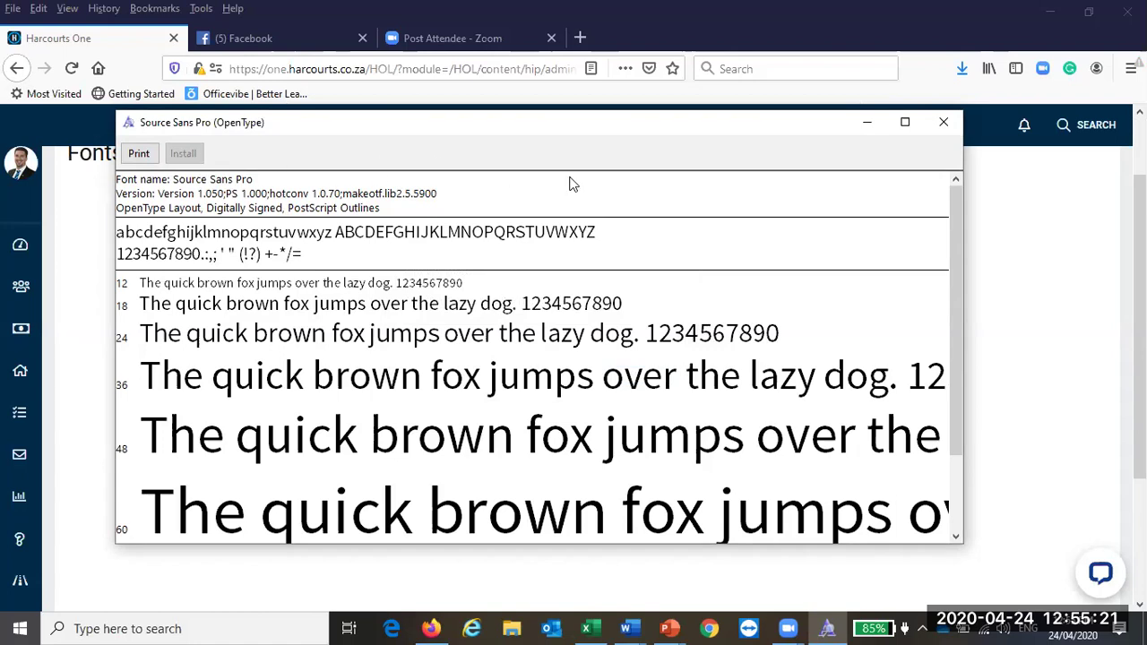
click(942, 122)
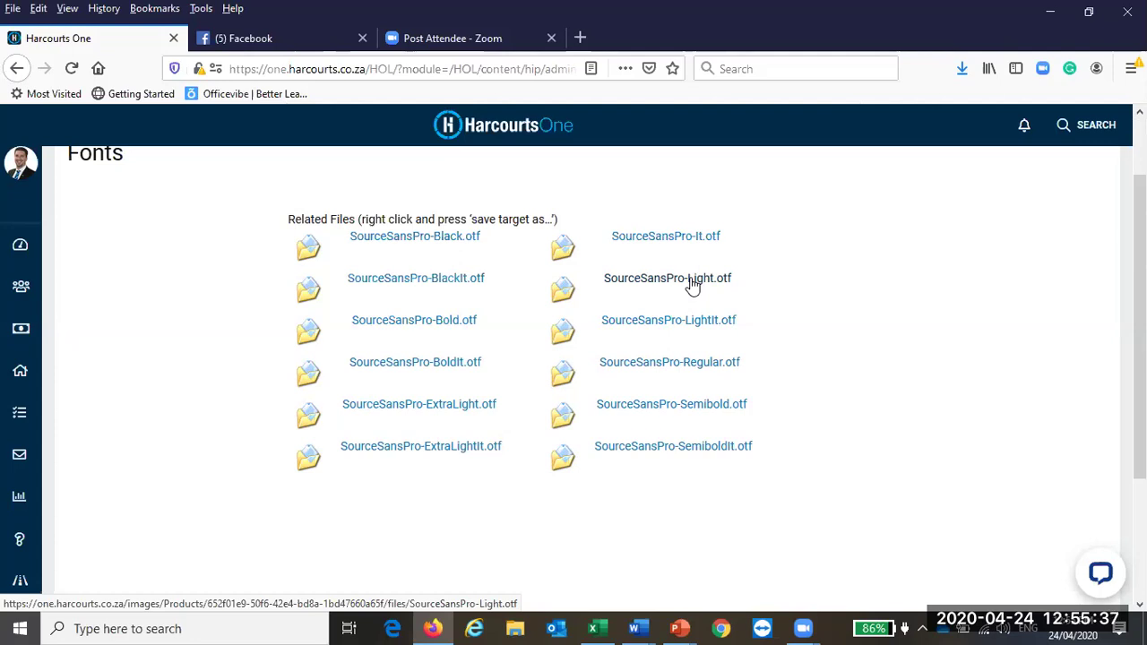
Step: Go back from the Fonts page to the Marketing: Products page
scroll(692, 285, up, 2)
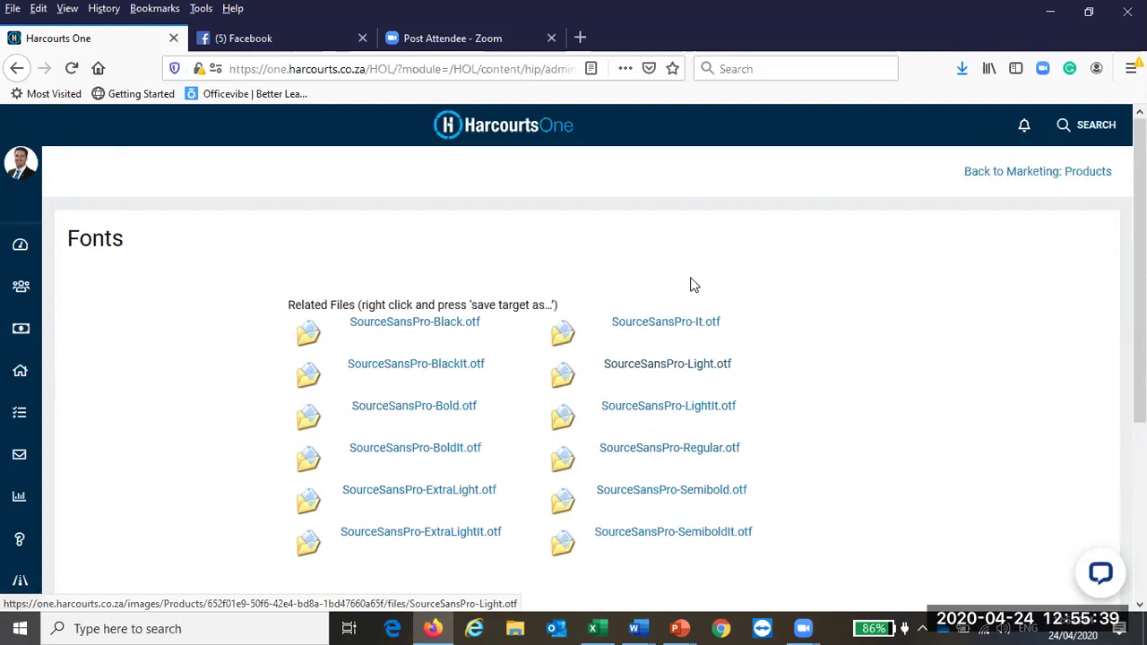
click(16, 68)
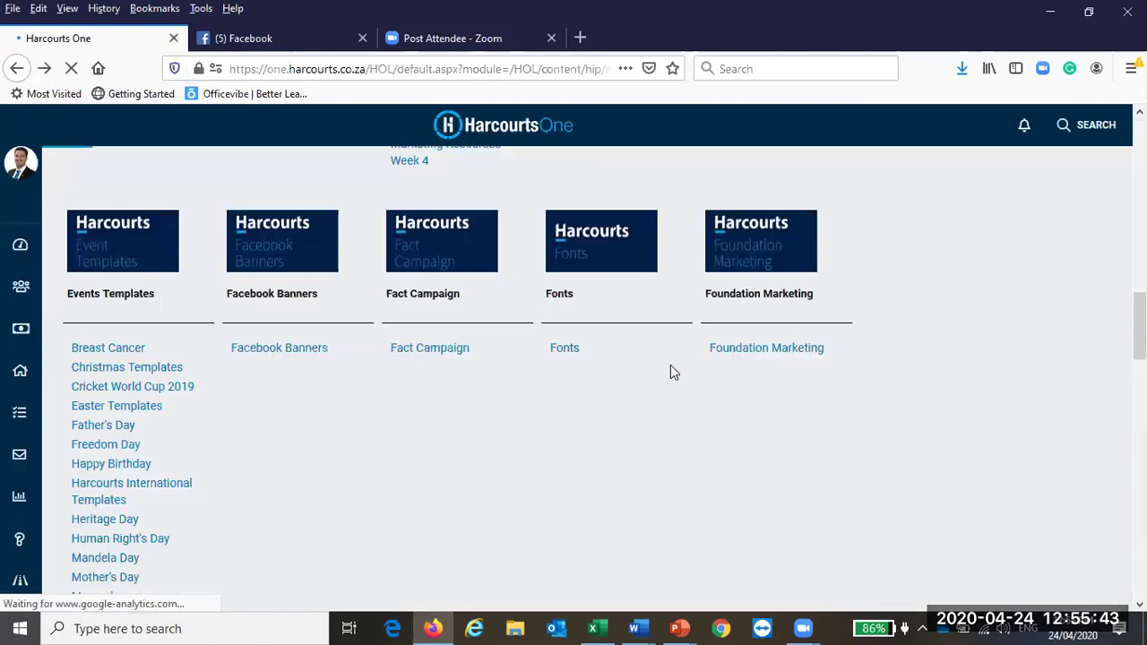
scroll(670, 364, up, 10)
scroll(670, 365, up, 5)
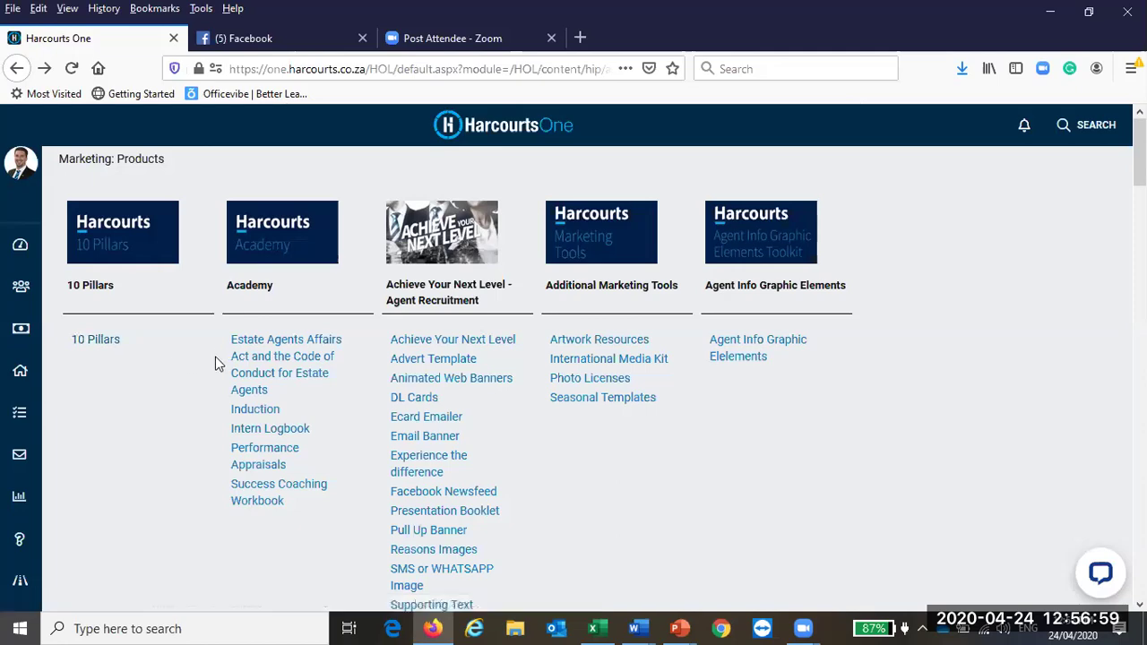
Step: Open Seasonal Templates from Additional Marketing Tools on the Marketing: Products page
scroll(760, 371, down, 5)
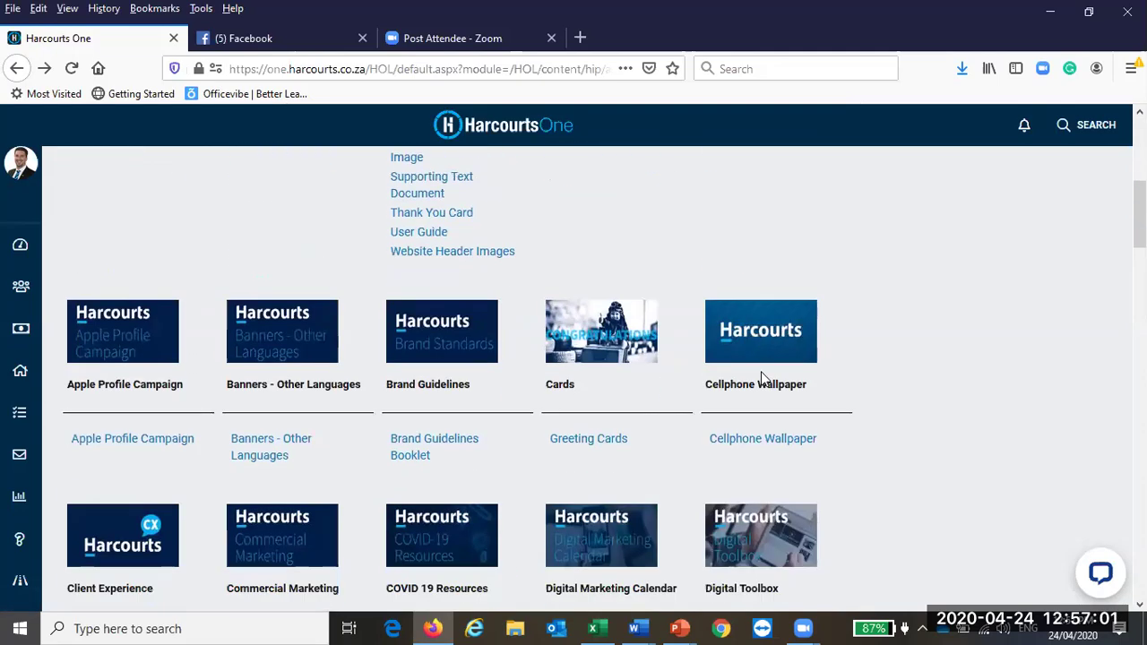
scroll(760, 374, down, 7)
scroll(760, 374, up, 11)
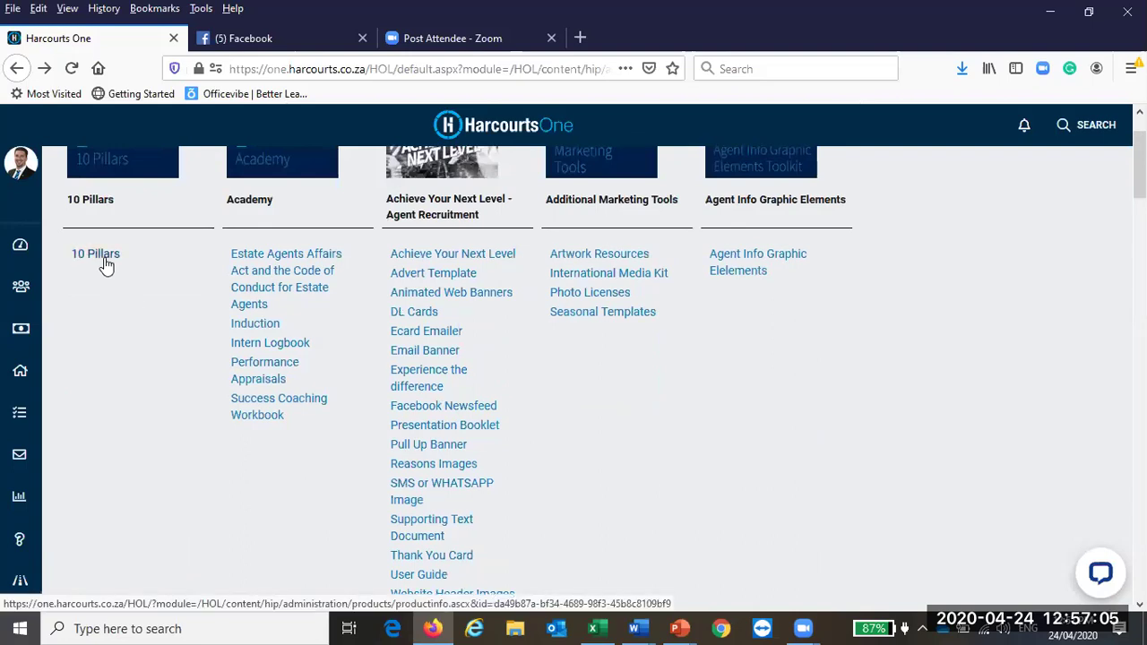
scroll(103, 262, up, 2)
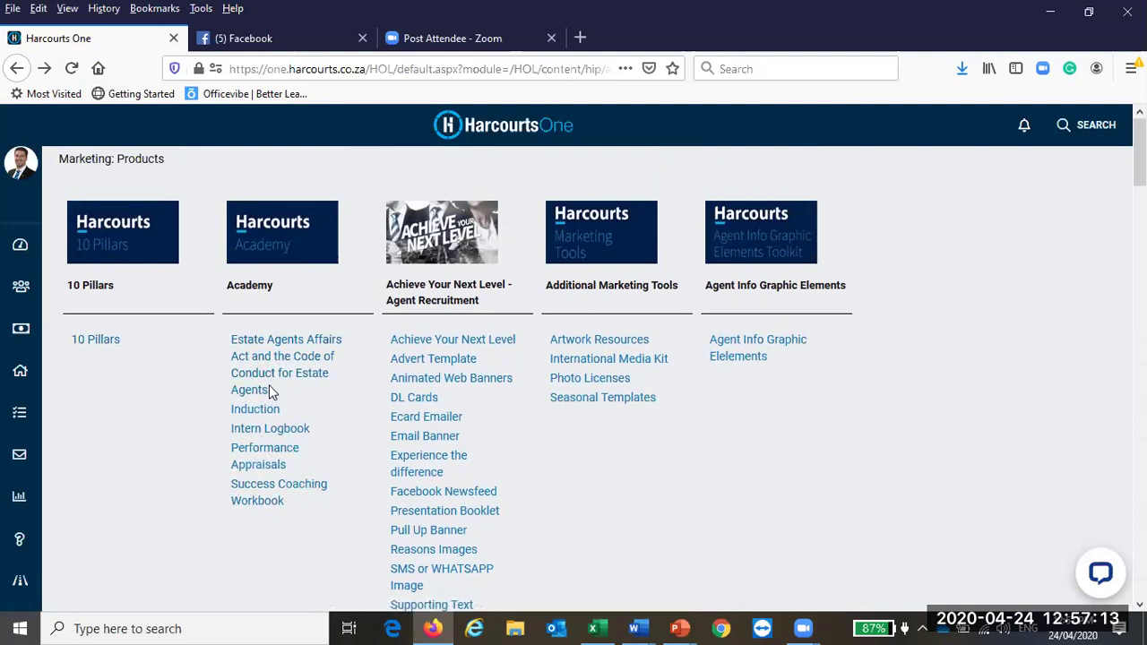
scroll(268, 392, down, 2)
scroll(268, 391, up, 2)
scroll(440, 390, down, 2)
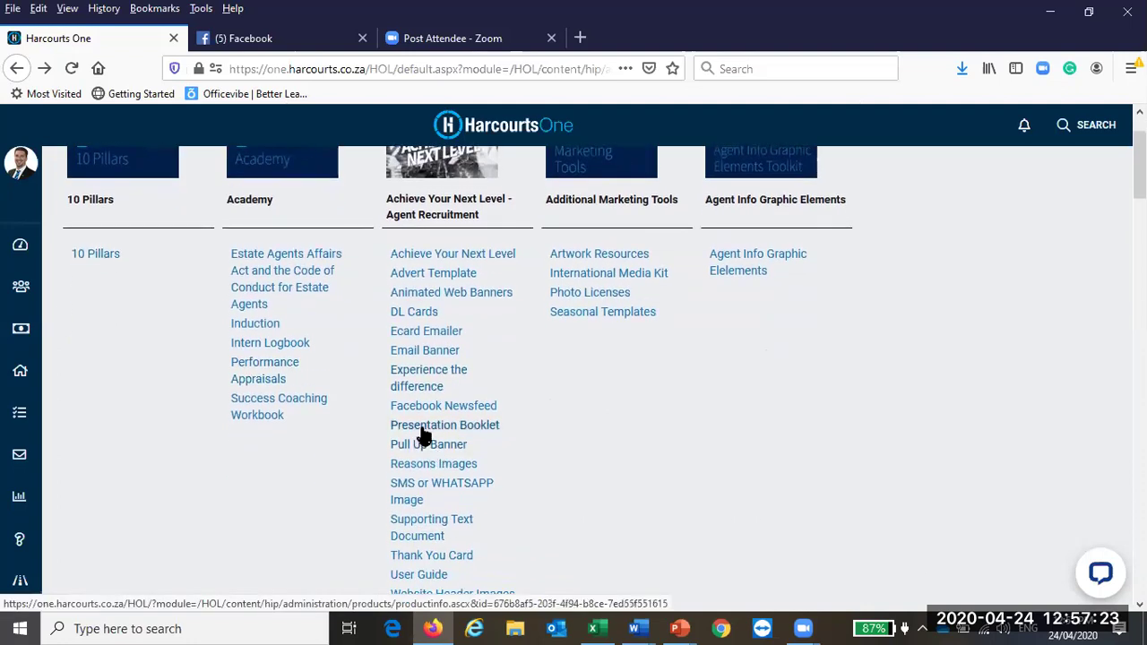
scroll(424, 435, down, 4)
scroll(428, 426, up, 6)
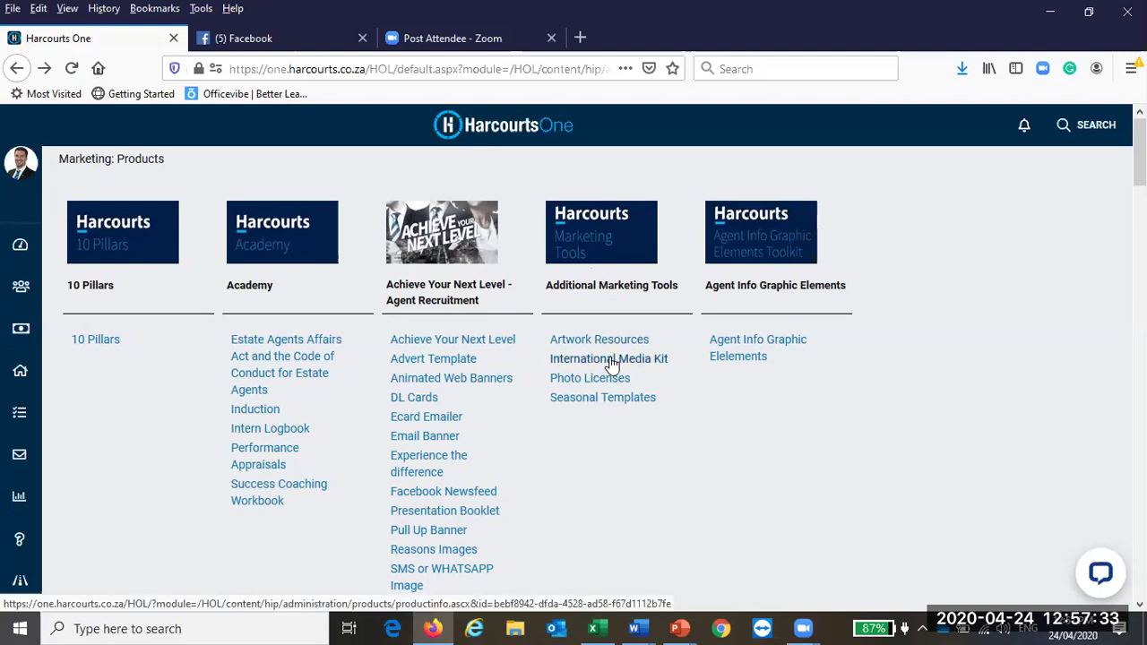
click(620, 406)
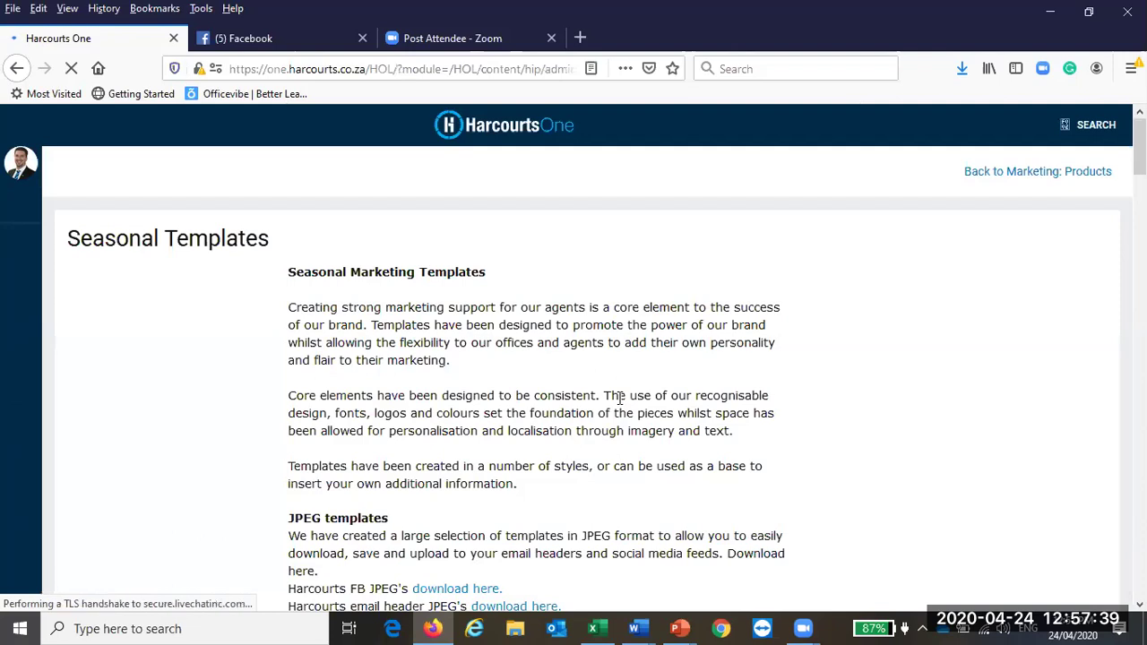
Step: Move past the seasonal JPG images to the Related Files with Celebrate and Summer MP4s and PNG templates
scroll(842, 344, down, 10)
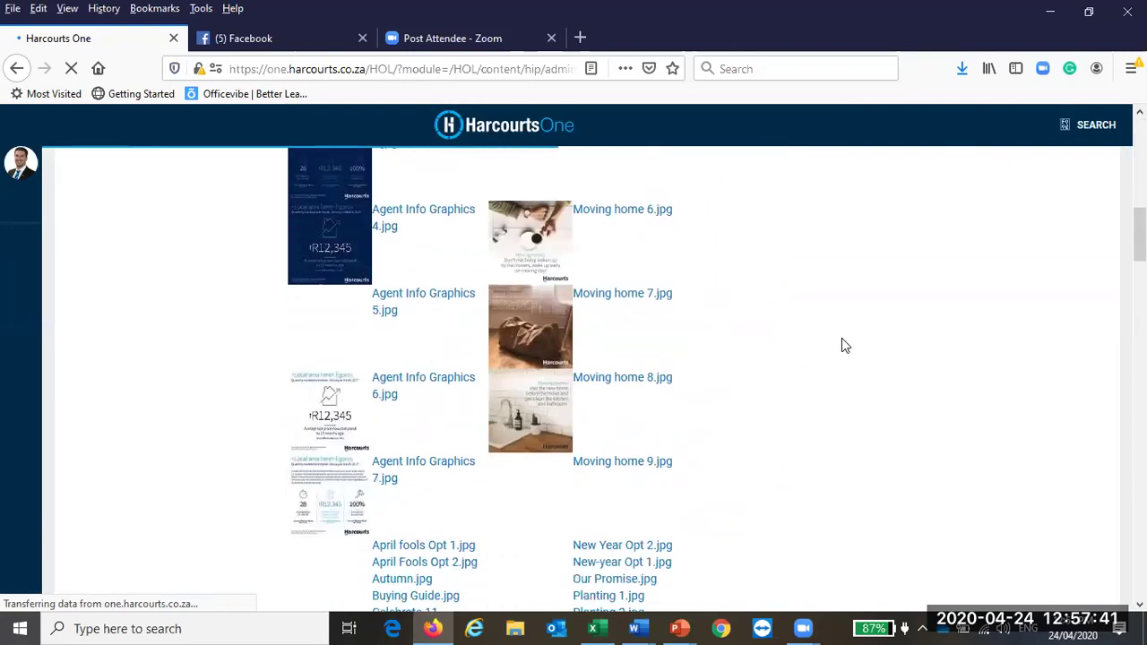
scroll(842, 345, up, 8)
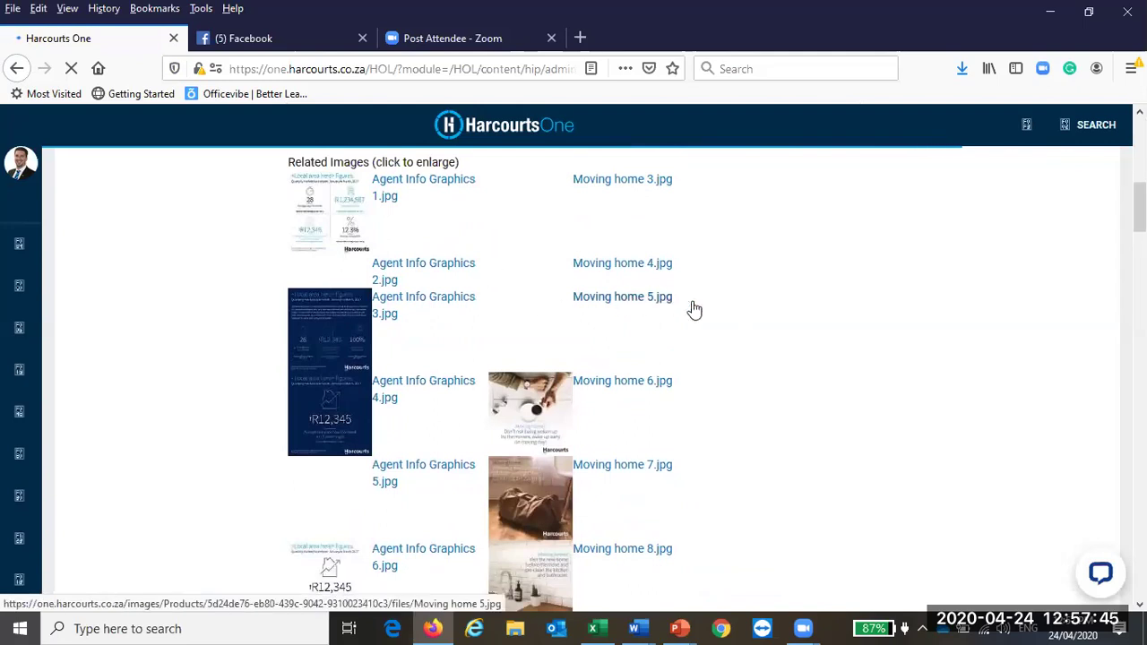
scroll(716, 314, down, 5)
scroll(717, 315, down, 9)
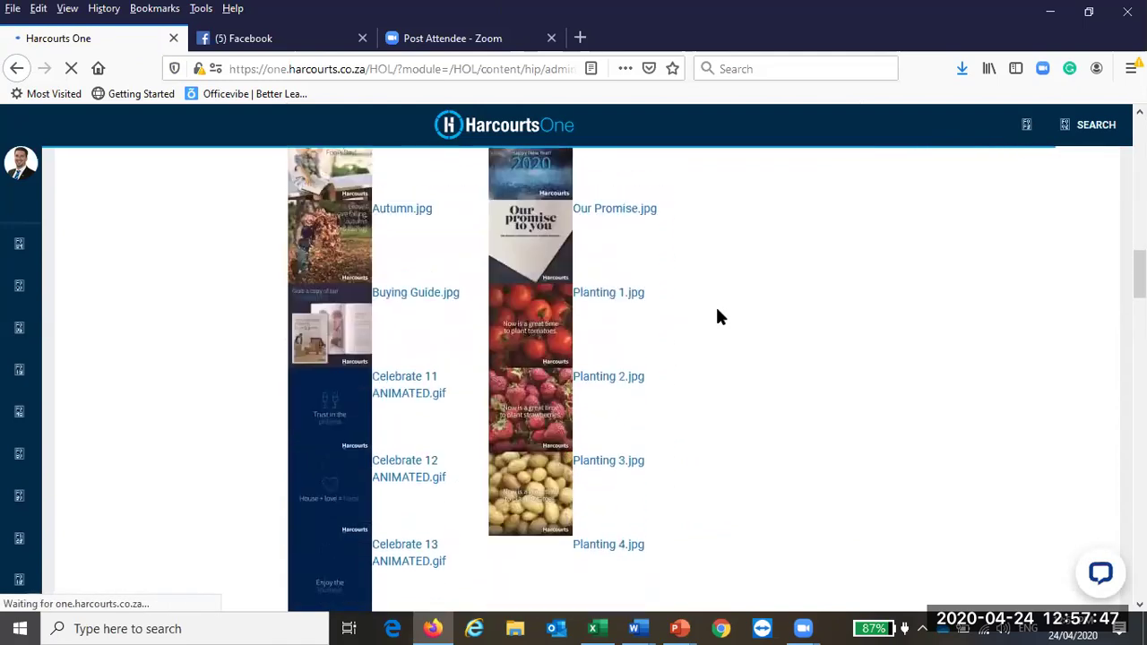
scroll(717, 316, down, 7)
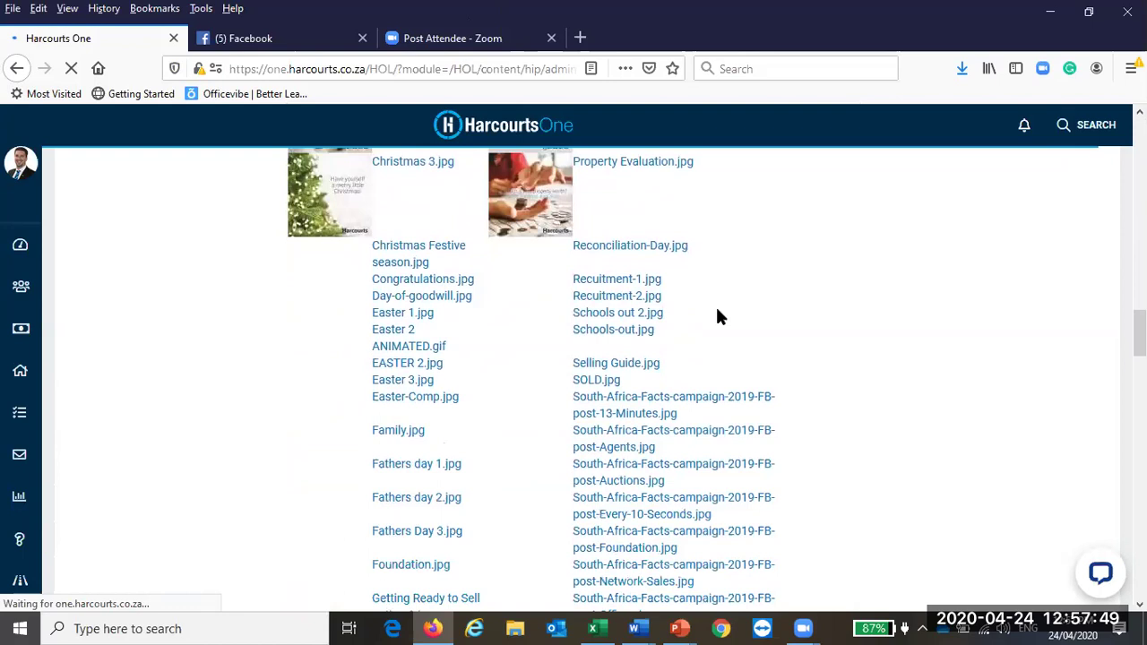
scroll(716, 315, down, 2)
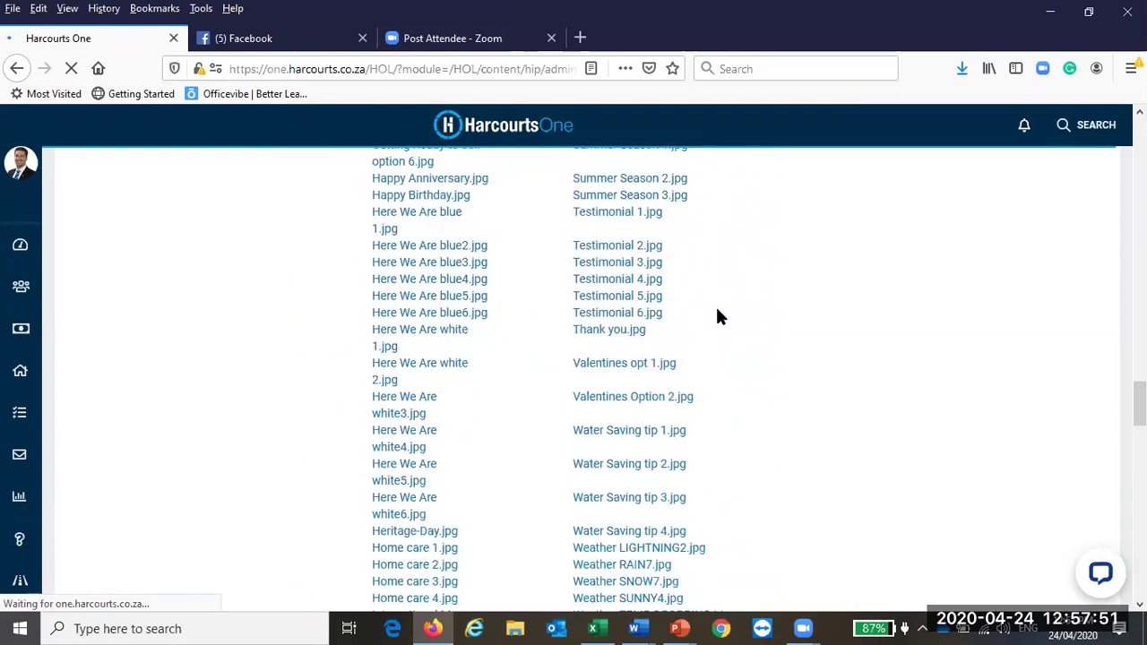
scroll(716, 316, up, 4)
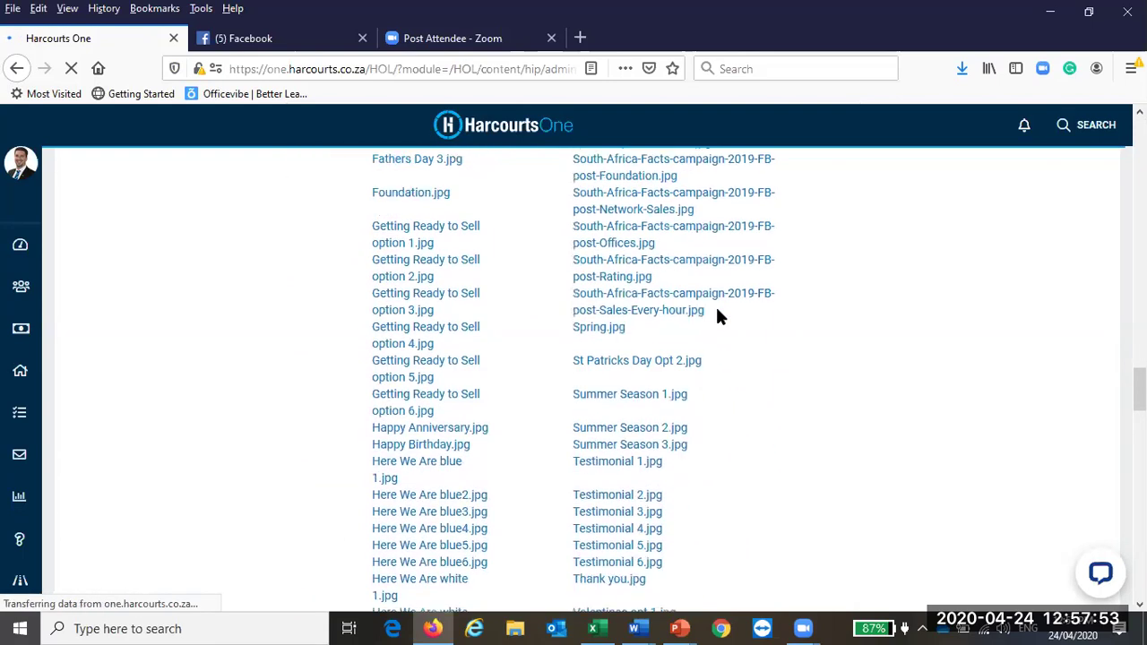
scroll(717, 315, down, 6)
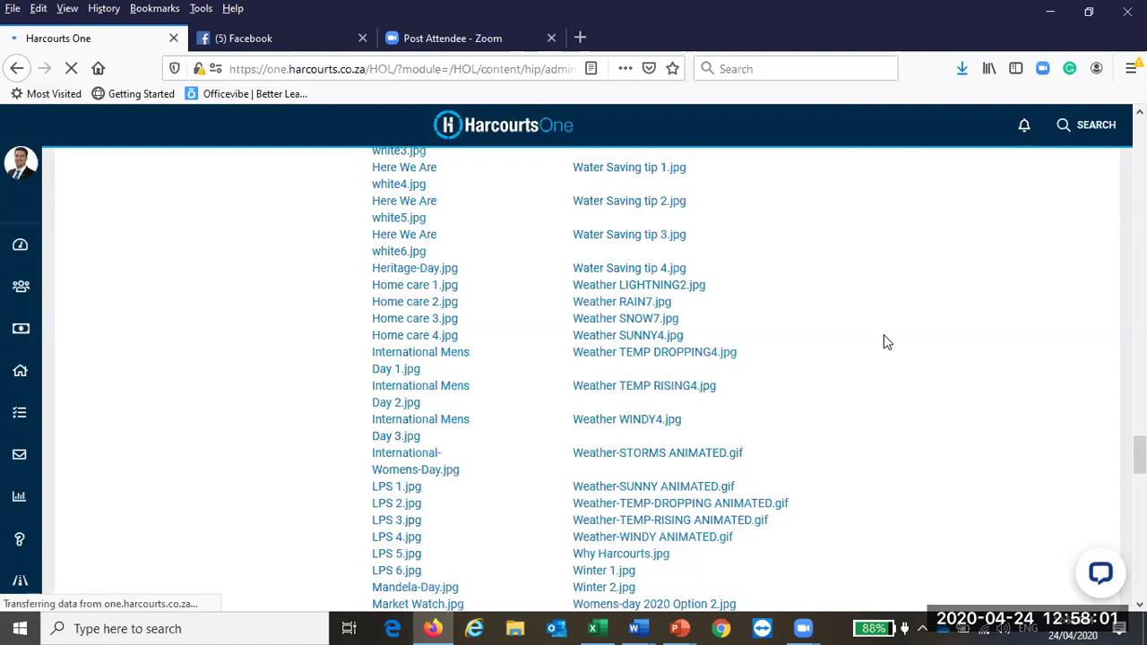
scroll(883, 341, down, 7)
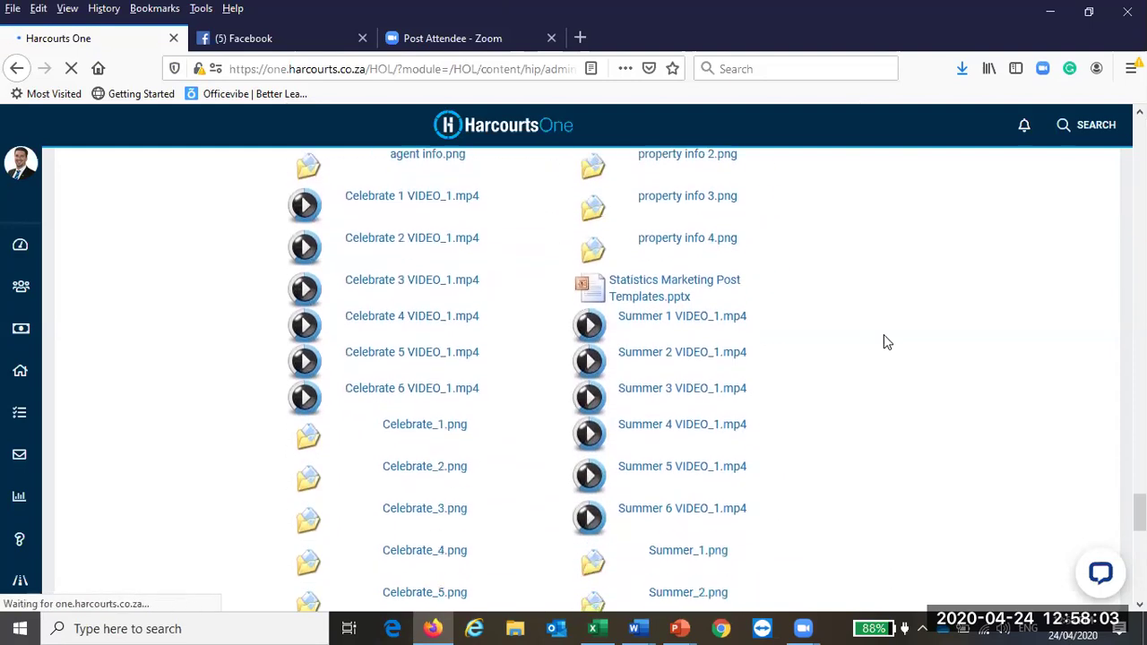
Step: Open CX Review Static FB Post Template ALL OPTIONS.pptx from the CX Review files
scroll(883, 341, down, 3)
scroll(883, 341, down, 2)
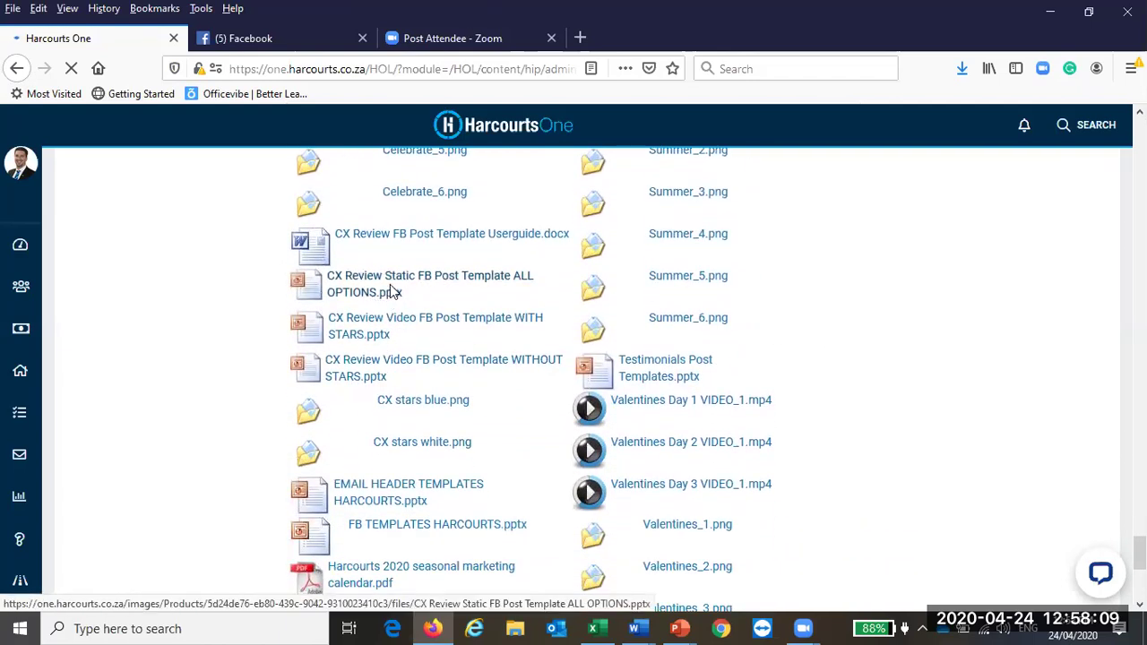
click(392, 290)
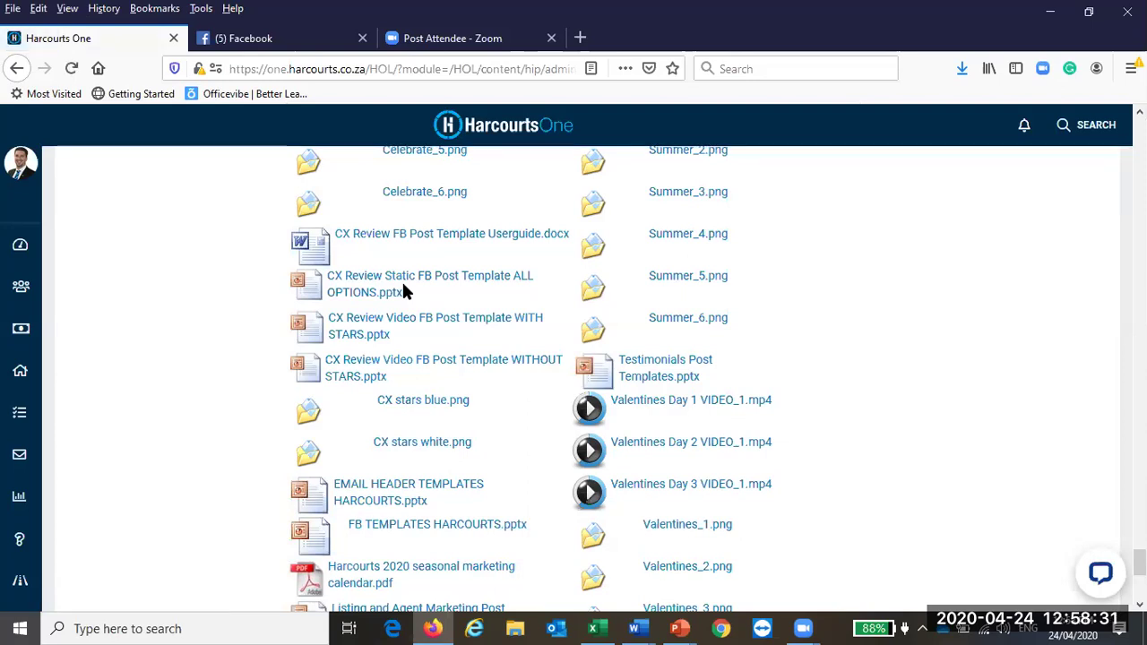
Step: Show the open PowerPoint presentation windows from the taskbar
scroll(402, 291, down, 2)
scroll(403, 290, up, 2)
mouse_move(679, 627)
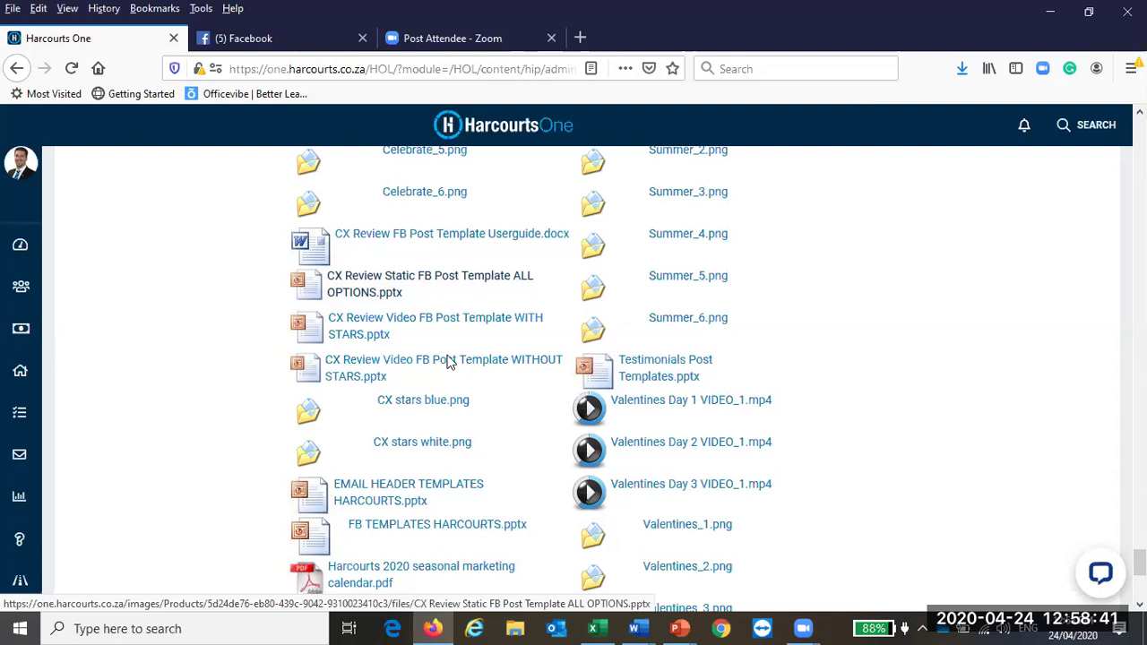
click(679, 627)
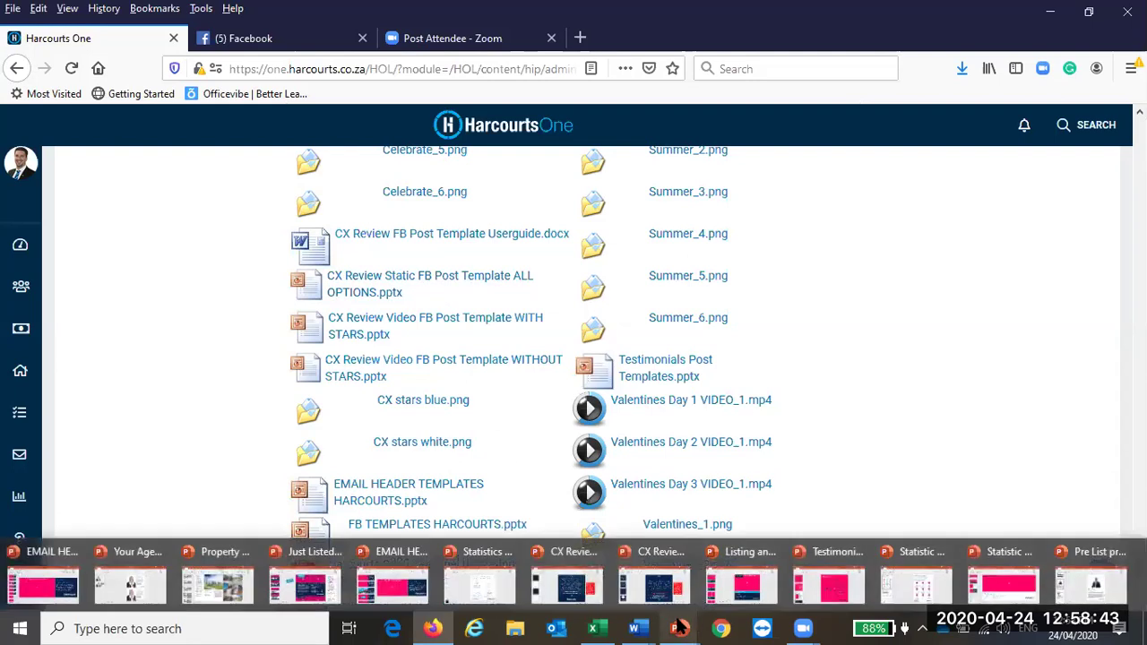
Step: Bring the CX Review Static presentation to the front and view dark slide 1 and white slide 2
click(592, 584)
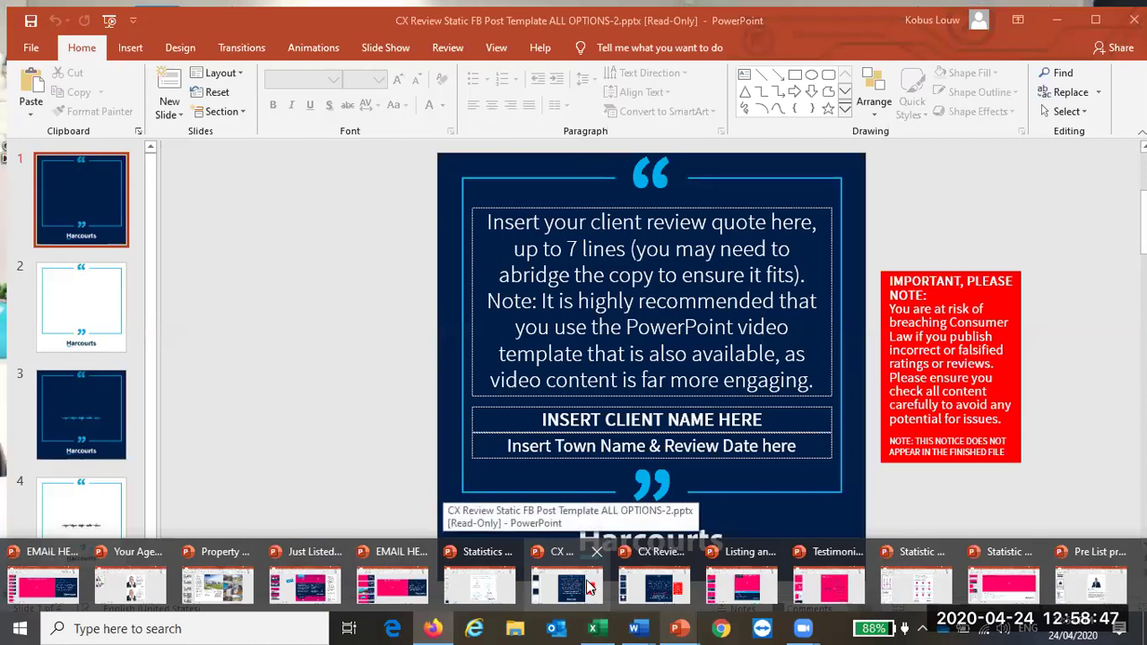
click(590, 587)
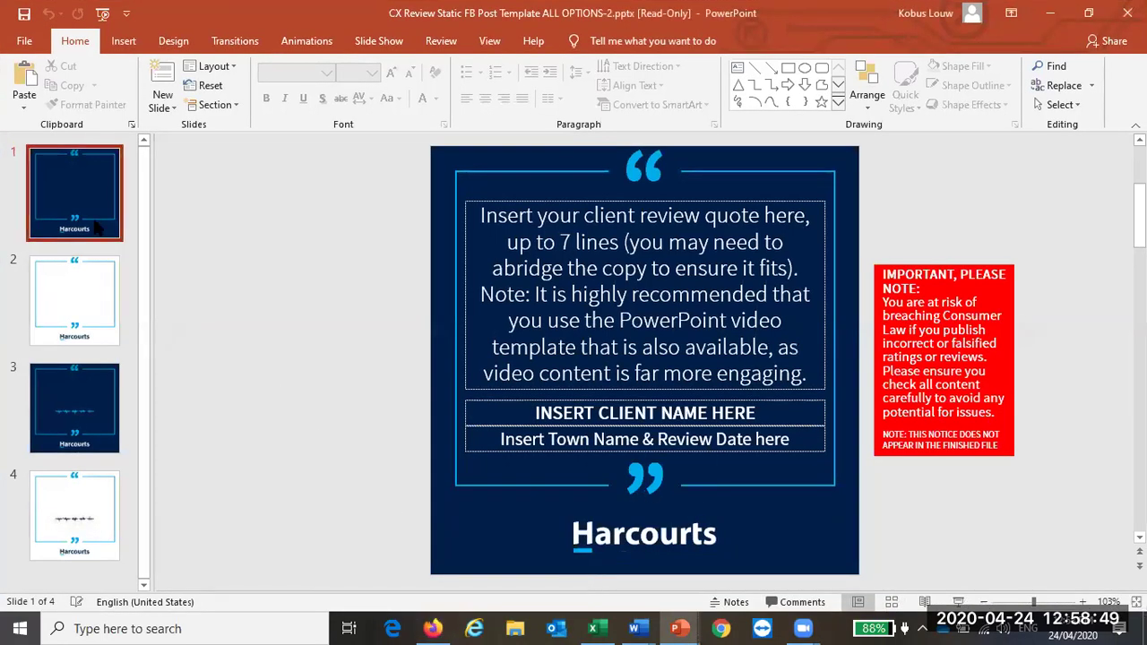
click(86, 211)
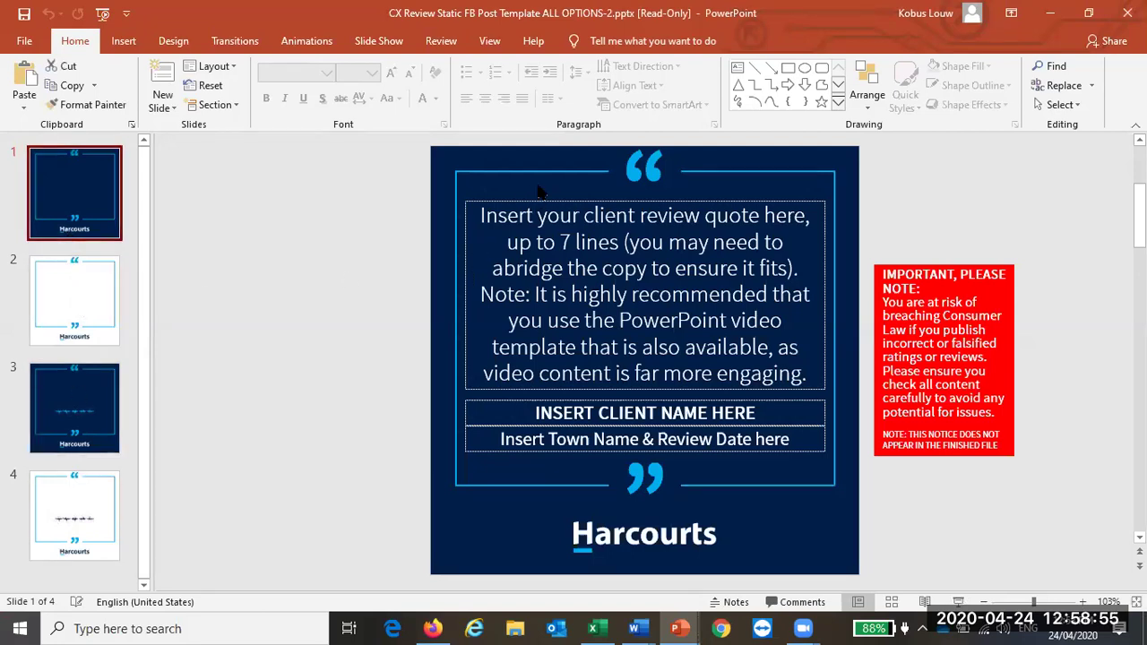
click(94, 285)
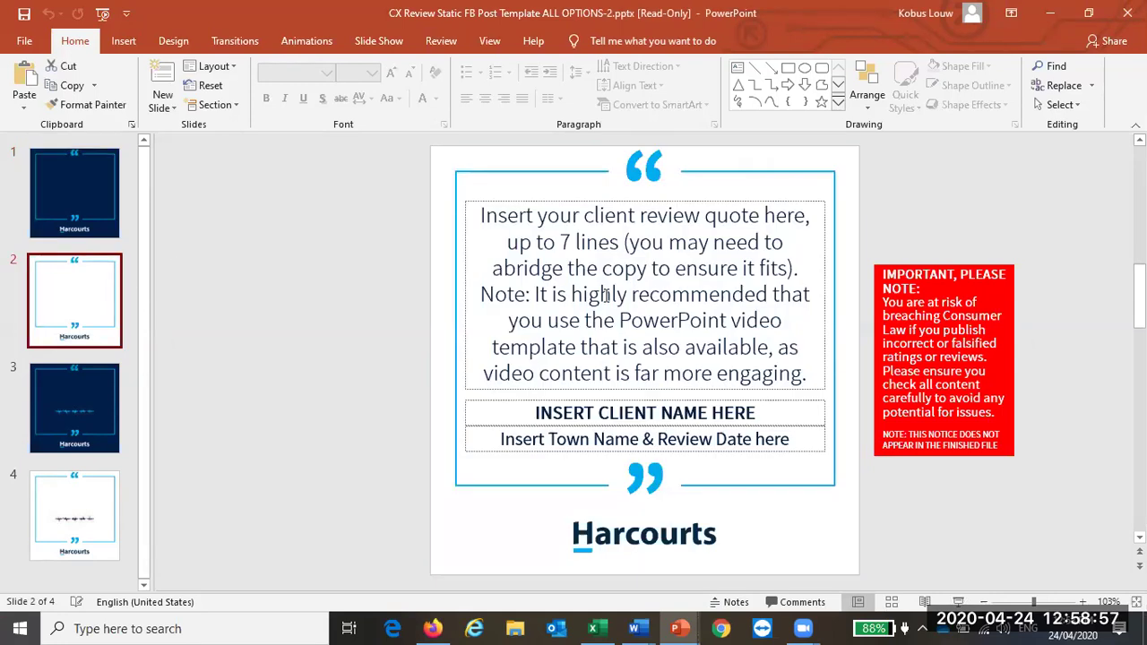
Step: Return to slide 1 and select its client review quote text box
click(105, 191)
click(588, 240)
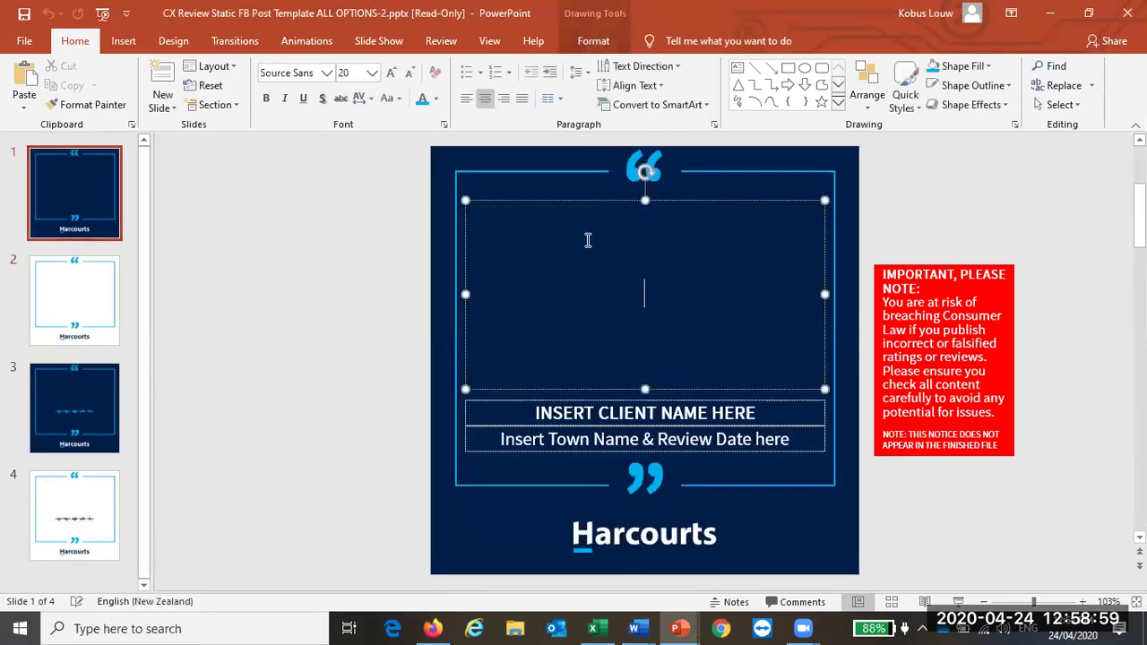
click(574, 204)
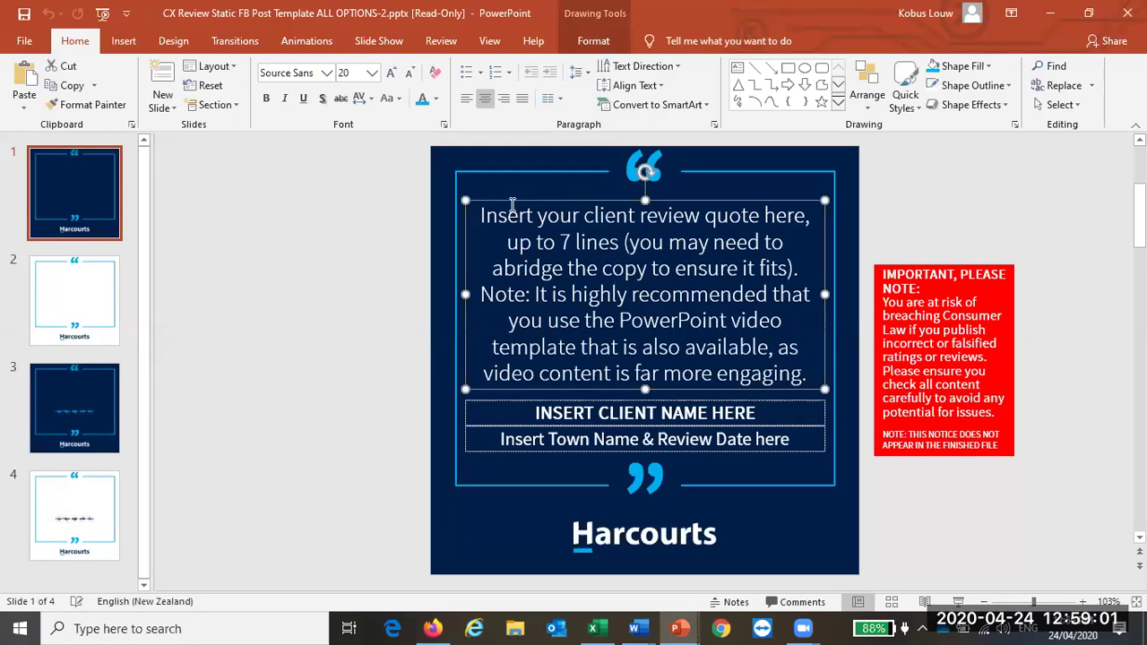
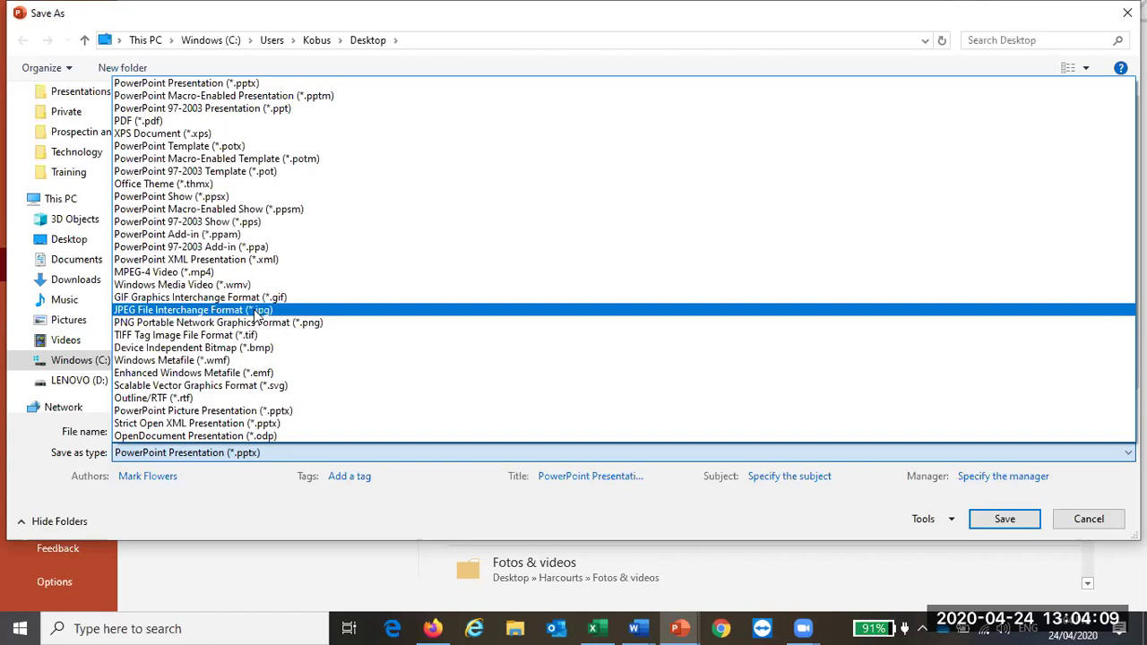
Step: Save Client review Jones.jpg as a JPEG, exporting only the current slide
click(1004, 520)
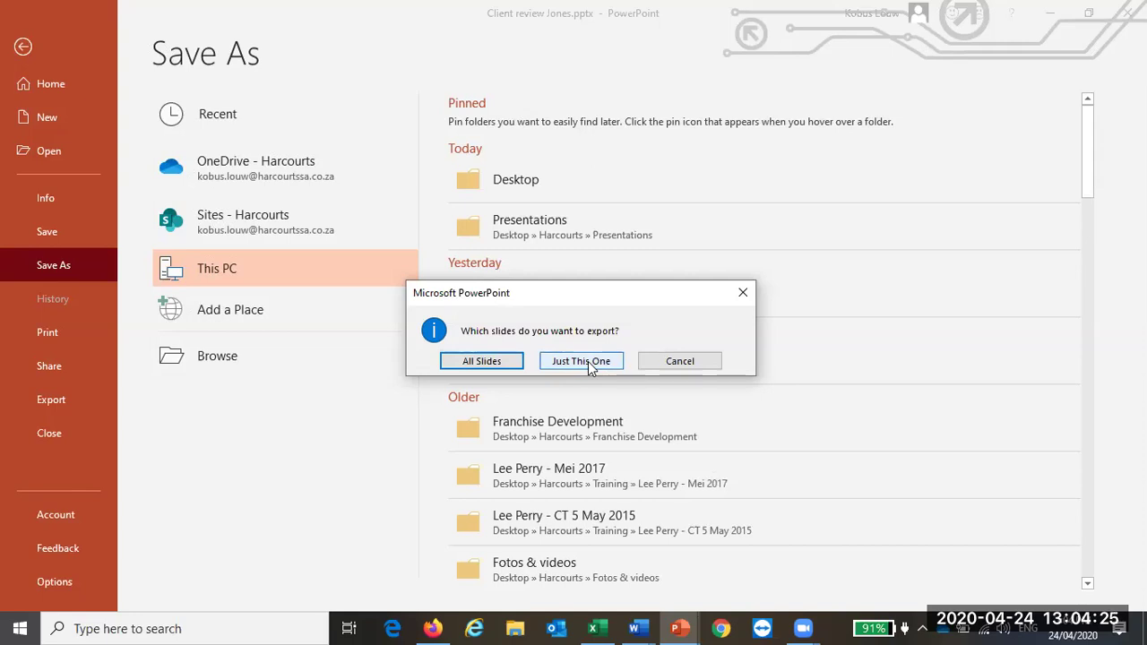
click(580, 361)
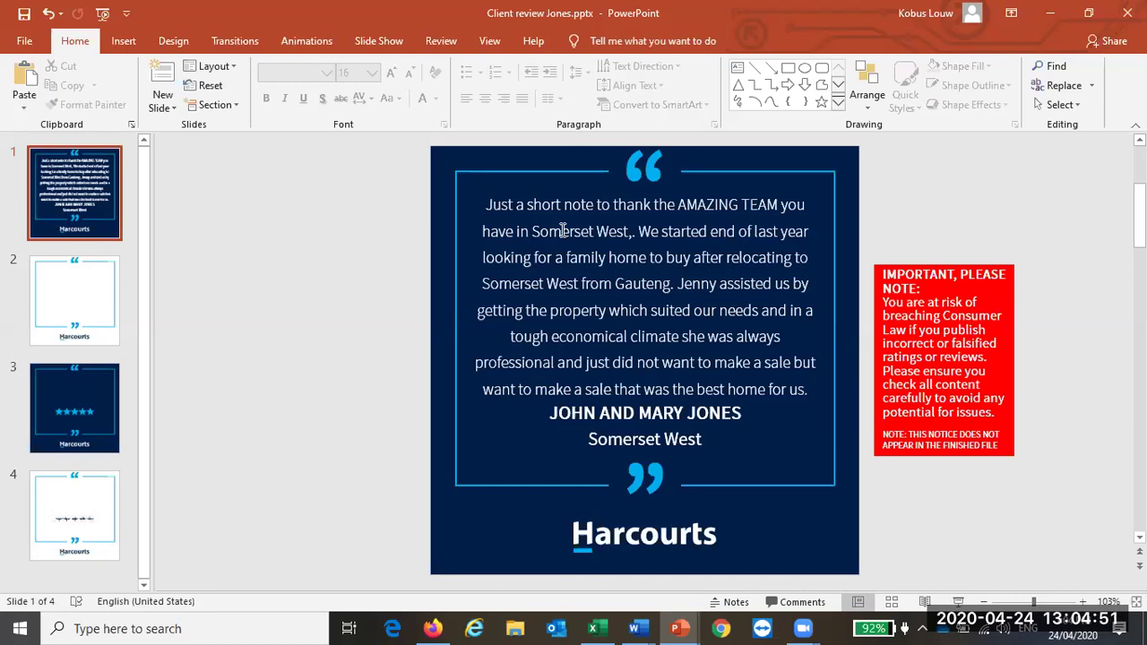
Step: In Firefox's Facebook tab, attach Client review Jones.jpg from the Desktop to a new Photo/Video post
click(433, 627)
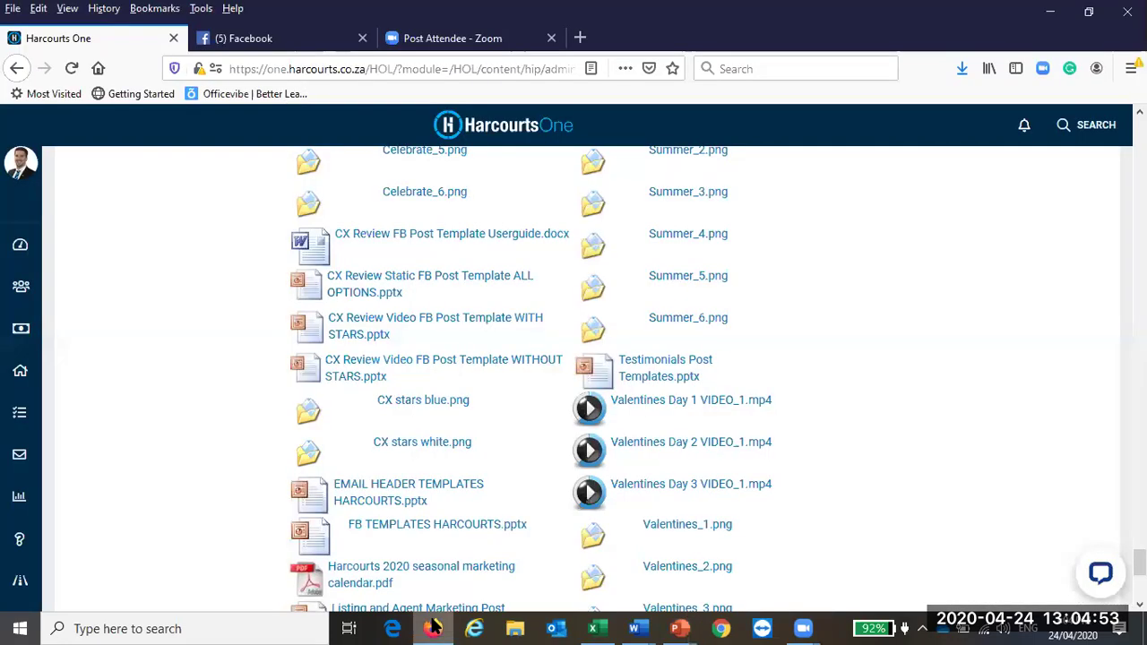
click(269, 40)
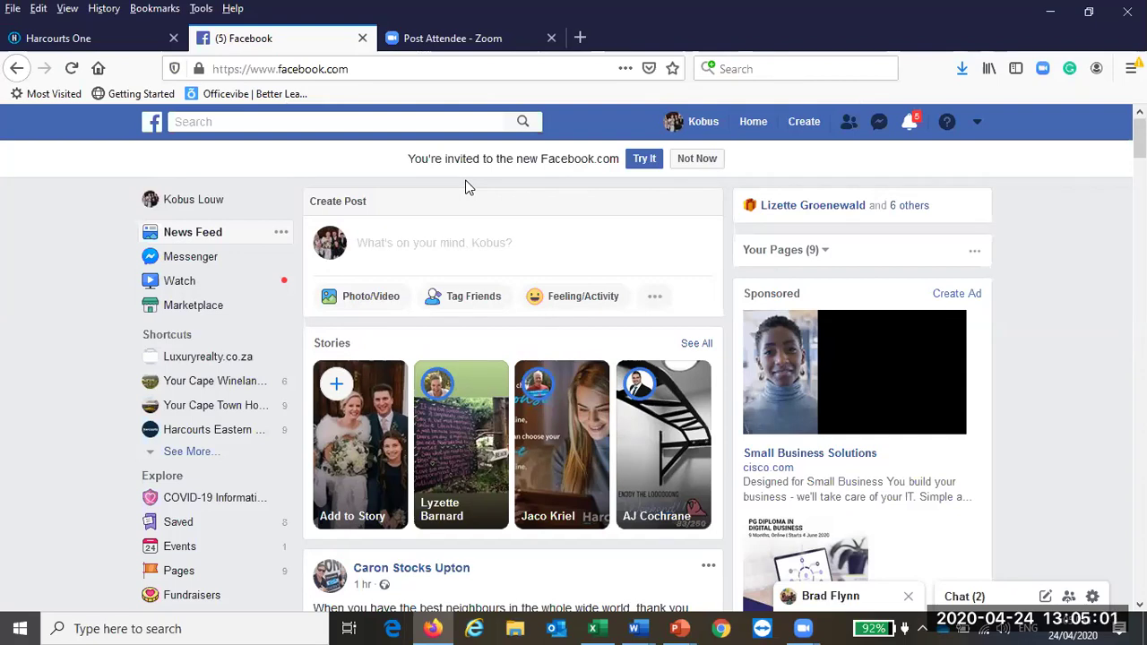
click(363, 301)
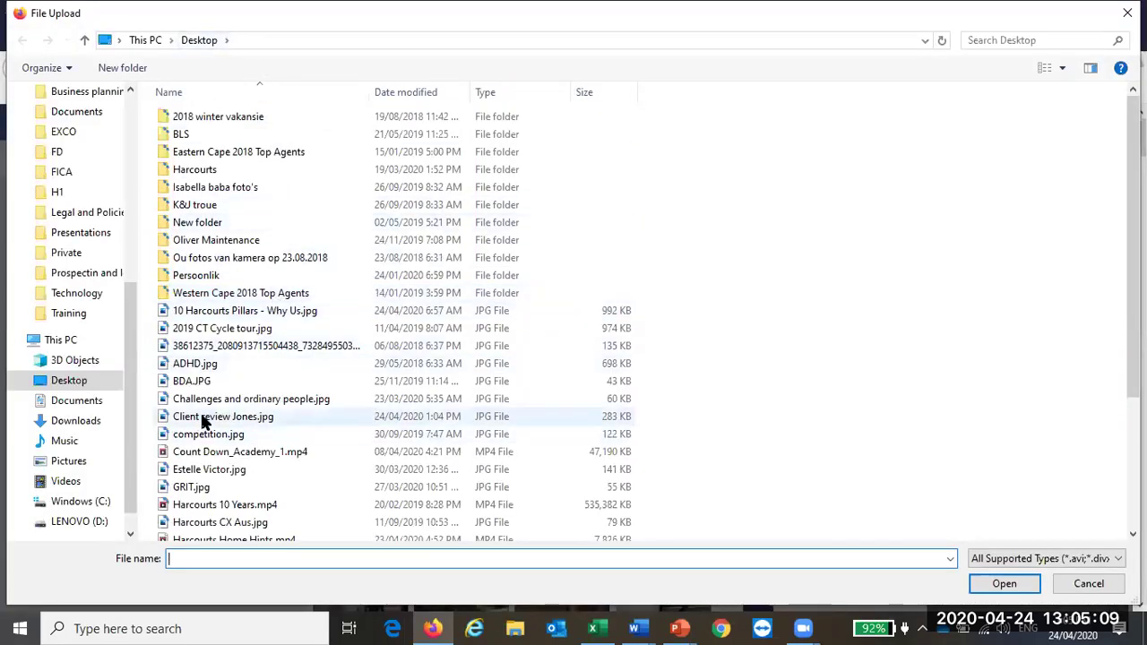
scroll(237, 432, down, 1)
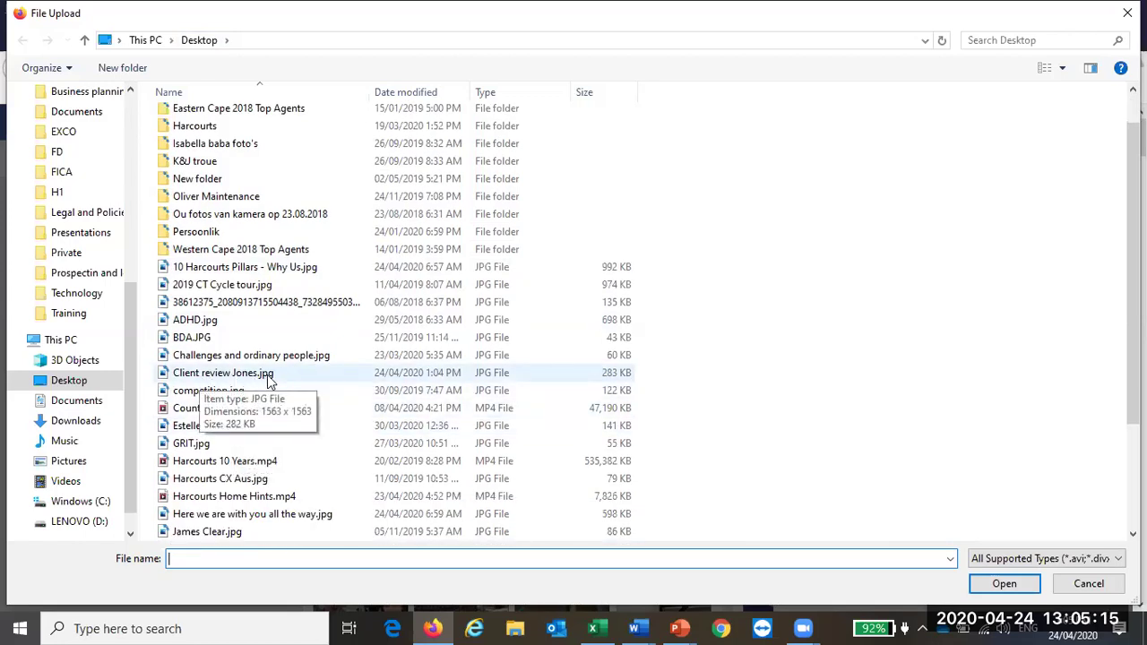
double_click(221, 375)
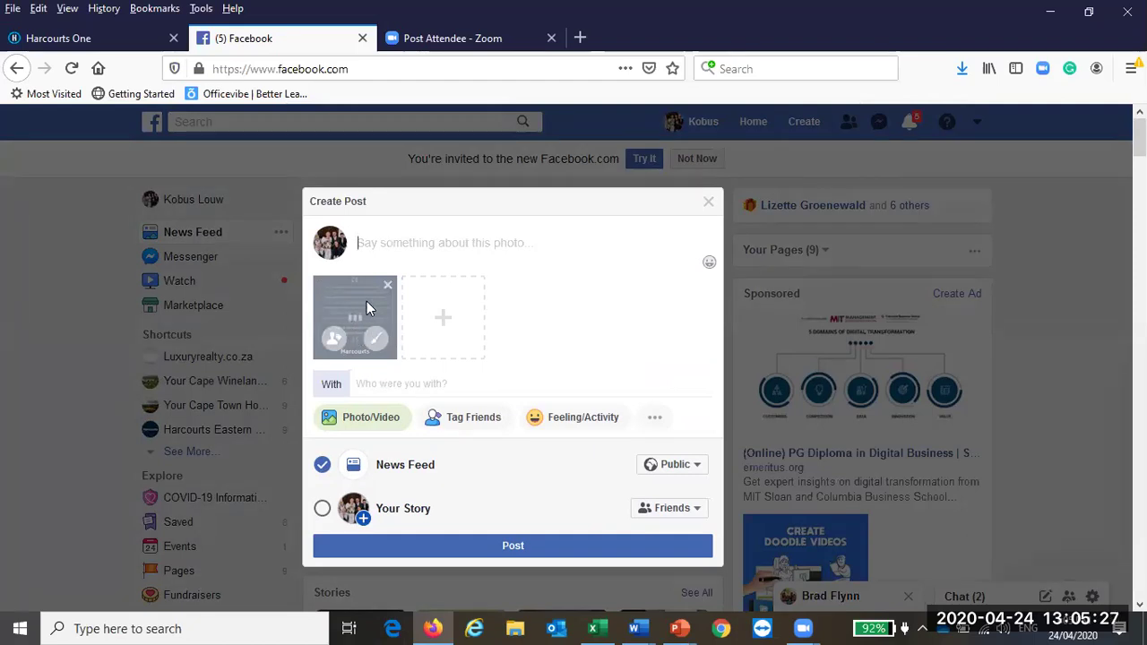
Step: Write the caption 'So furtunate to have been able to ......' and close Create Post, keeping the draft
click(419, 250)
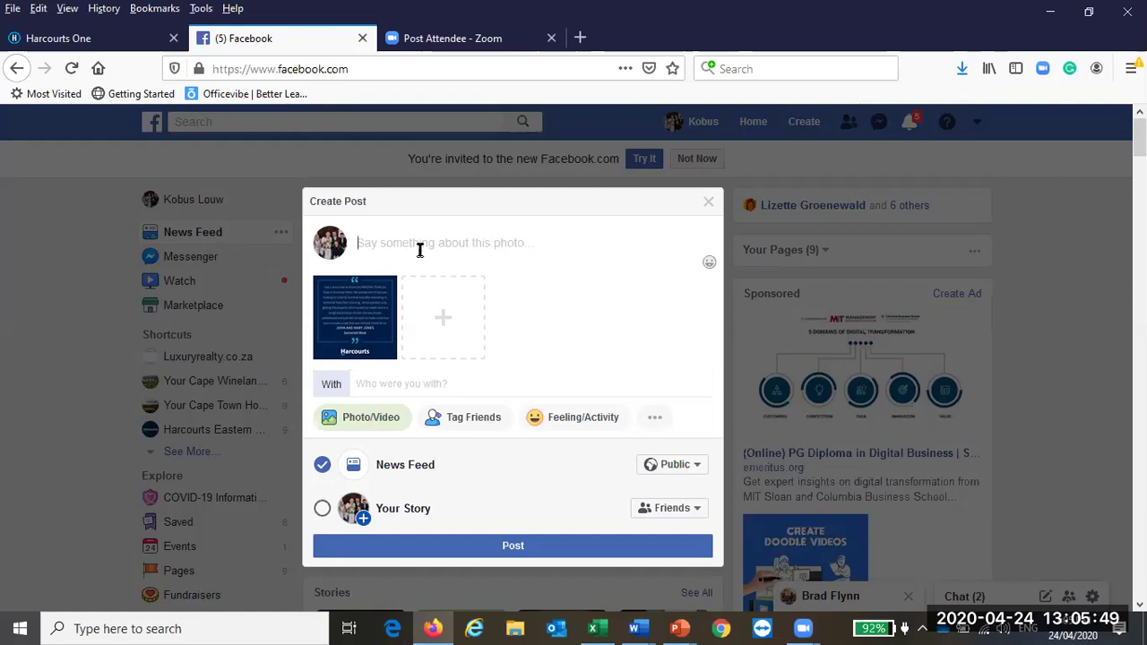
text(So furtunate to)
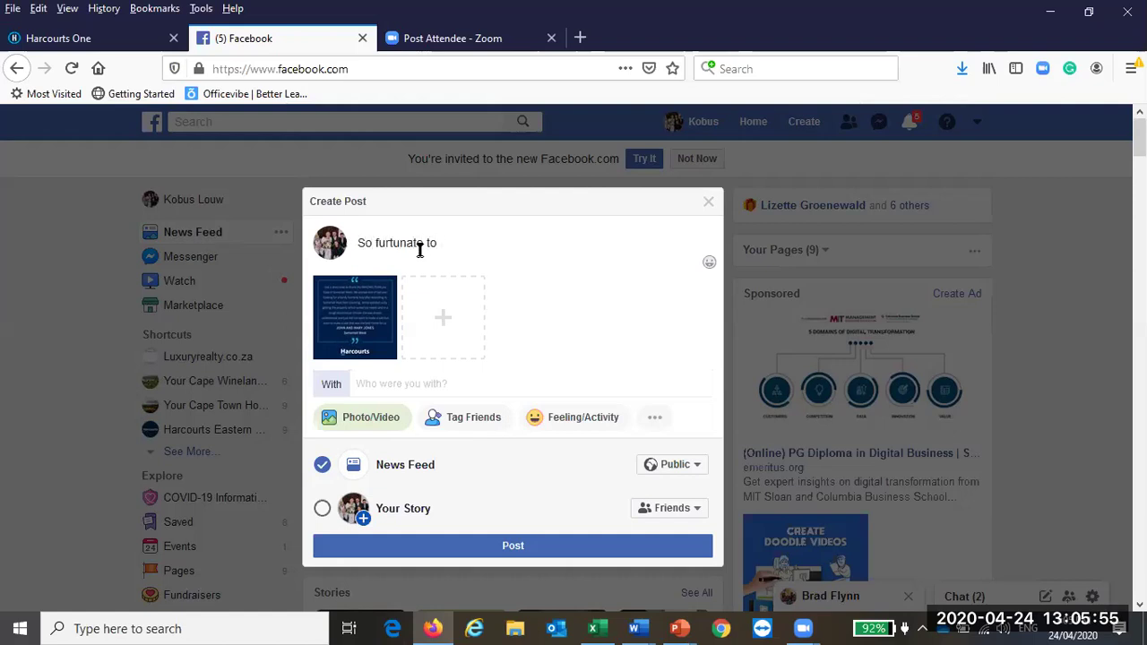
text( have been able to s)
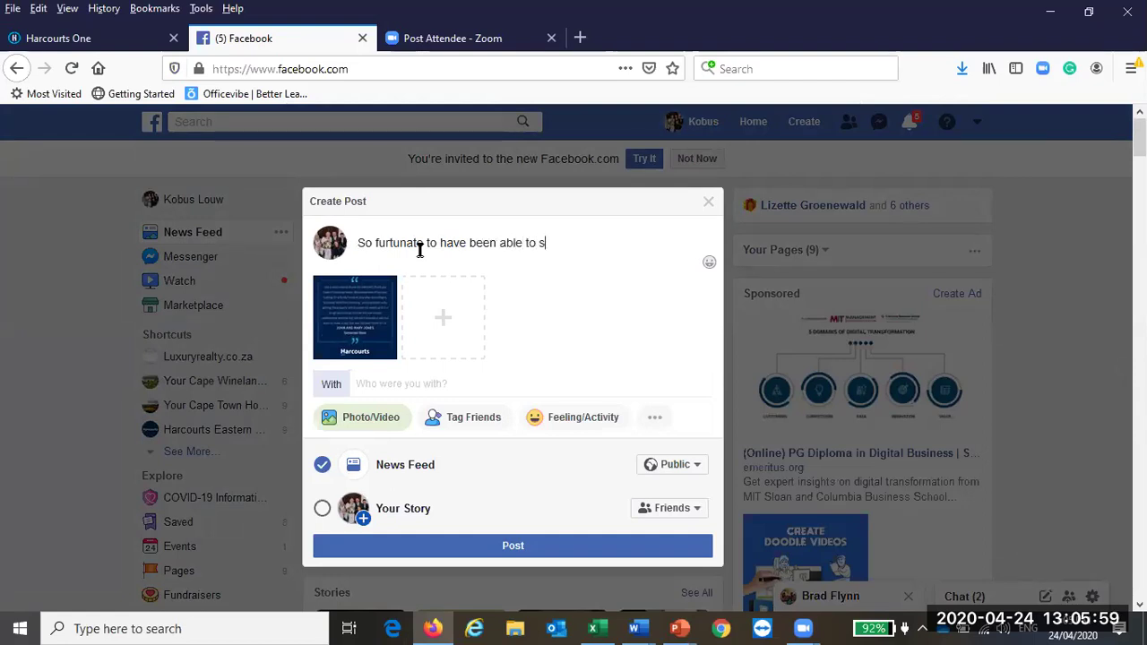
key(BackSpace)
text(......)
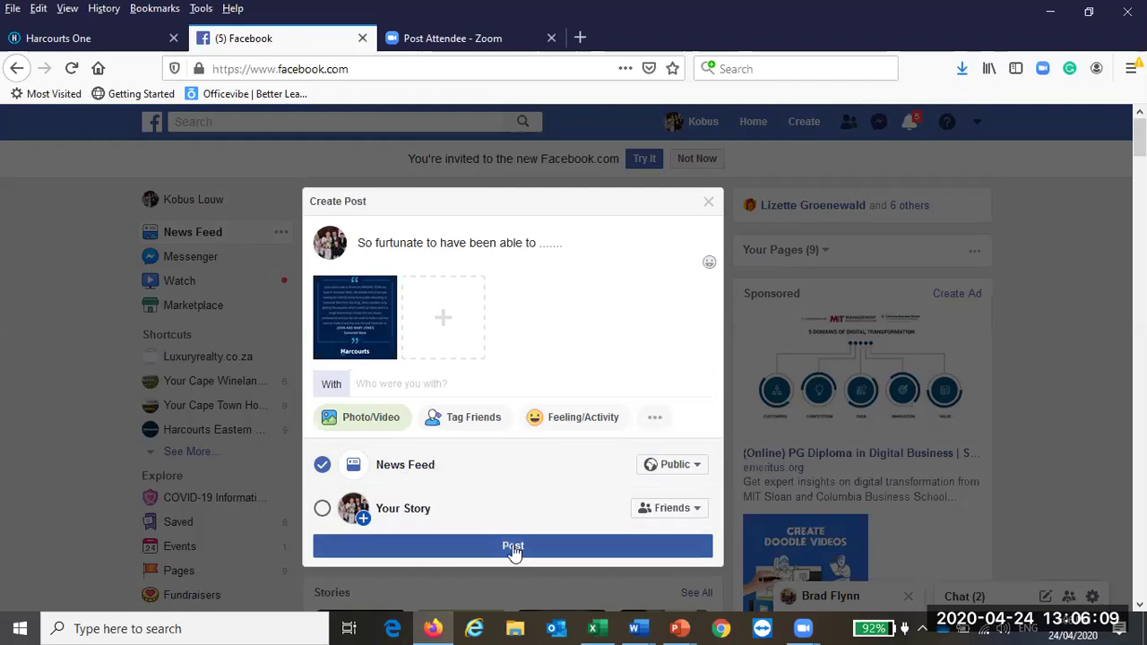
click(707, 205)
click(708, 204)
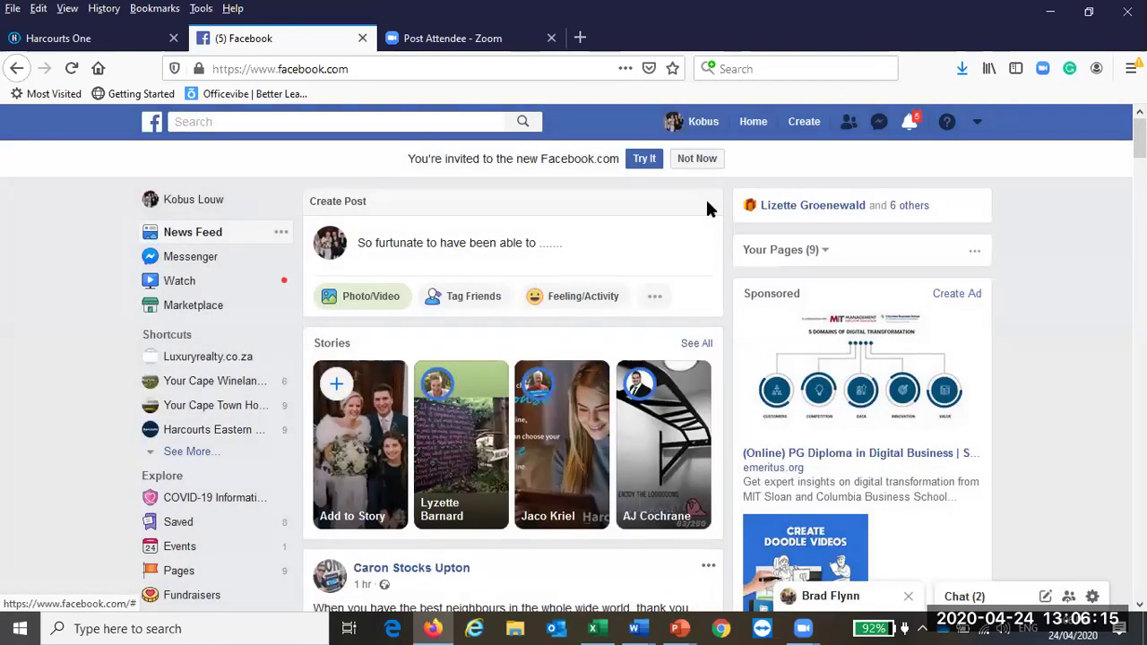
Step: Glance at the CX Review Video template window, then go back to the Harcourts One tab in Firefox
click(1050, 11)
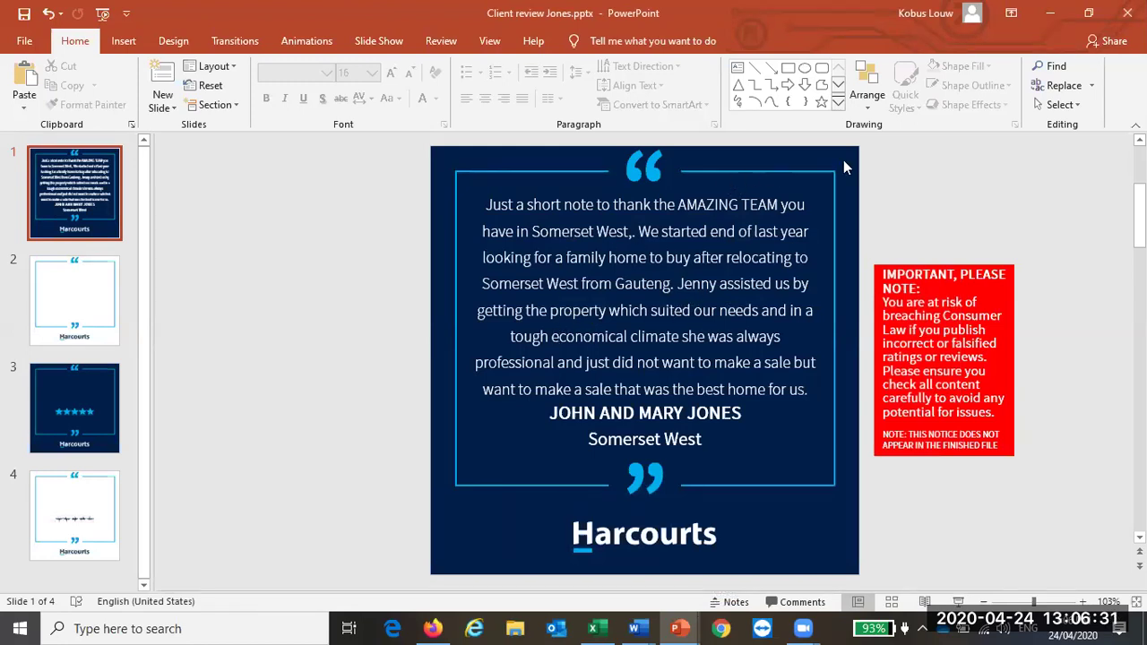
click(1127, 12)
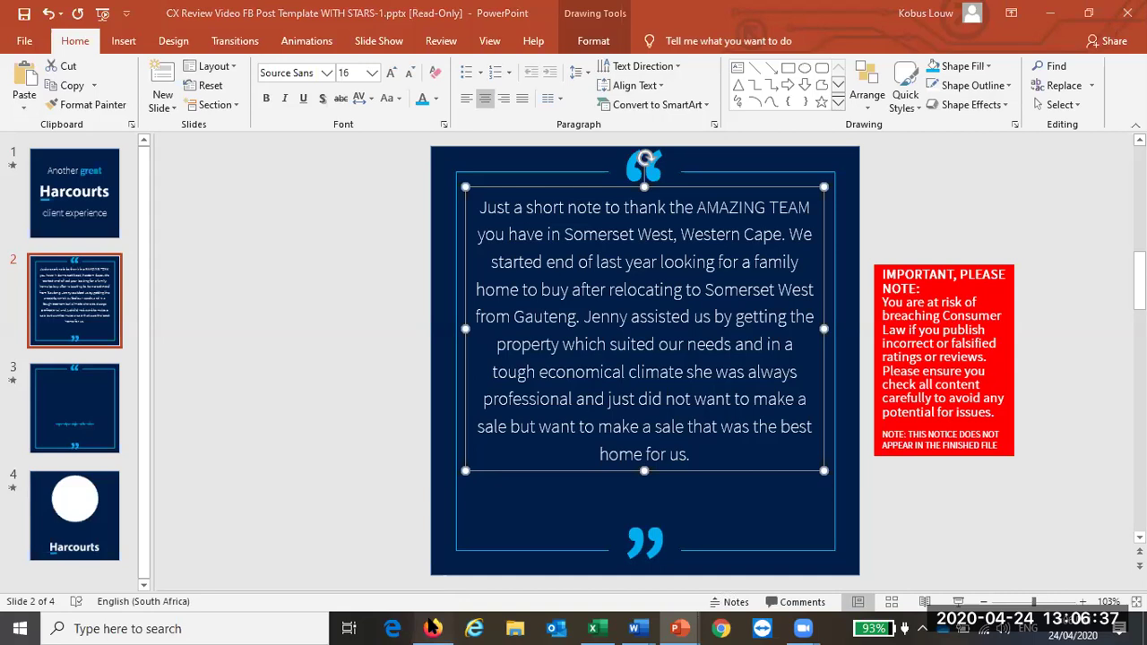
click(433, 628)
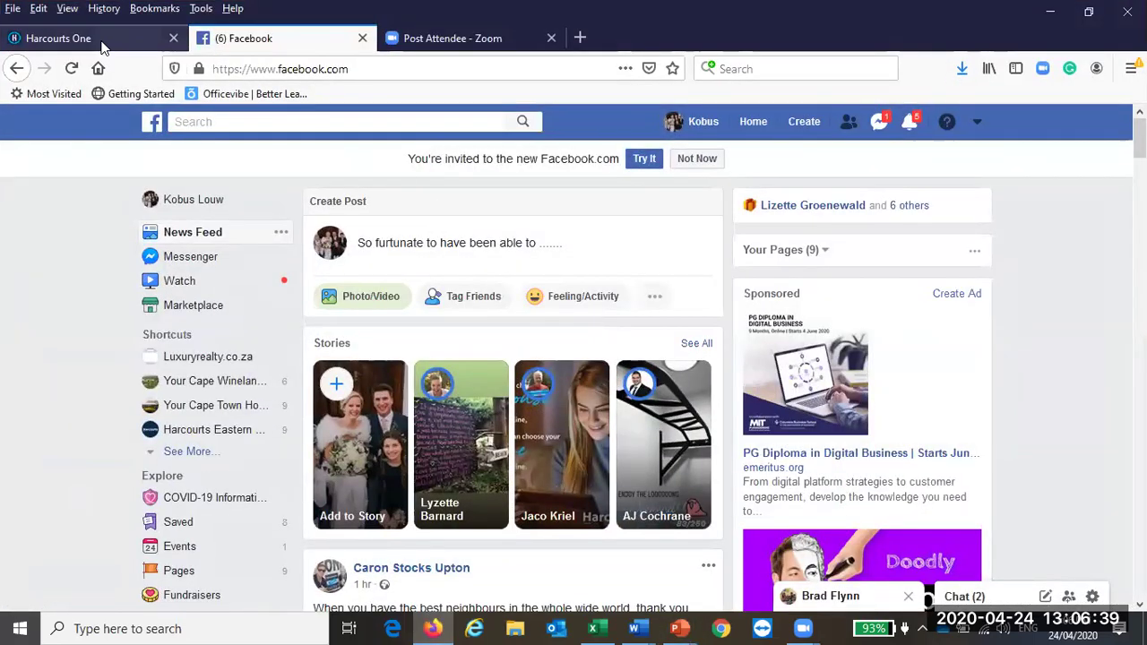
click(102, 43)
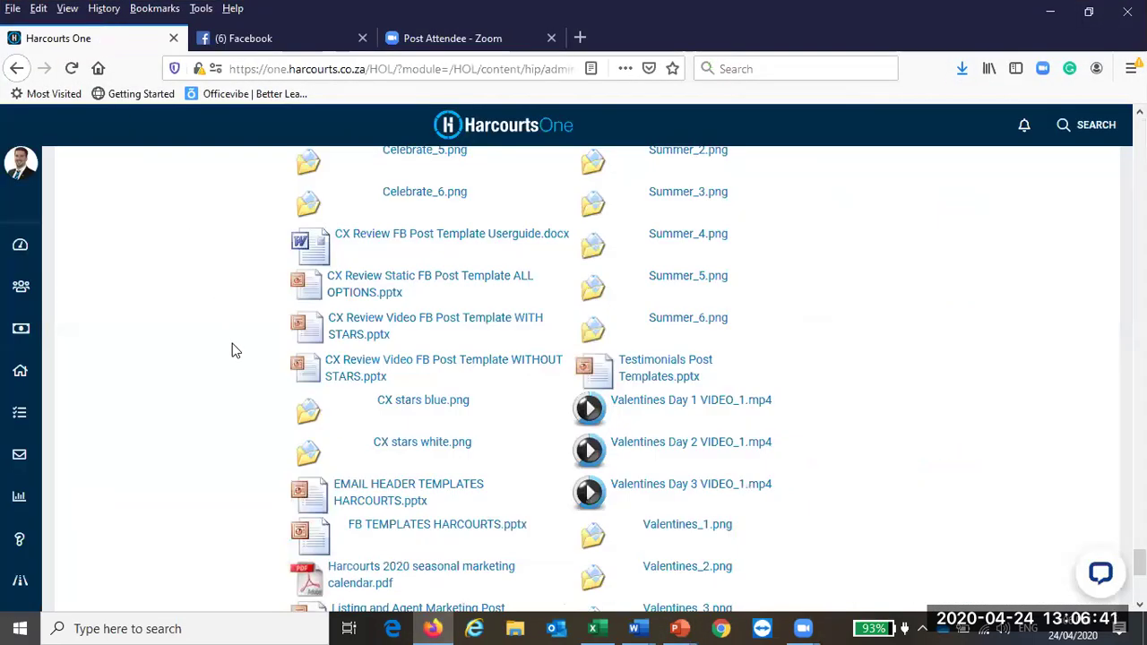
Step: Review the CX Review Video FB Post Template WITH/WITHOUT STARS downloads, then show PowerPoint's open windows
scroll(410, 301, up, 20)
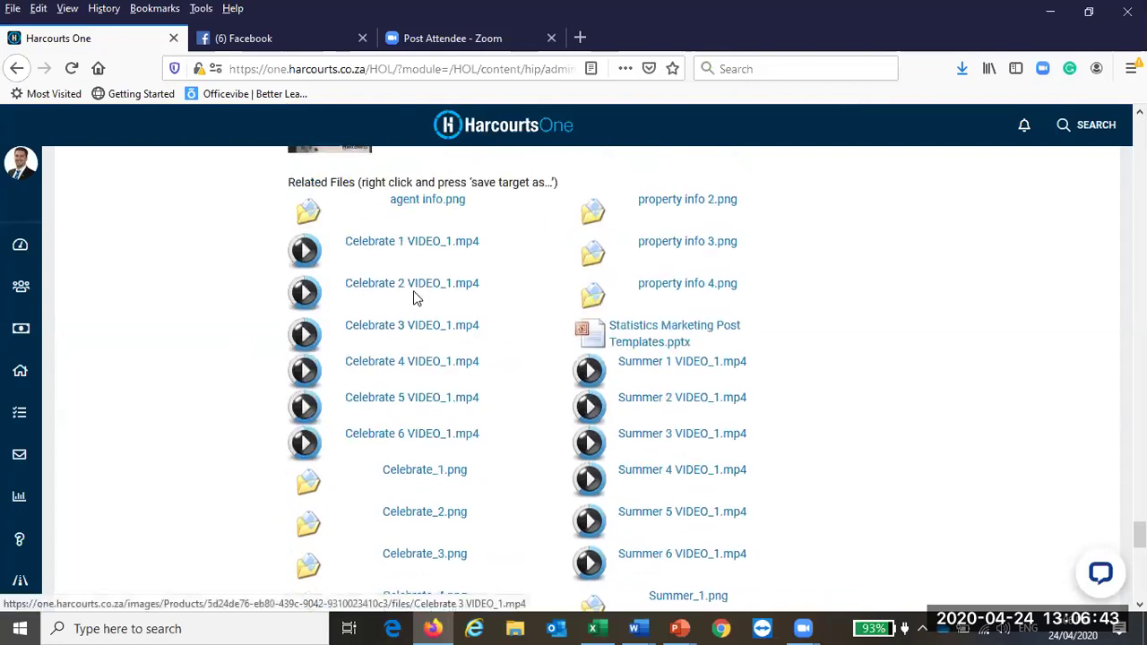
scroll(415, 296, up, 15)
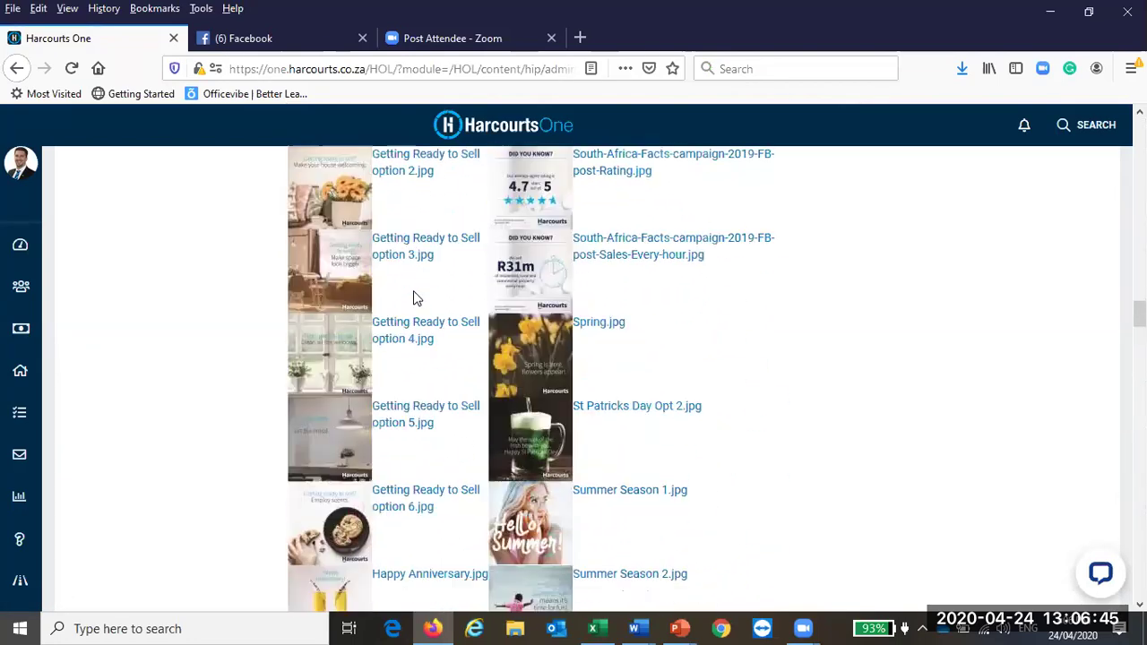
drag(1139, 282, 1139, 125)
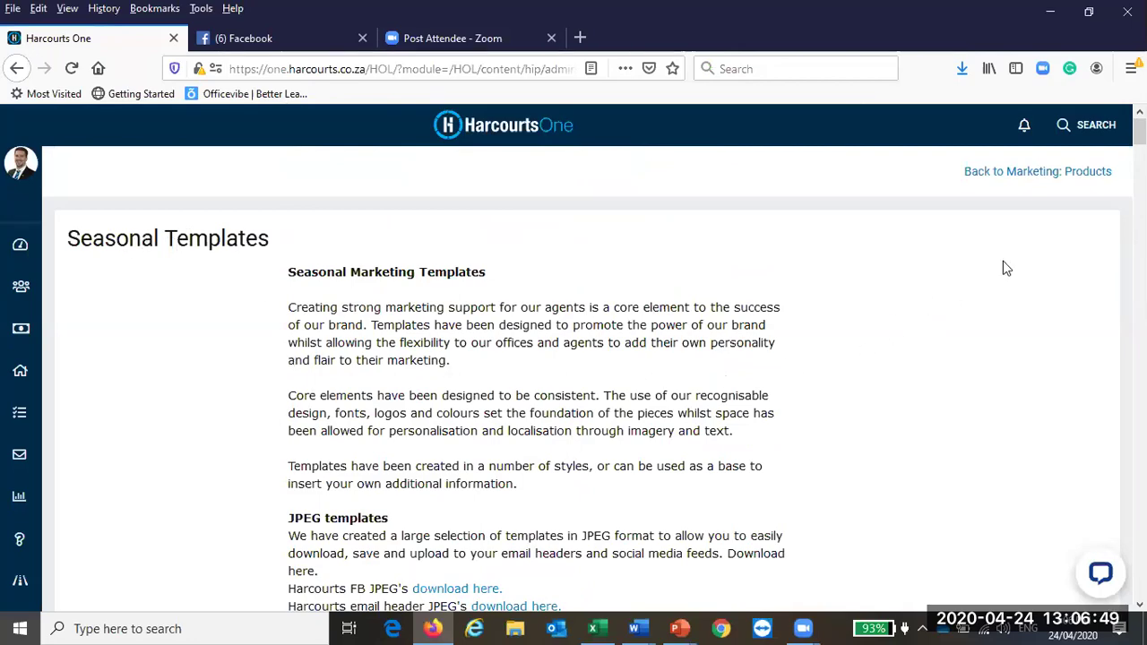
drag(1138, 130, 1139, 569)
scroll(553, 391, down, 1)
scroll(552, 391, up, 3)
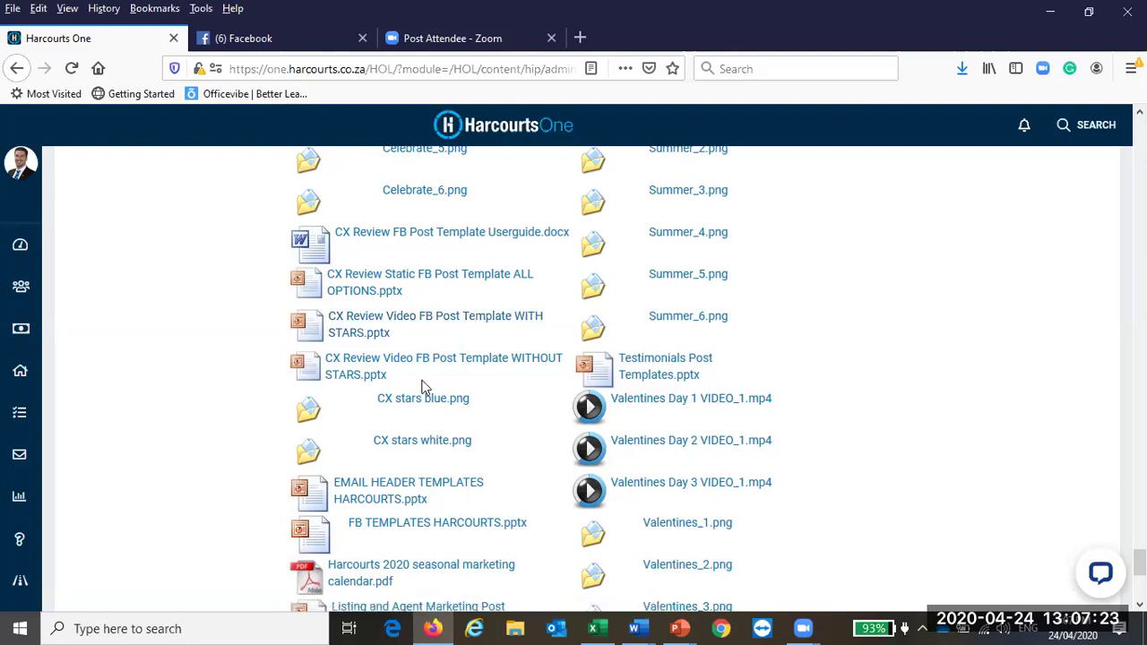
click(678, 628)
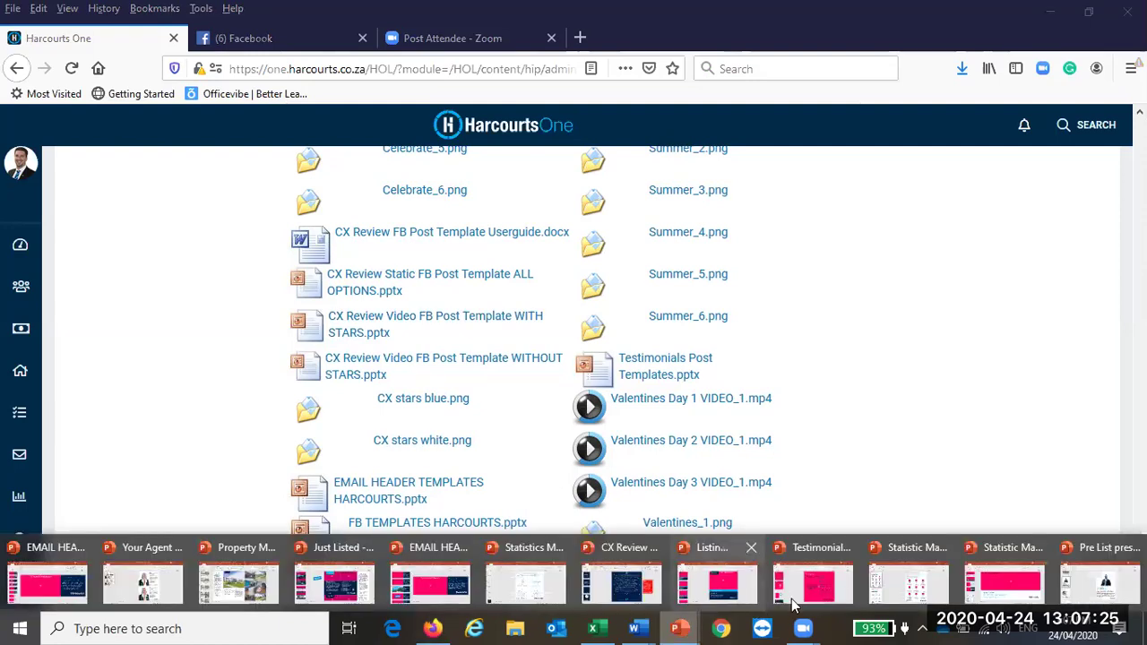
Step: Bring up CX Review Video FB Post Template WITH STARS on its title slide 'Another great Harcourts client experience'
click(642, 587)
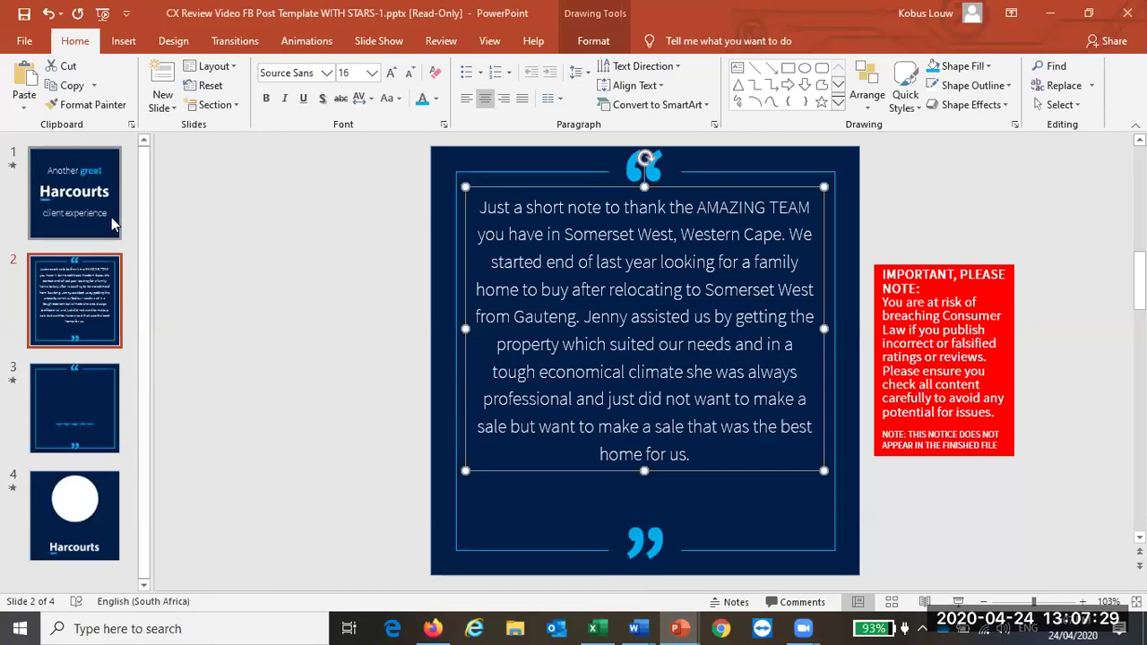
click(89, 199)
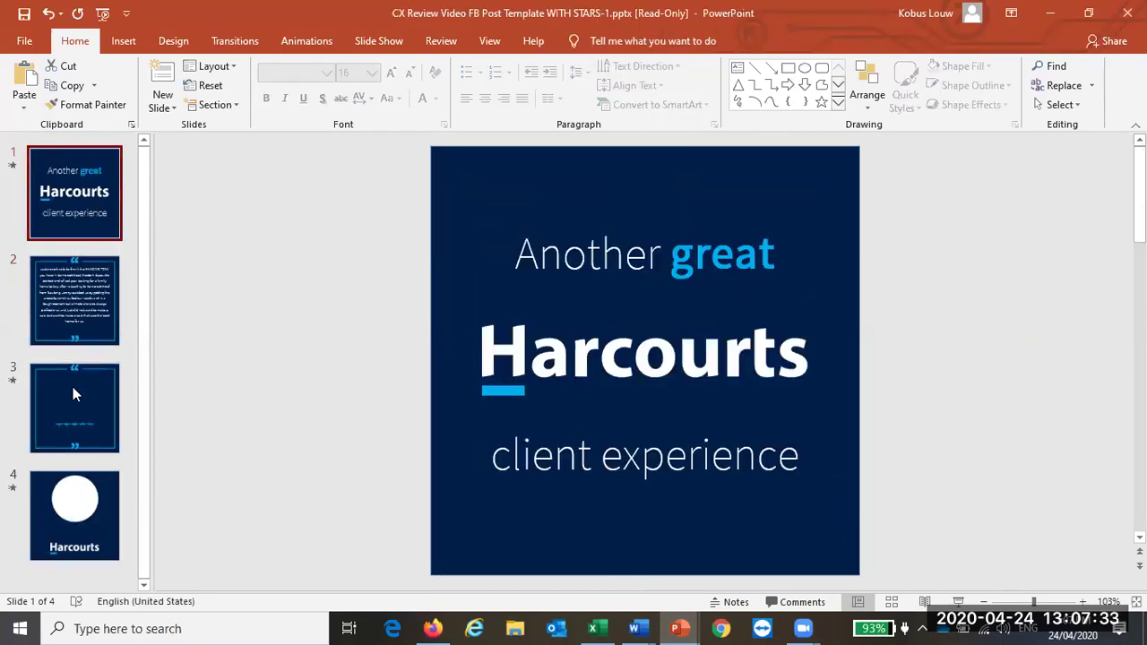
click(582, 265)
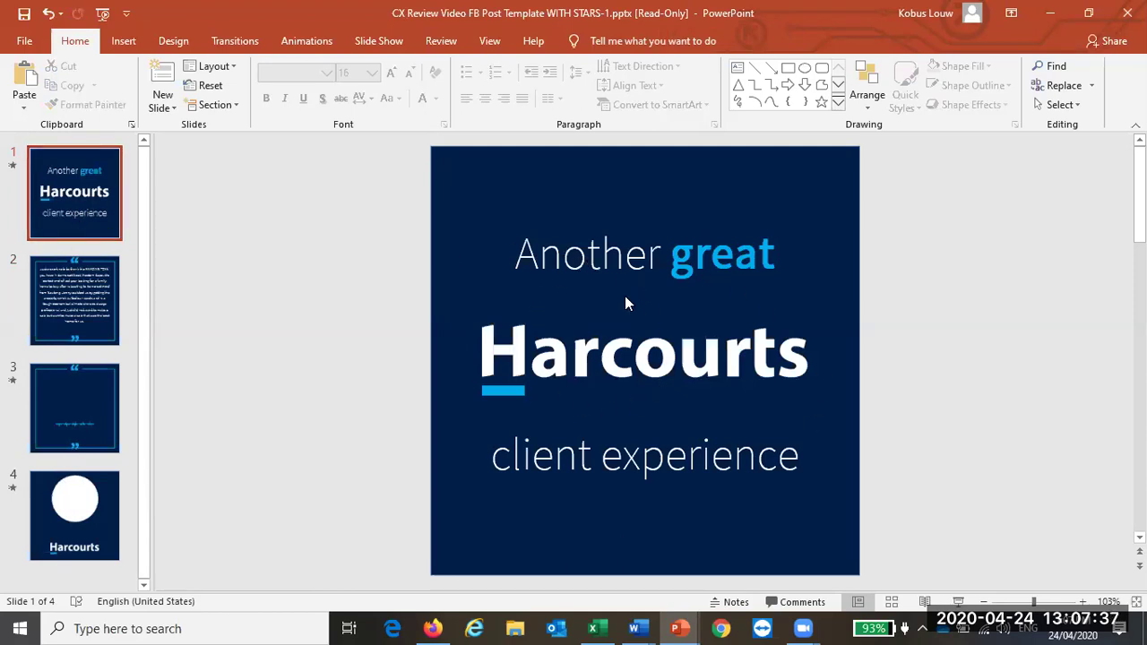
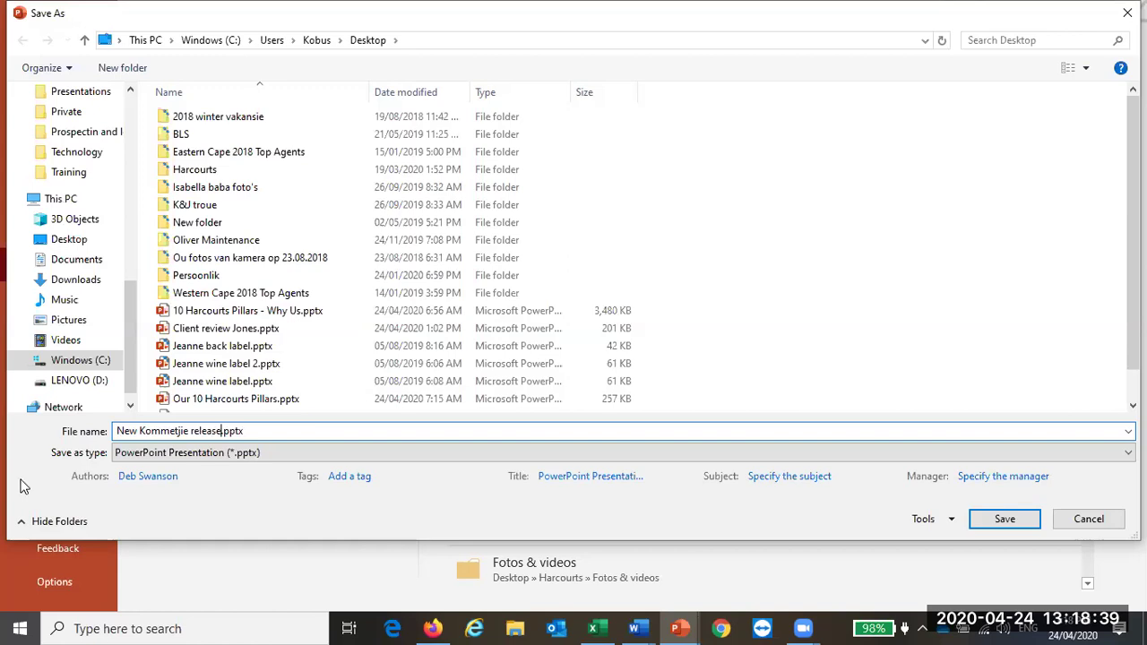
Step: Export only the current slide as JPEG 'New Kommetjie release', then close PowerPoint without saving
click(215, 452)
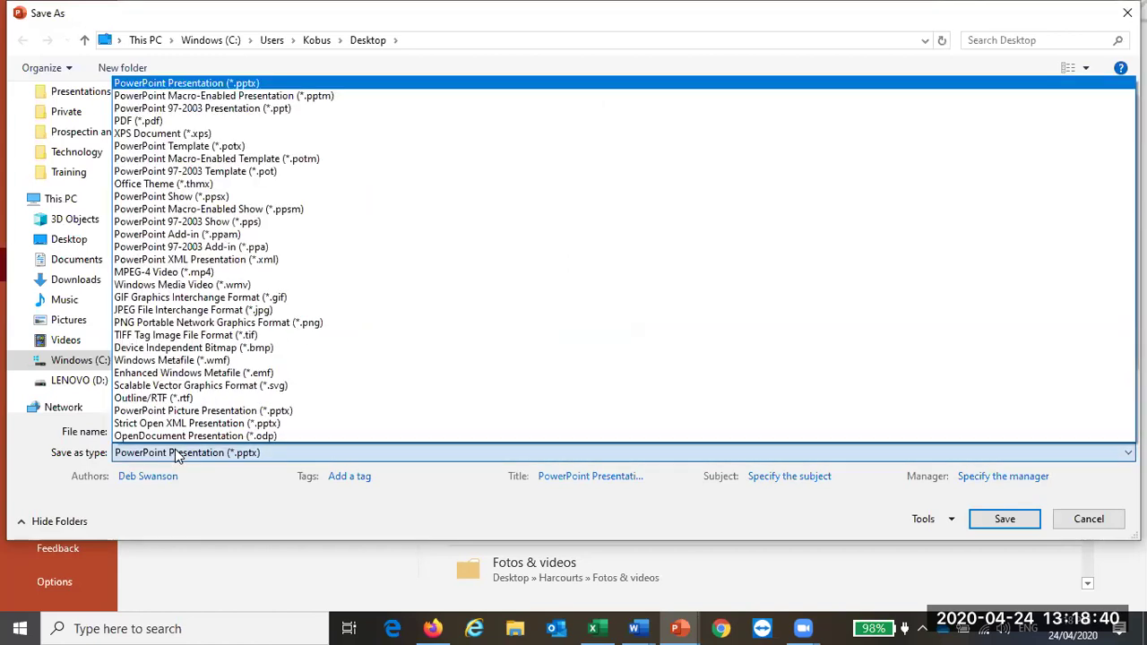
click(235, 310)
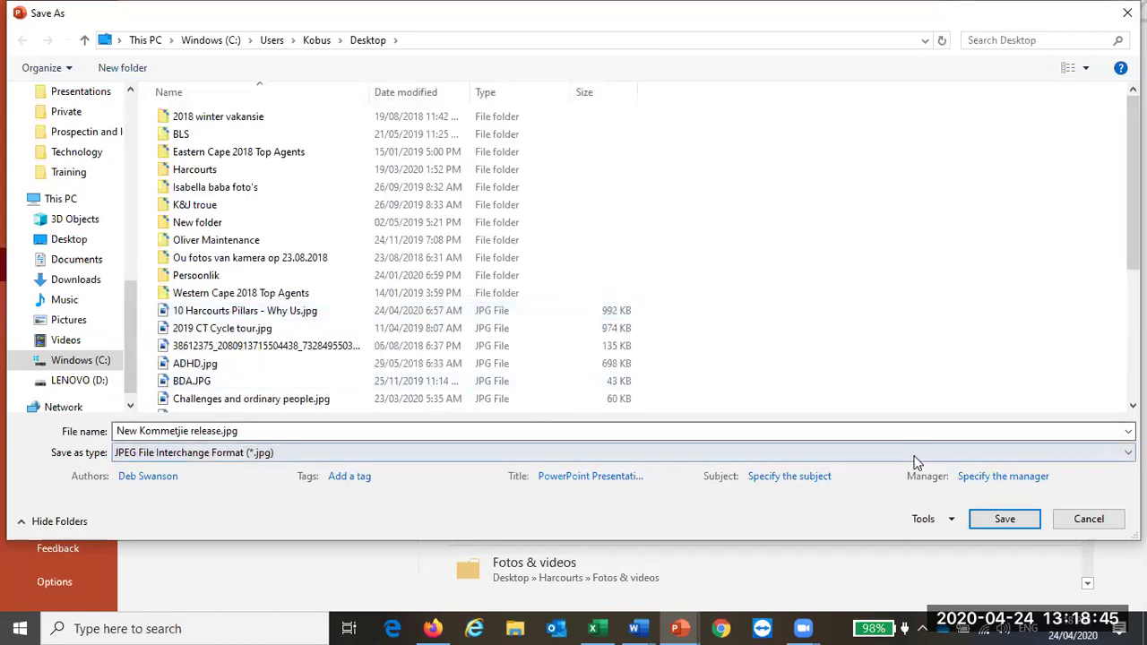
click(1006, 521)
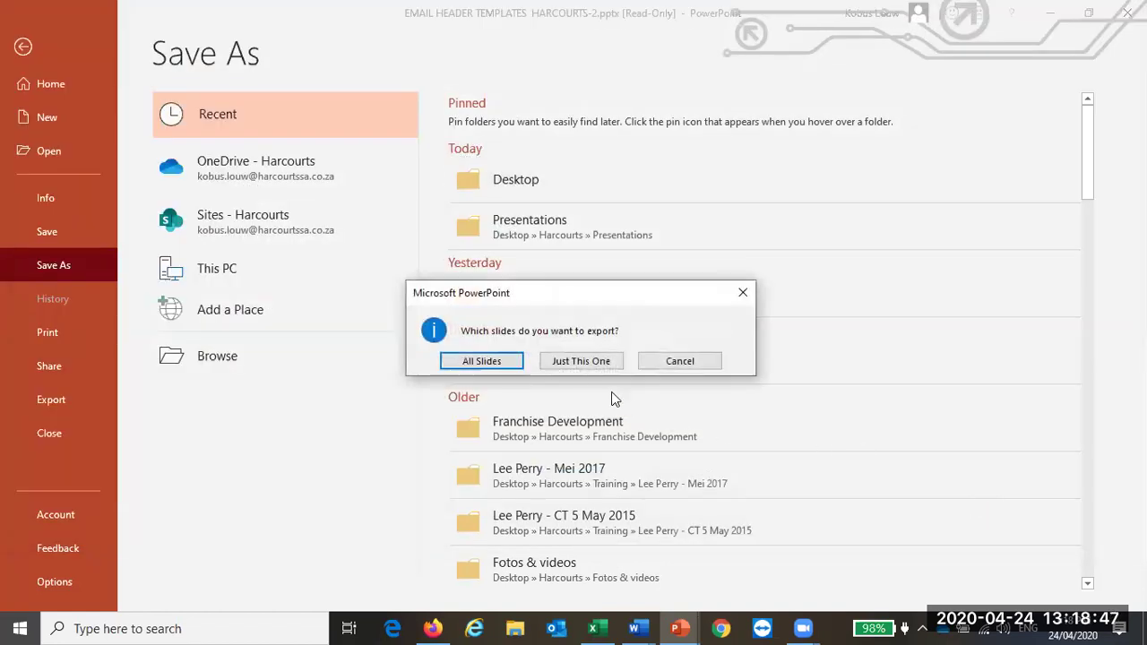
click(581, 360)
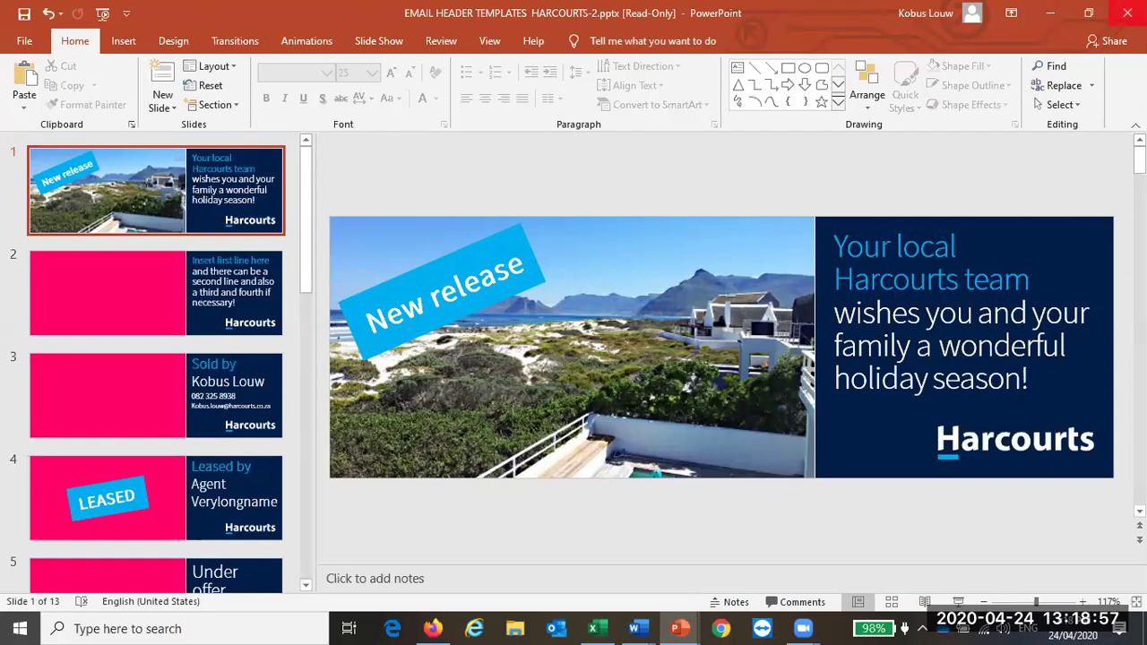
click(1127, 12)
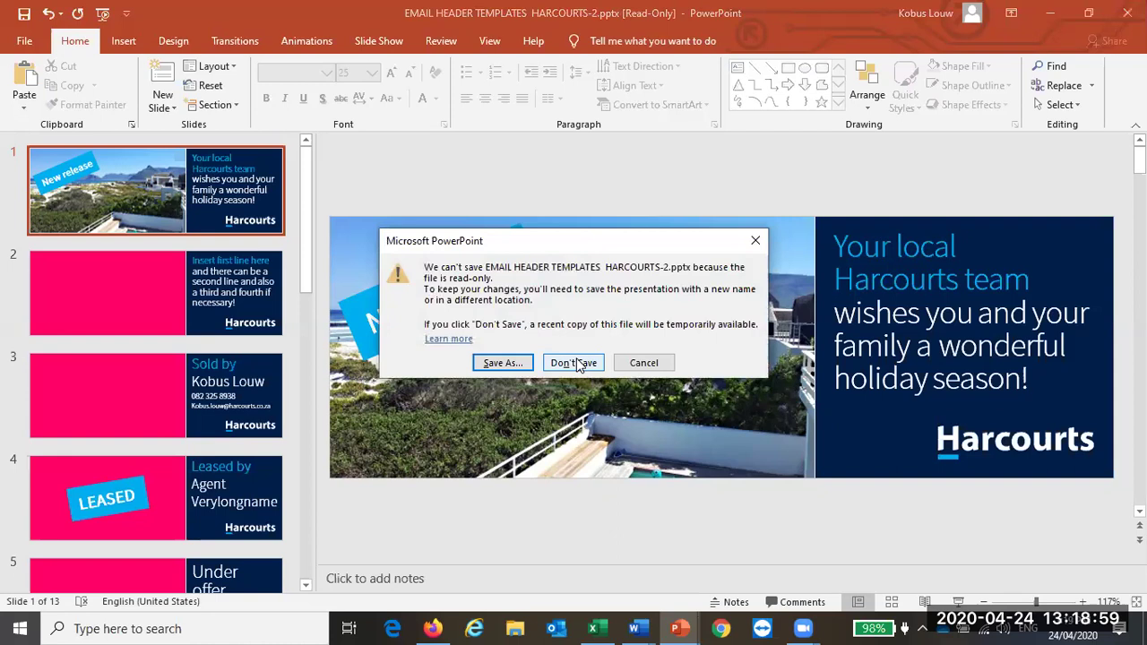
click(573, 362)
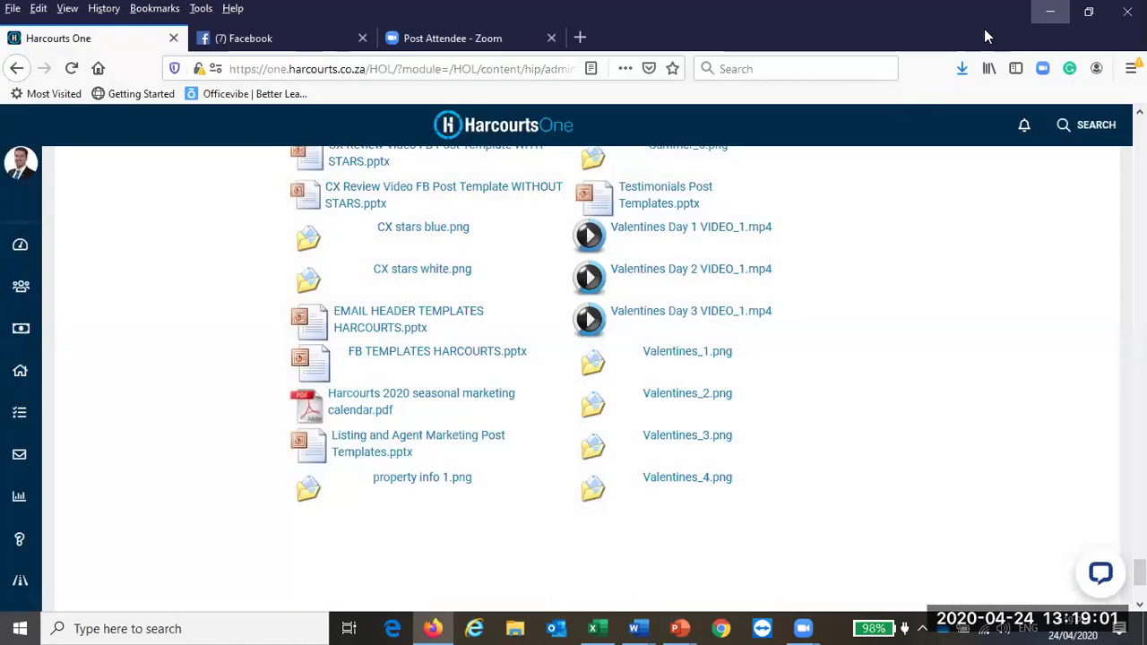
Step: Return to the Facebook tab and delete the old draft post text
click(1050, 11)
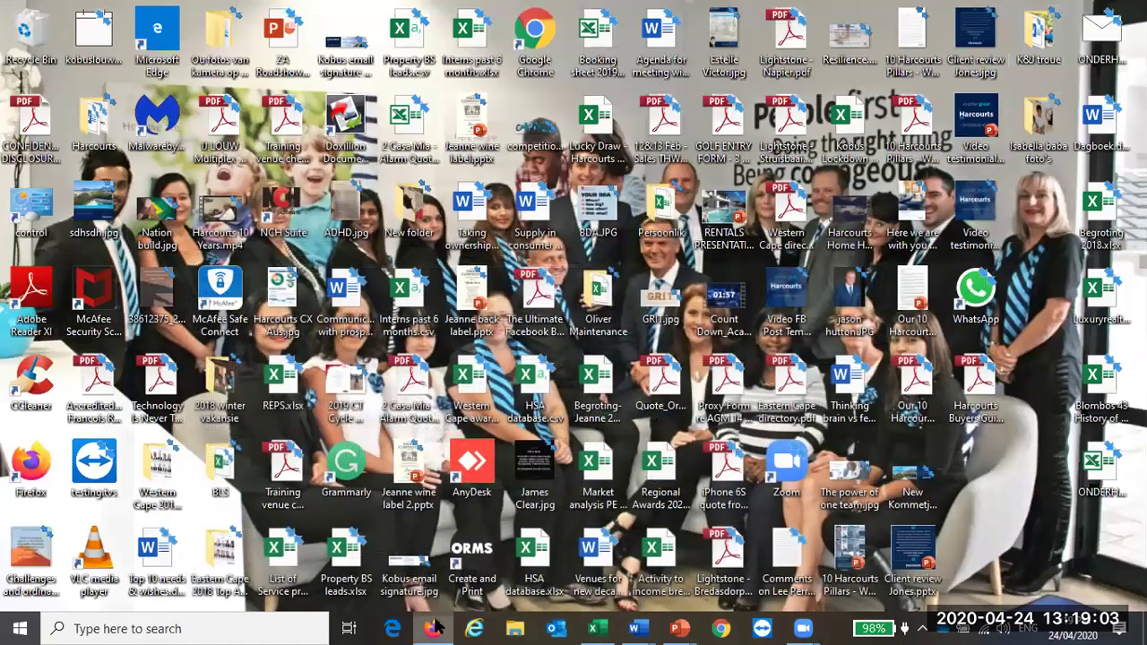
click(432, 628)
click(276, 40)
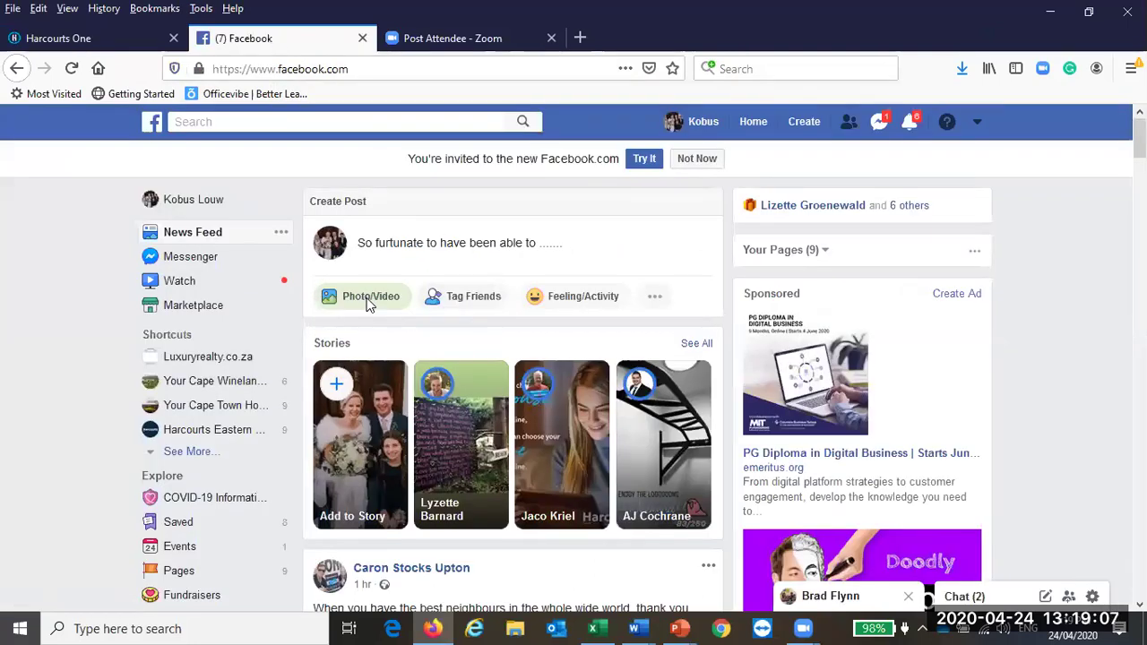
triple_click(339, 243)
key(BackSpace)
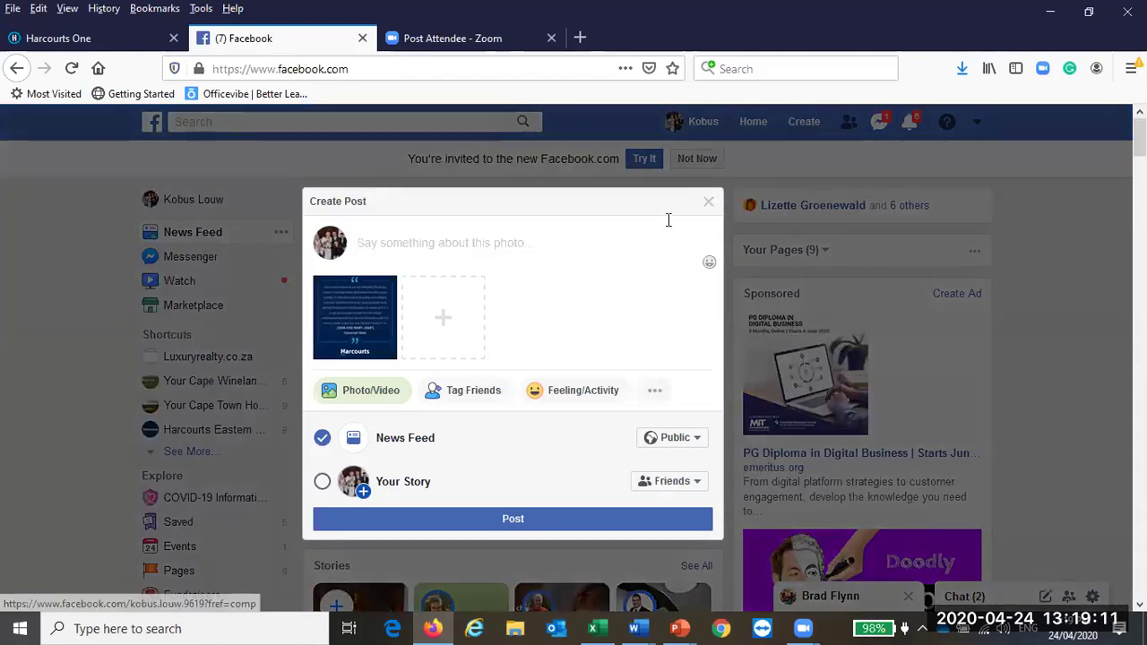
click(707, 200)
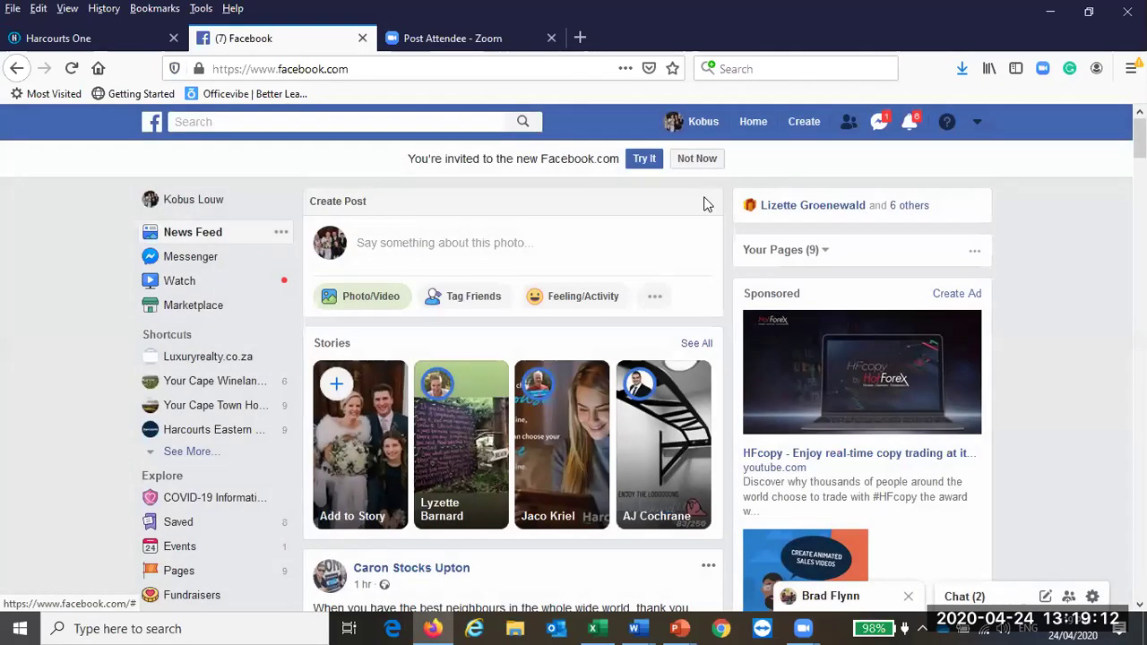
Step: Attach New Kommetjie release.jpg, then remove both the older photo and the Kommetjie photo from the post
click(376, 305)
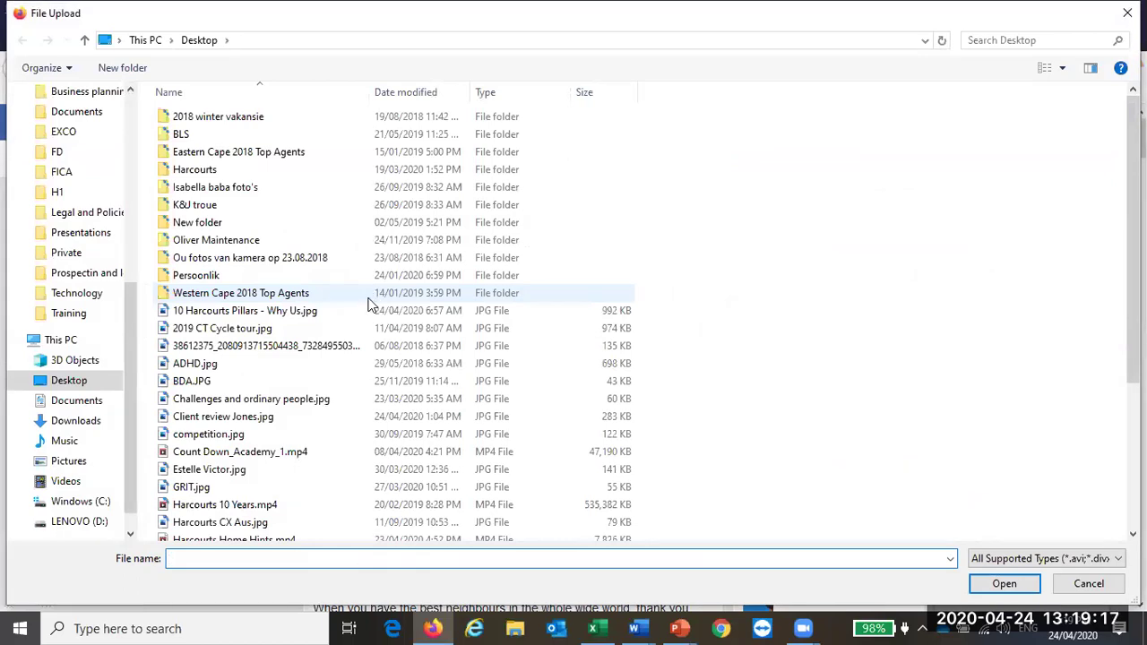
scroll(368, 296, down, 1)
scroll(365, 302, down, 4)
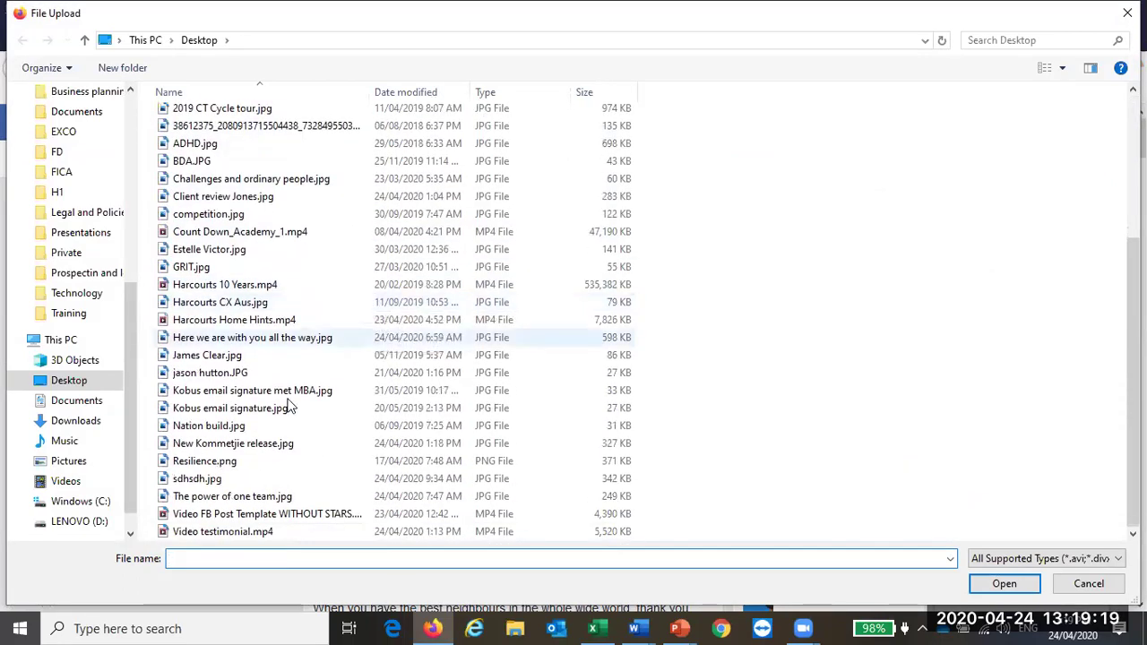
double_click(250, 446)
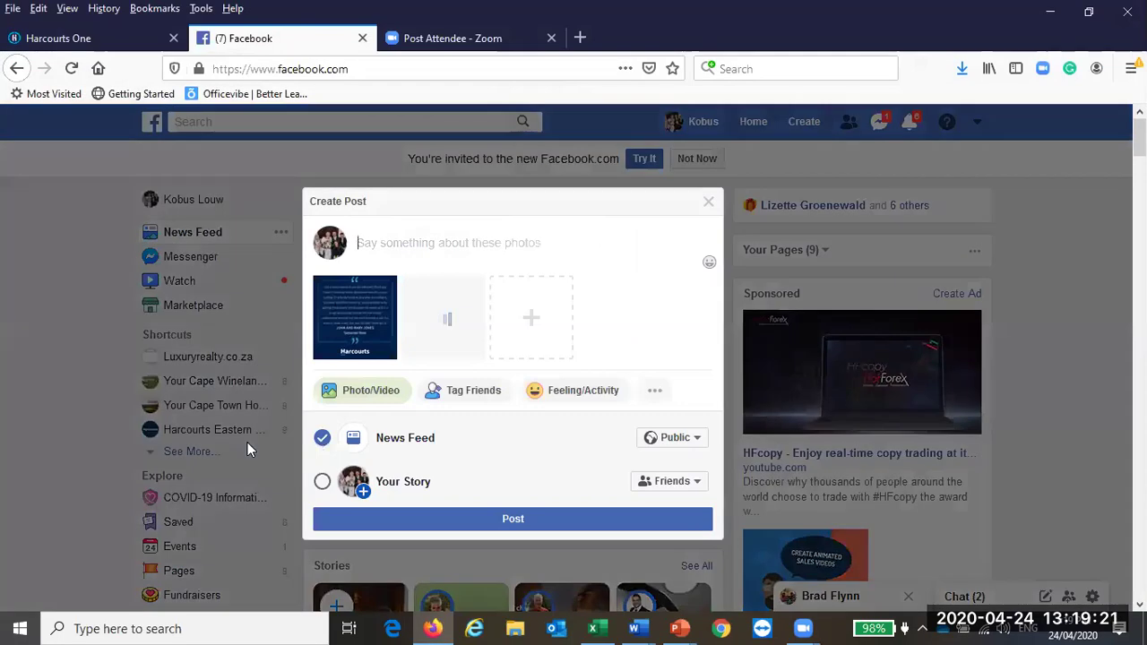
click(387, 285)
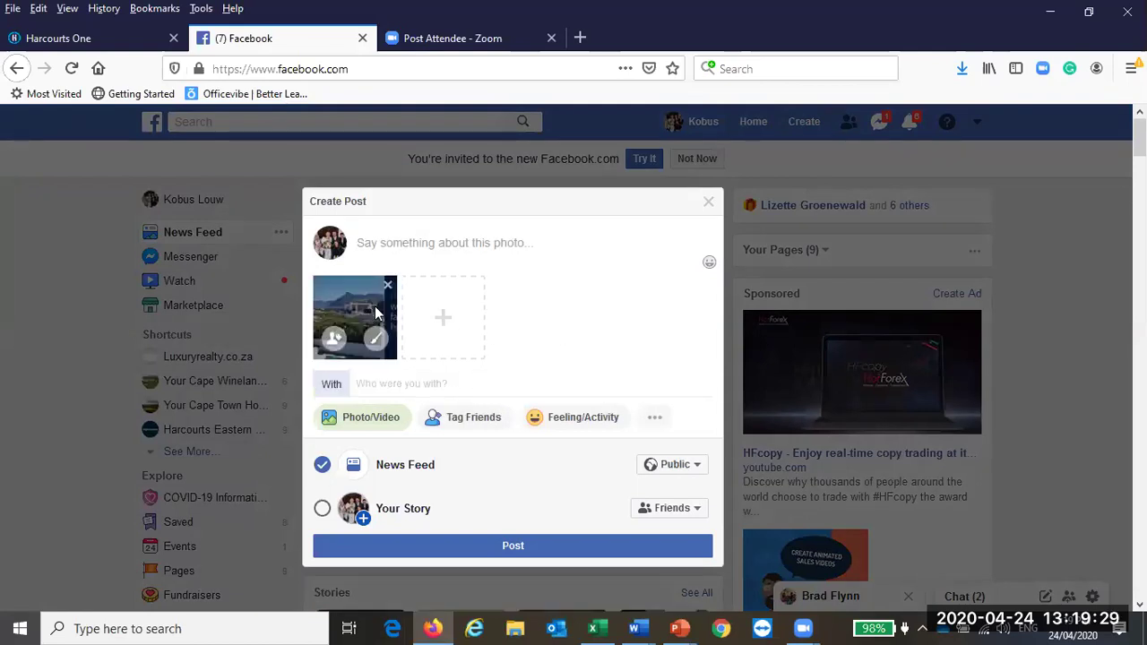
click(444, 251)
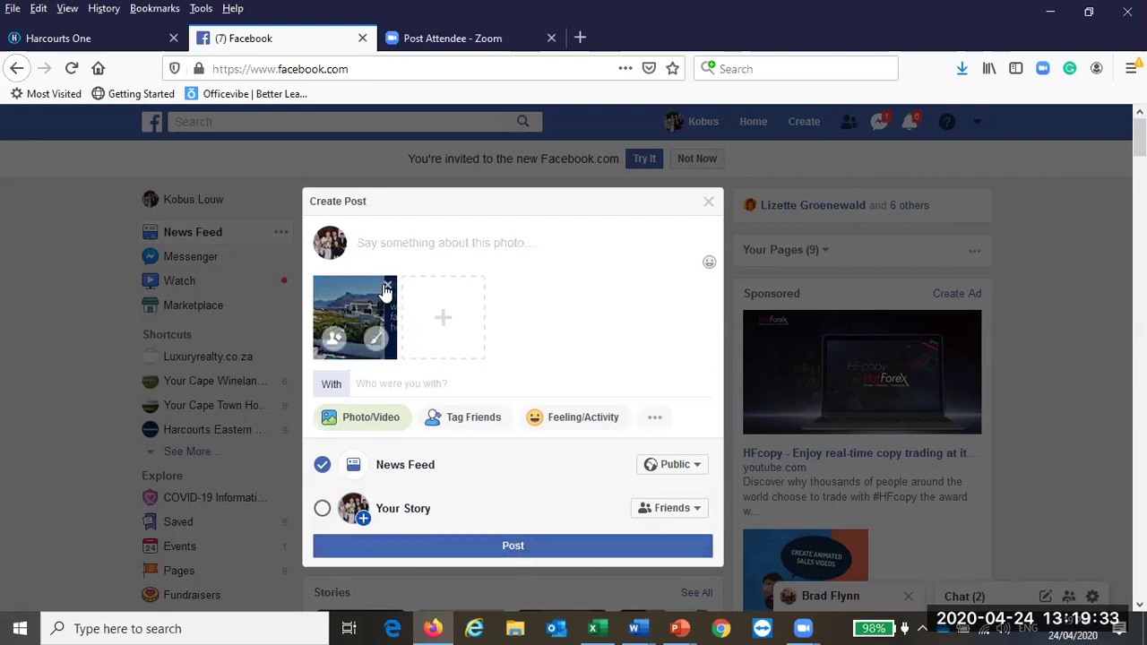
click(386, 287)
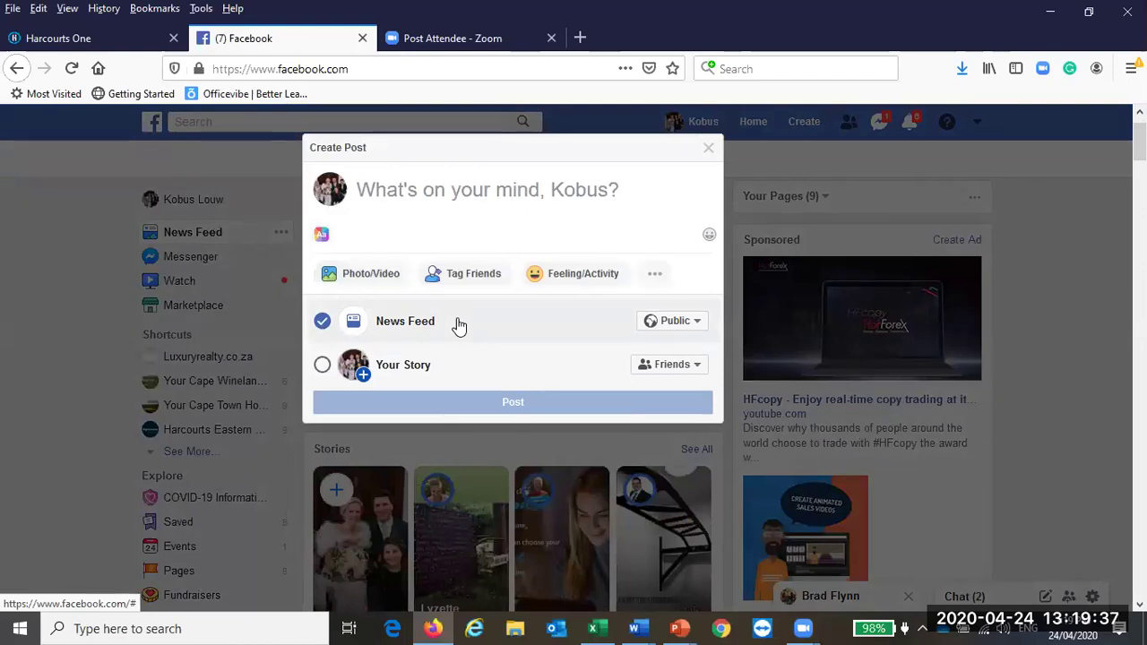
Step: Attach Video testimonial.mp4 from the file browser to the Facebook post
click(363, 278)
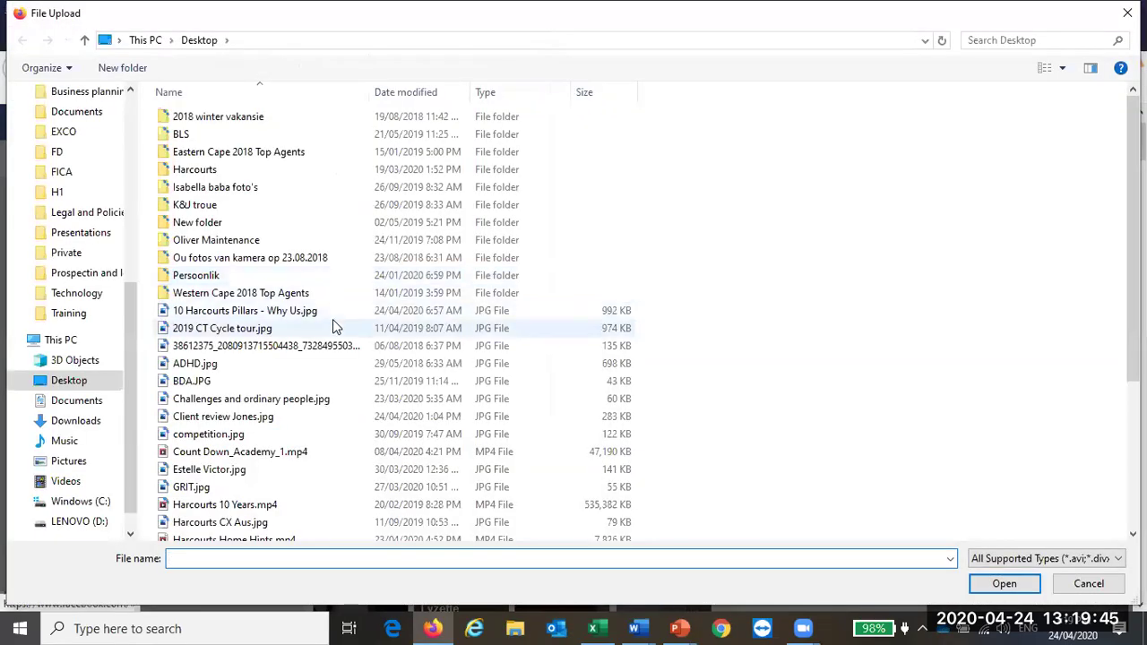
scroll(332, 328, down, 3)
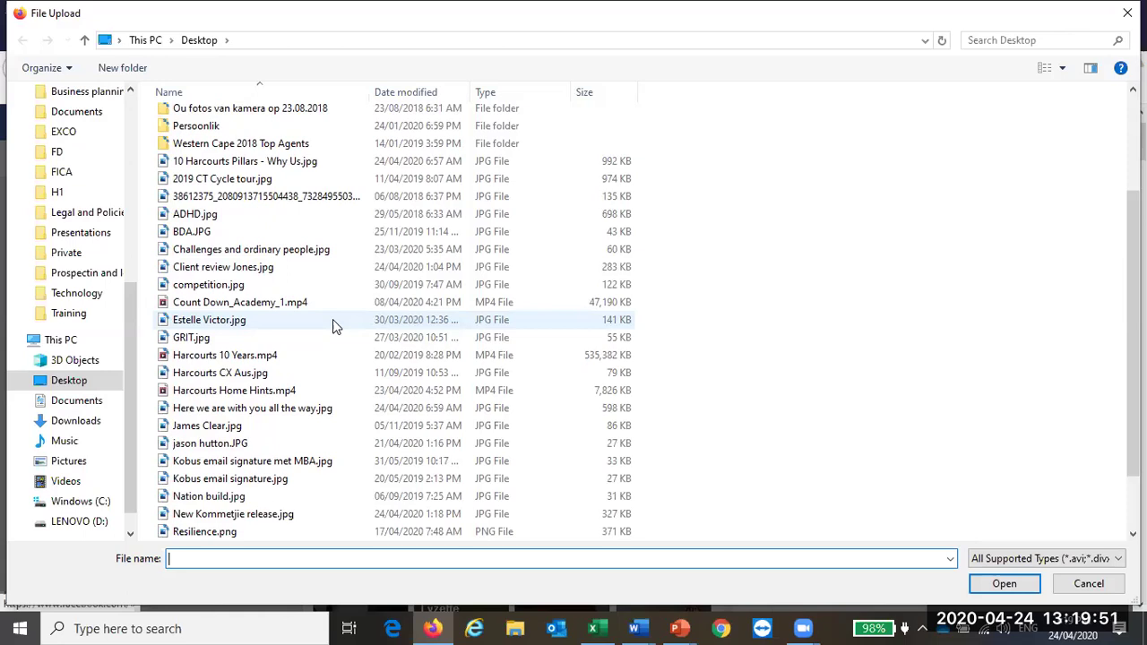
scroll(332, 326, down, 1)
scroll(333, 326, down, 1)
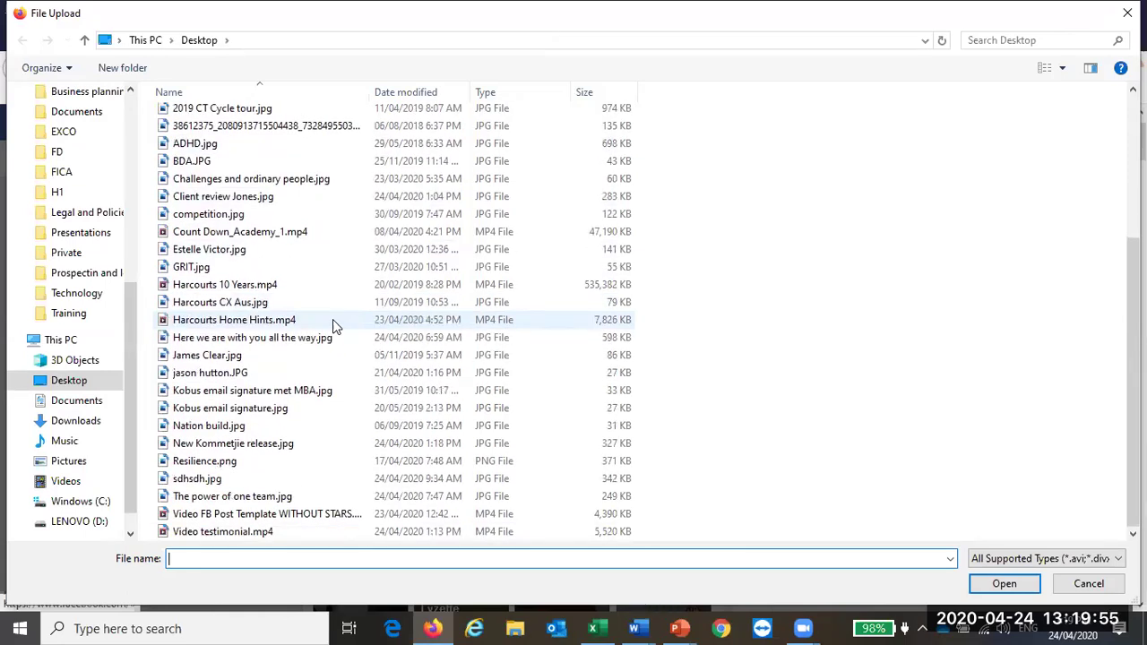
double_click(227, 533)
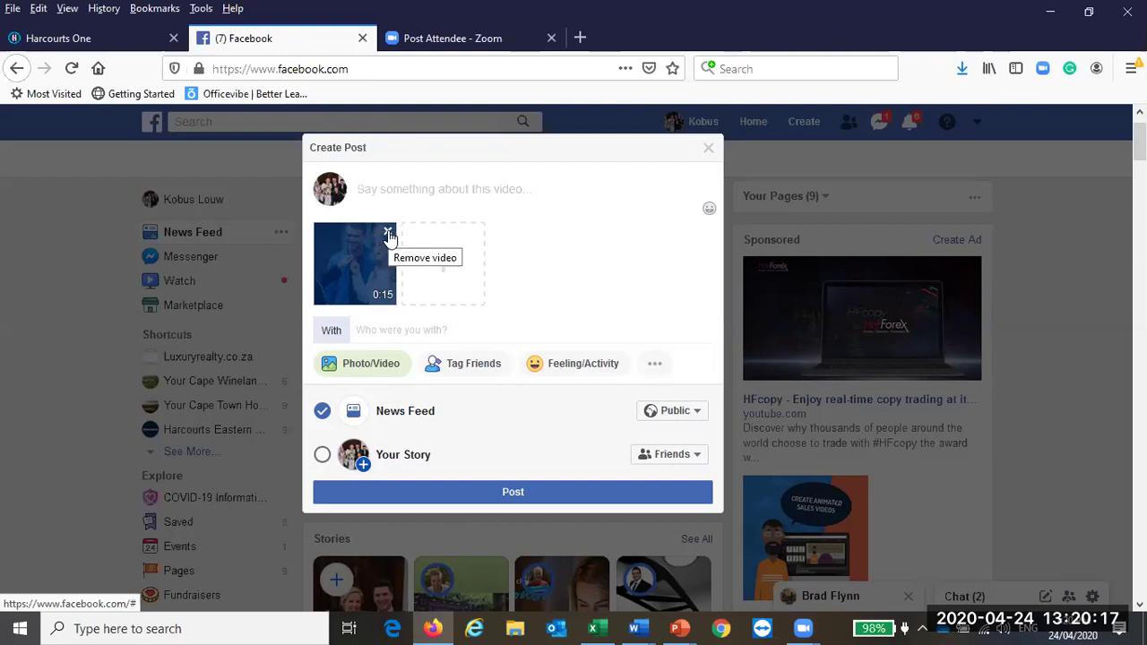
Step: Remove the video, discard the post without publishing, and minimise Firefox
click(388, 233)
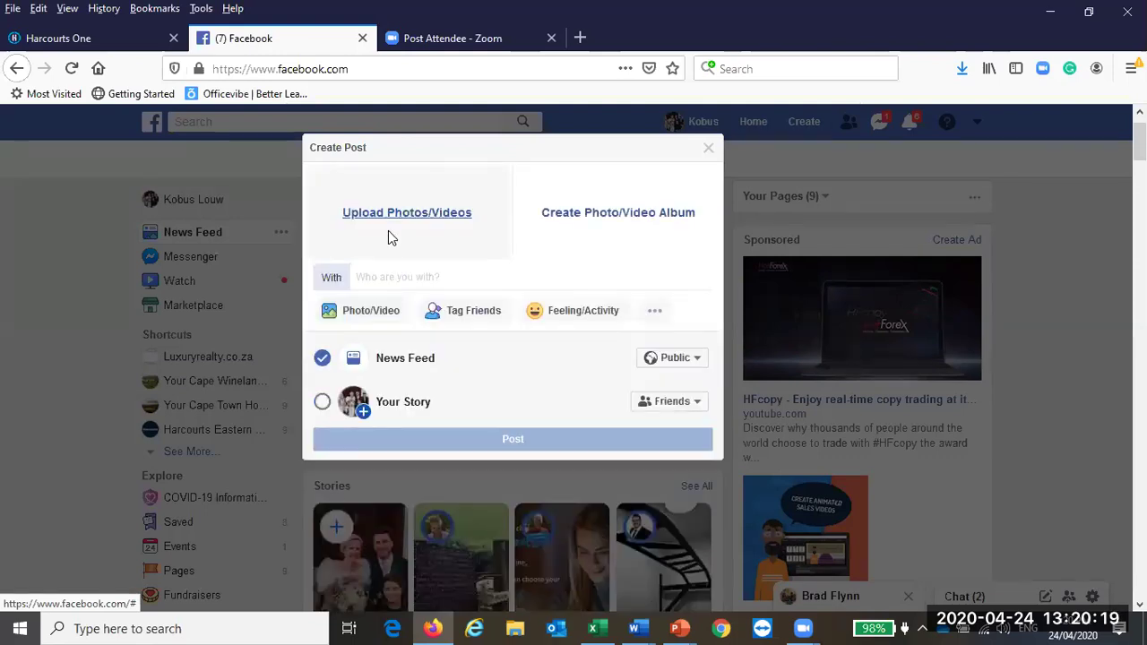
click(709, 149)
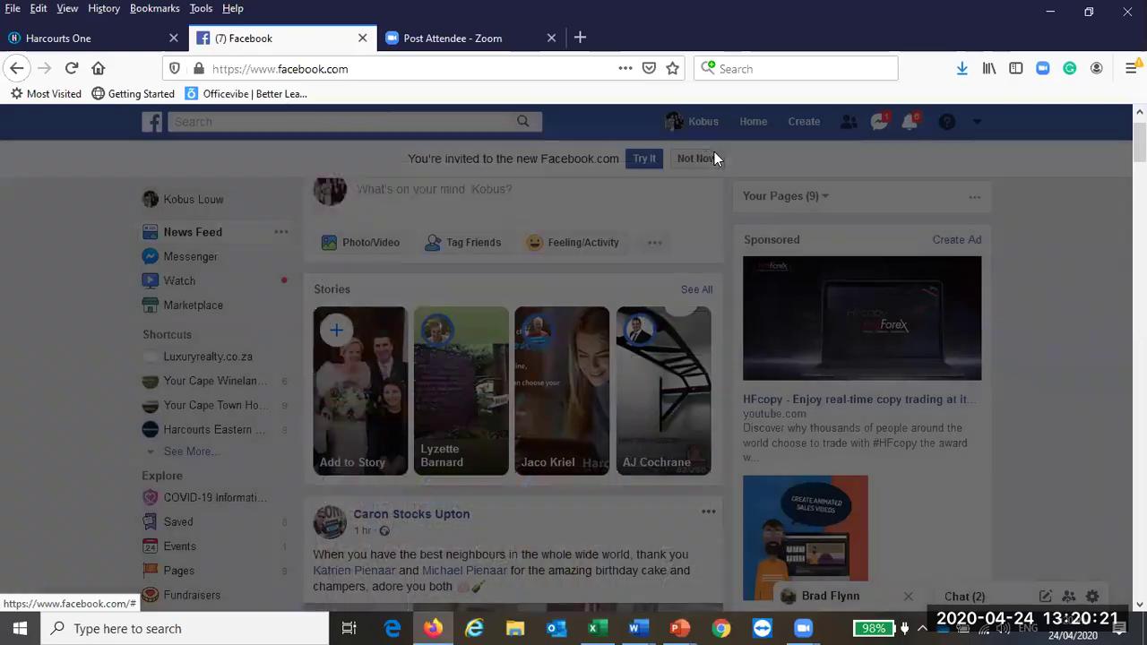
click(1050, 11)
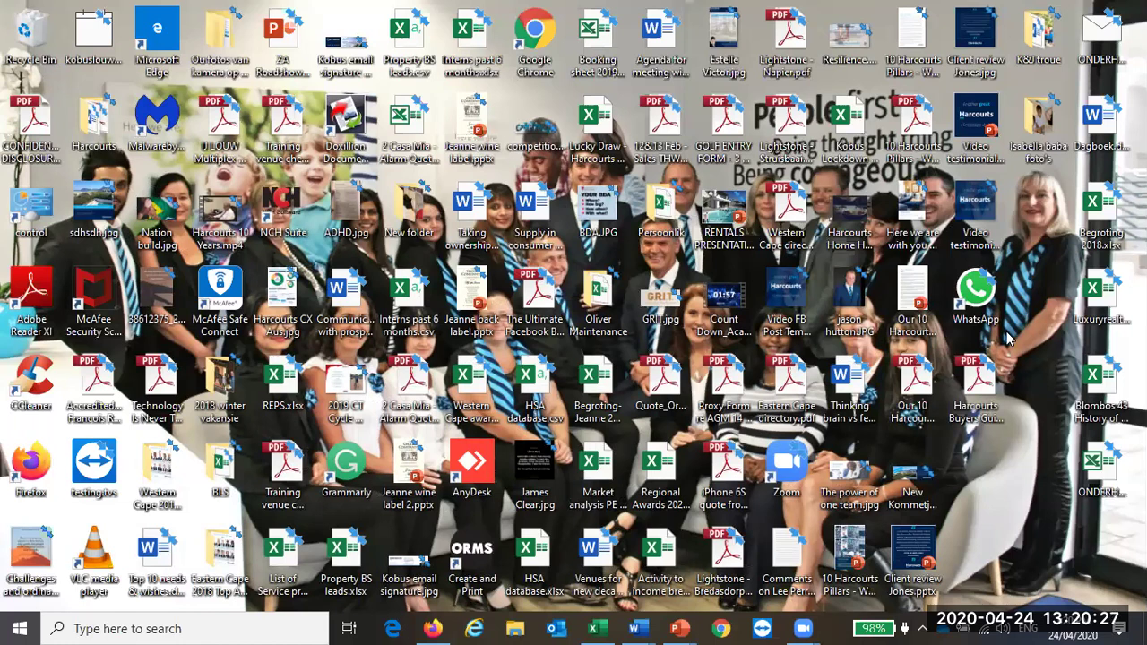
Step: Play Video testimonial twice in Movies & TV, close the player, and select the WhatsApp desktop shortcut
double_click(981, 217)
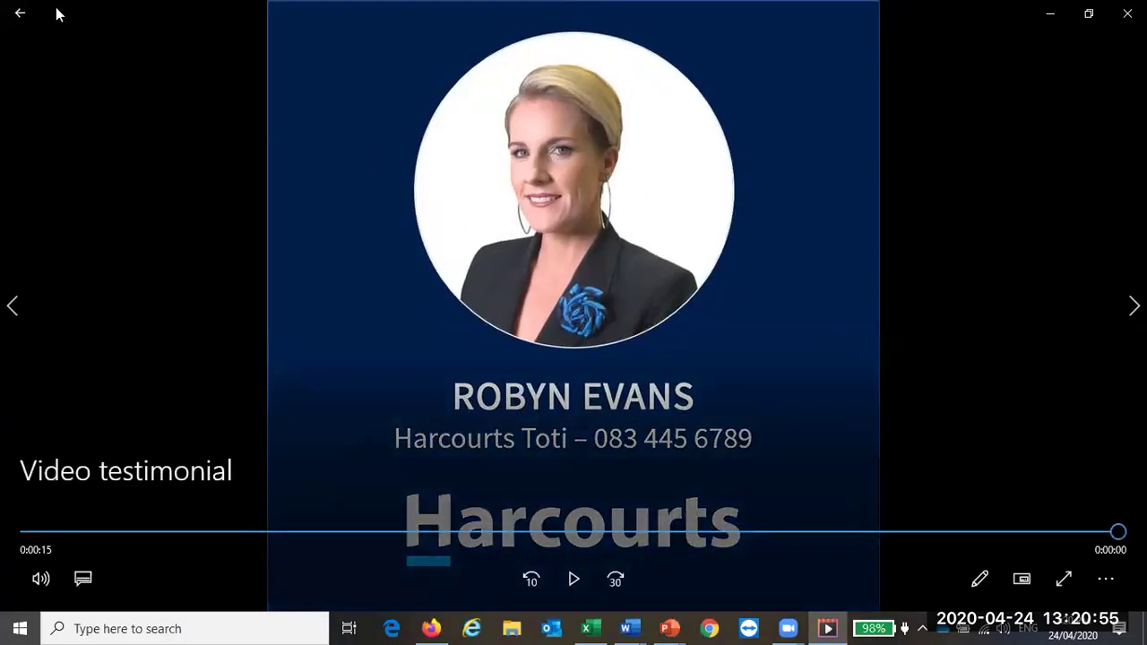
click(22, 13)
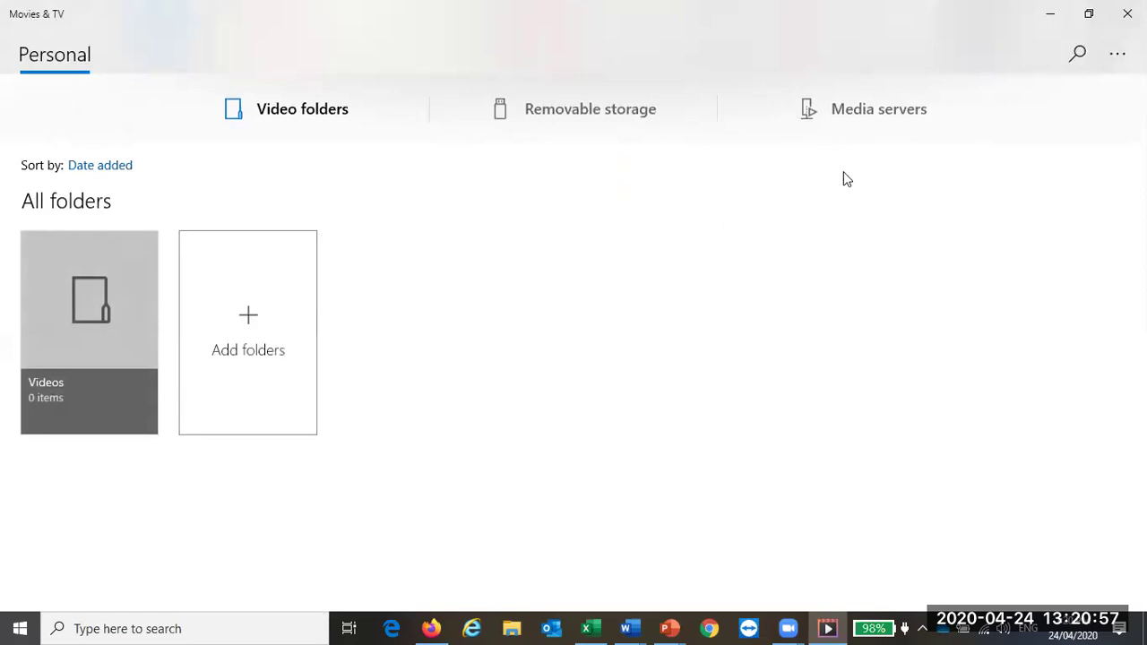
click(1126, 13)
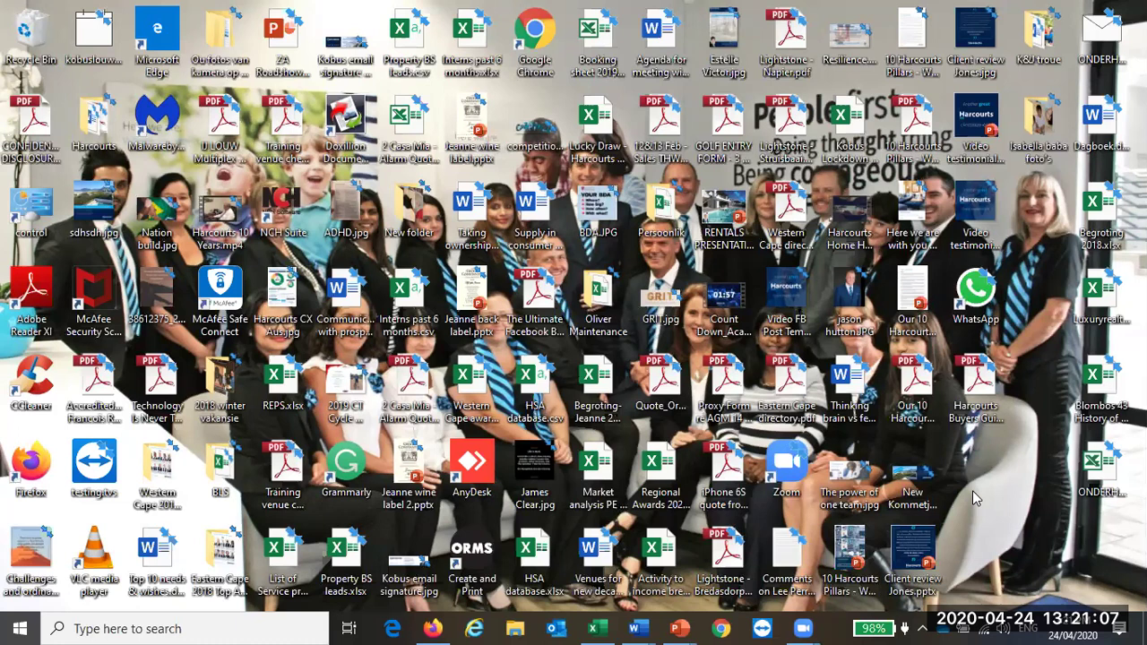
double_click(968, 206)
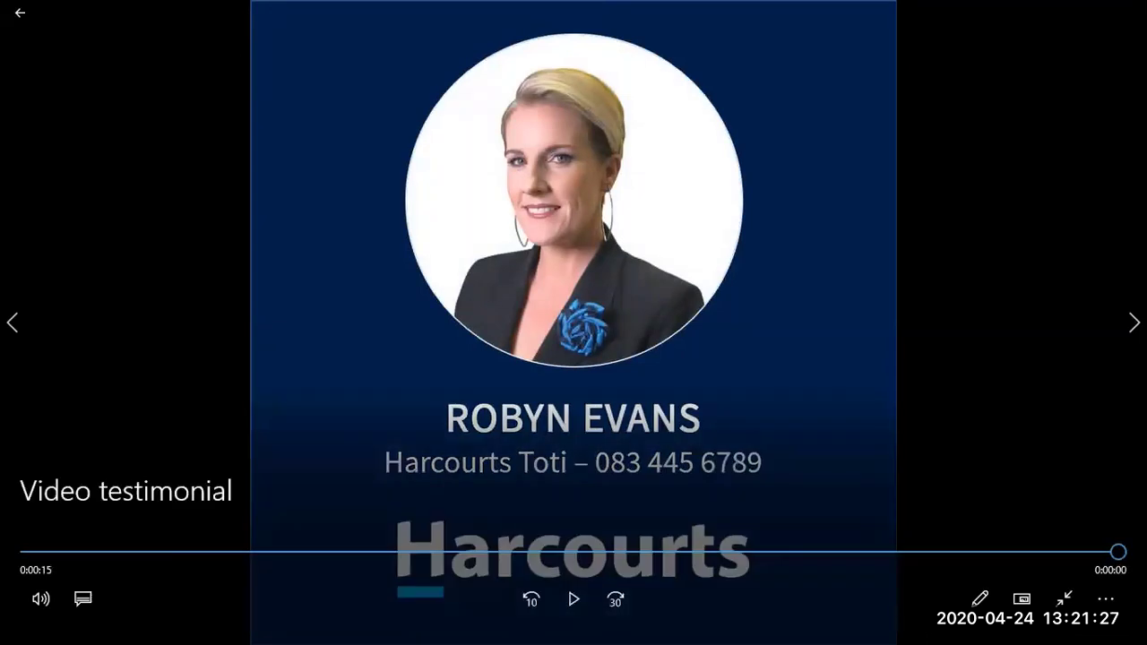
click(20, 13)
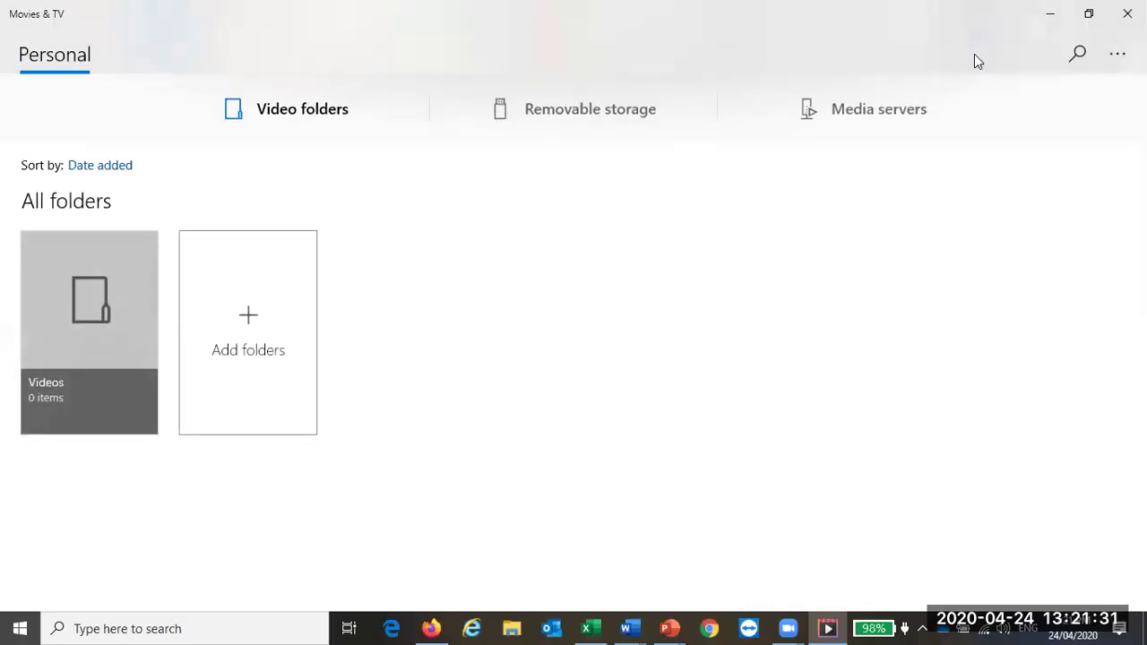
click(1126, 13)
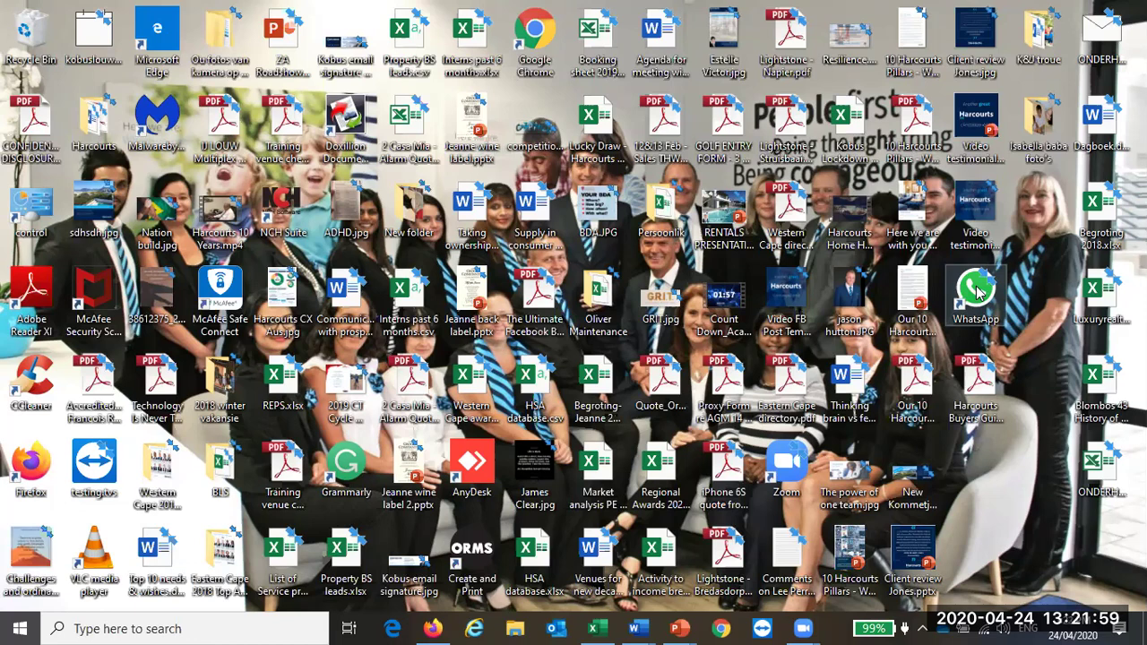
click(978, 291)
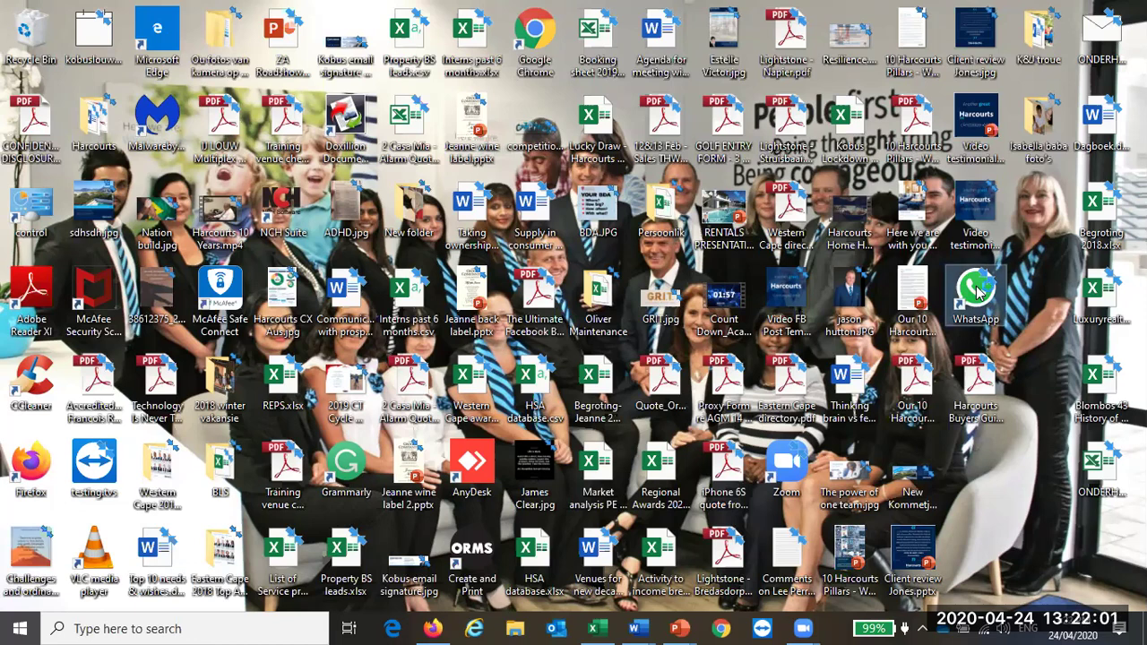
Step: Launch WhatsApp, search the chat list for the contact's name, open their chat and show attach options
click(979, 291)
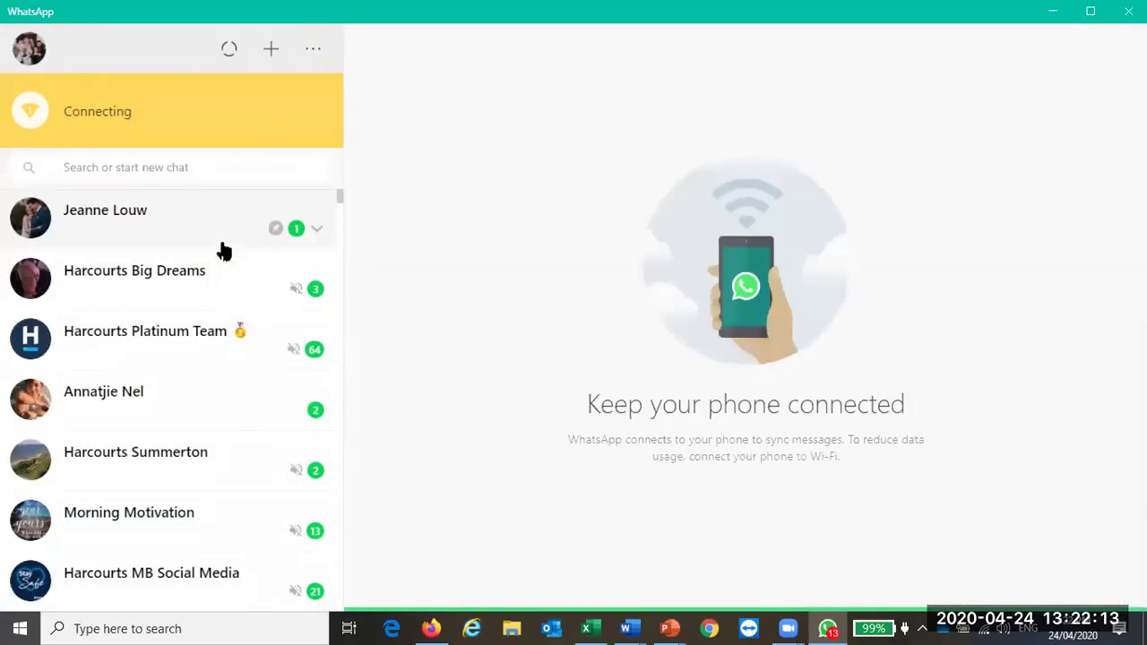
click(167, 172)
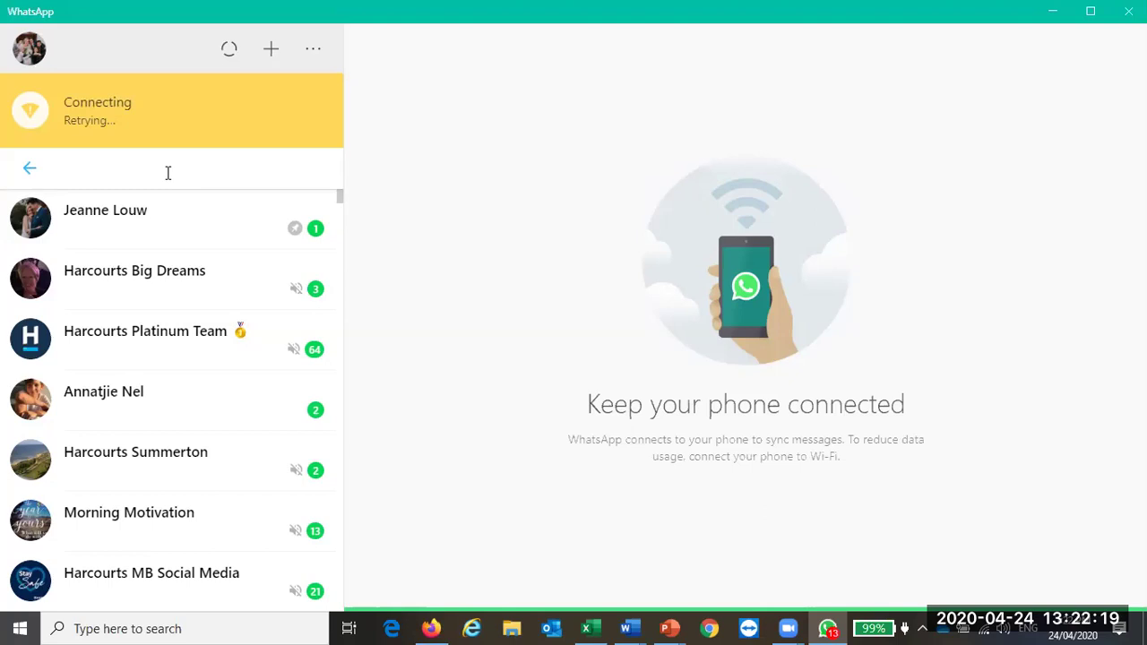
text(cindy)
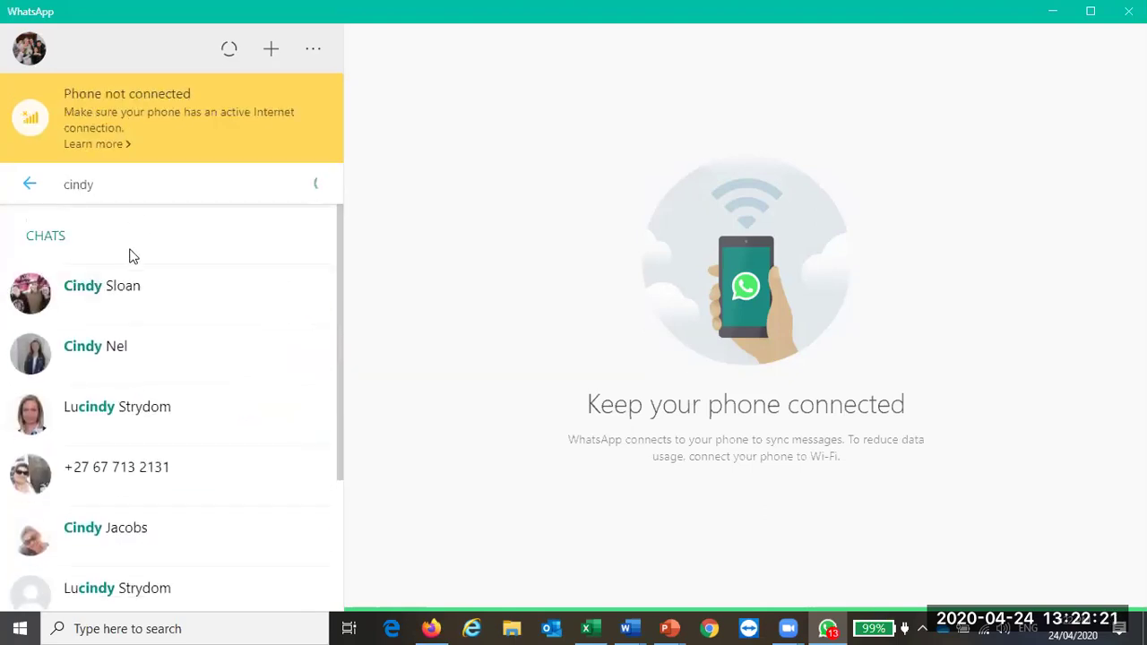
click(119, 289)
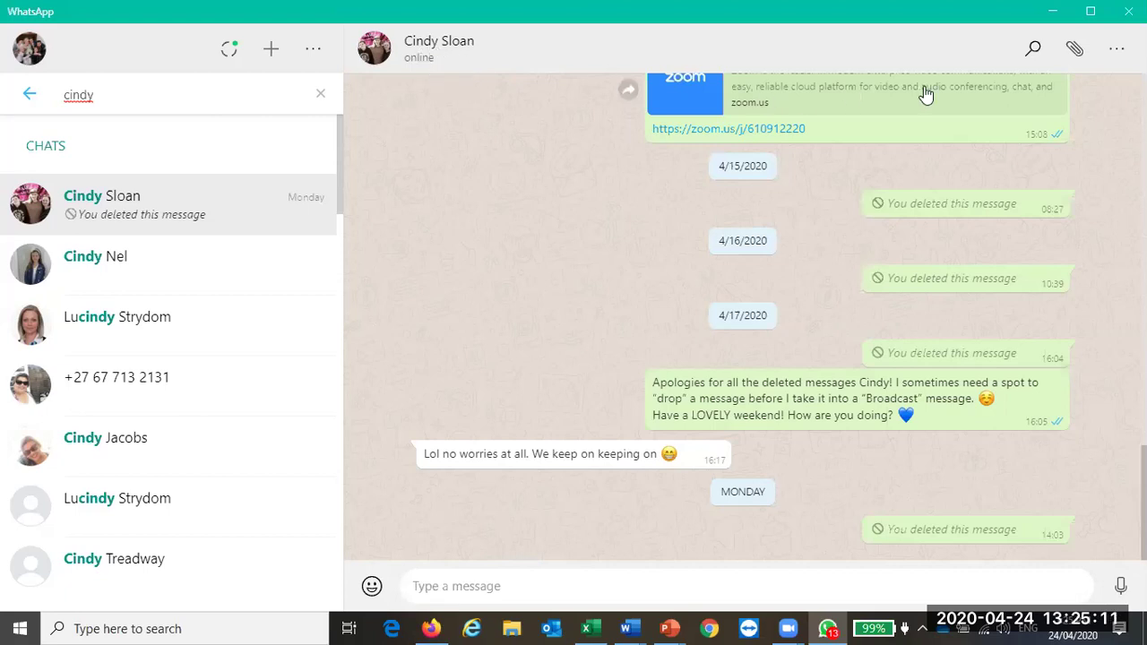
click(1074, 52)
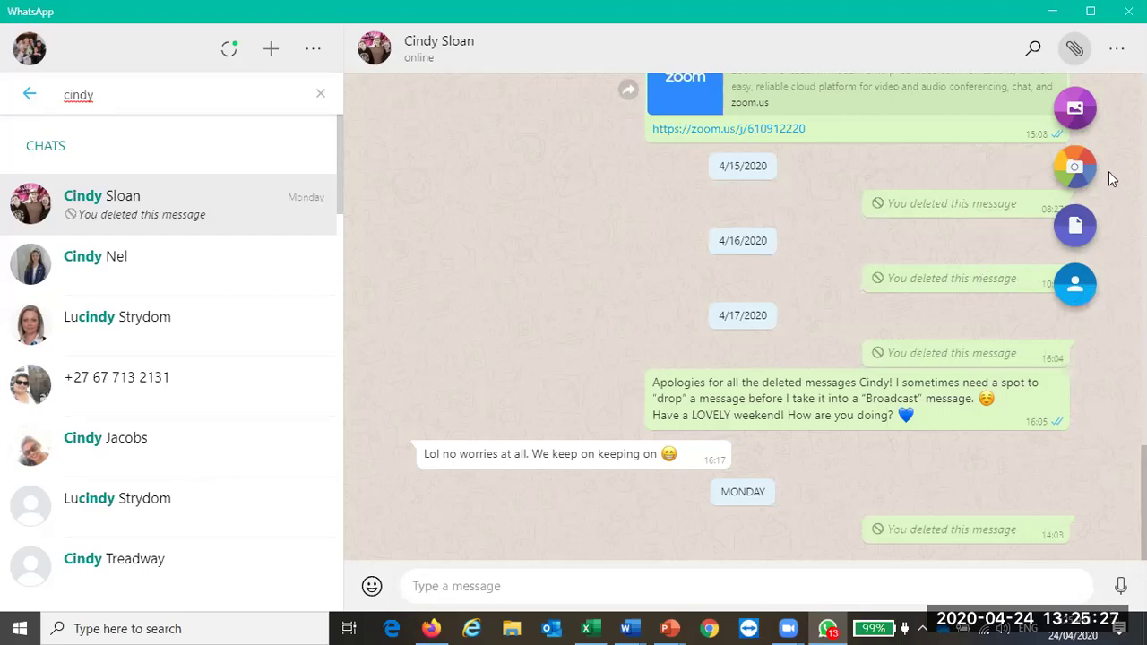
Step: Attach Video testimonial.mp4 from the Desktop folder as a video in the chat
click(1075, 110)
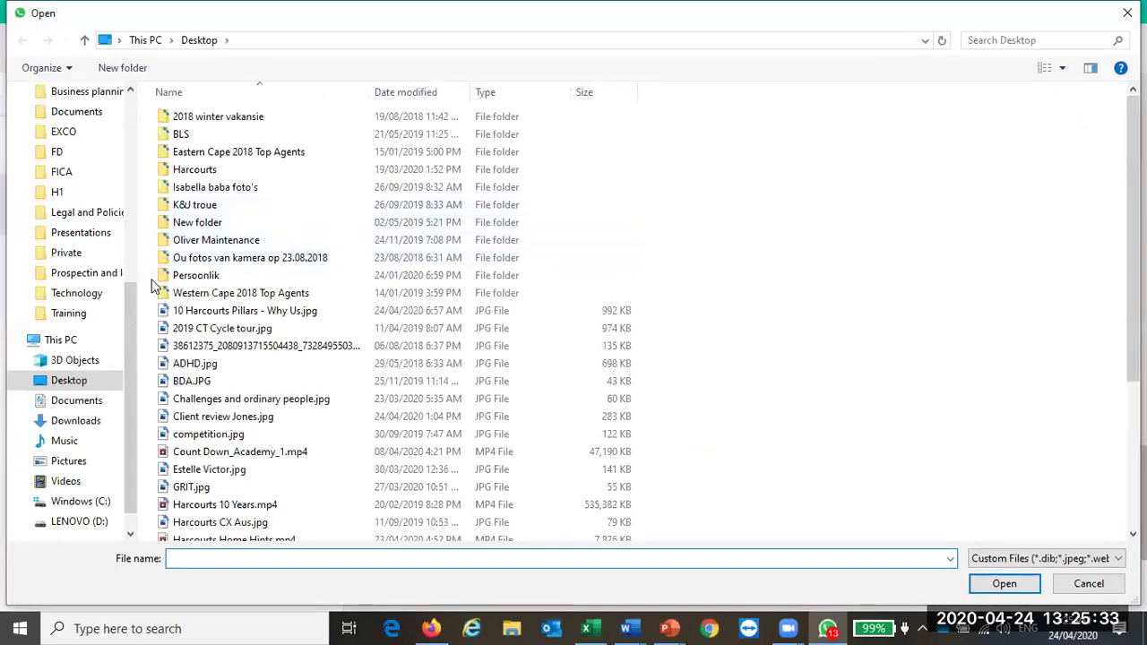
drag(131, 346, 143, 154)
click(71, 127)
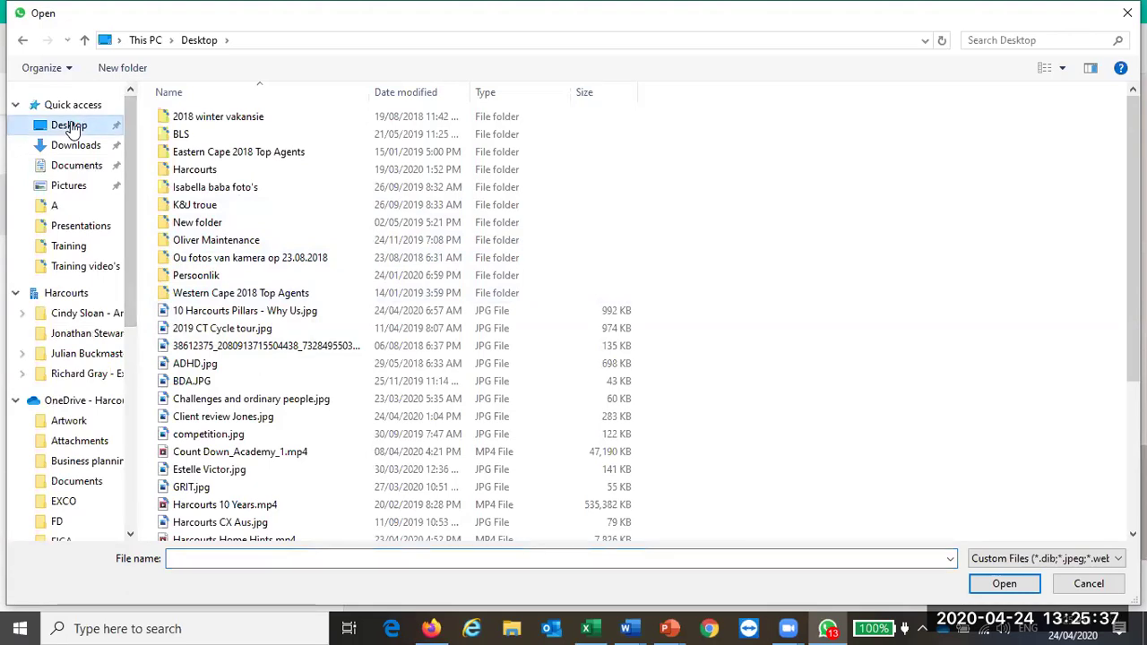
scroll(307, 299, down, 4)
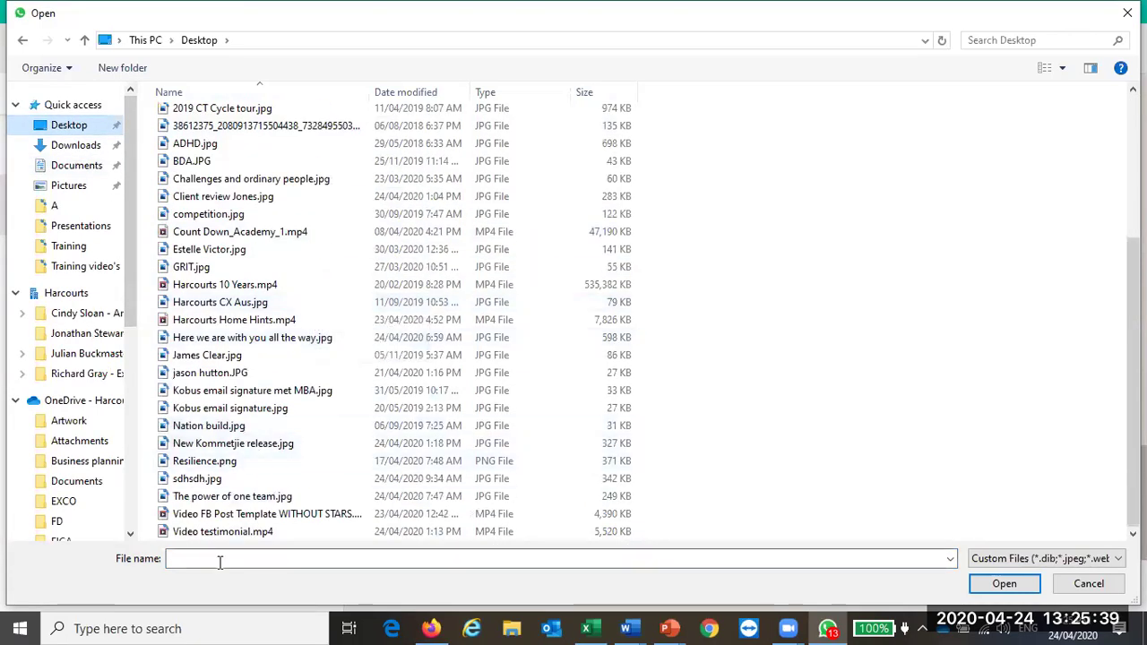
double_click(224, 531)
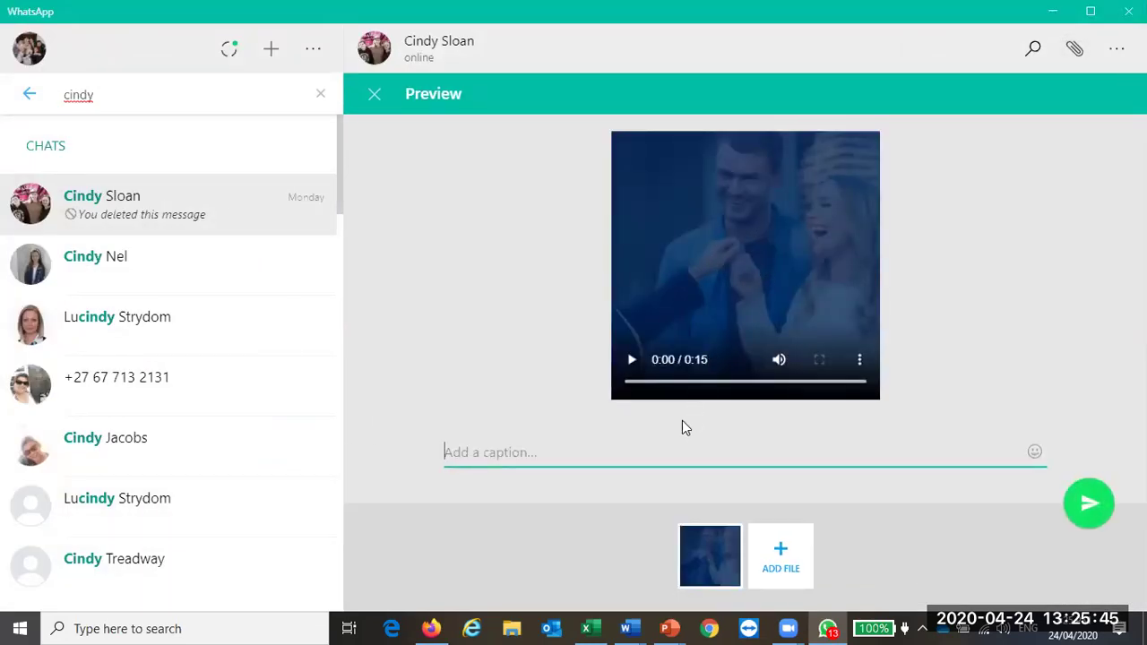
Step: Caption the video with a greeting saying you're busy with training, send it, and show the desktop
text(kdjhgkjh dakgjhgd)
key(BackSpace)
key(BackSpace)
key(BackSpace)
key(BackSpace)
key(BackSpace)
key(BackSpace)
key(BackSpace)
key(BackSpace)
key(BackSpace)
key(BackSpace)
key(BackSpace)
key(BackSpace)
key(BackSpace)
key(BackSpace)
key(BackSpace)
key(BackSpace)
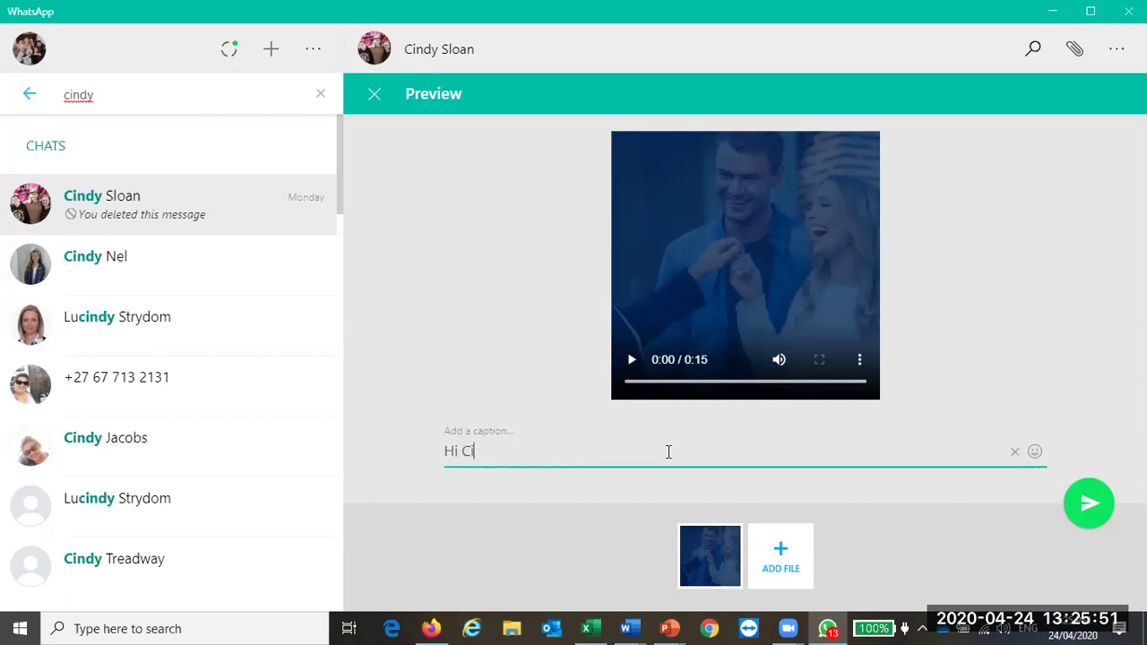
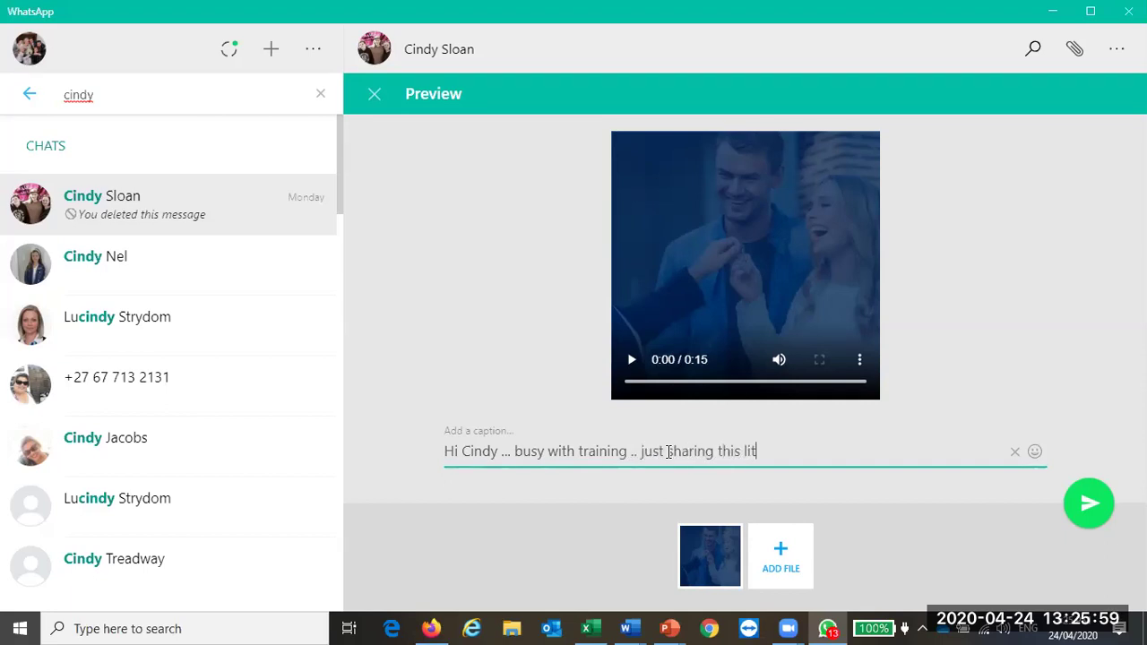
text(video ...)
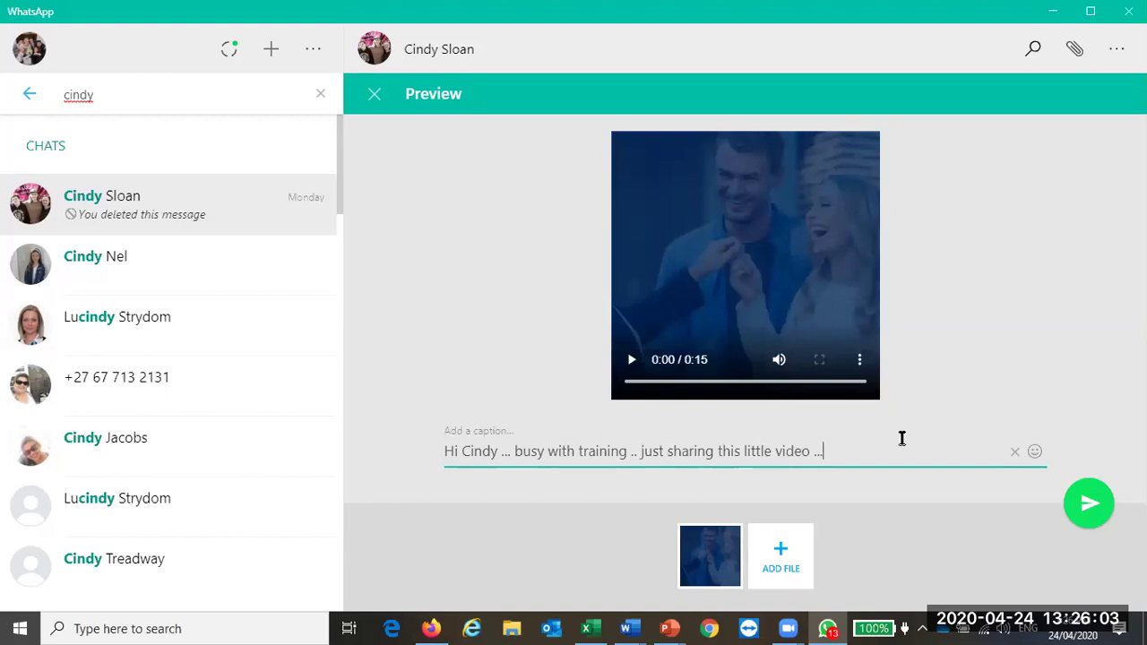
click(1091, 504)
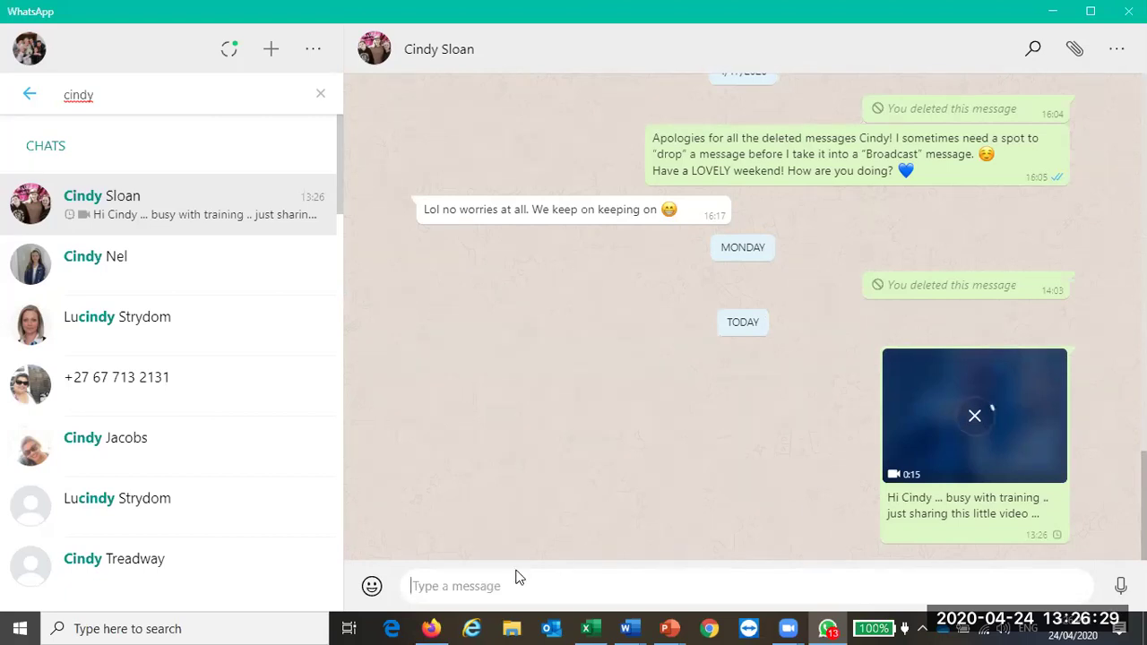
key(super+d)
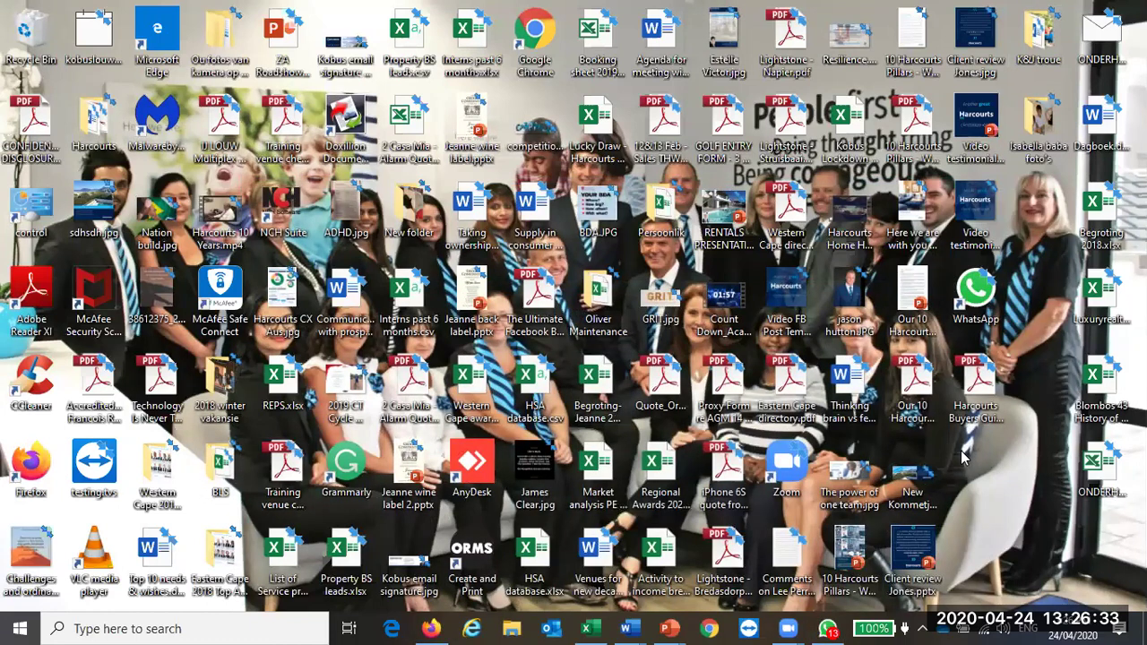
right_click(980, 231)
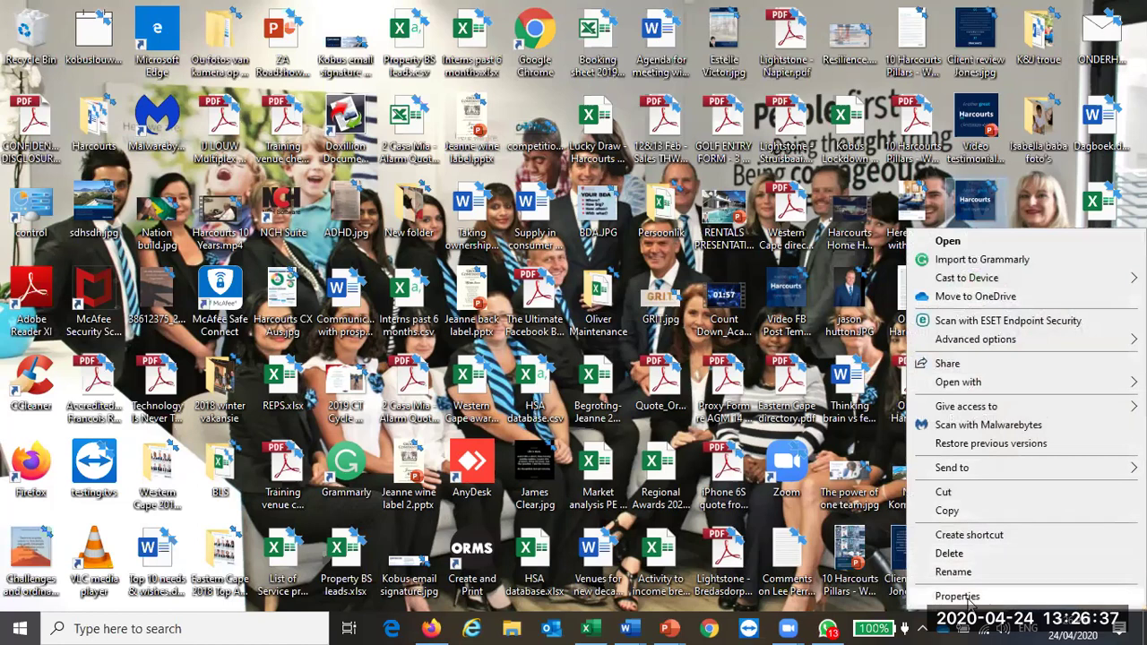
click(957, 596)
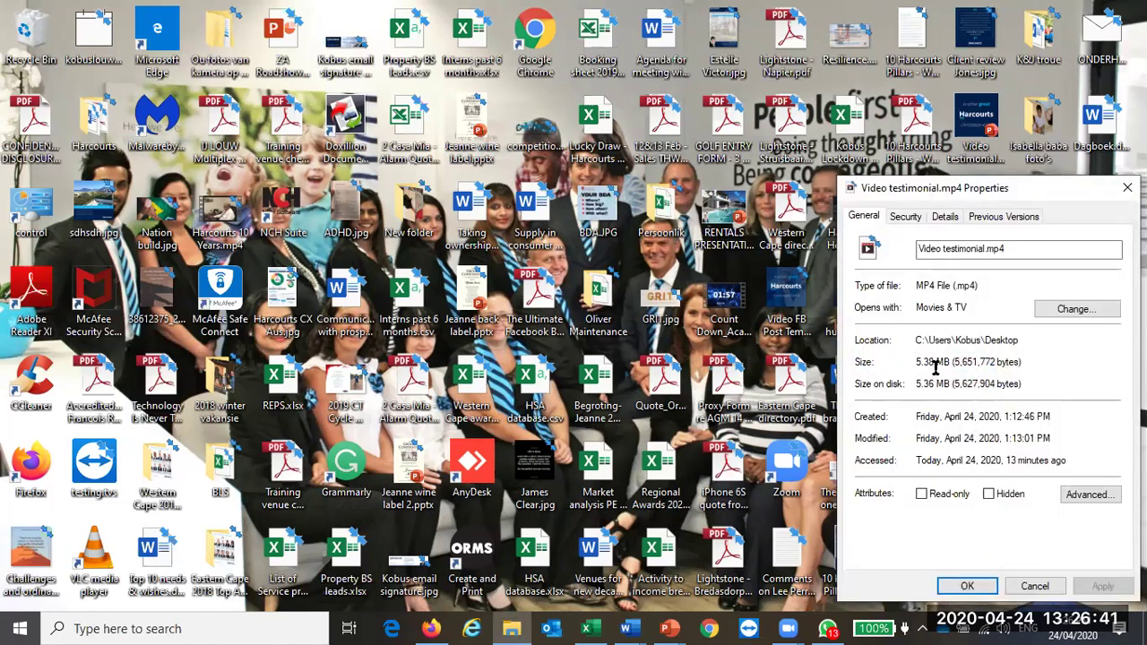
click(1021, 587)
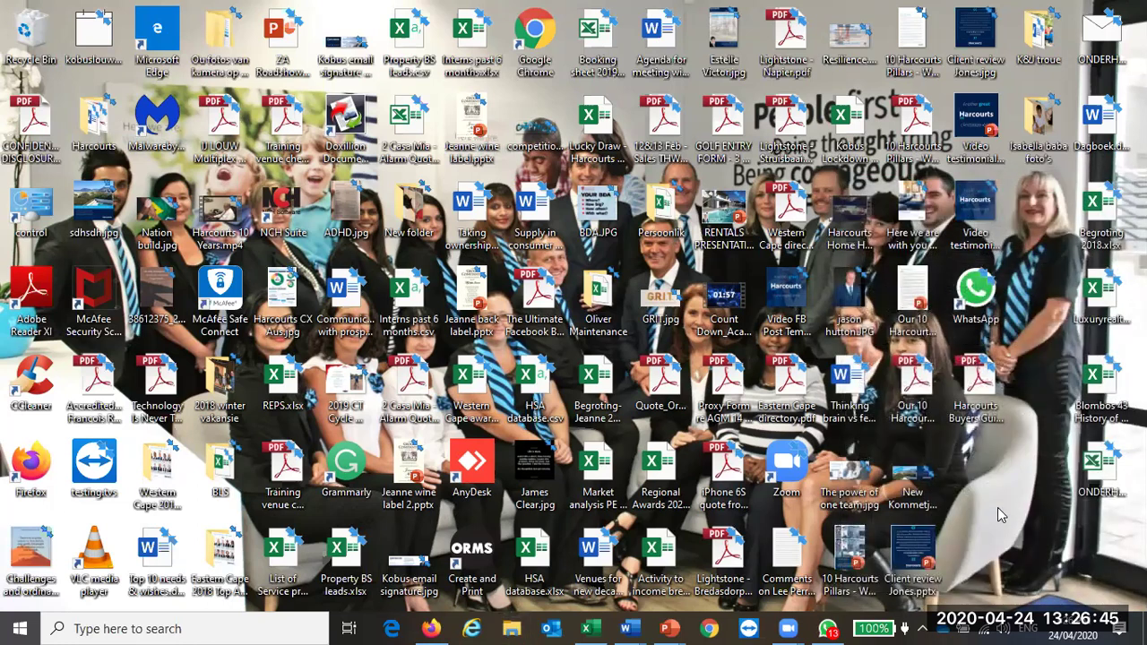
Step: Bring Firefox back and close the duplicate Harcourts One tab, leaving the marketing file listing showing
click(431, 628)
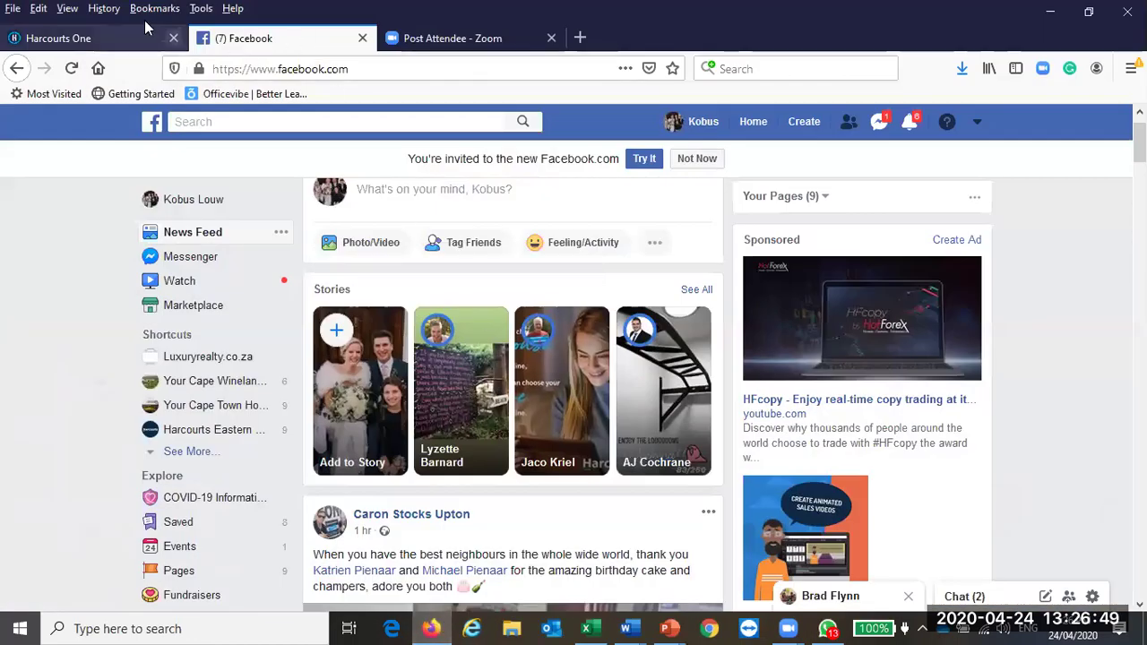
click(90, 38)
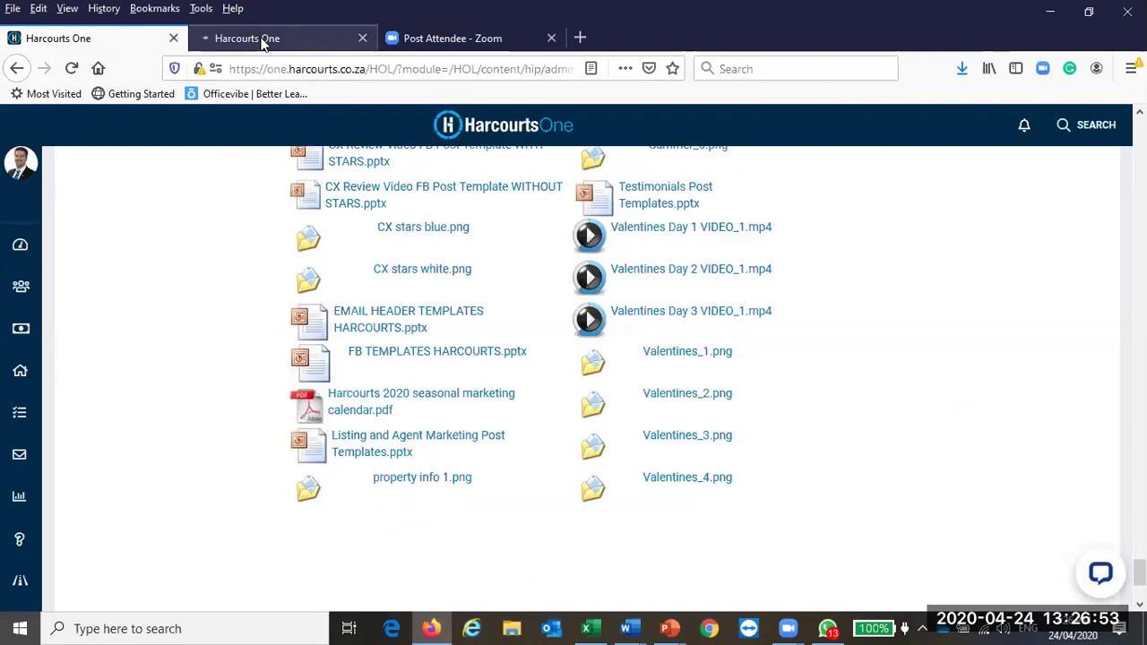
click(317, 37)
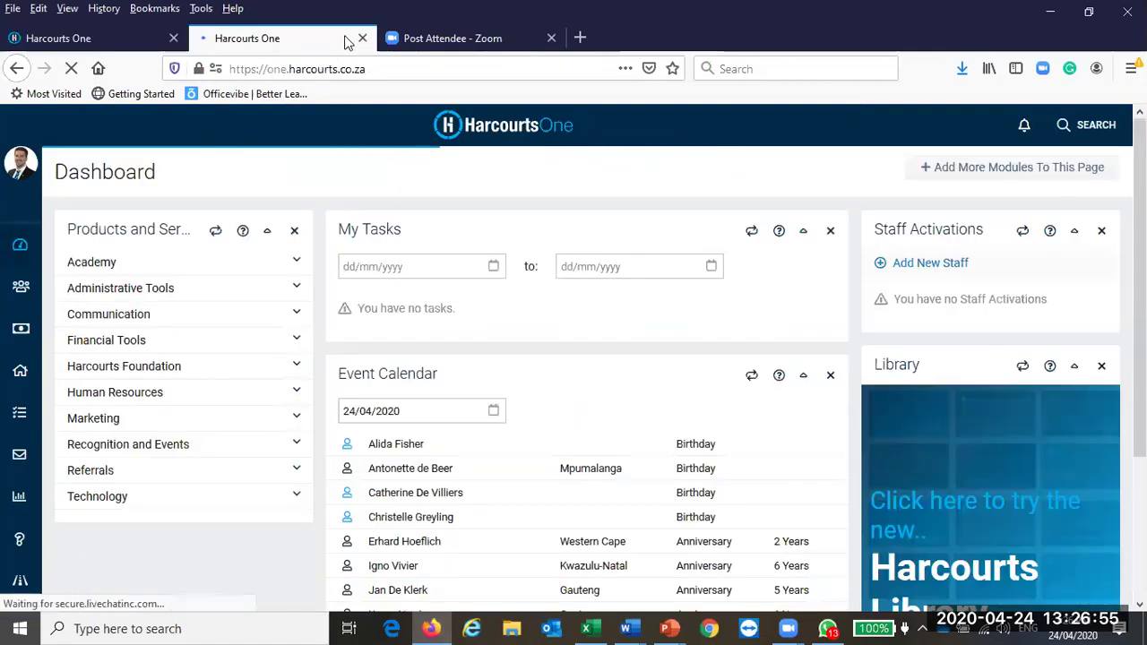
click(362, 38)
click(58, 38)
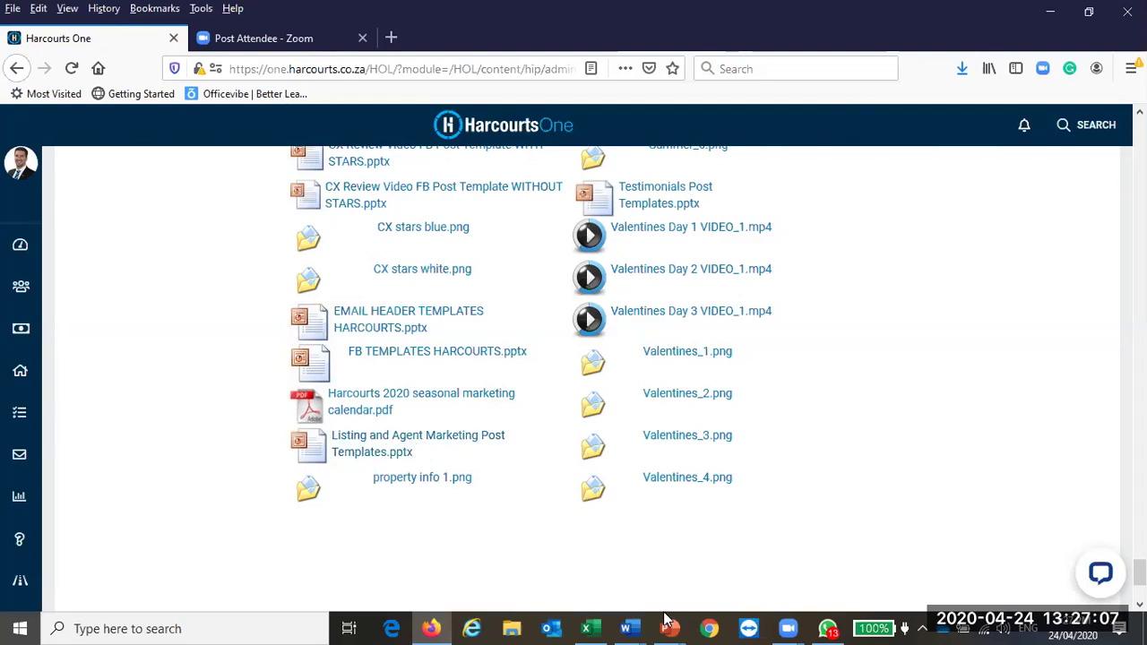
mouse_move(670, 628)
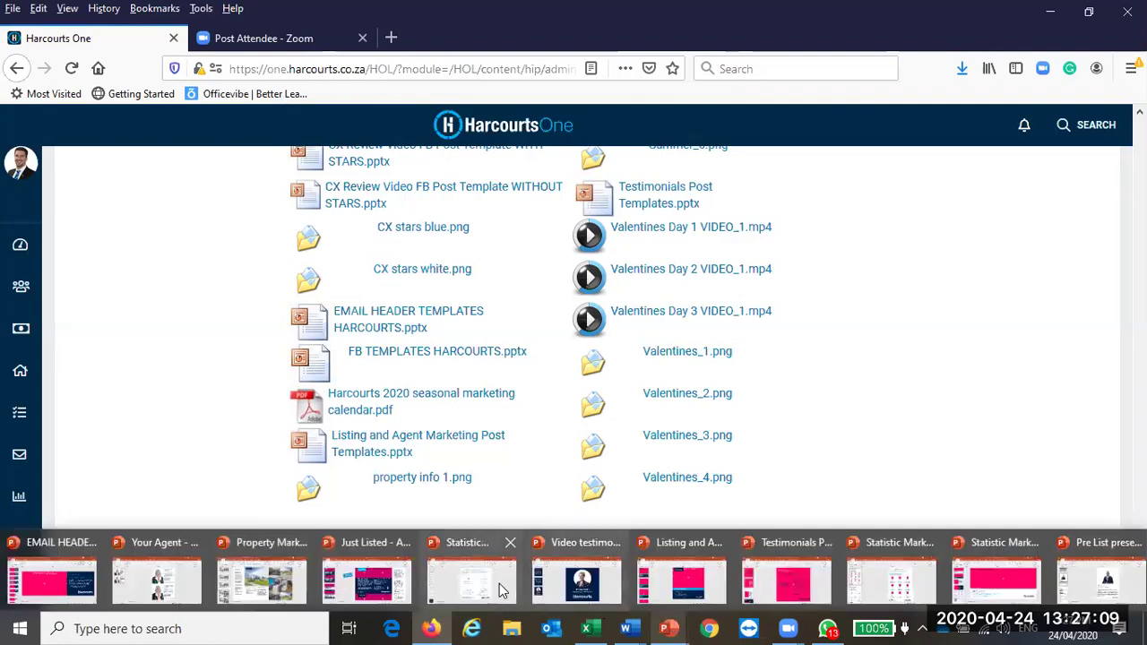
Step: In EMAIL HEADER TEMPLATES, open slide 13 and start inserting a picture into its phone-screen placeholder
click(65, 584)
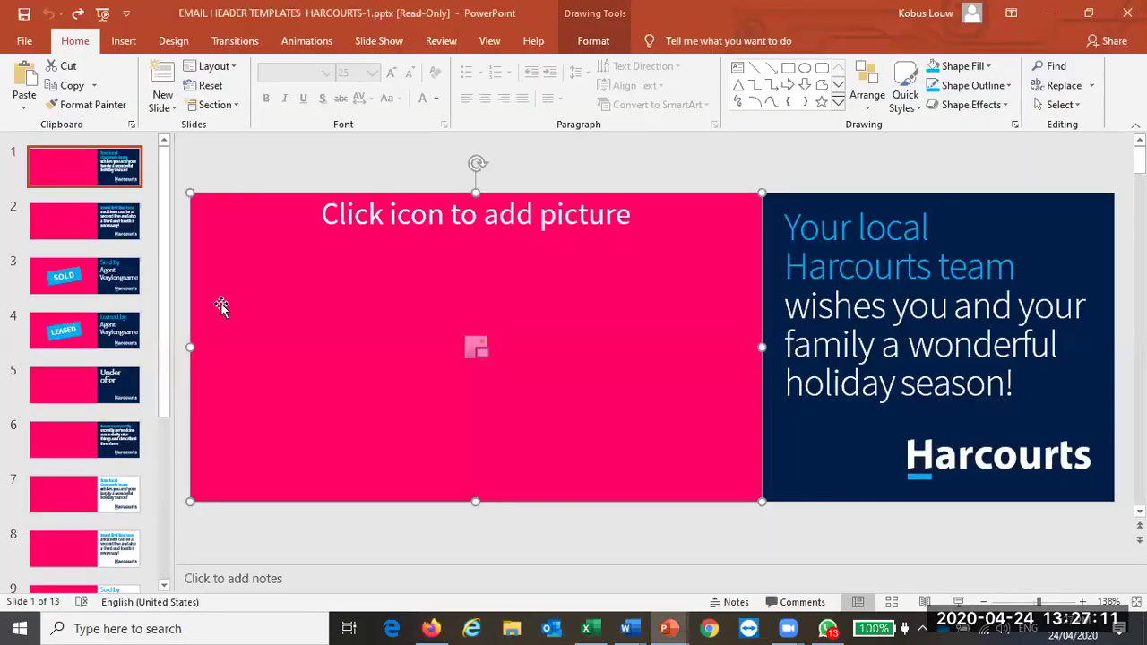
scroll(98, 204, down, 2)
scroll(59, 405, down, 4)
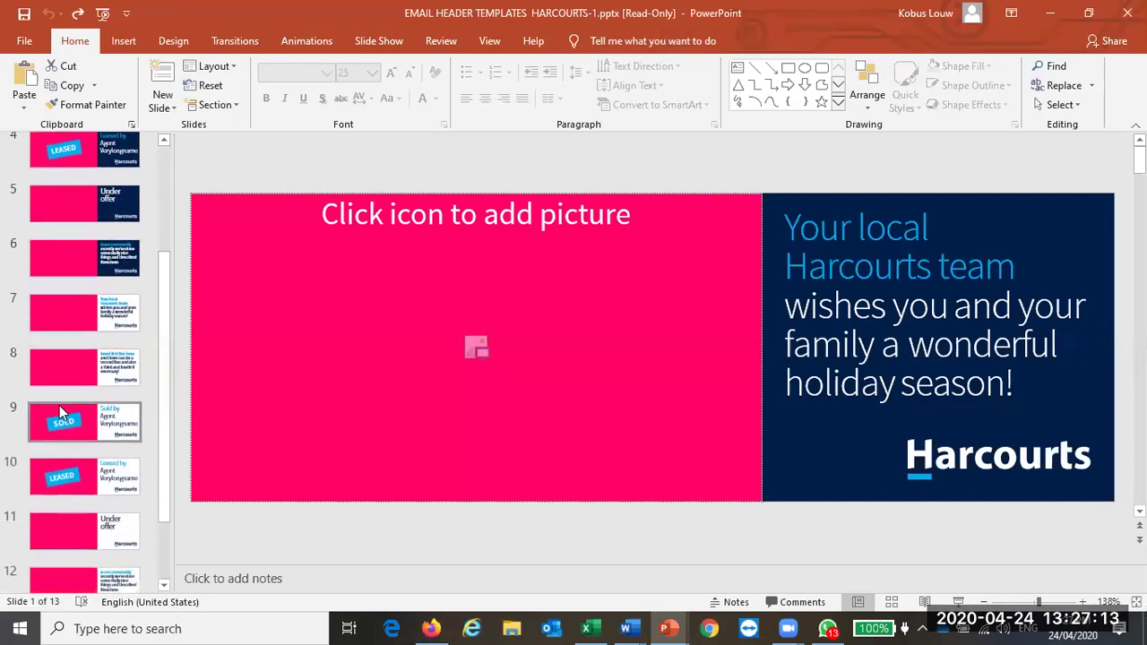
scroll(79, 392, up, 5)
scroll(79, 391, down, 5)
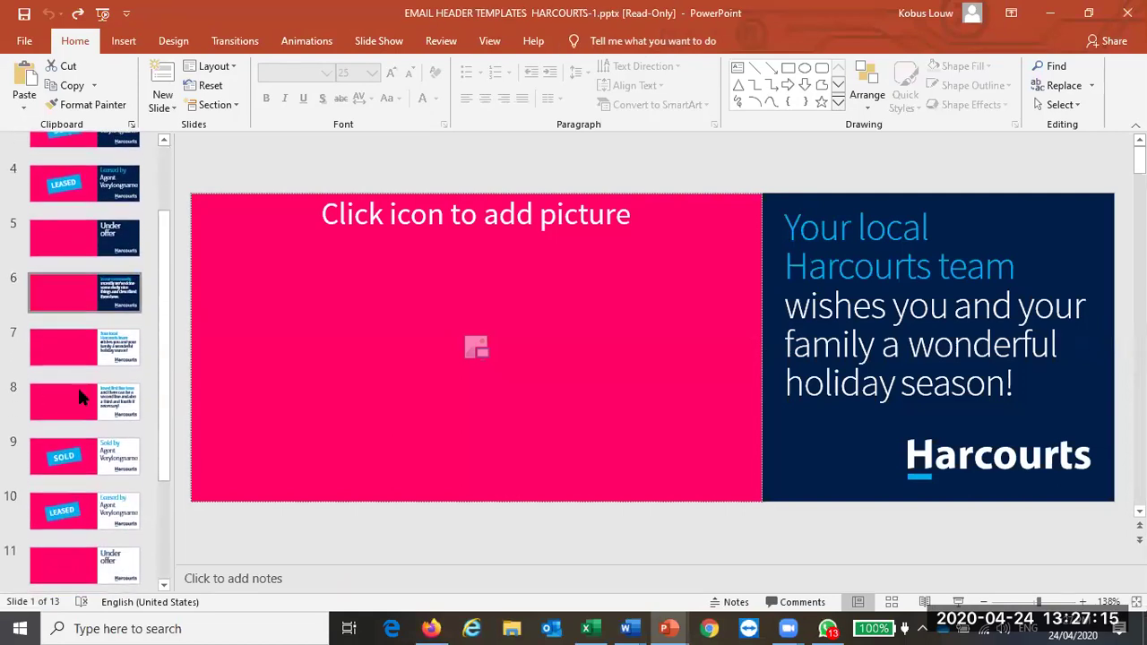
click(94, 551)
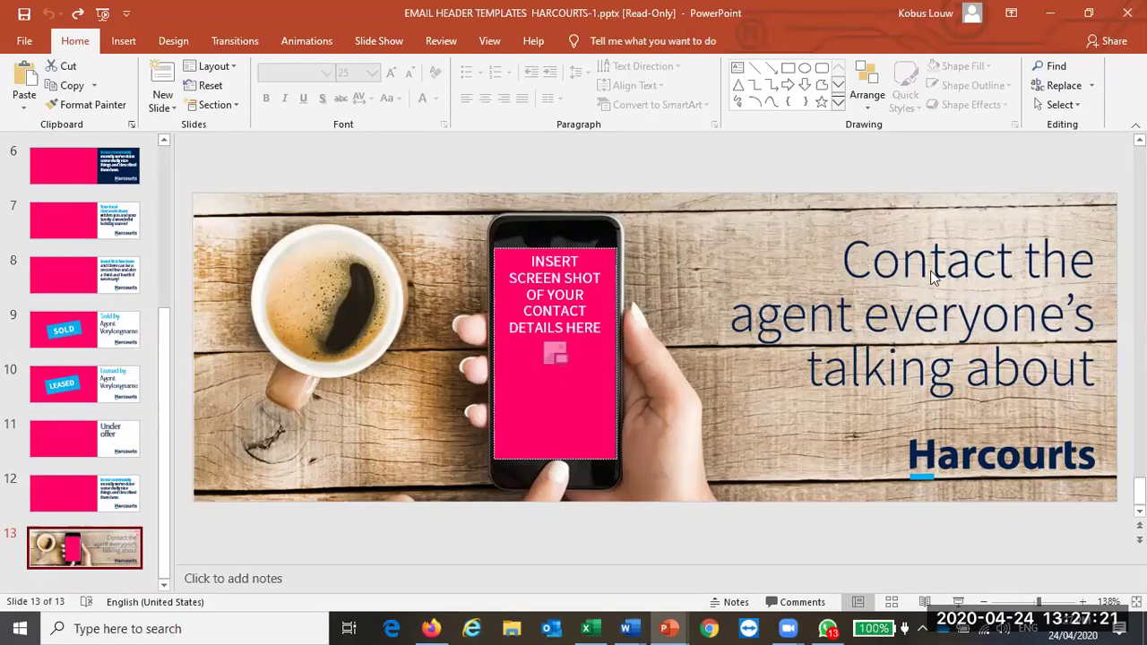
click(554, 353)
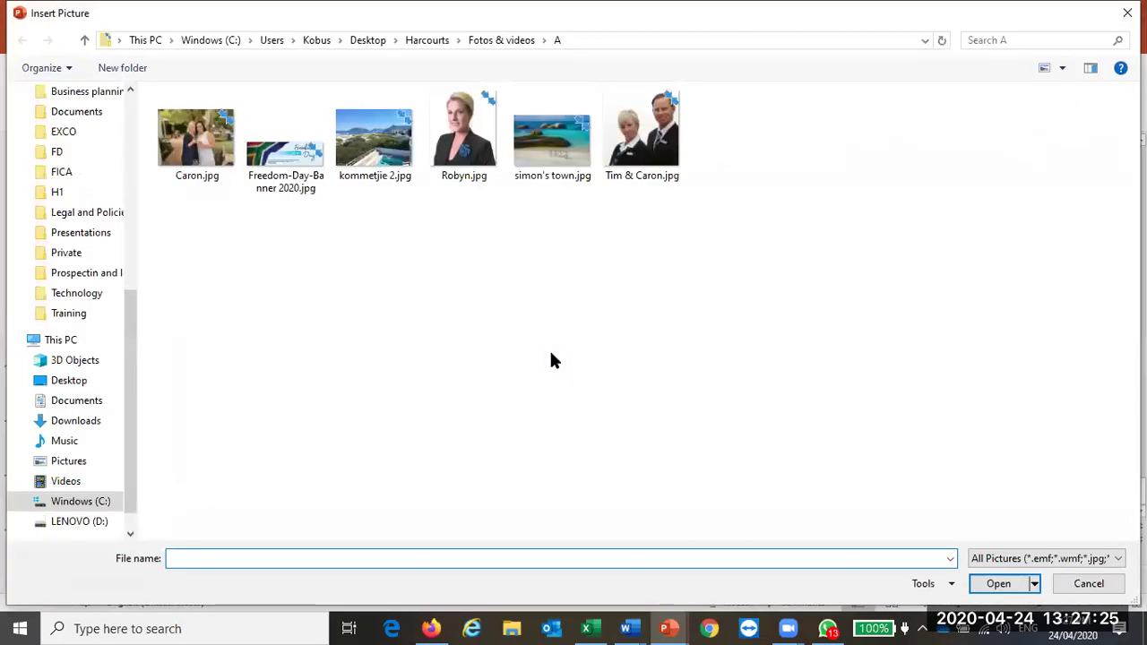
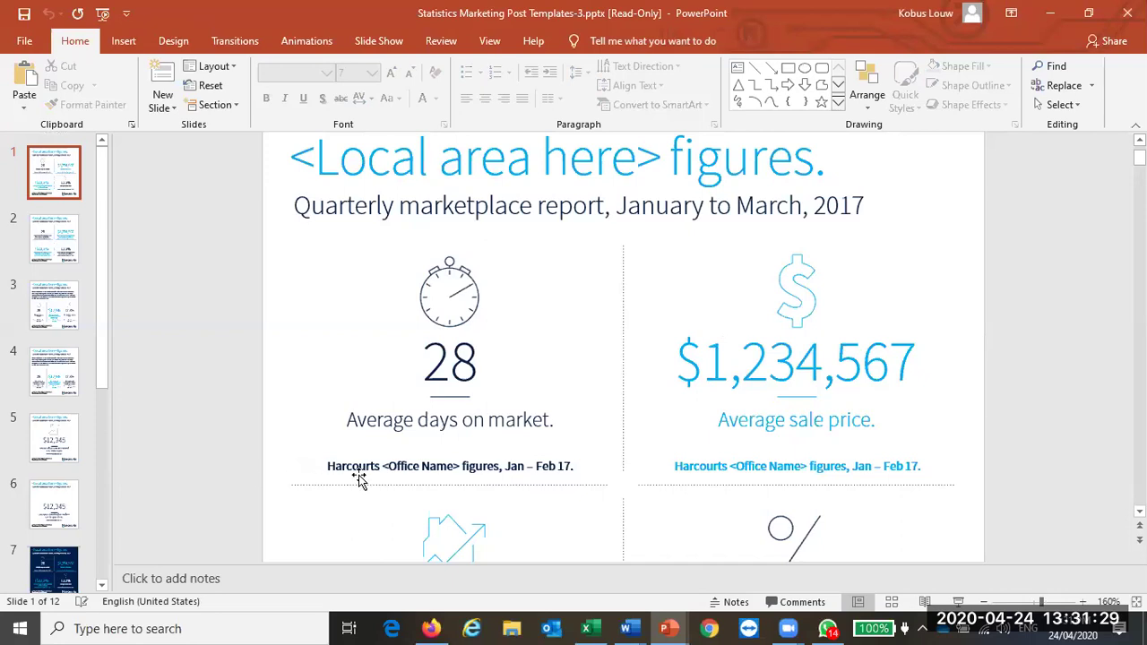
Step: Change the slide 1 average sale price from $1,234,567 to 'R 1,575,000'
click(494, 464)
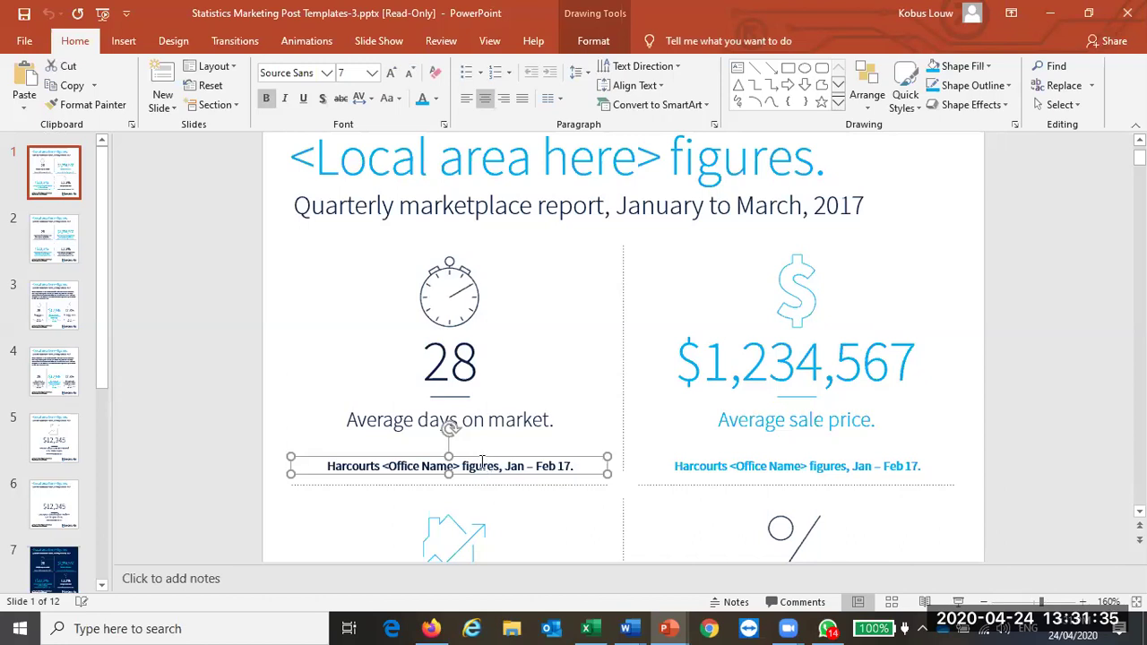
click(742, 367)
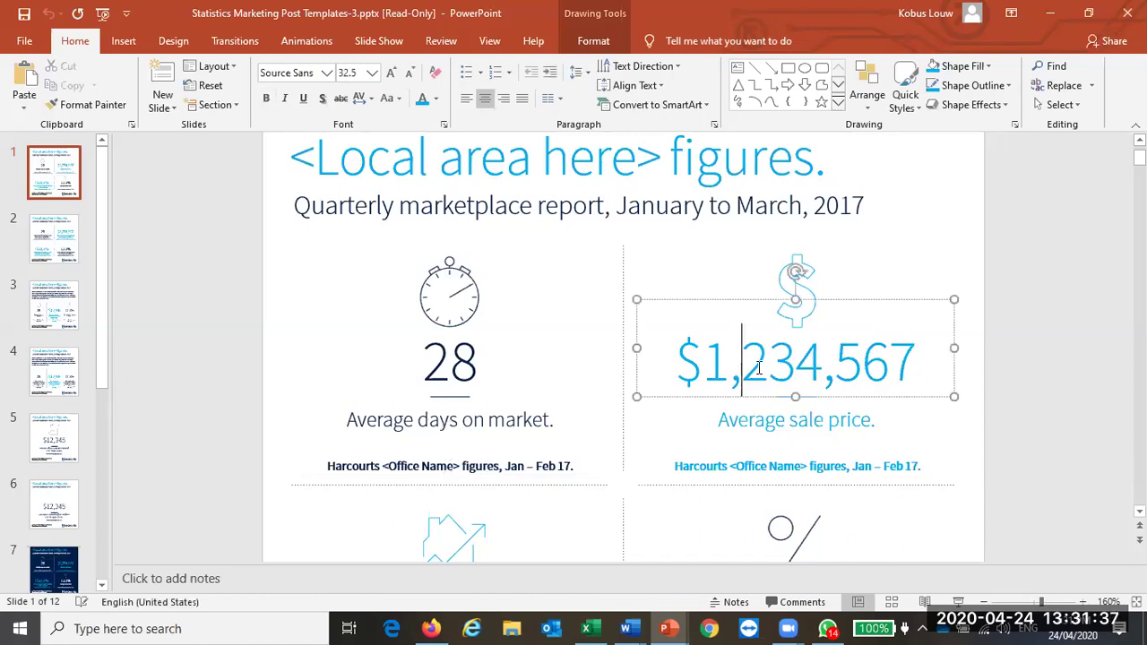
drag(702, 363, 914, 385)
key(BackSpace)
key(BackSpace)
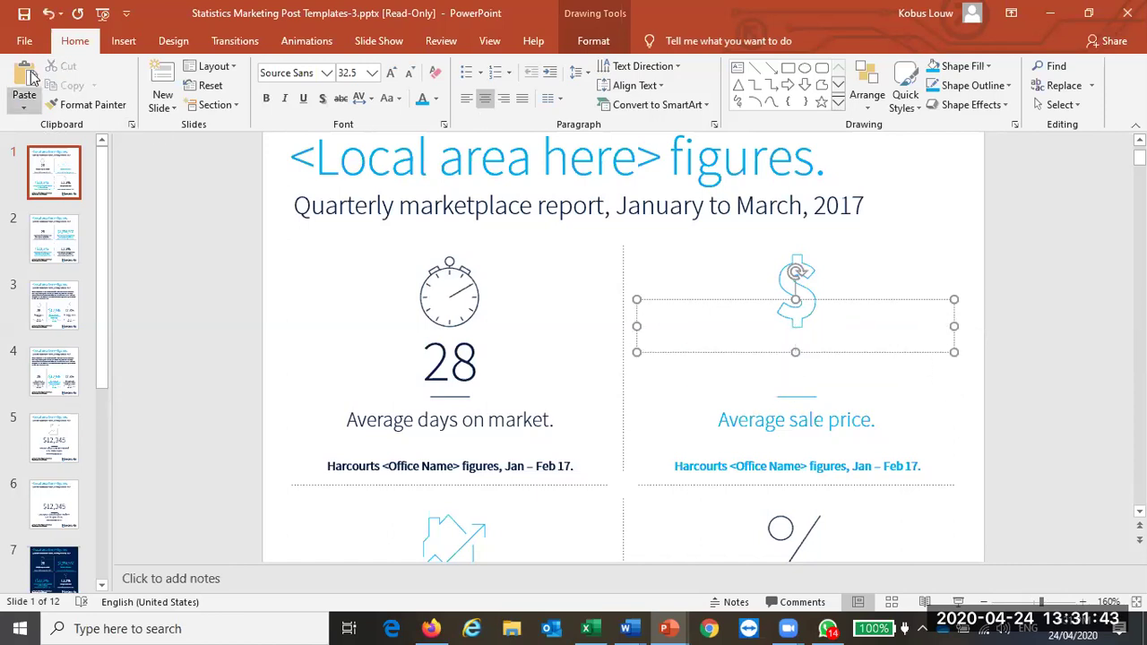
click(48, 14)
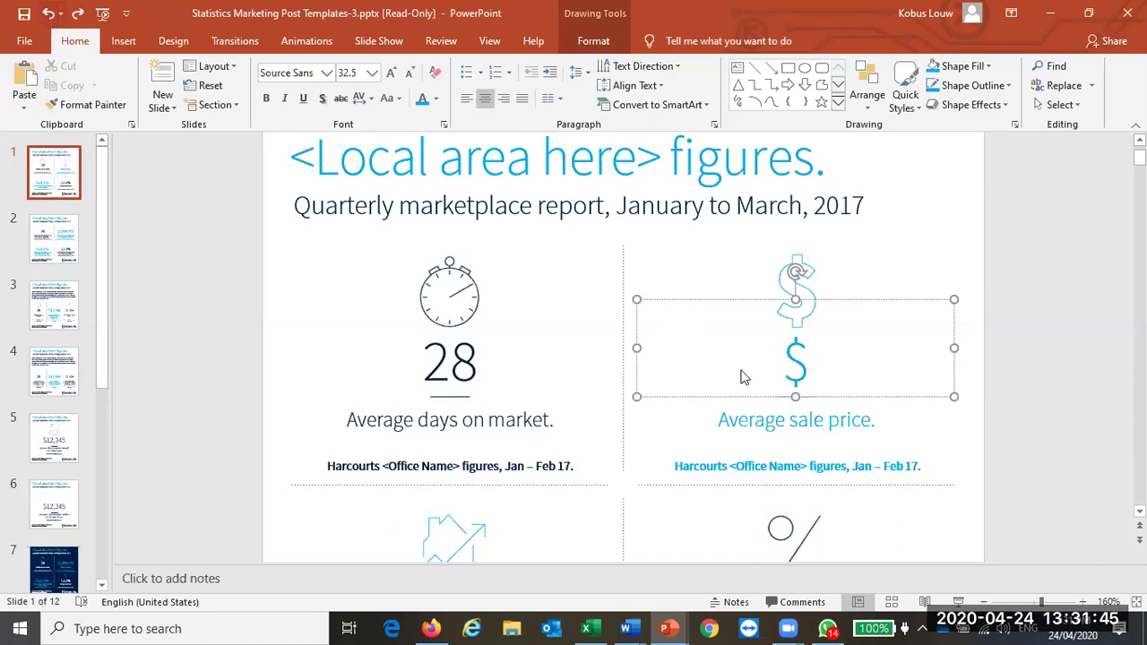
key(BackSpace)
text(R)
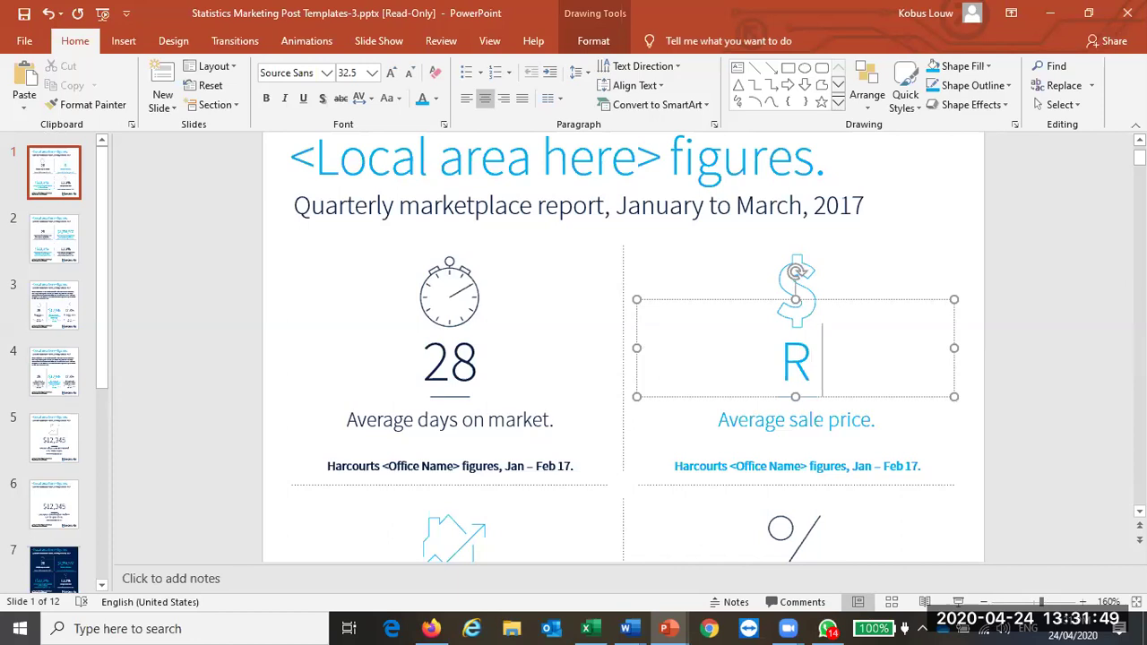
text( 1,)
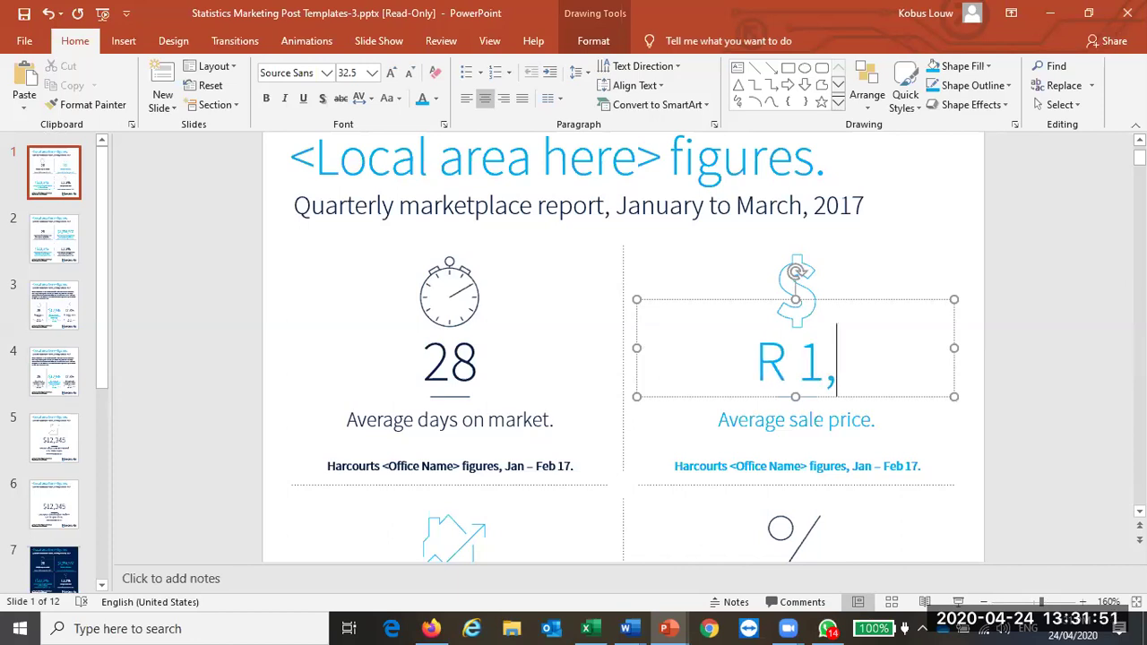
text(575,000)
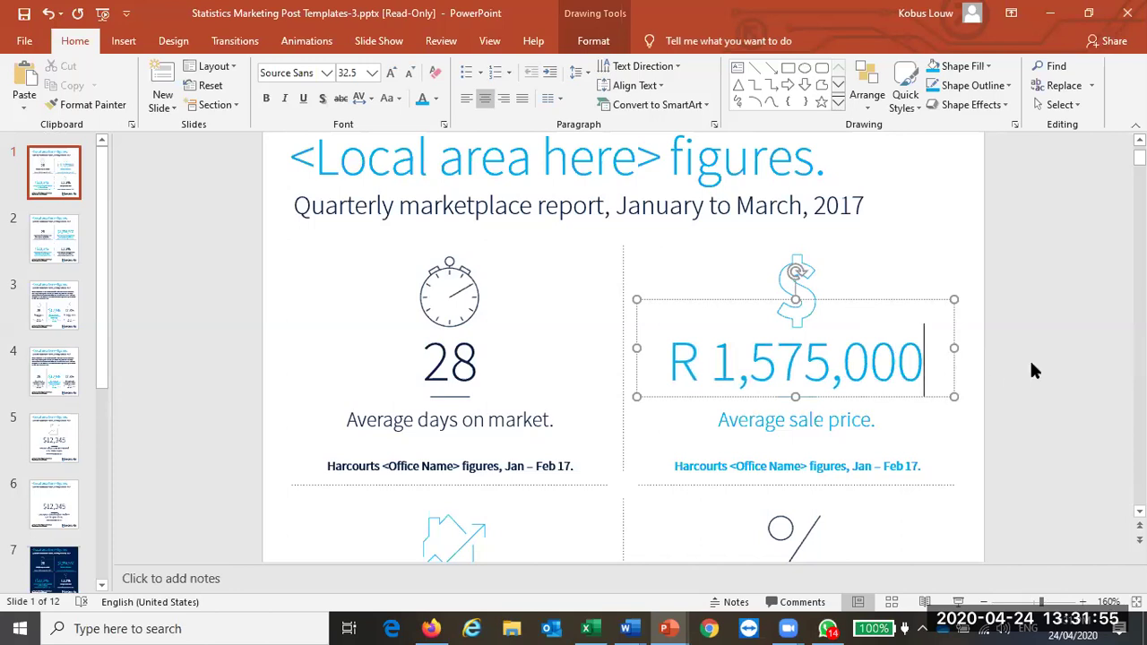
click(1031, 365)
click(794, 461)
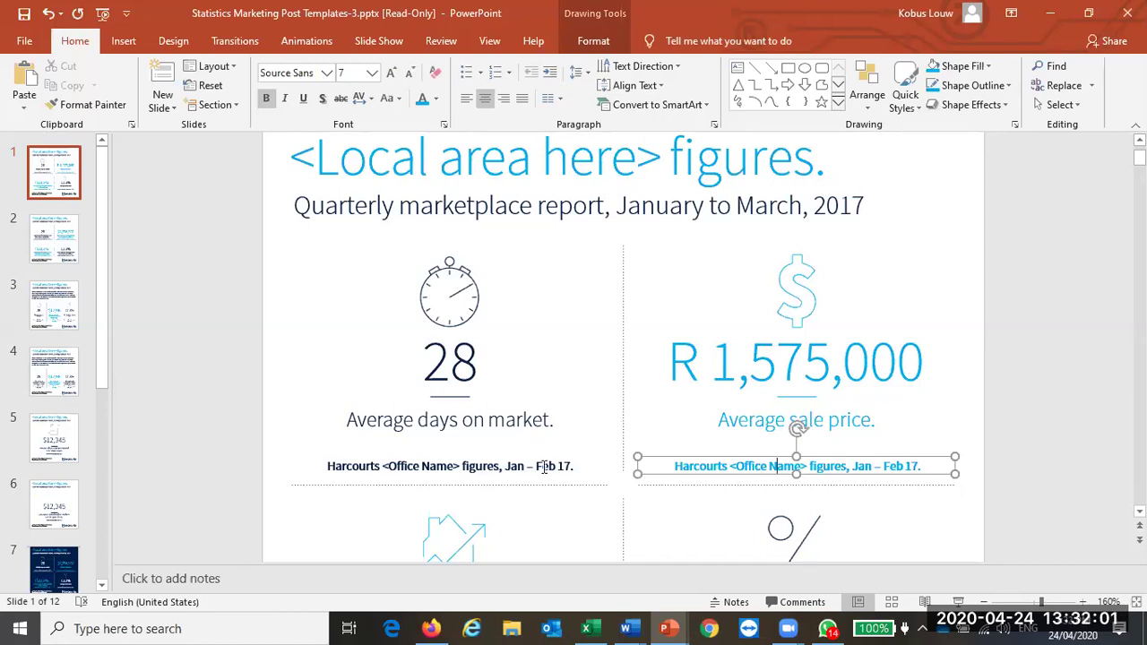
Step: Rotate the small arrow beside the $12,345 figure so it points downward
scroll(1060, 419, down, 3)
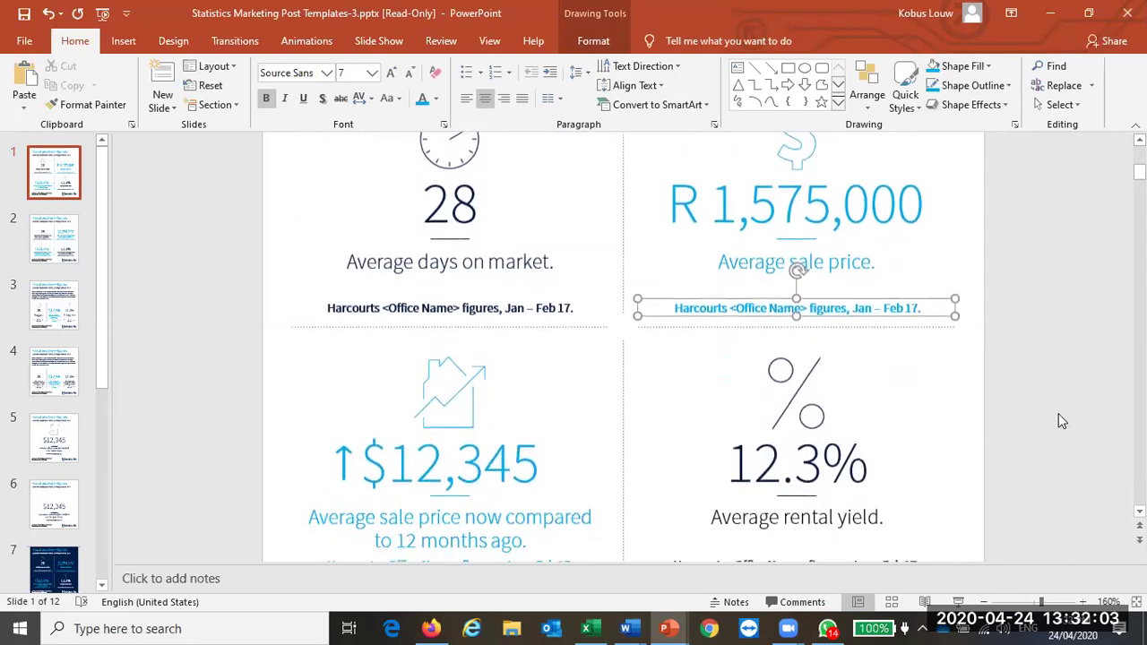
scroll(1058, 413, down, 1)
click(815, 407)
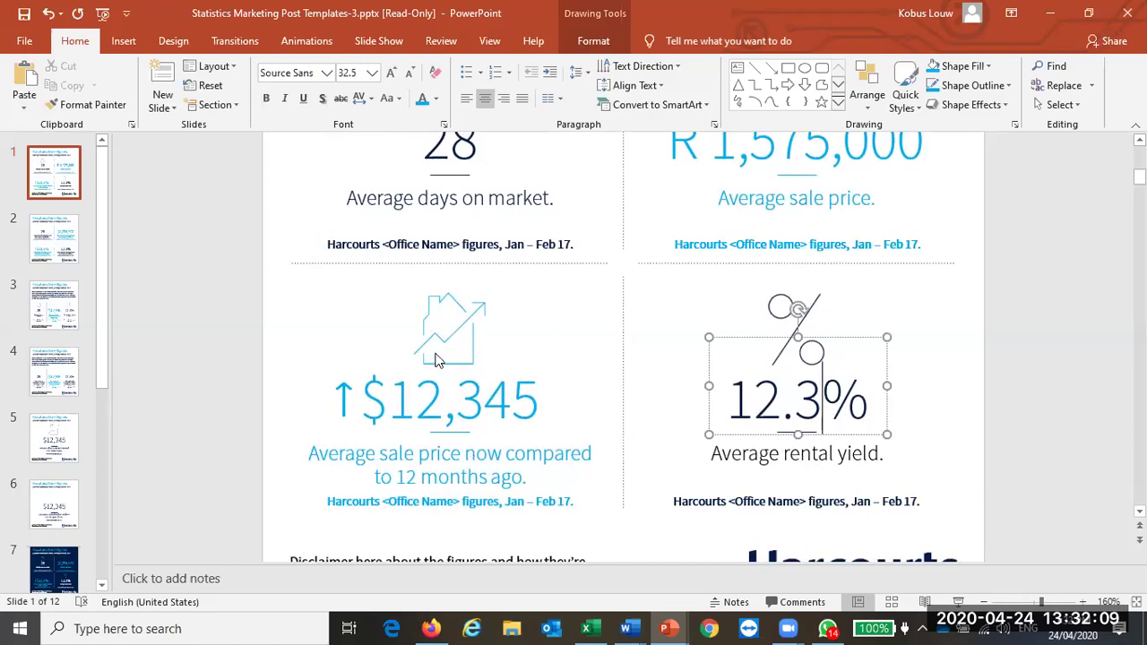
click(426, 387)
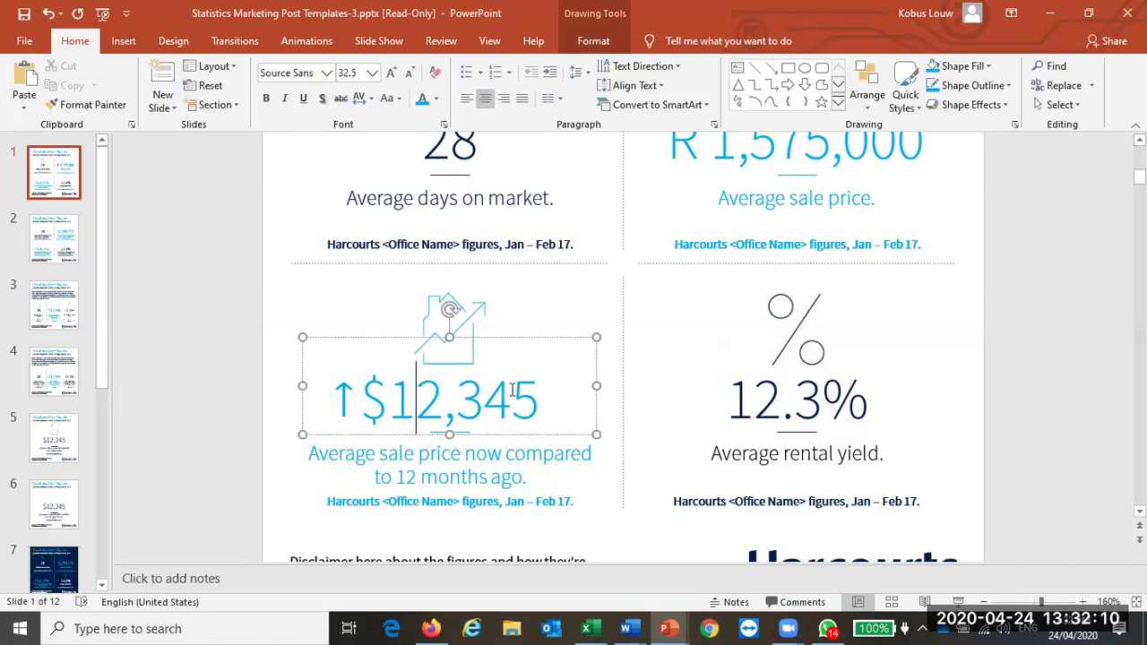
click(348, 399)
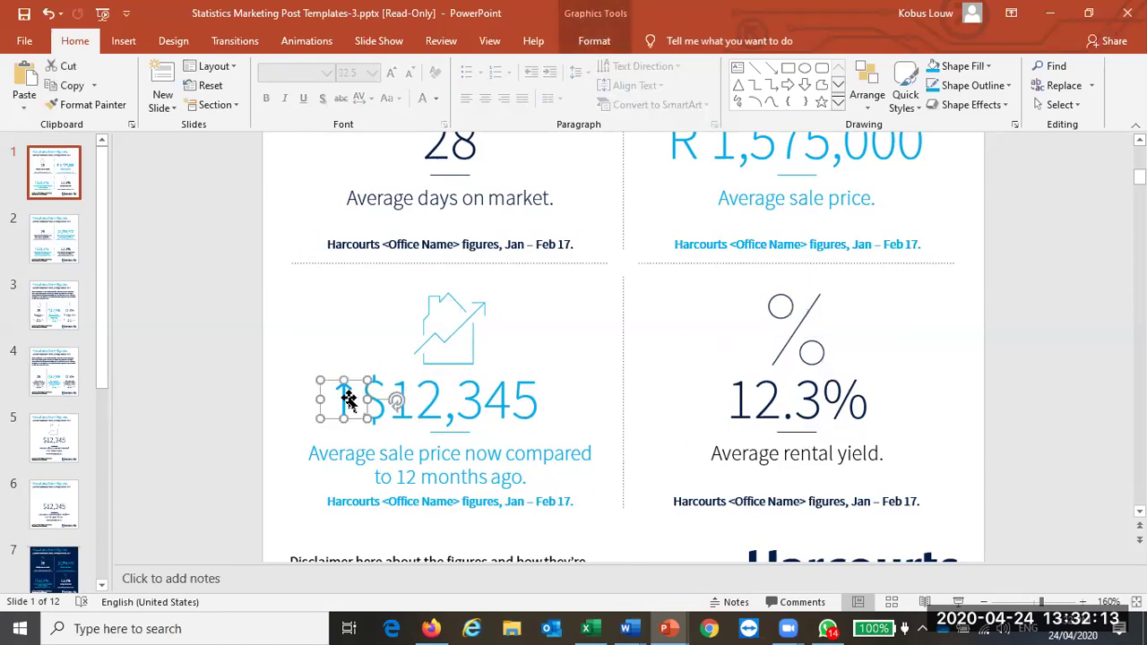
drag(396, 402, 286, 399)
click(222, 430)
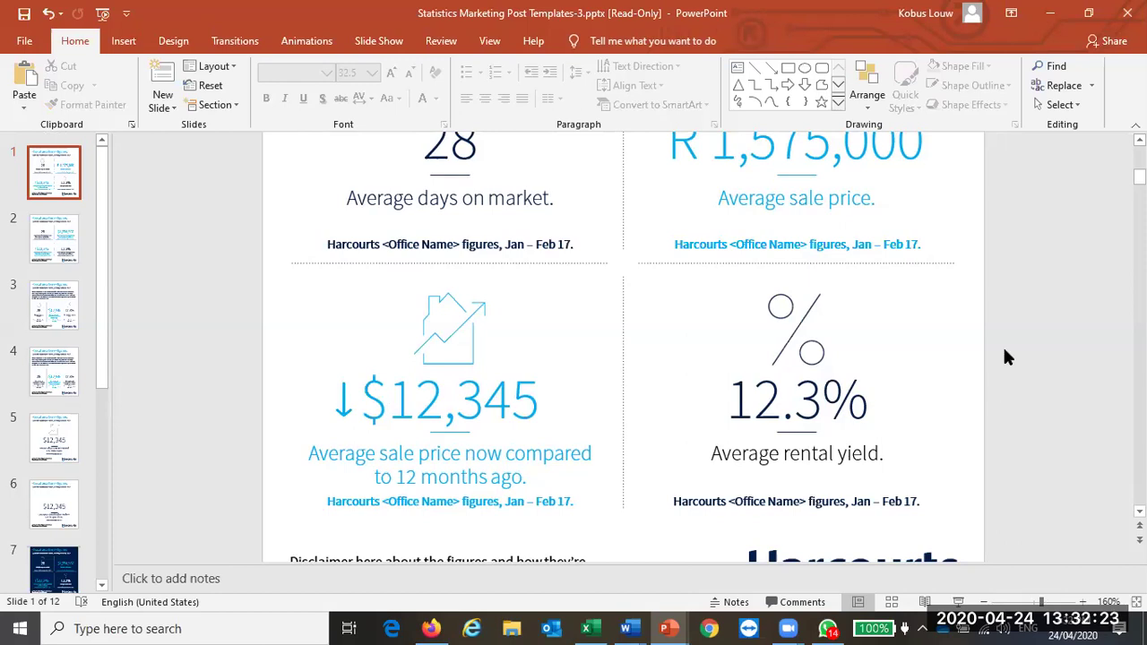
scroll(1003, 356, down, 5)
scroll(1004, 356, up, 4)
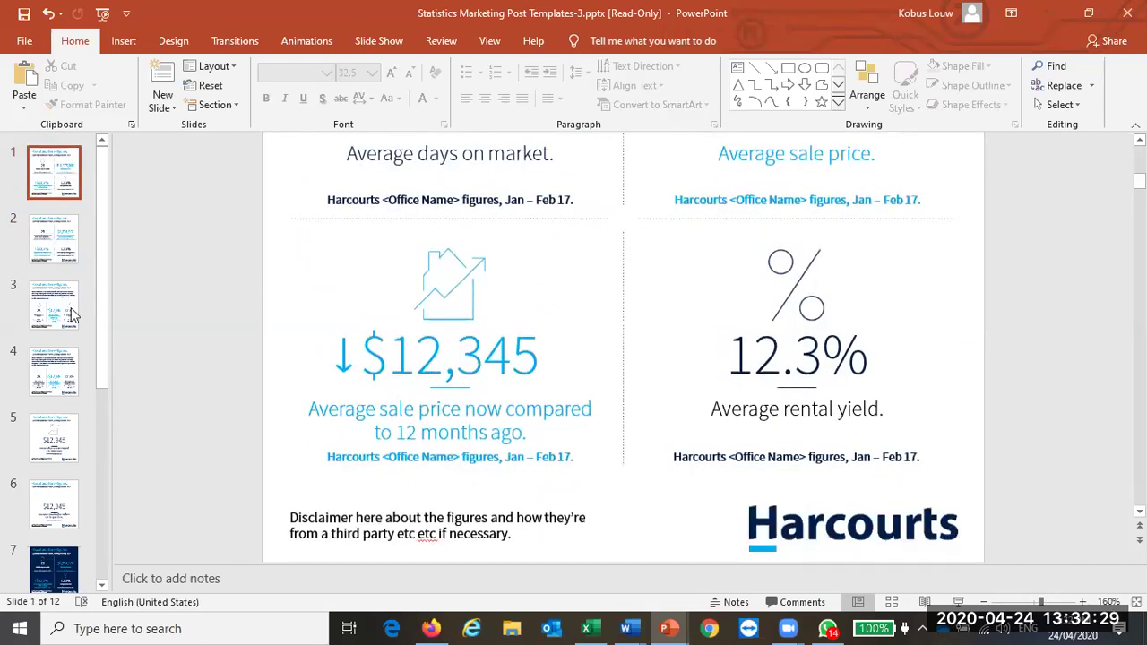
scroll(54, 314, down, 3)
Step: Open slide 6 and zoom out until the whole slide fits the window
click(51, 315)
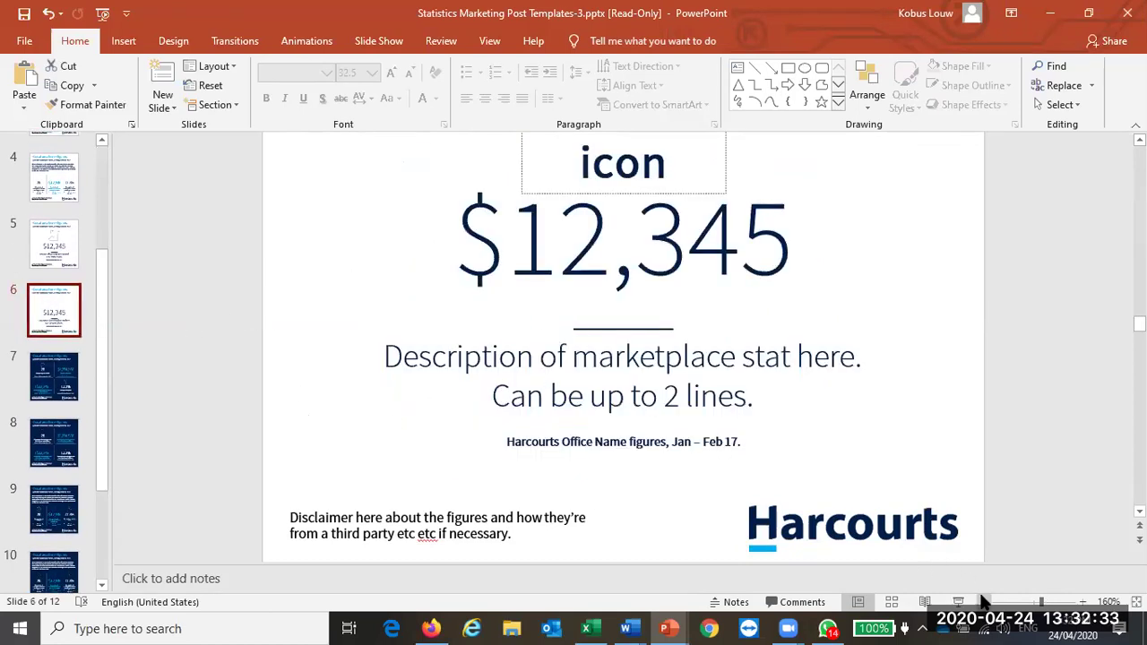
click(983, 602)
click(983, 601)
click(983, 602)
click(982, 602)
click(983, 602)
click(982, 602)
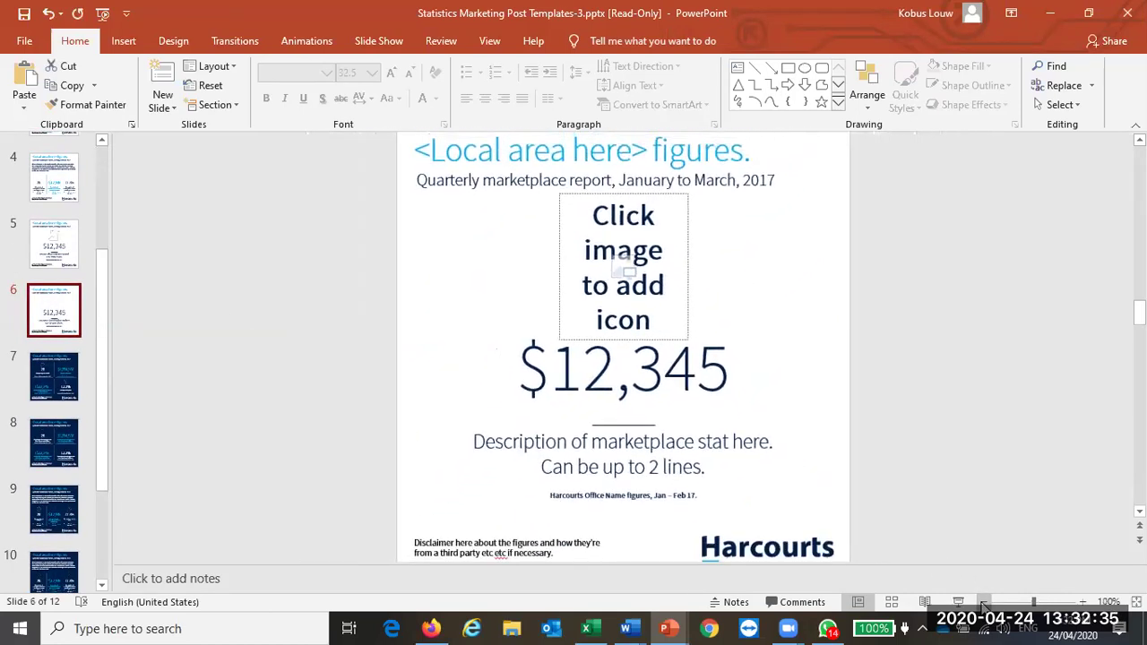
click(983, 602)
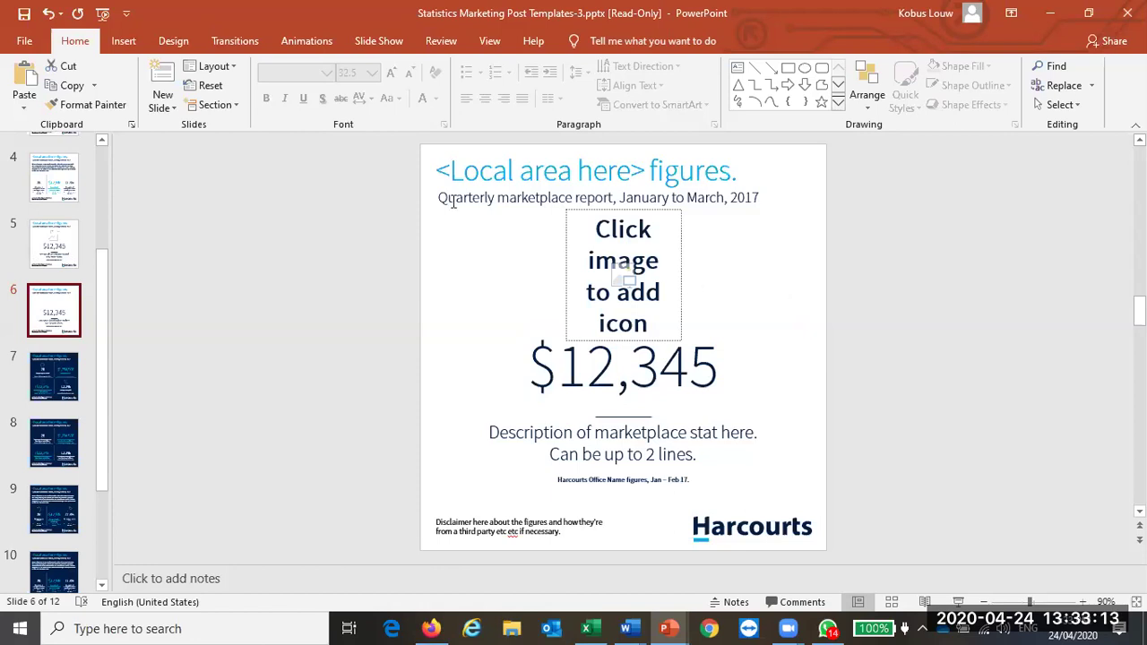
Step: Compare the layouts of slides 3 and 2, then return to slide 6
scroll(63, 262, up, 1)
scroll(61, 228, up, 1)
click(61, 224)
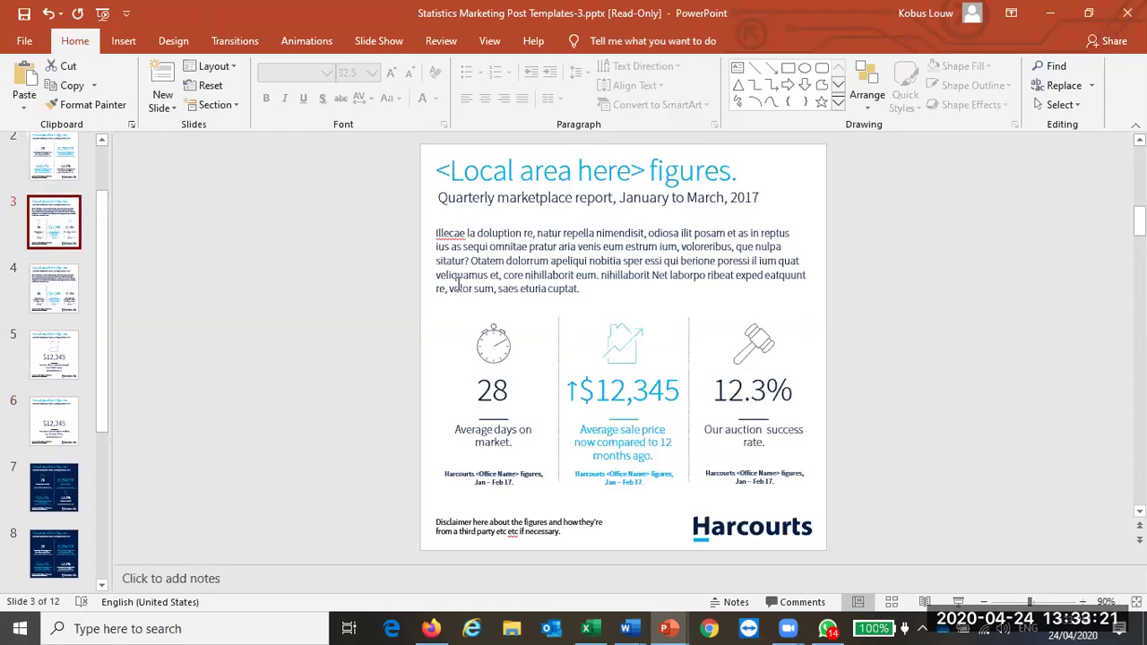
scroll(57, 314, up, 2)
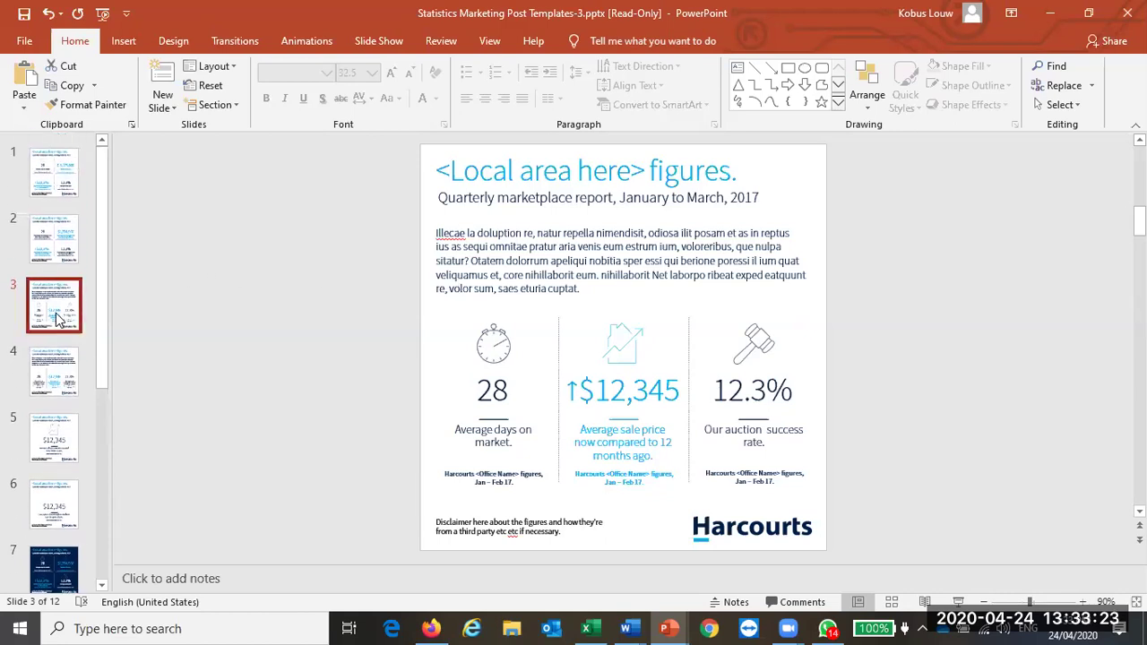
click(76, 235)
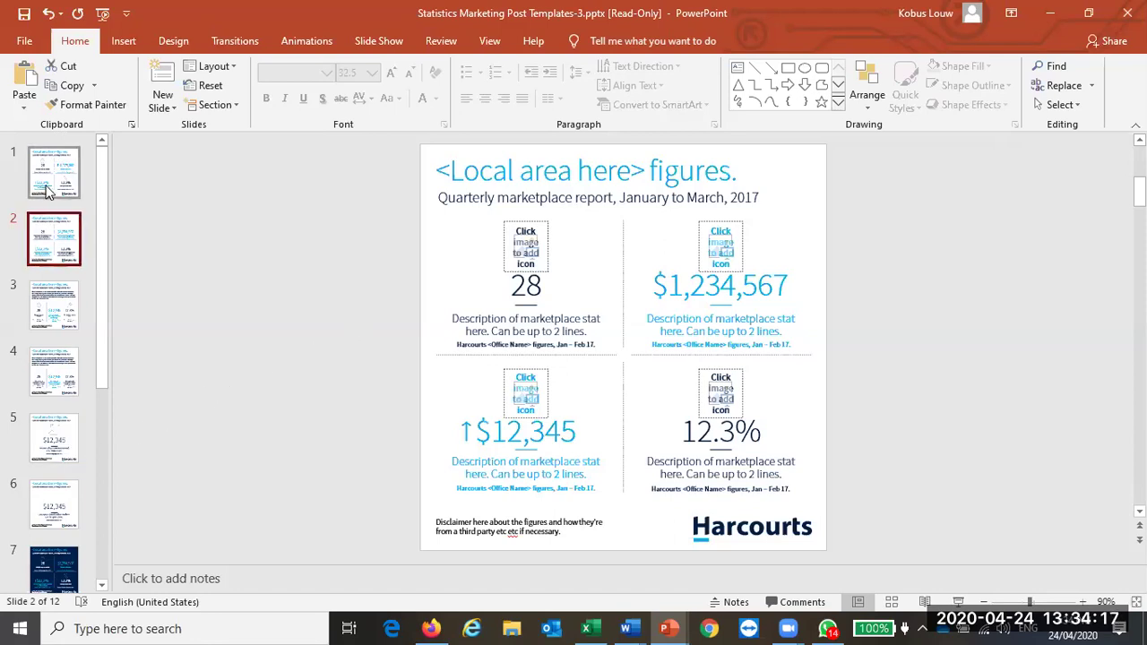
scroll(45, 358, down, 2)
click(40, 376)
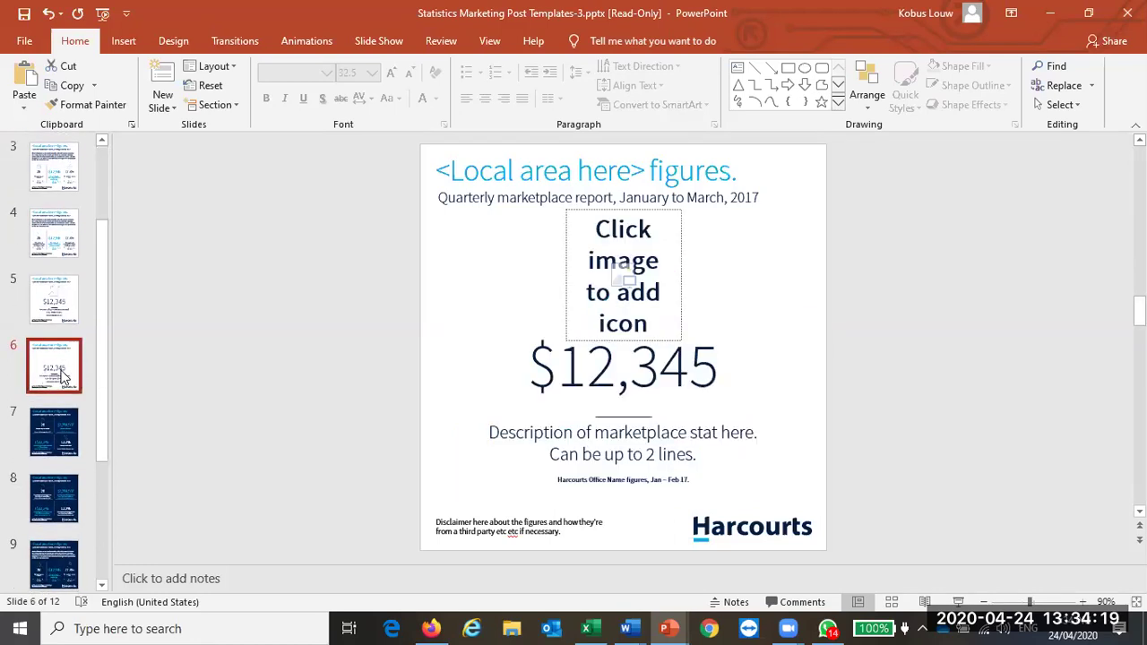
scroll(45, 376, up, 2)
Step: Close the read-only presentation without saving and return to the Marketing: Products page
click(1127, 13)
click(574, 351)
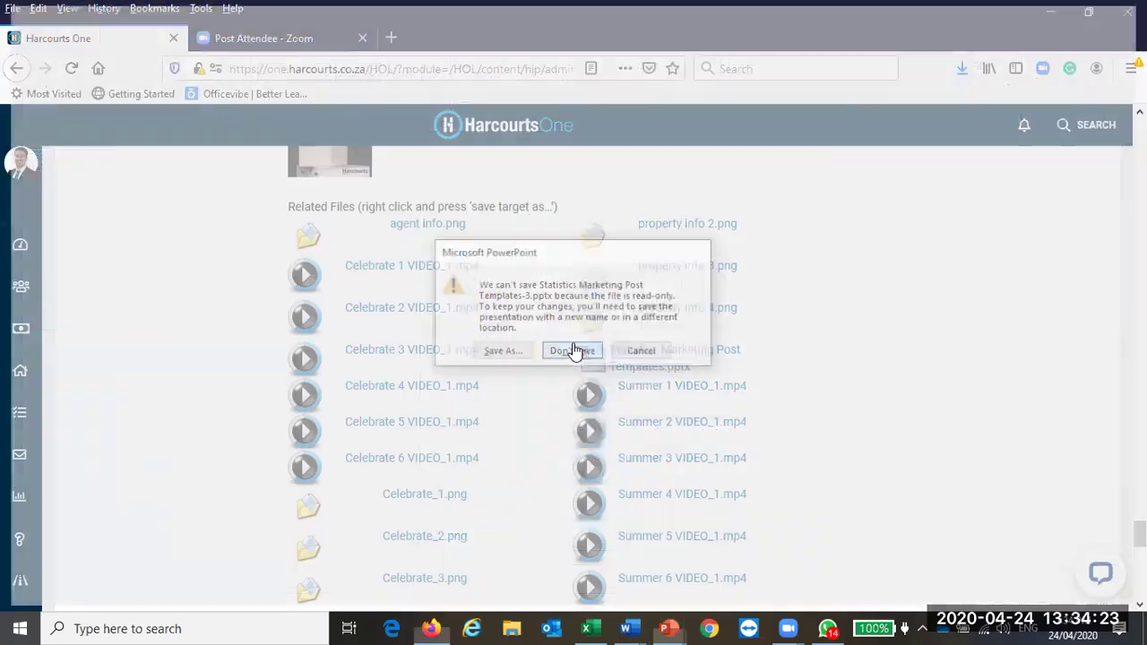
scroll(564, 401, up, 20)
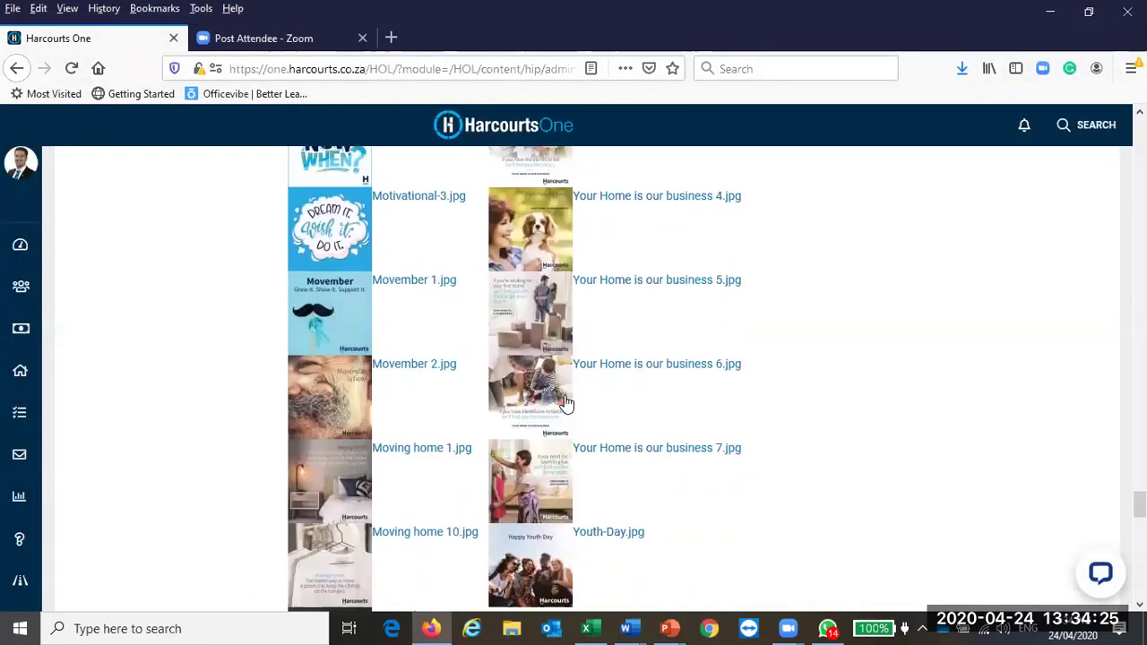
scroll(564, 402, up, 15)
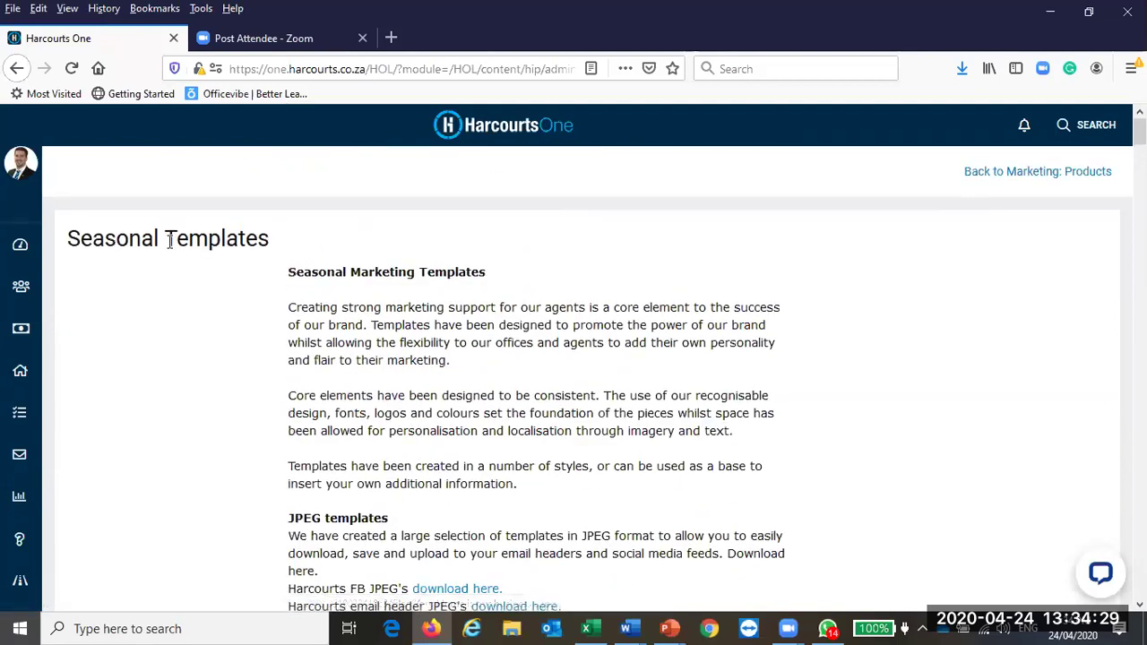
click(16, 68)
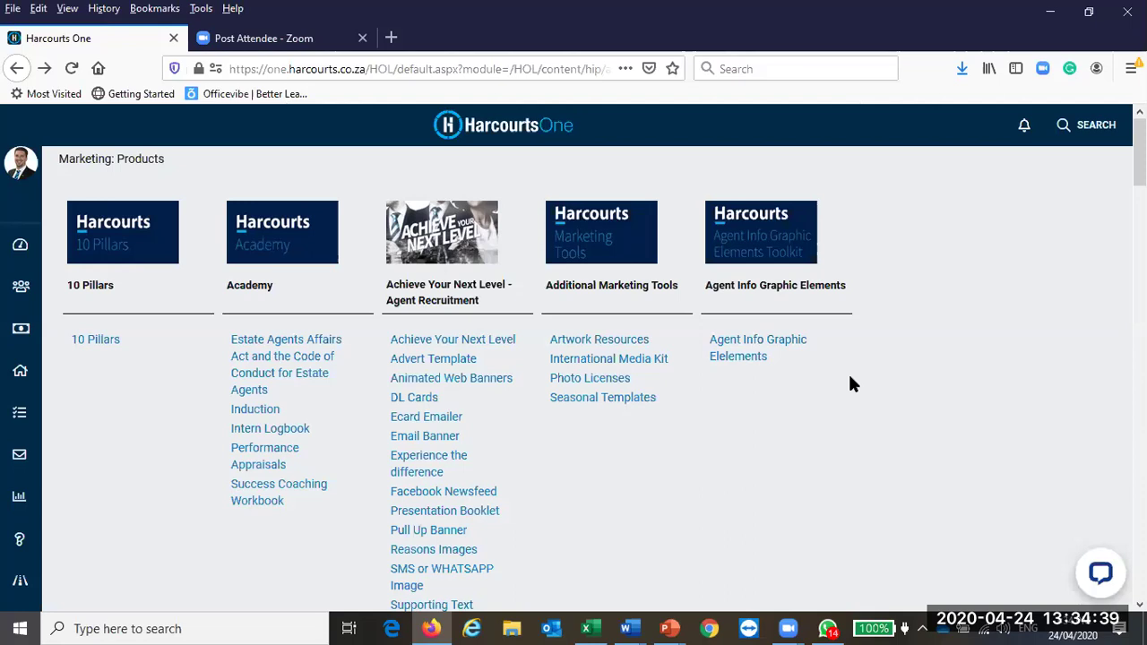
Step: Scroll the page until the Client Experience column and its links are visible
scroll(843, 380, down, 3)
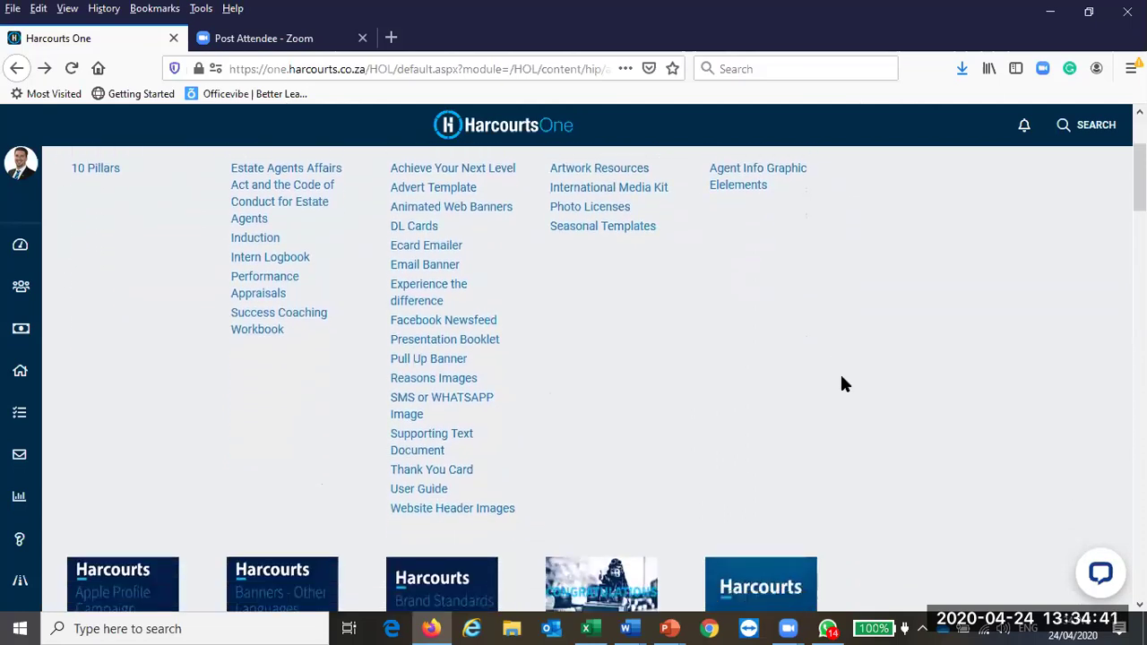
scroll(837, 377, up, 1)
scroll(837, 377, down, 6)
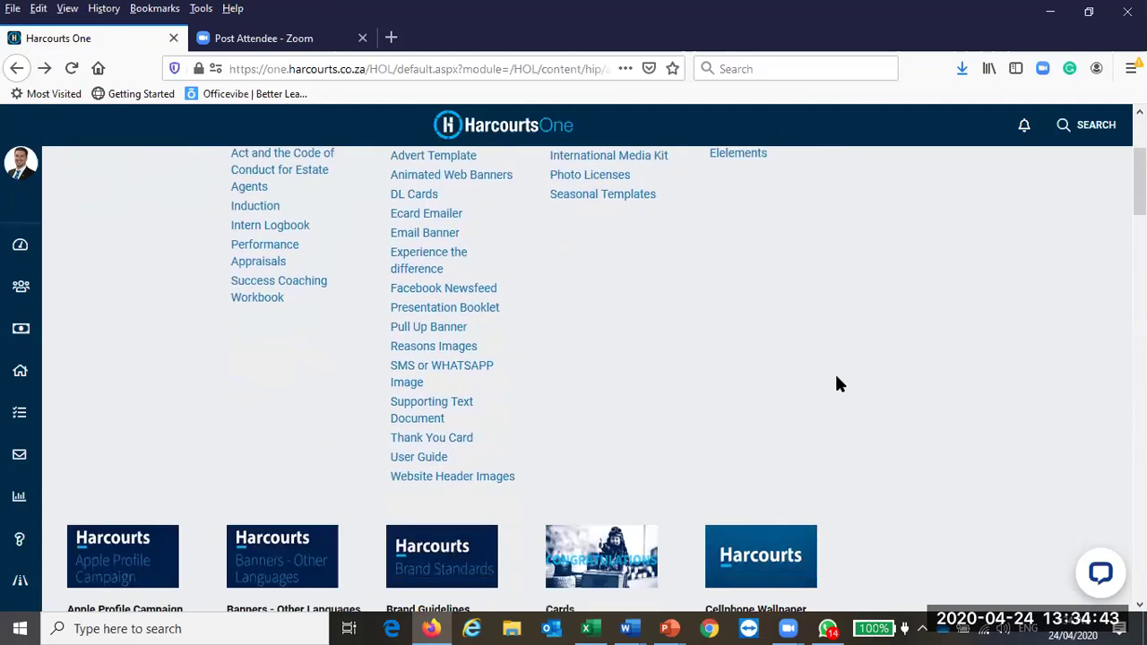
scroll(838, 383, down, 2)
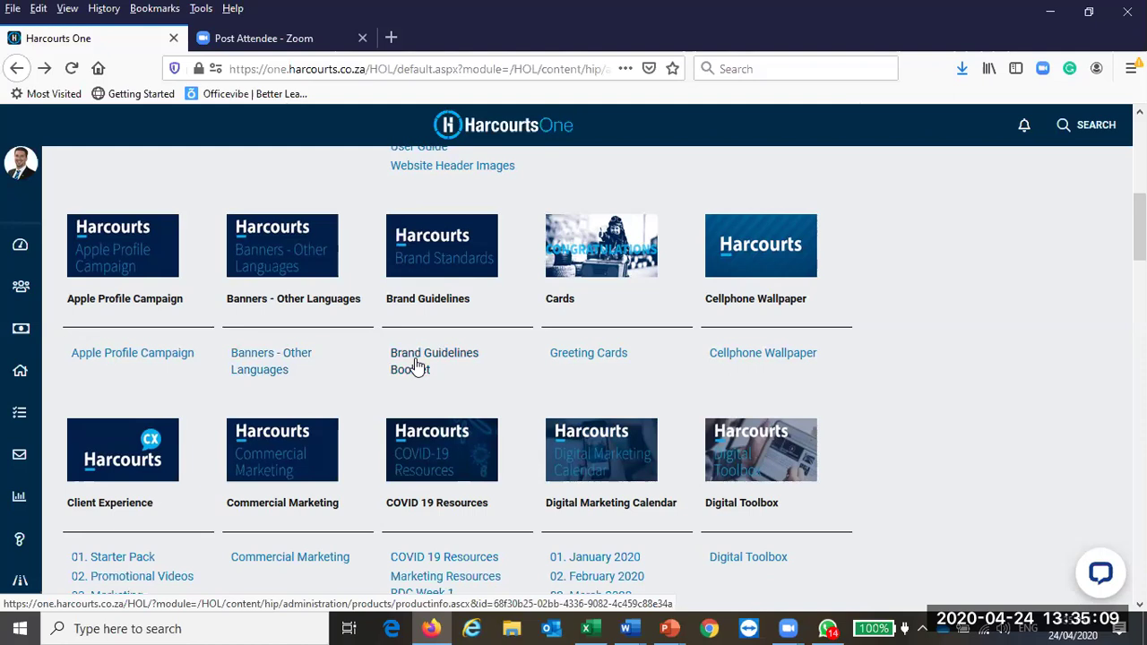
scroll(415, 365, down, 2)
scroll(438, 295, up, 1)
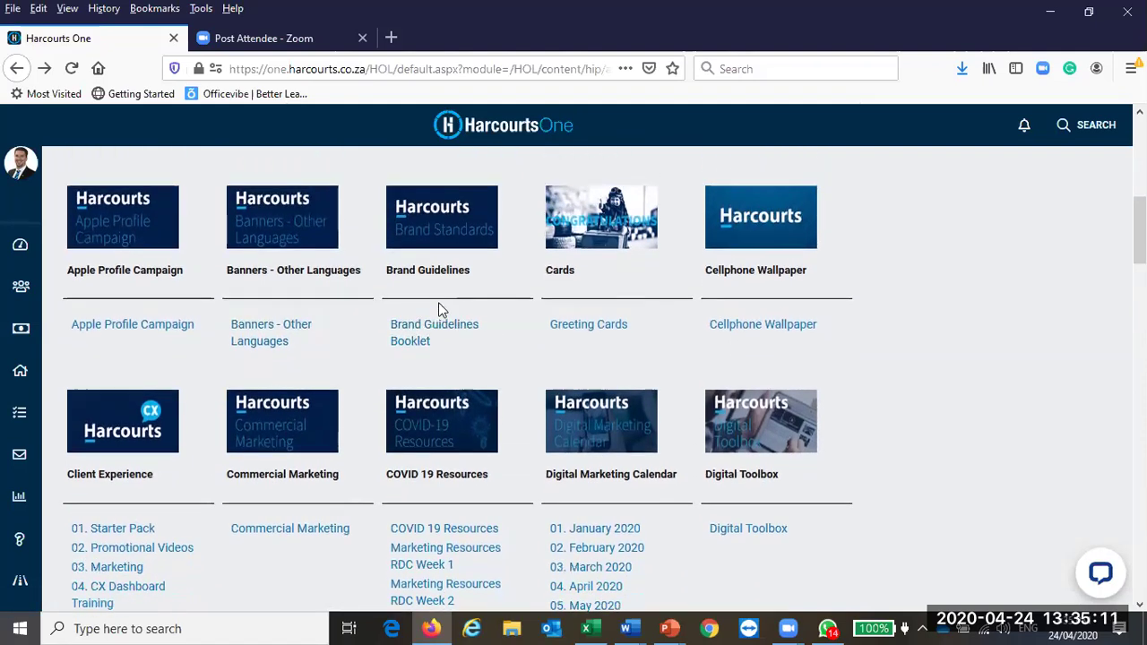
scroll(430, 340, up, 1)
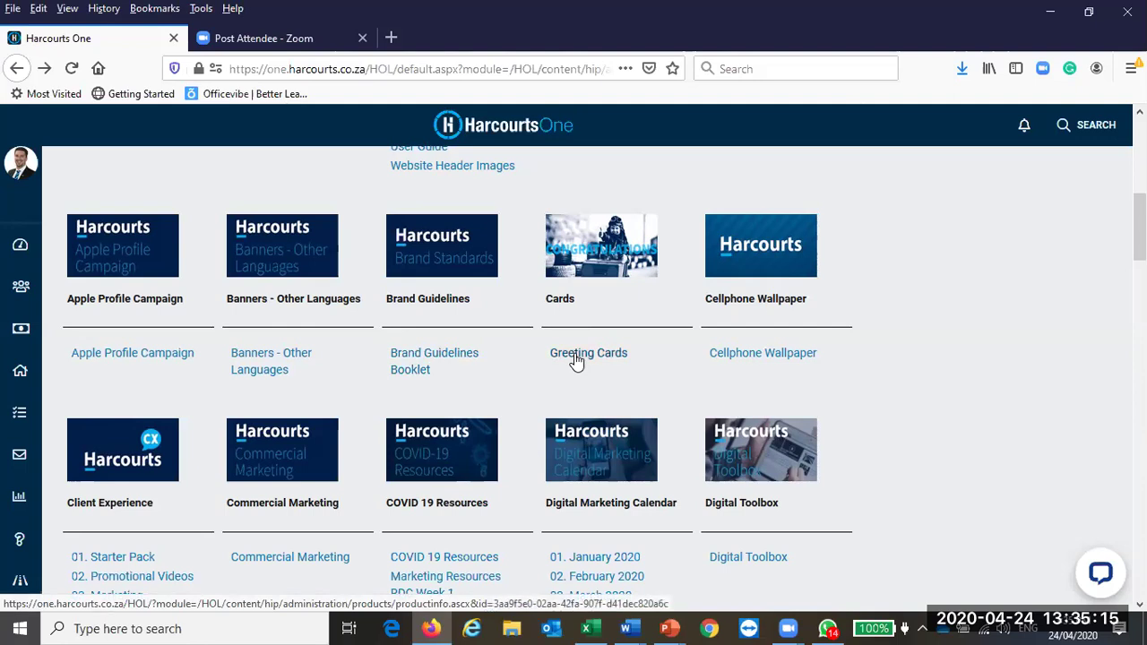
scroll(578, 350, down, 2)
scroll(583, 284, up, 2)
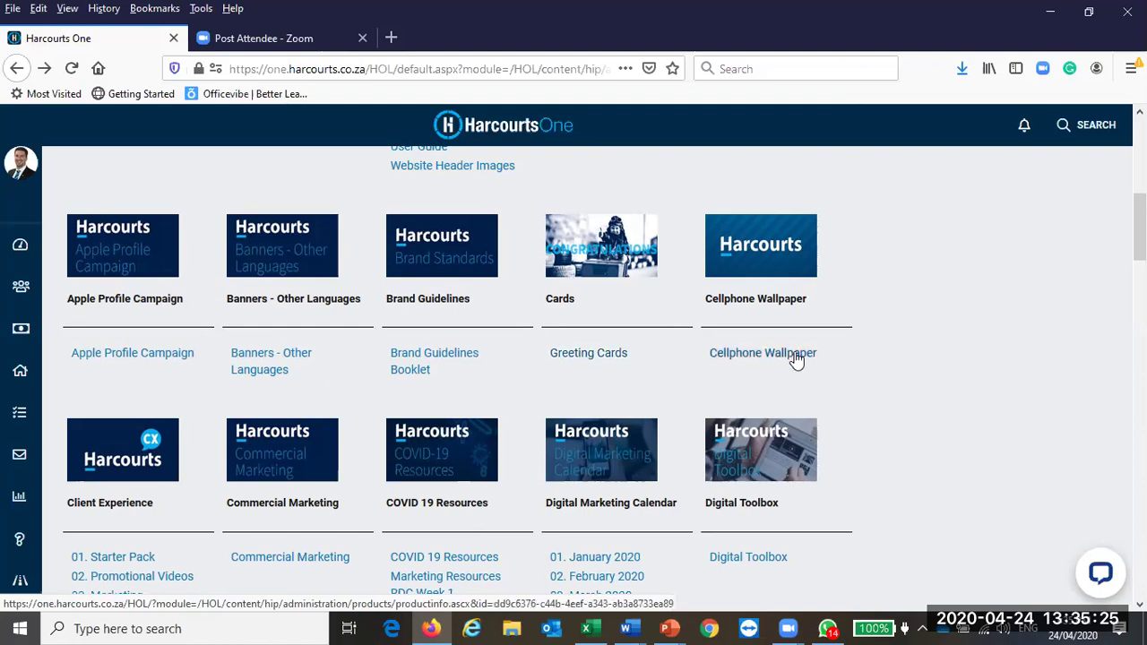
scroll(794, 362, down, 5)
scroll(794, 362, down, 1)
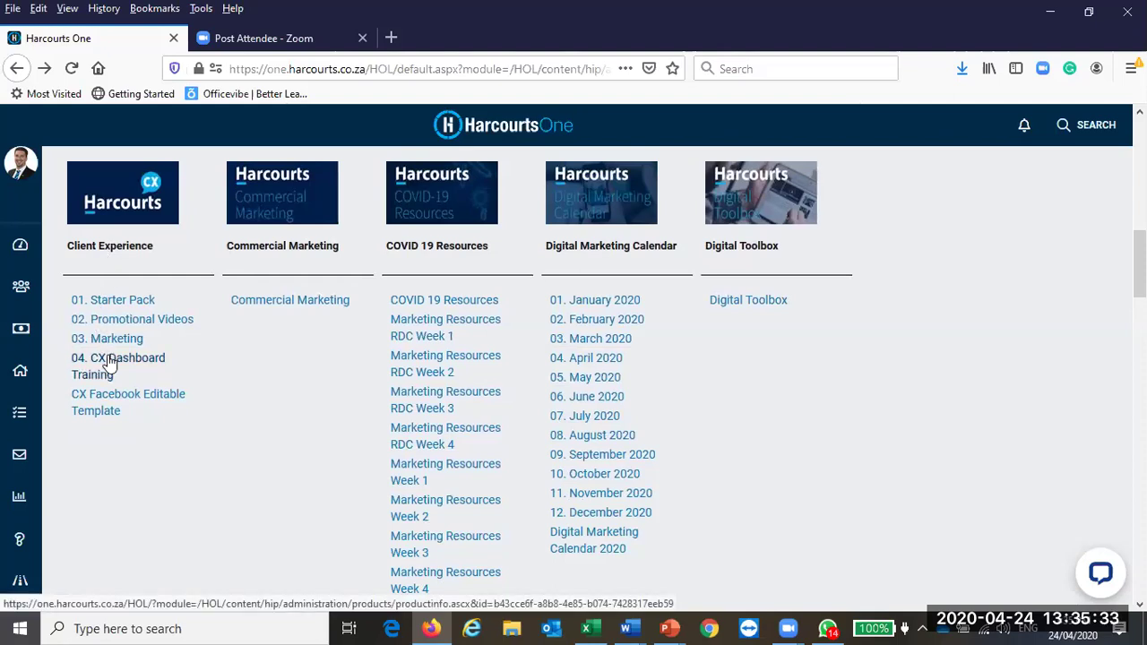
Step: Open CX Agent Boast Post.pptx from the CX Facebook Editable Template page in PowerPoint
click(113, 400)
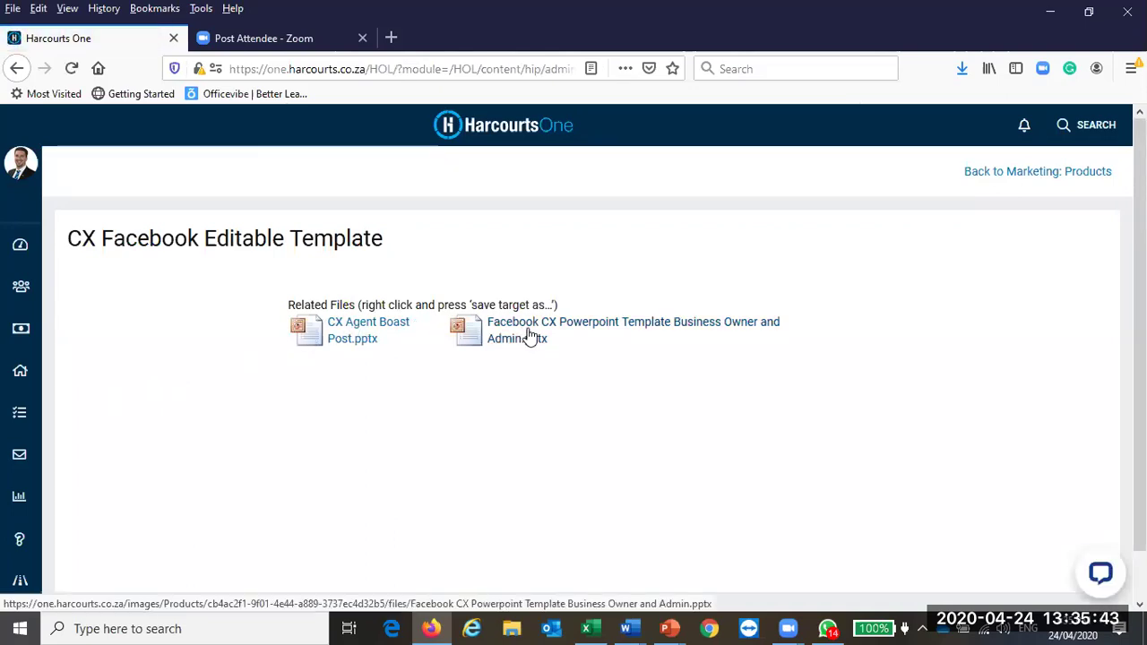
click(377, 323)
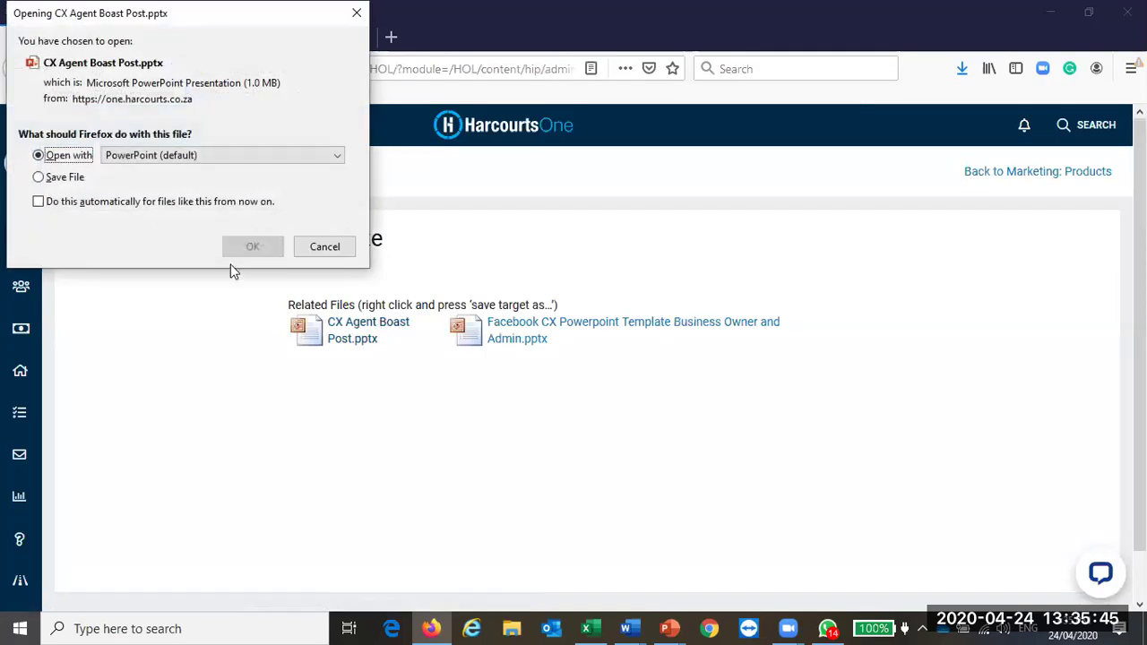
click(252, 247)
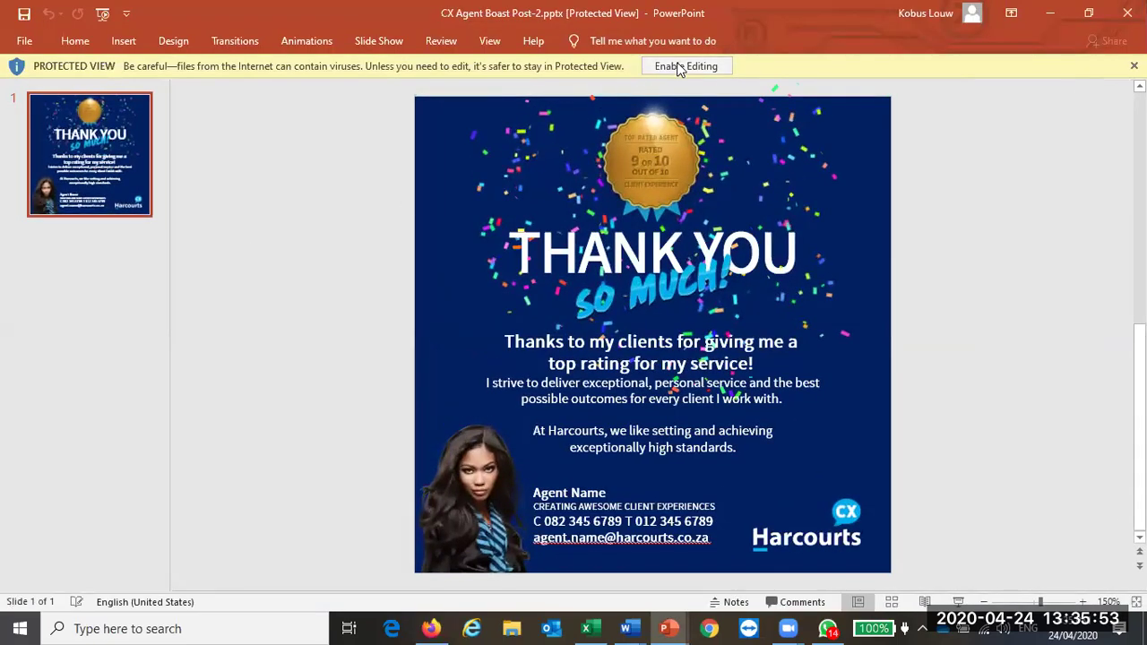
Step: Enable editing on the Boast Post slide, then select the agent details text and photo
click(678, 67)
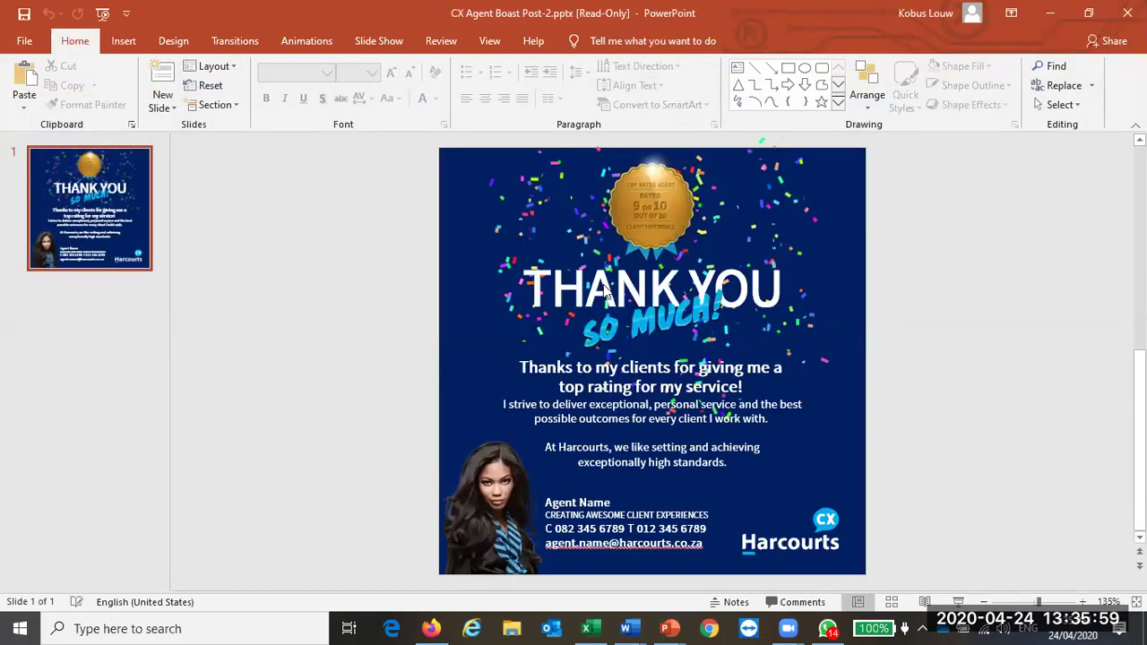
click(581, 515)
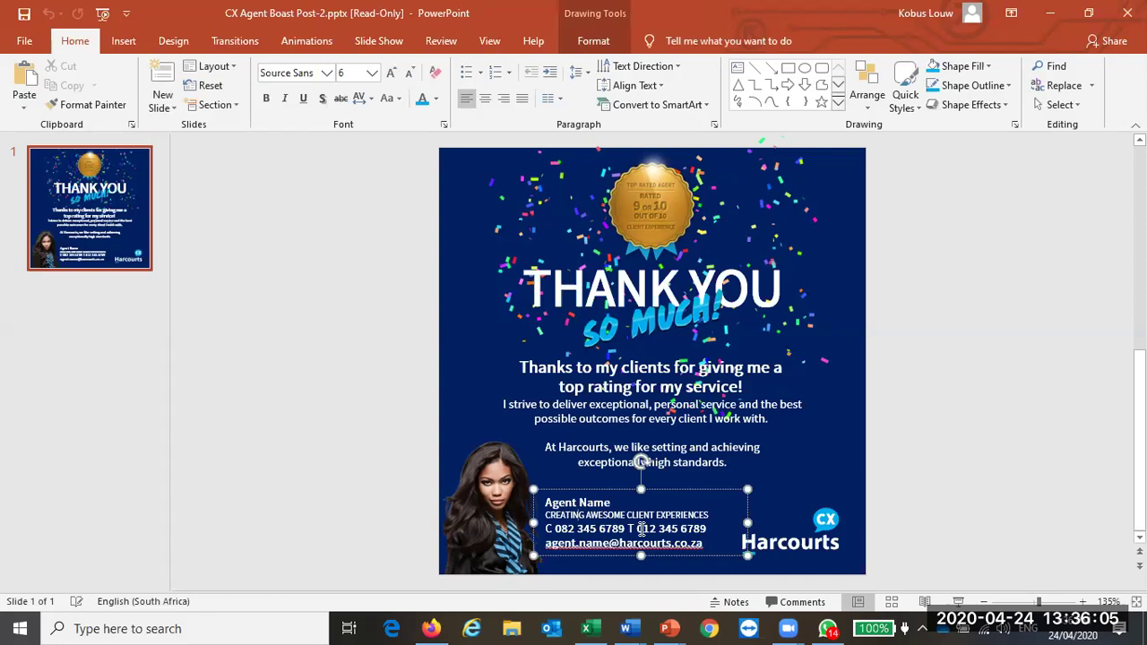
click(501, 517)
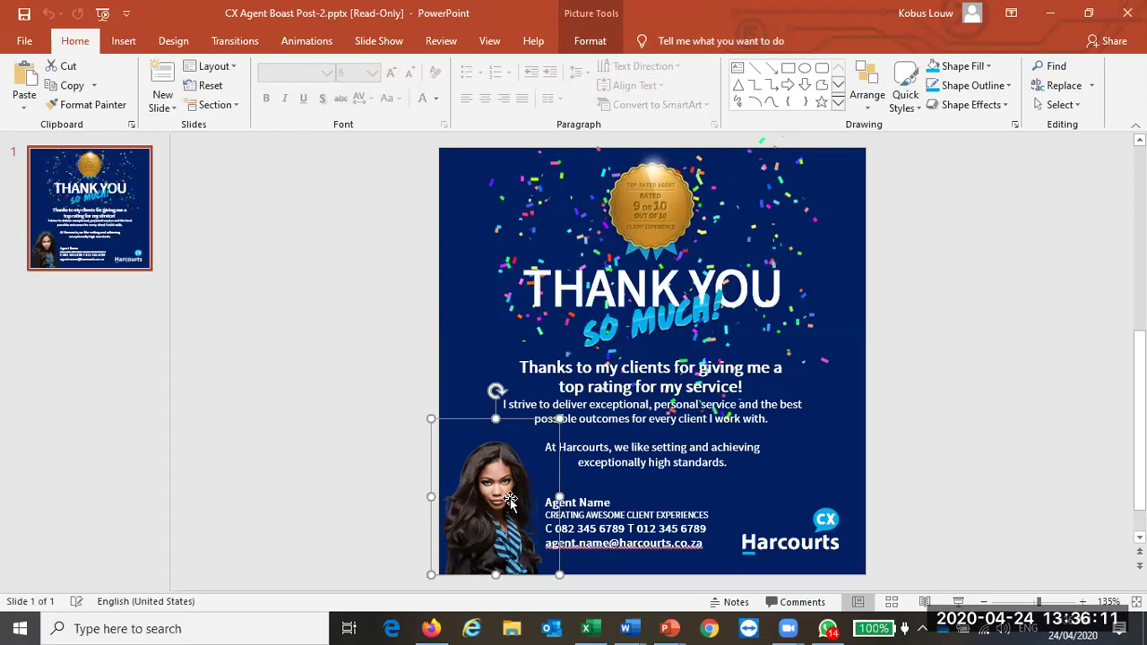
Step: Replace the placeholder woman's photo with the new agent's headshot from folder A
right_click(510, 488)
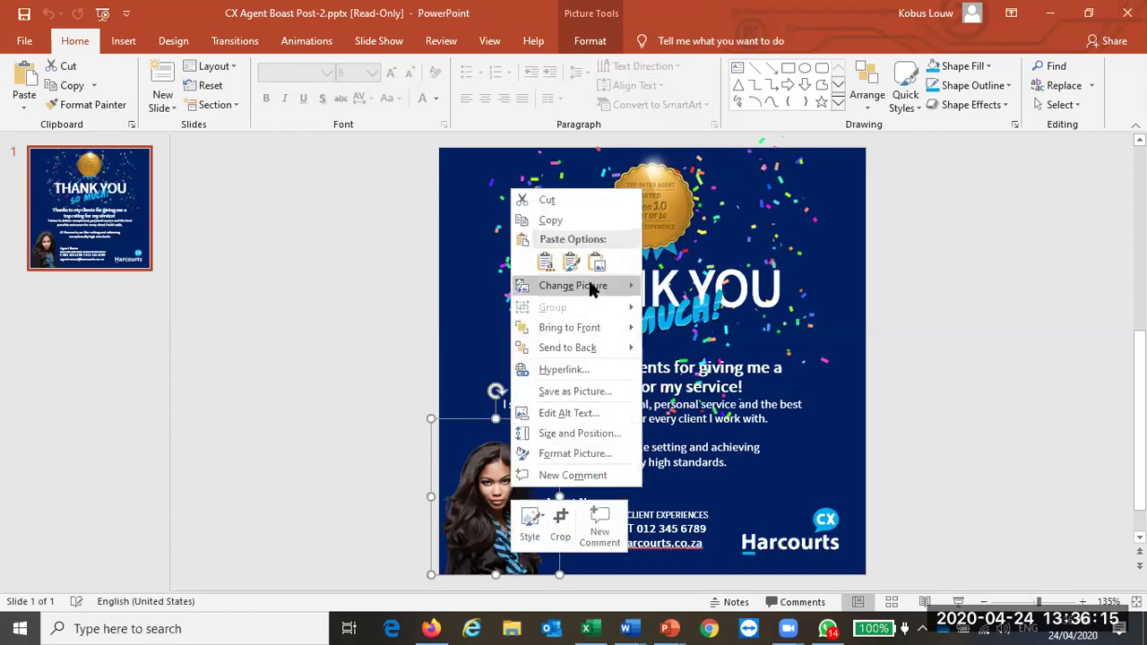
mouse_move(596, 295)
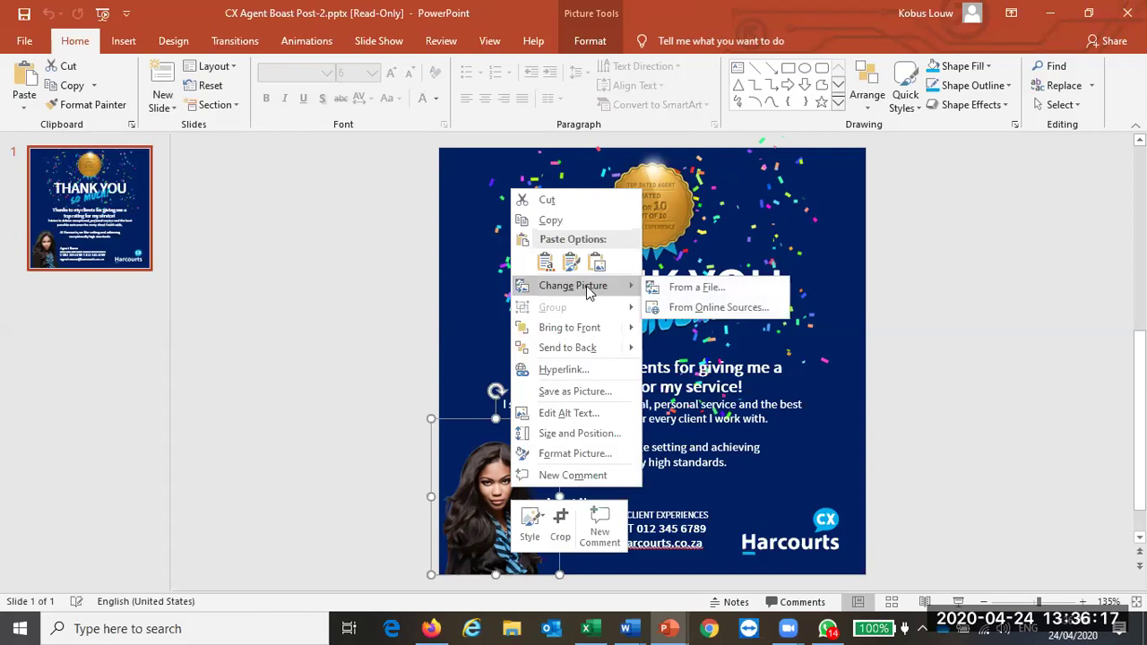
click(700, 289)
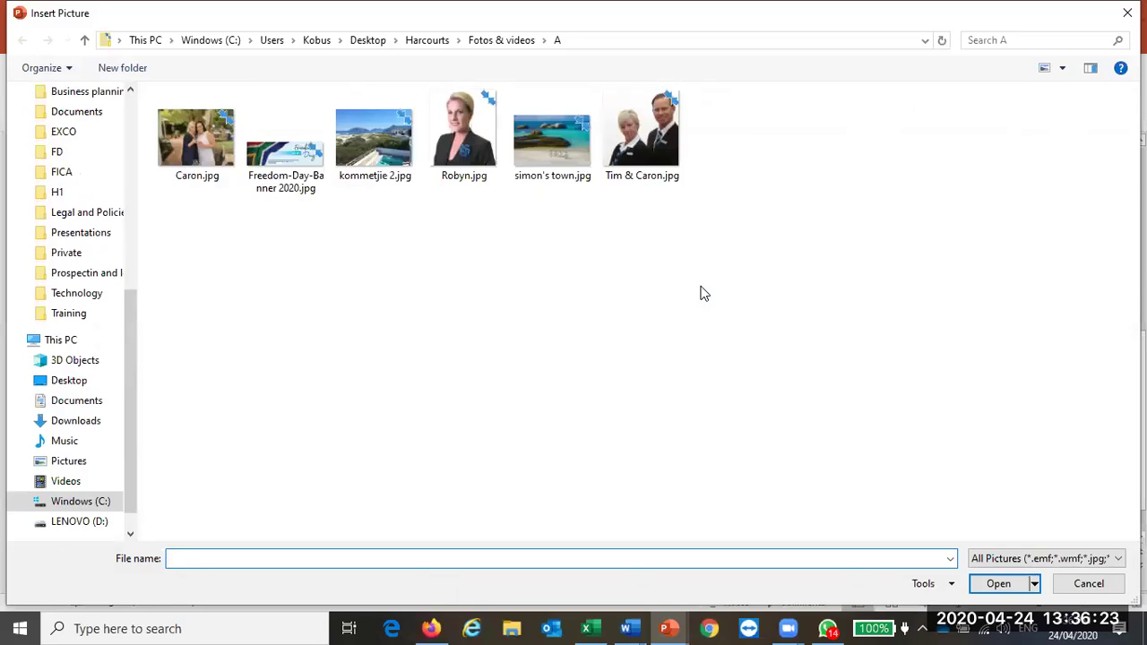
double_click(465, 113)
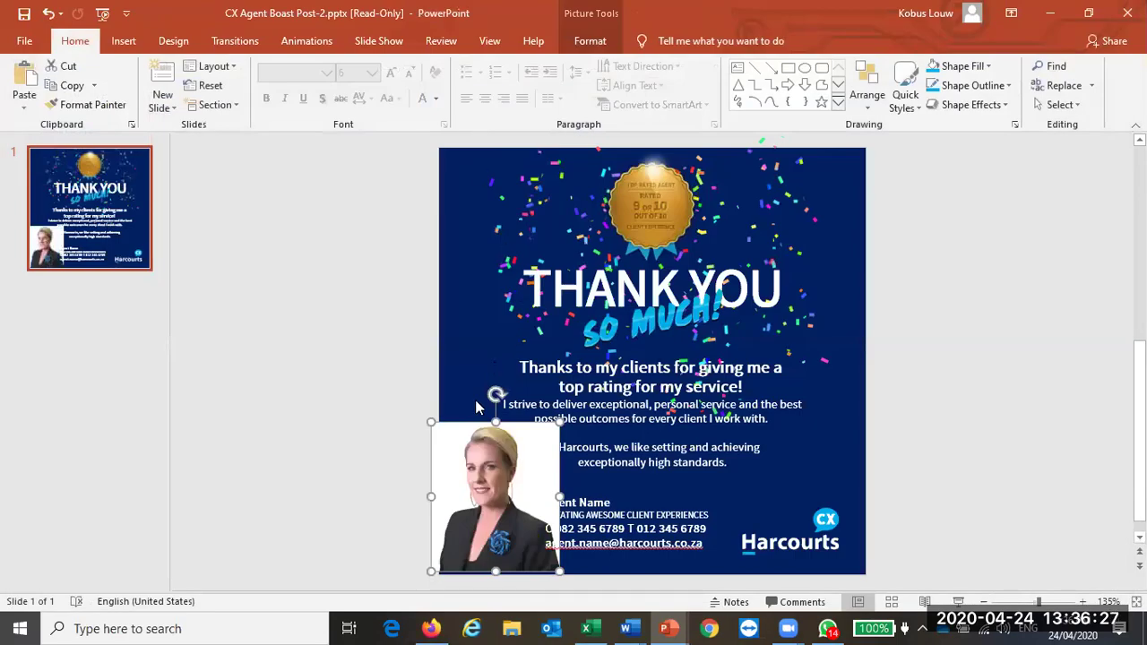
Step: Shrink the headshot to fit the bottom-left corner, clear of the agent details text
click(400, 422)
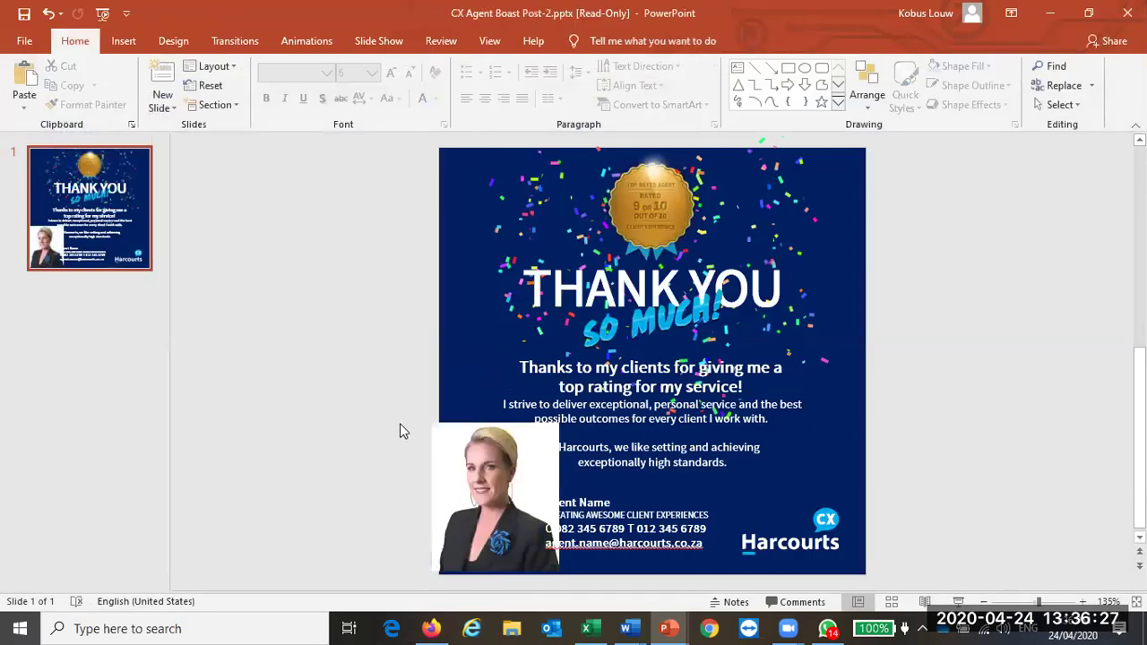
click(465, 462)
drag(557, 423, 492, 484)
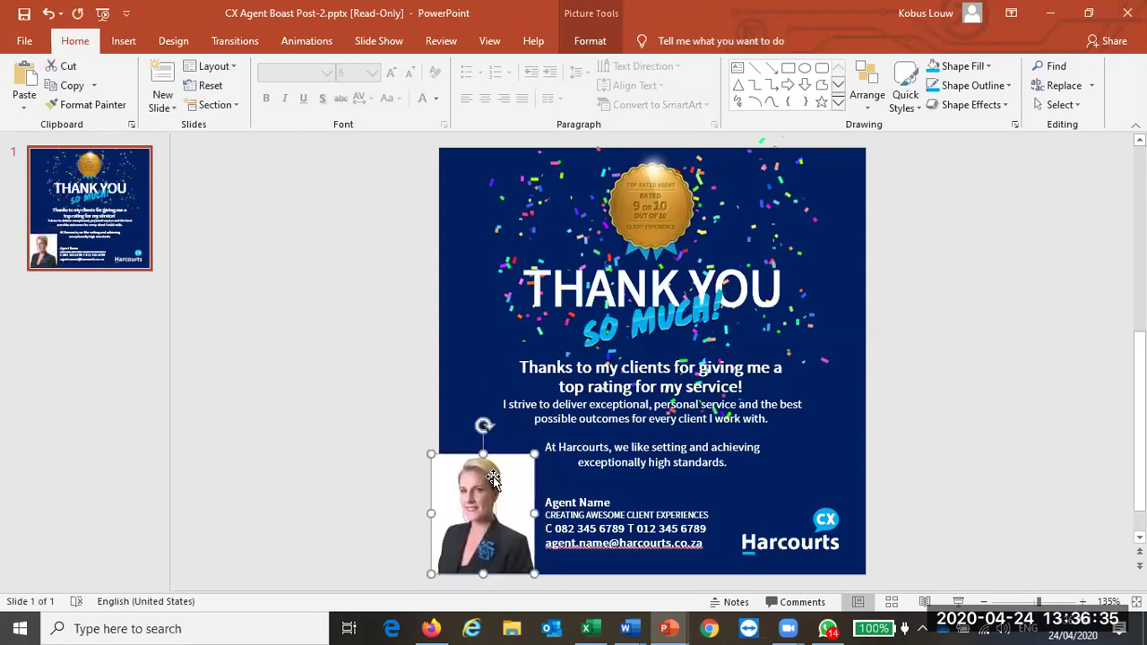
click(386, 499)
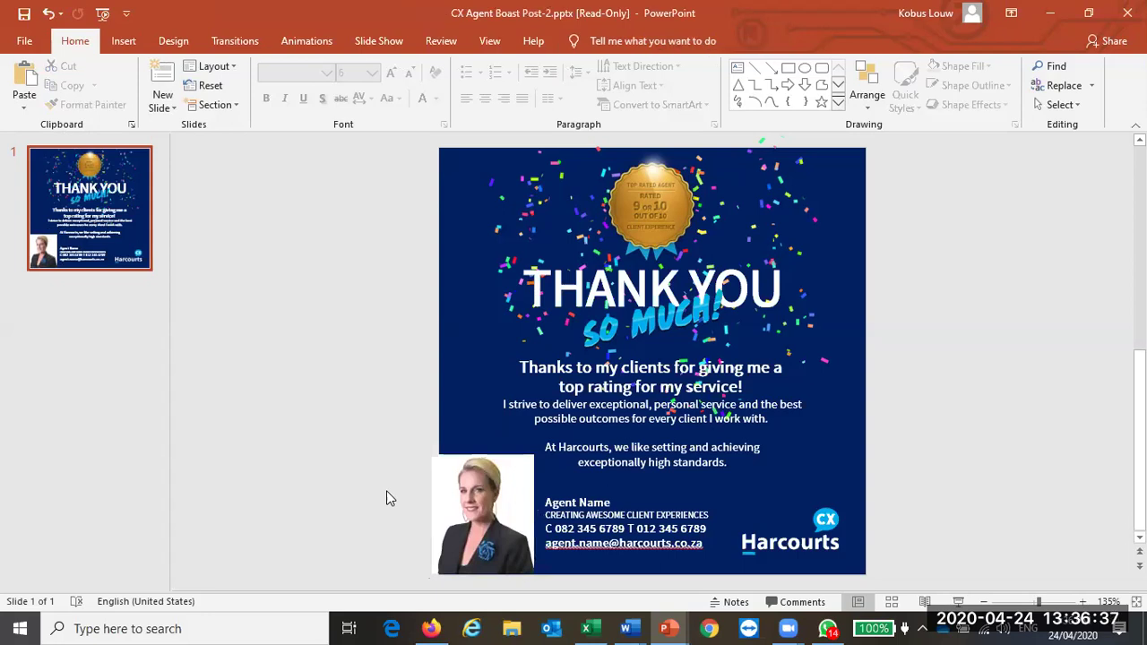
click(546, 506)
Step: Replace the 'Agent Name' placeholder text with the new agent's full name
drag(611, 504, 542, 499)
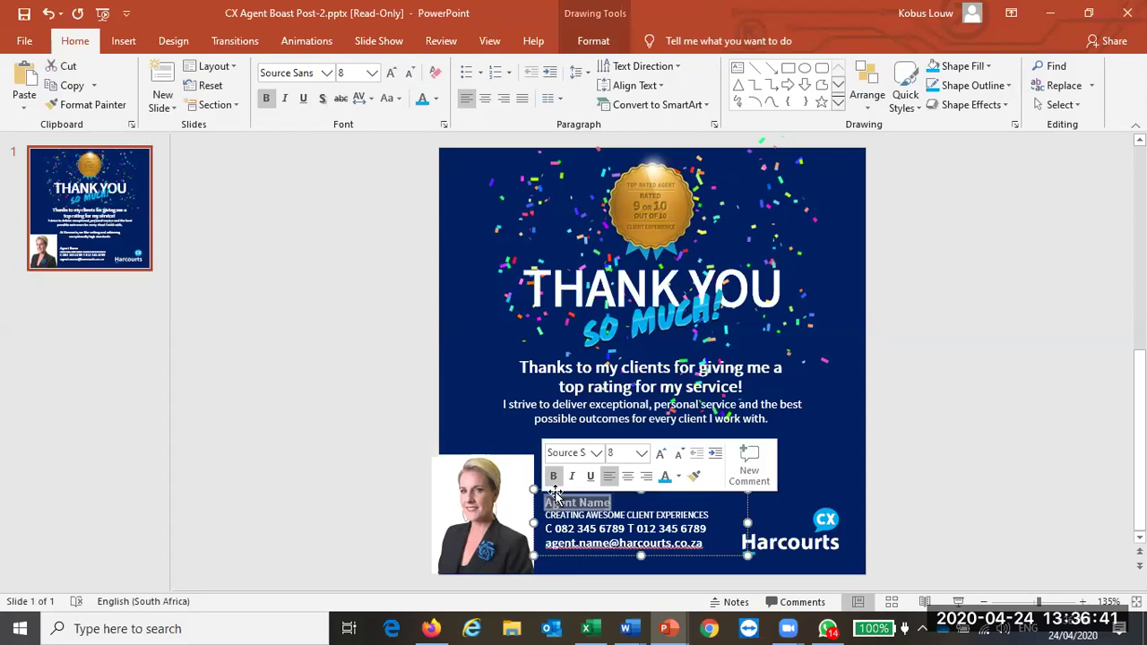
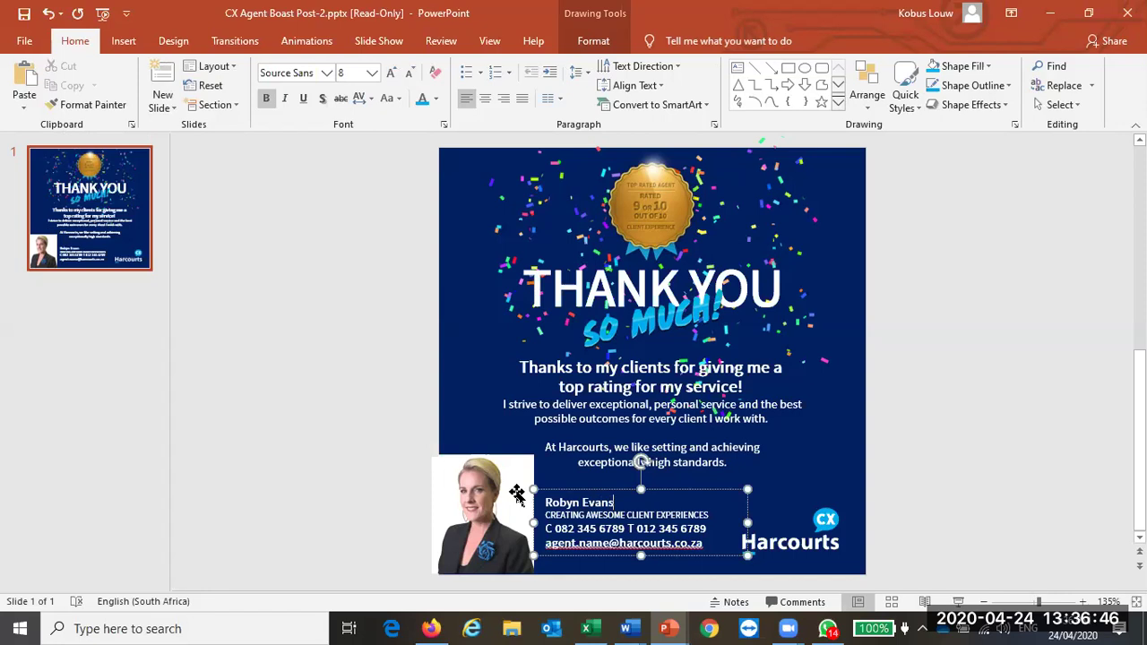
click(380, 459)
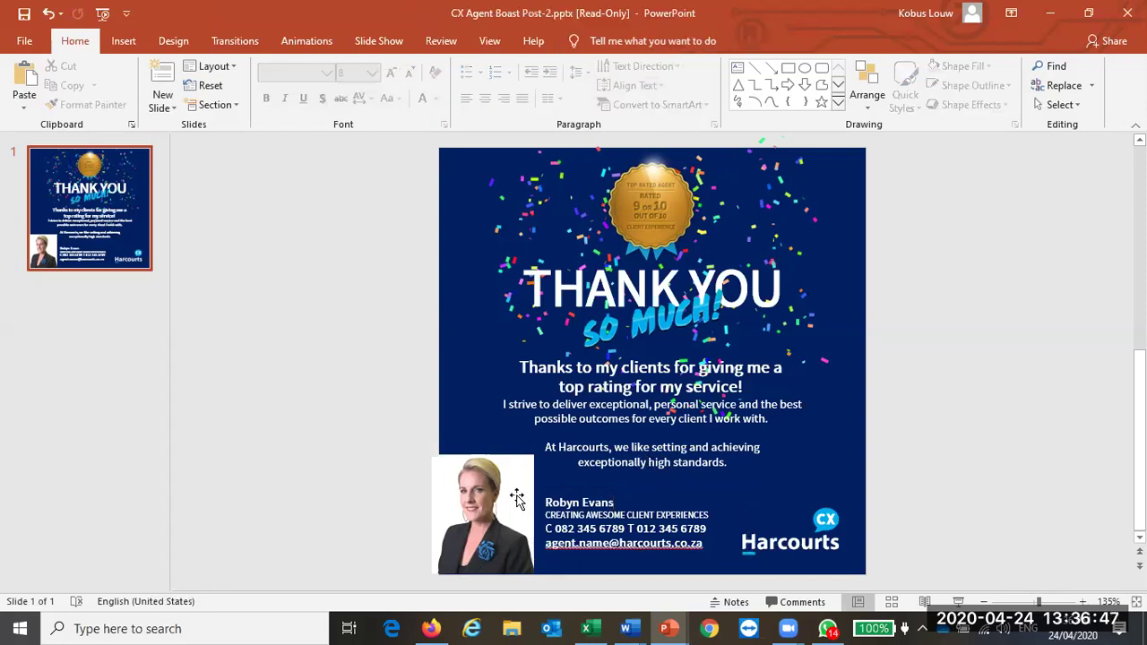
click(609, 513)
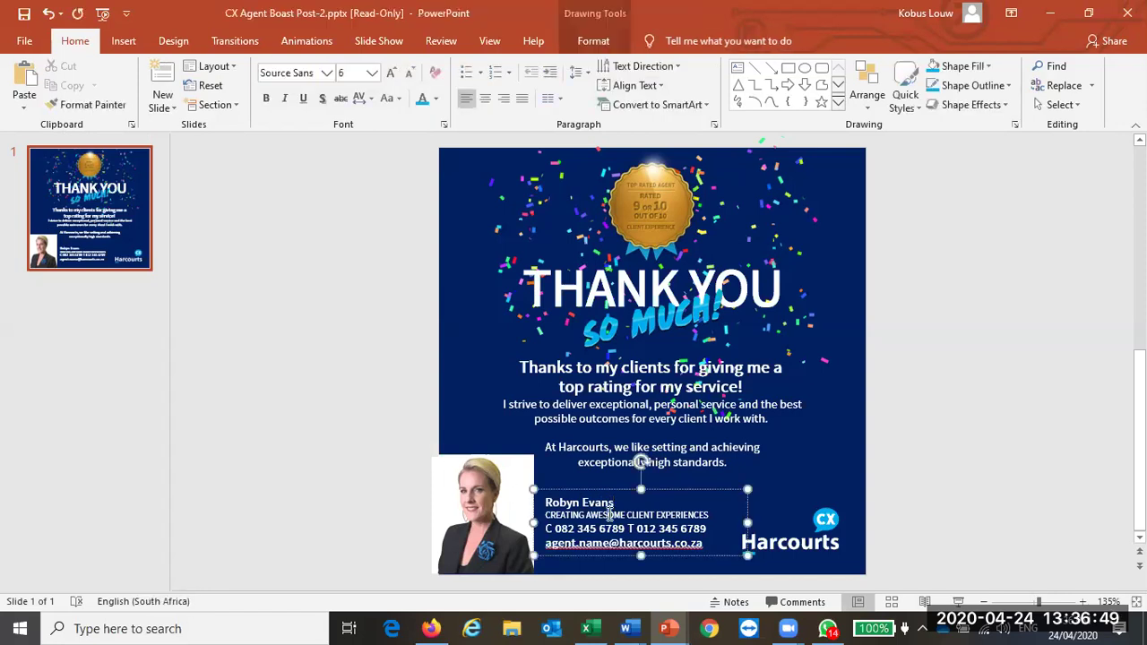
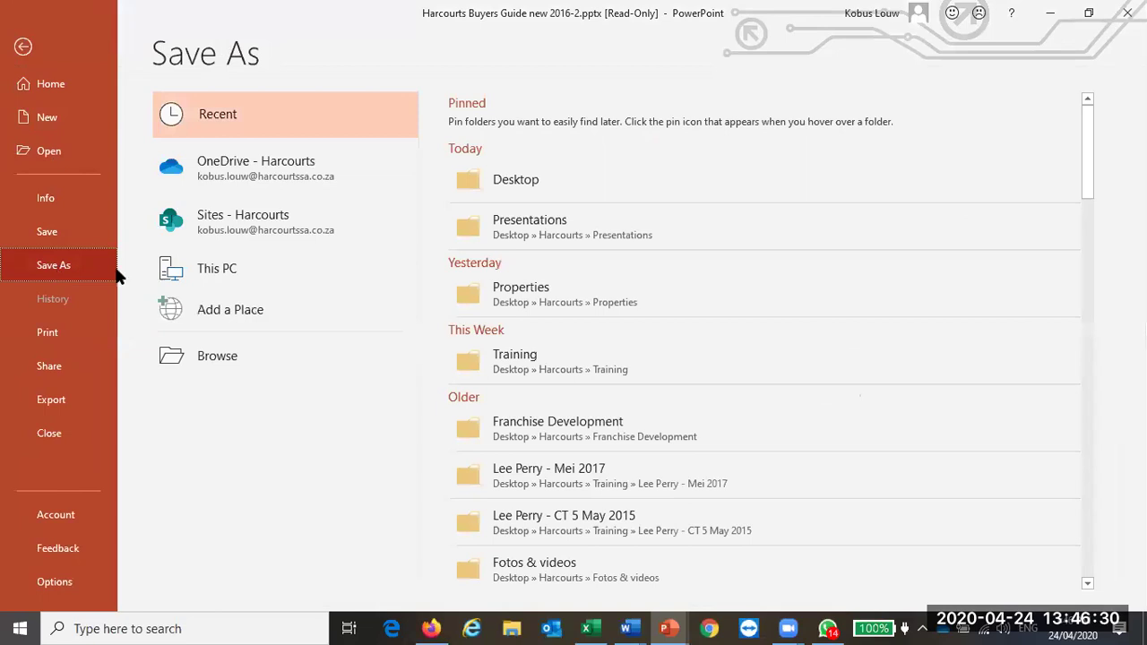
Step: Save a copy on the Desktop, changing the name's year to 2020: Harcourts Buyers Guide new 2020.pptx
click(545, 188)
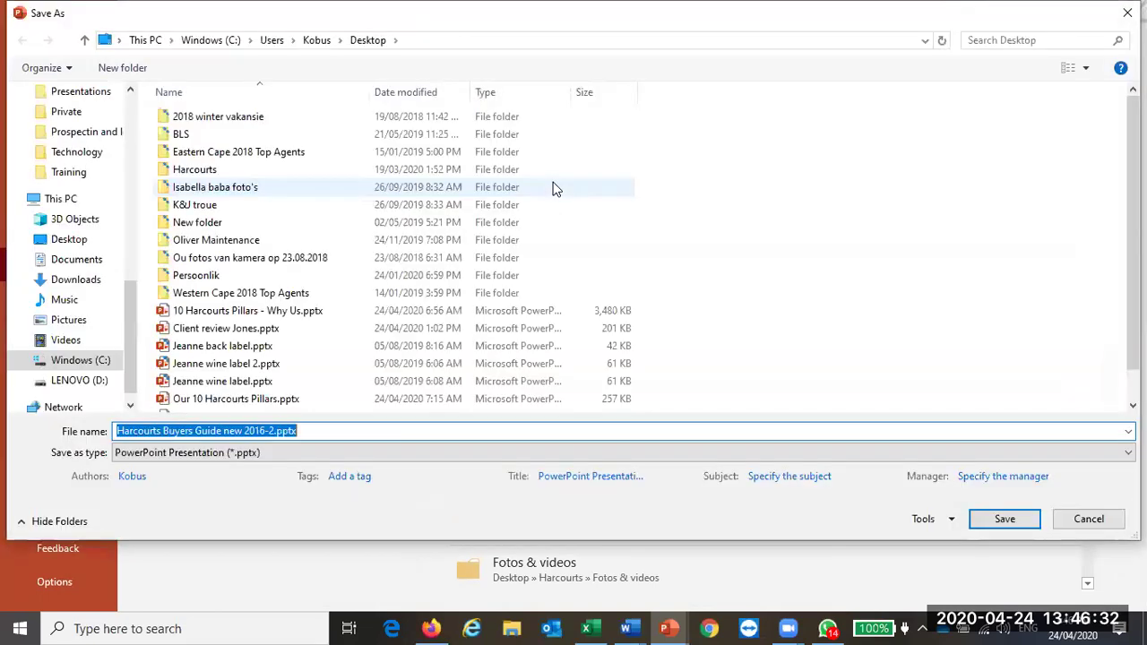
click(219, 431)
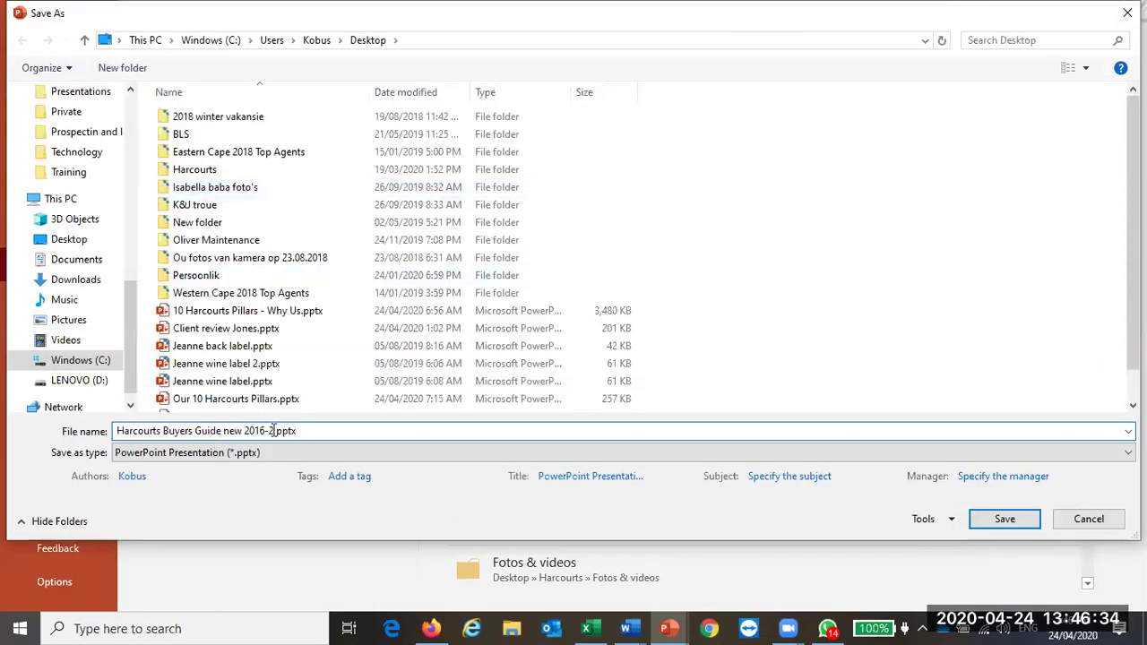
key(BackSpace)
key(BackSpace)
key(BackSpace)
key(BackSpace)
key(BackSpace)
text(020)
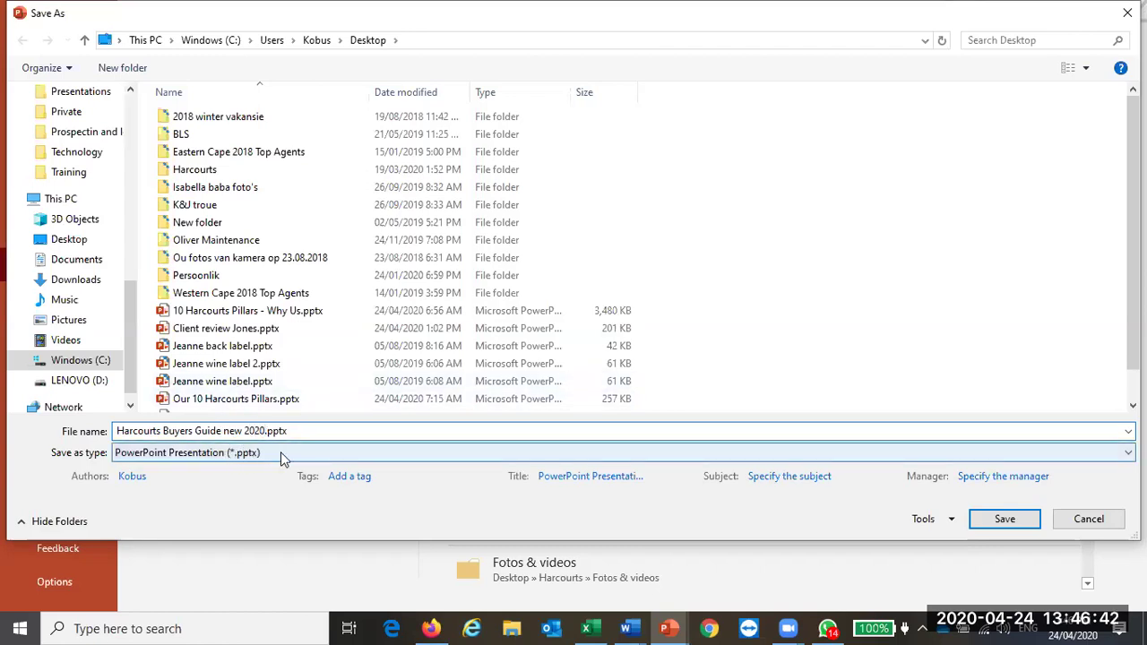
click(1004, 519)
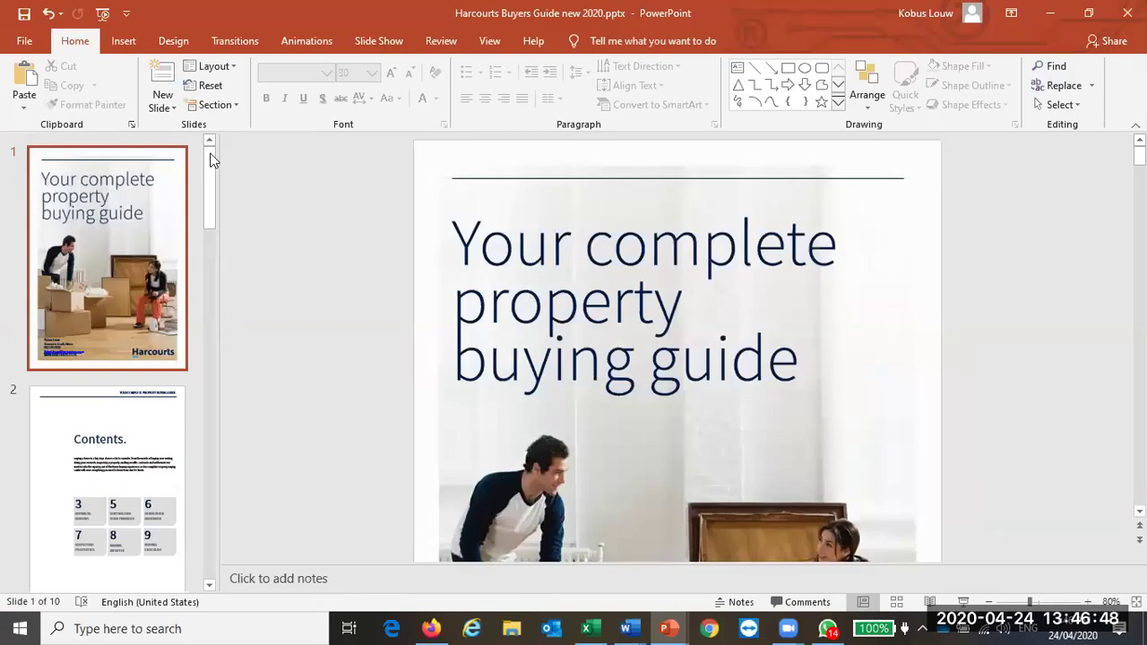
Step: Export Harcourts Buyers Guide new 2020.pdf to the Desktop in PDF format, opening it after publishing
click(23, 42)
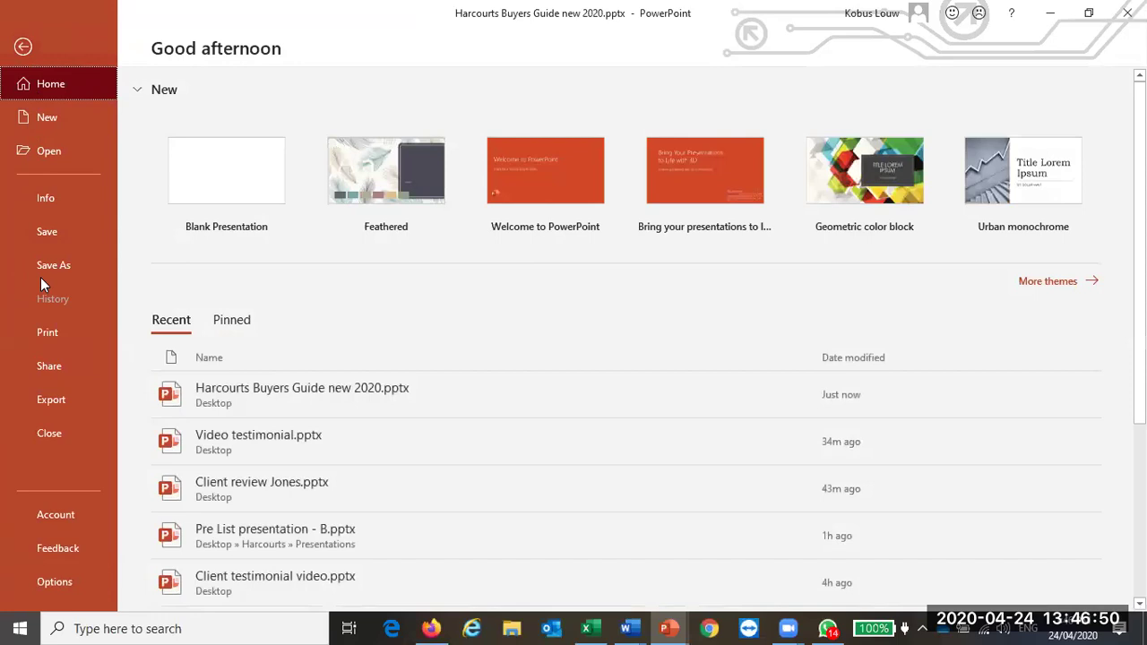
click(45, 270)
click(519, 188)
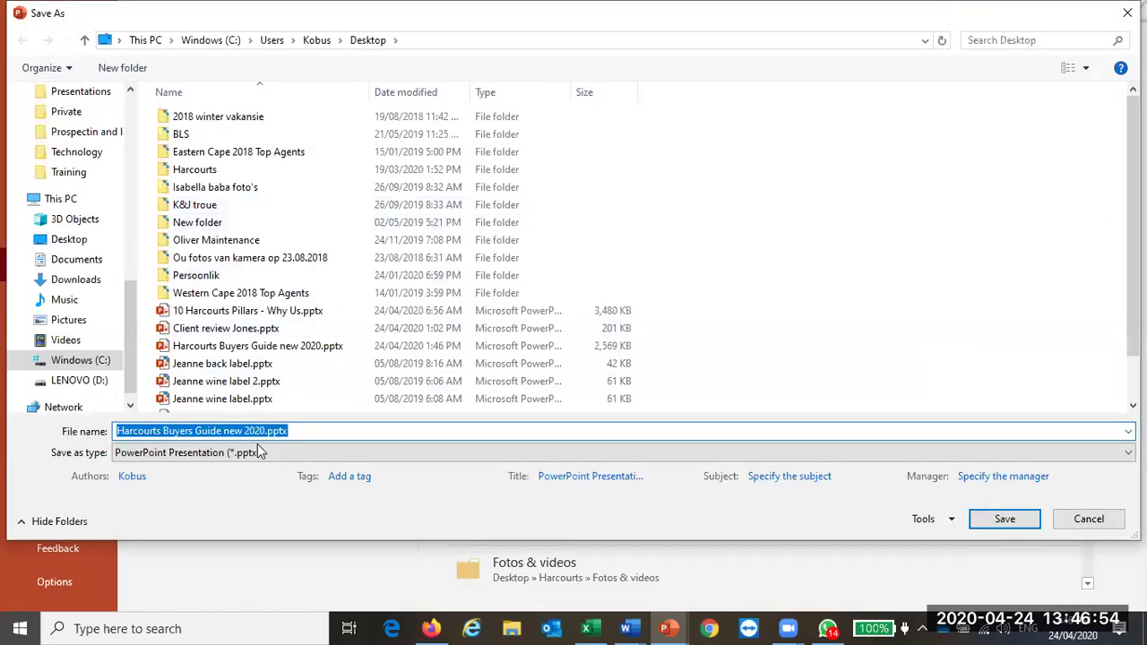
click(259, 452)
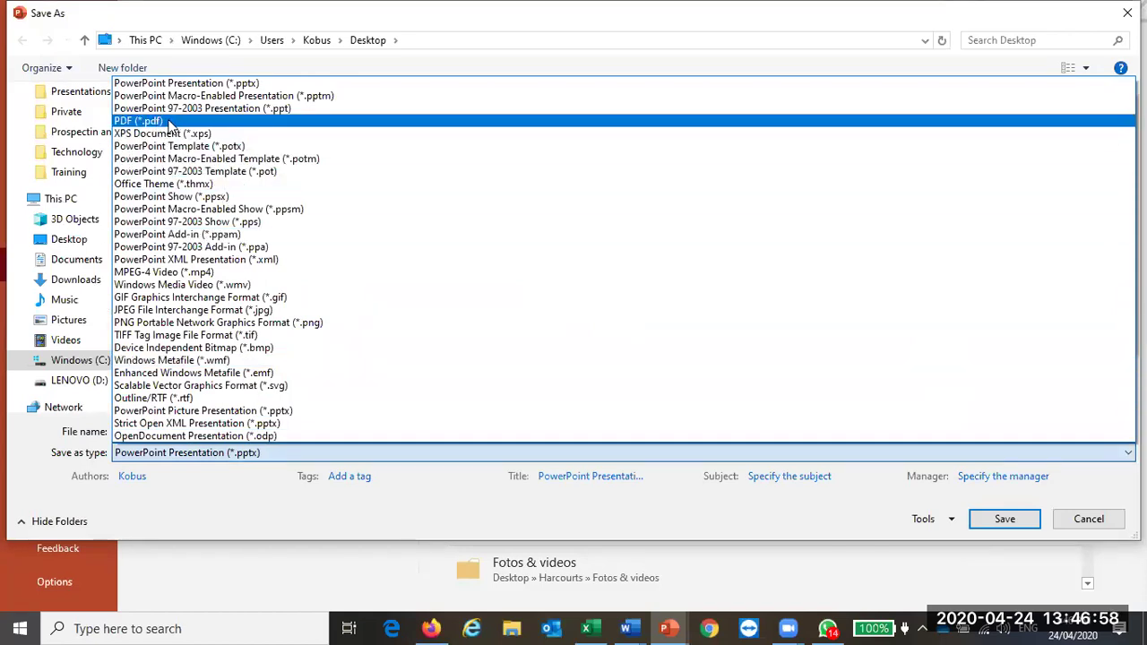
click(167, 121)
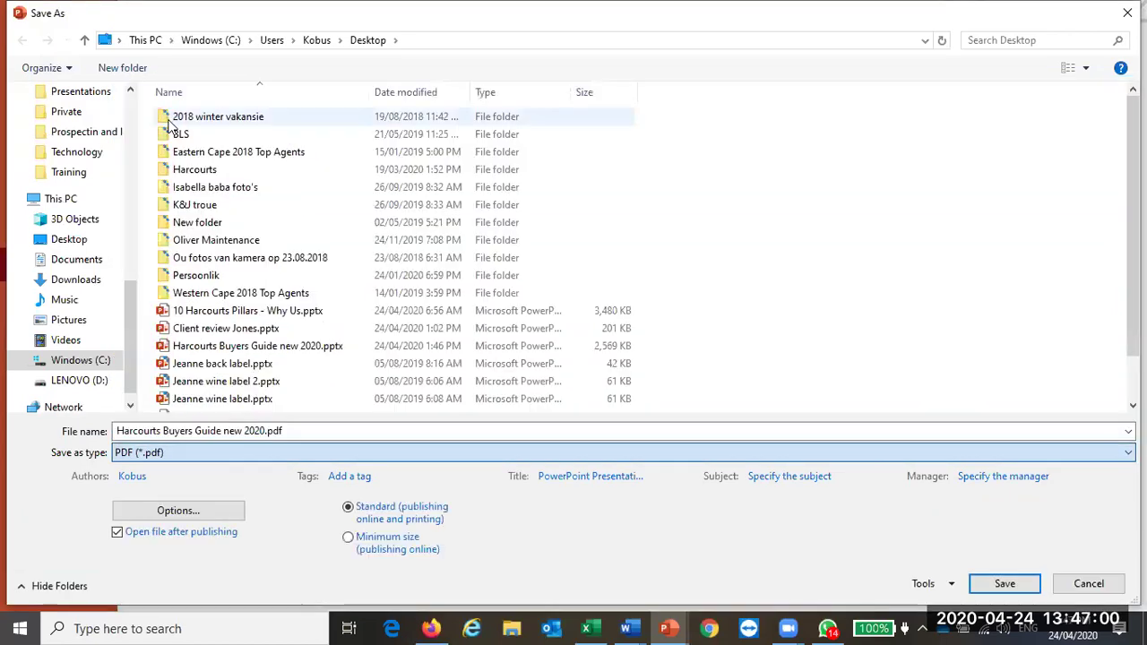
click(1001, 583)
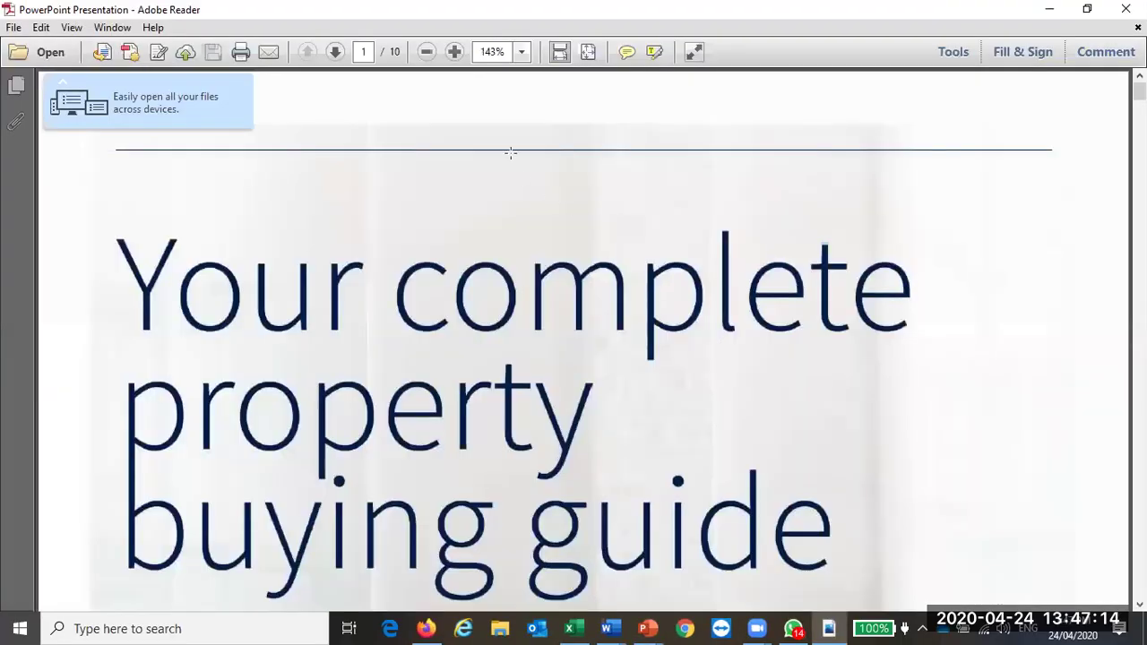
Step: Zoom the PDF out to 66.7% and scroll through the pages to page 10
click(427, 52)
click(427, 52)
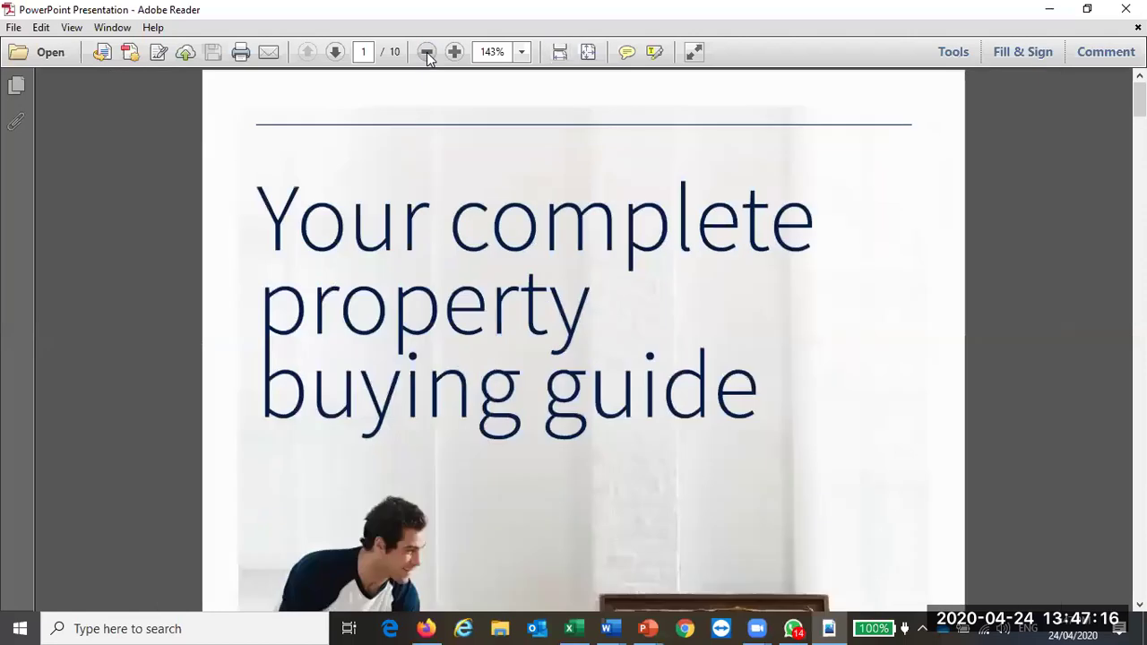
click(426, 52)
click(426, 52)
scroll(763, 277, down, 5)
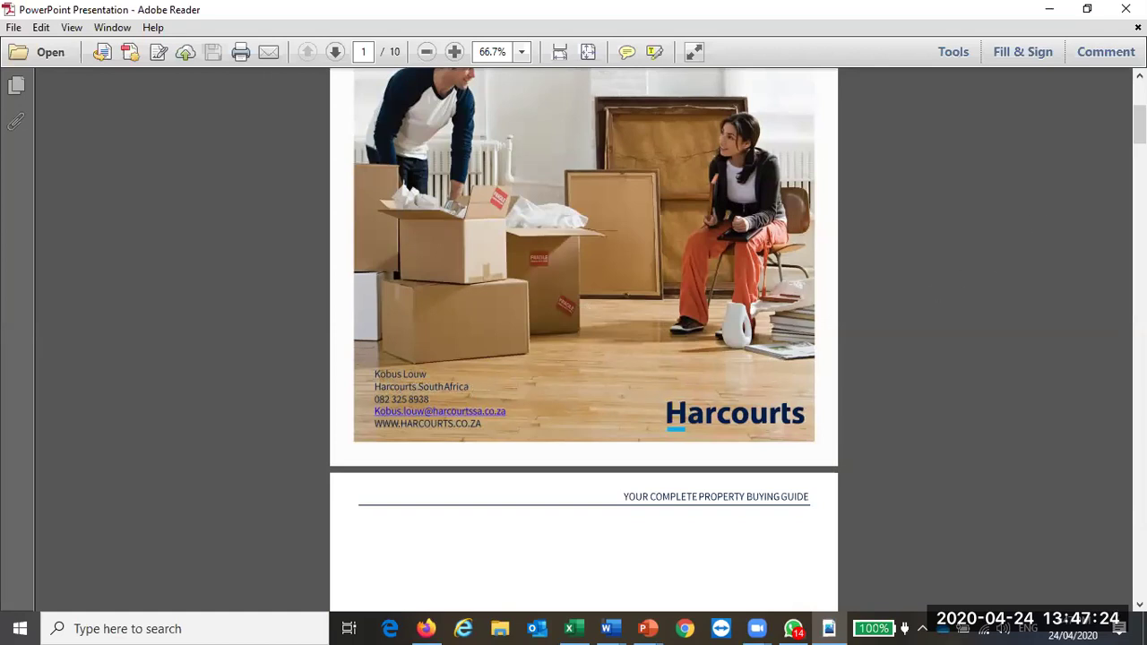
drag(1139, 125, 1138, 563)
scroll(696, 369, down, 3)
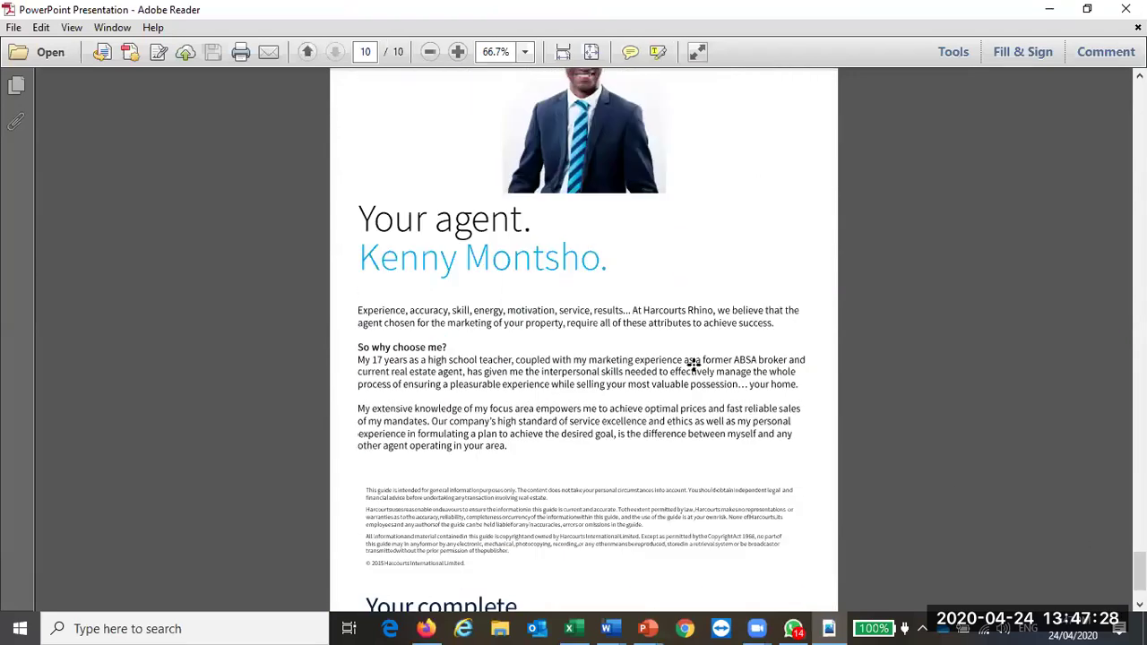
scroll(697, 369, up, 2)
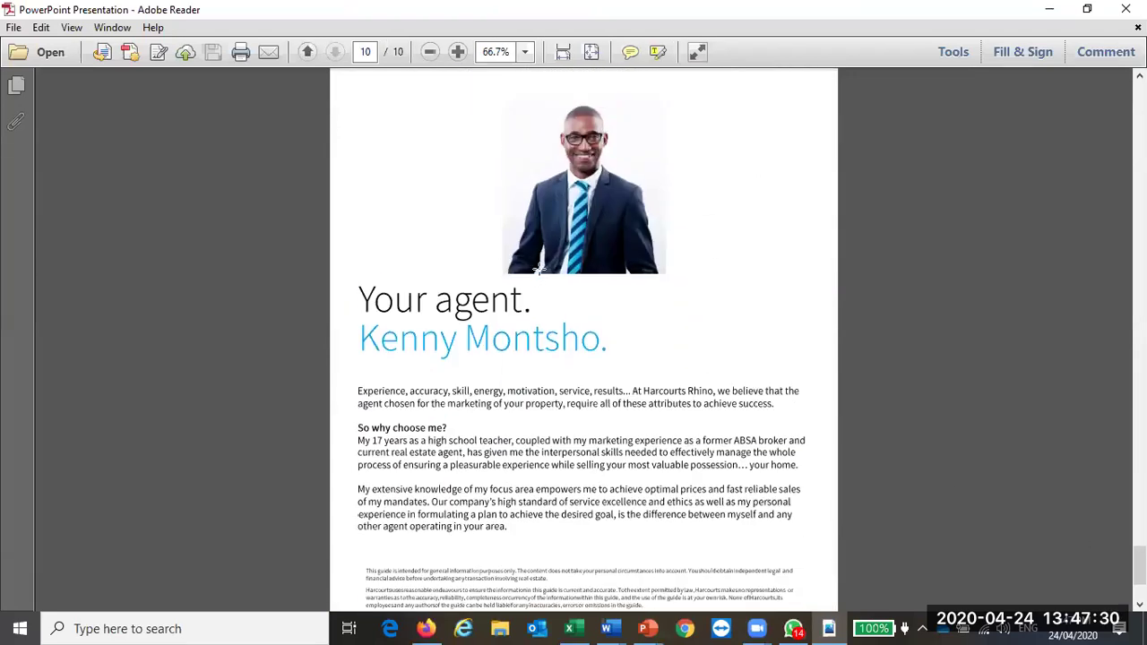
Step: Dismiss the message notification, return to page 1, and close Adobe Reader
click(1116, 499)
scroll(525, 341, up, 1)
scroll(525, 343, down, 4)
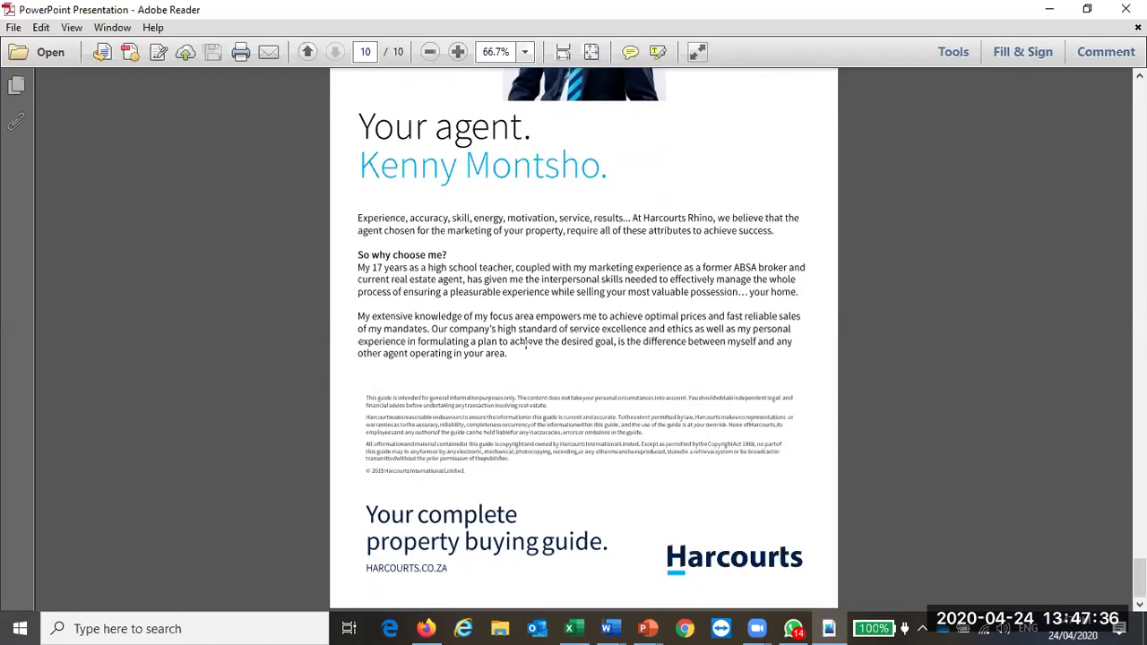
scroll(525, 343, up, 15)
drag(1139, 523, 1140, 102)
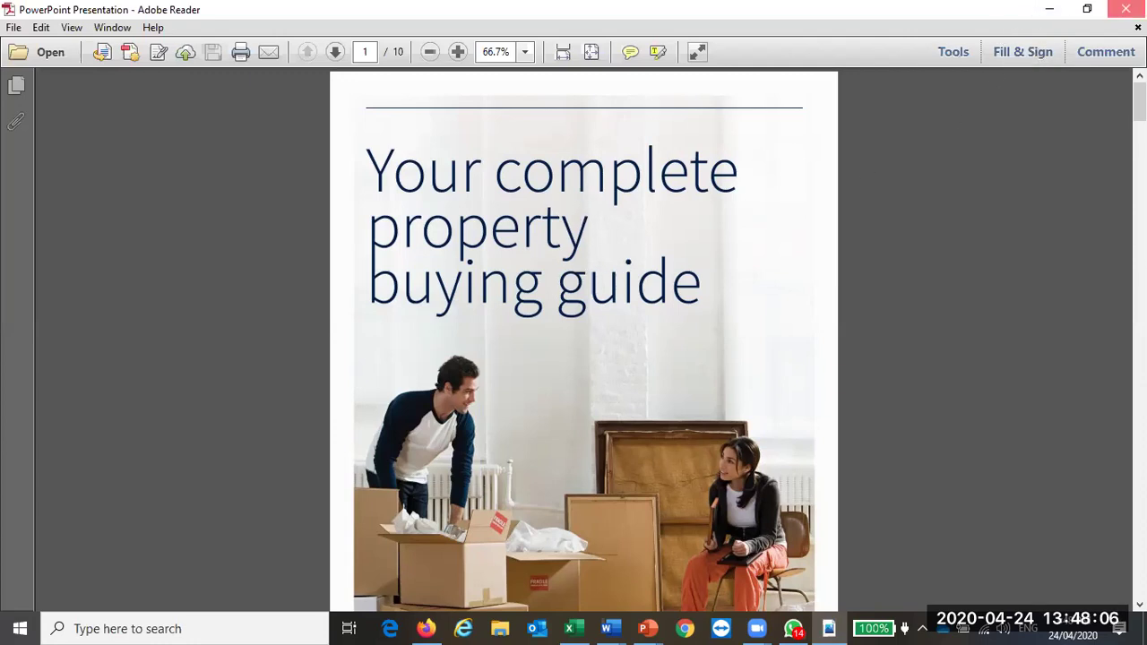
click(1125, 8)
Step: Open the client's unread WhatsApp chat and draft a greeting ending 'Great chatting to you ......'
click(1049, 12)
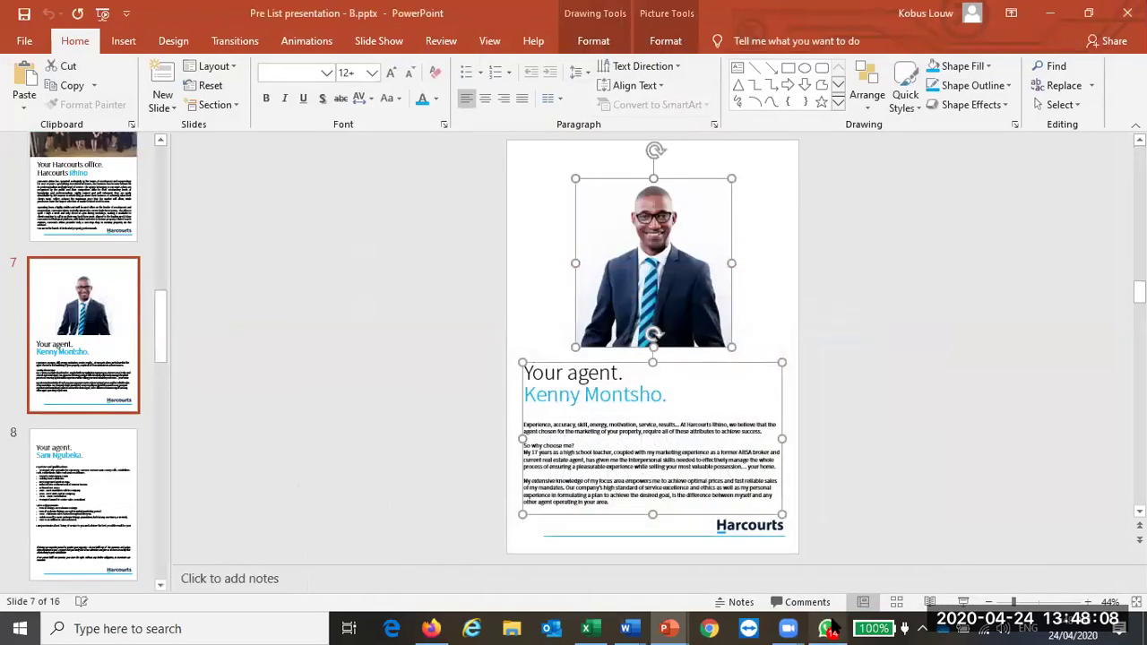
click(829, 628)
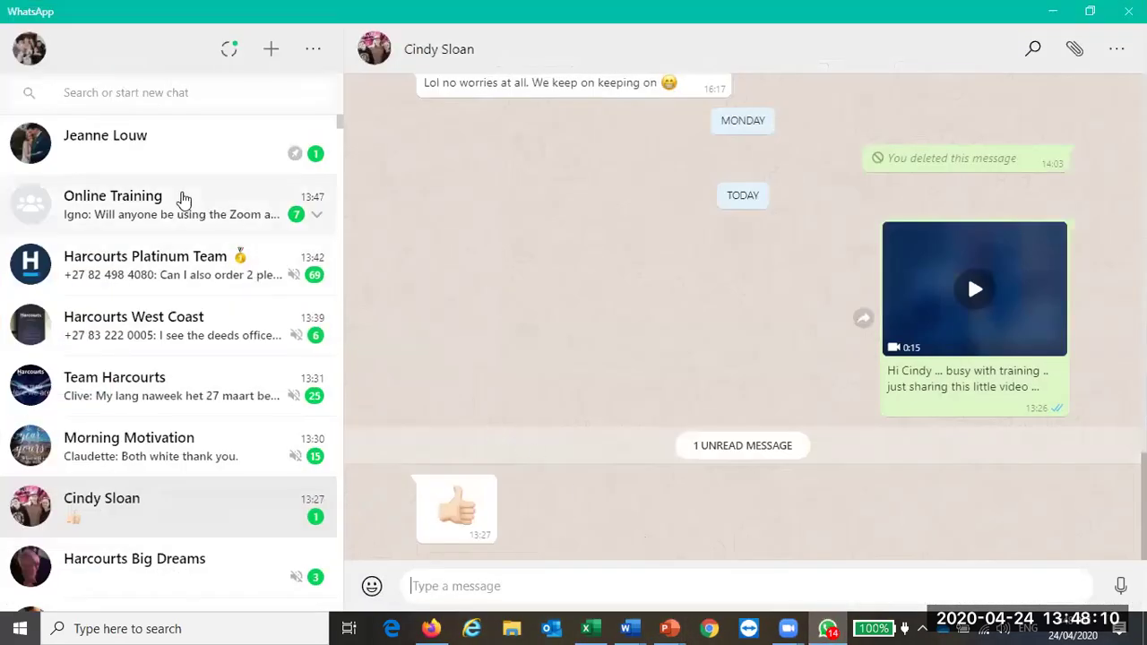
click(139, 500)
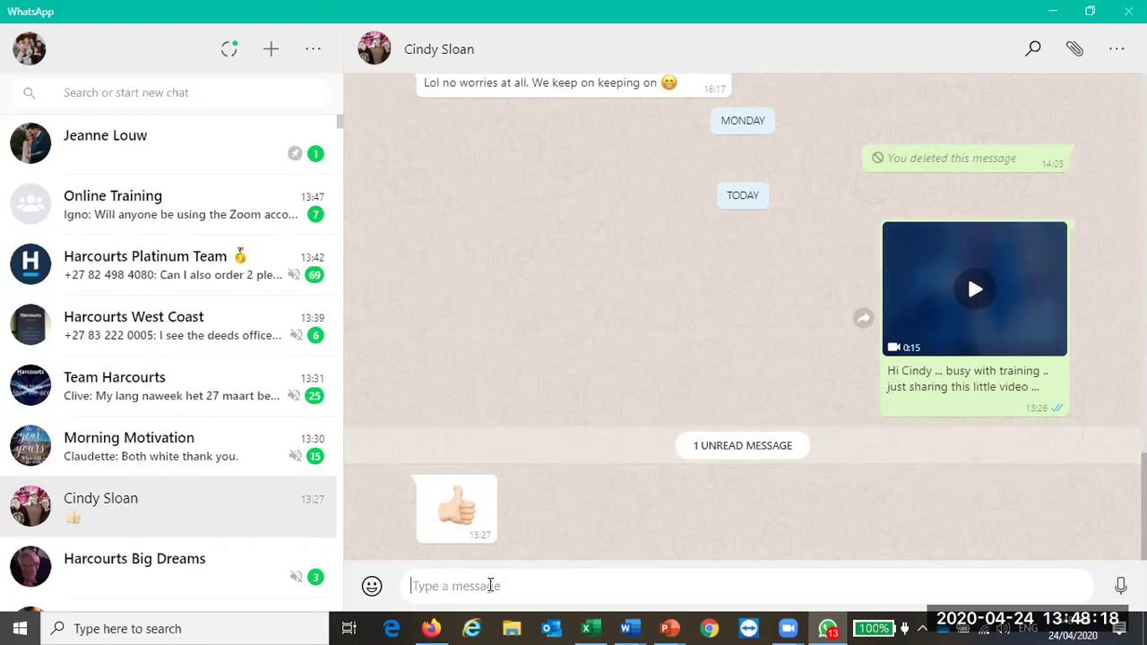
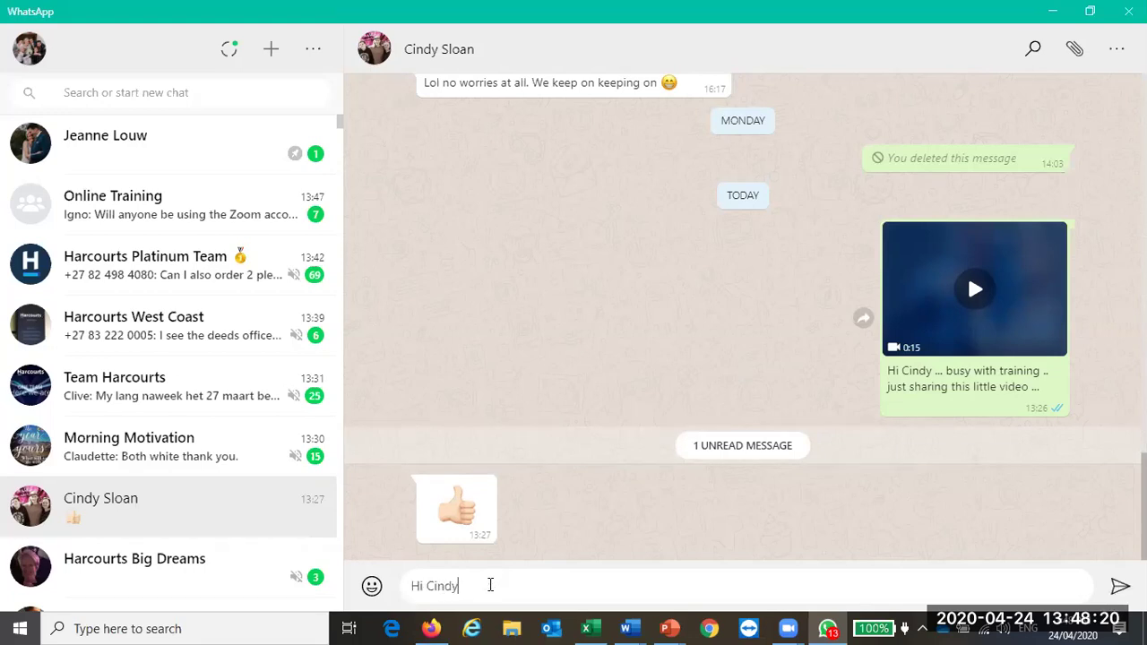
text(. Great)
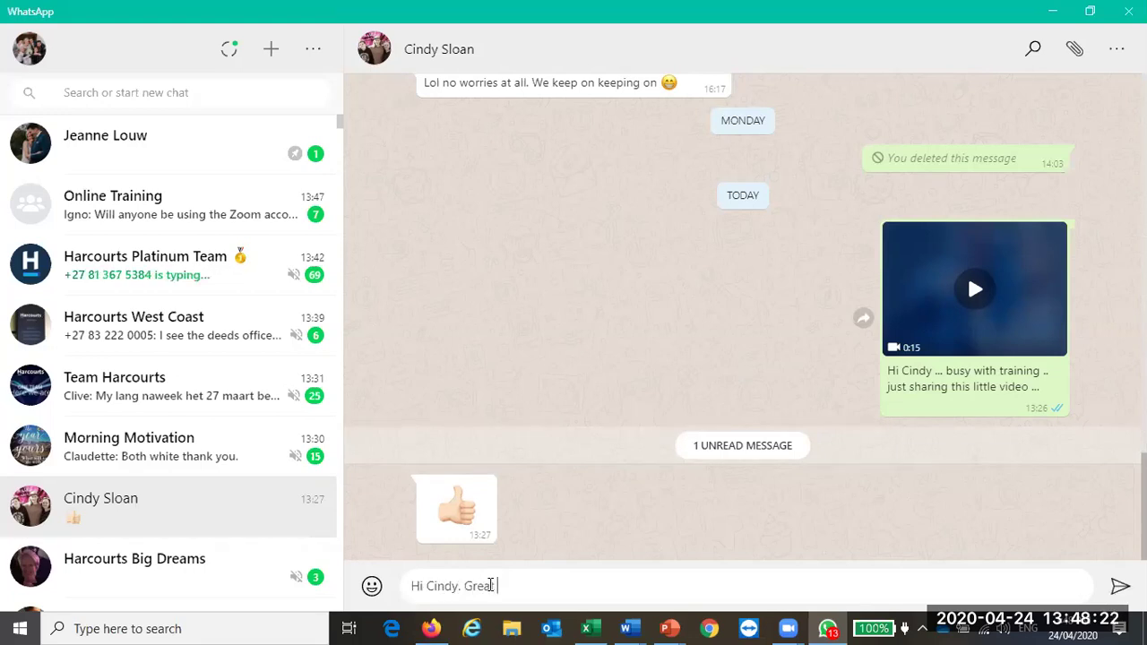
text( chatting to you ......)
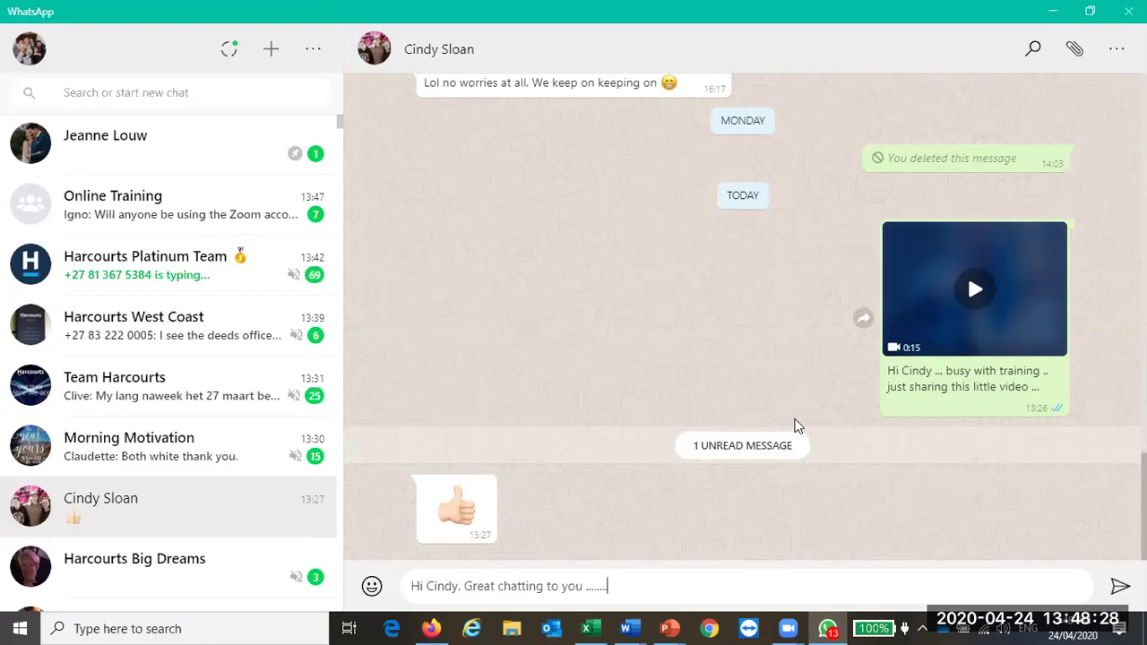
click(1075, 53)
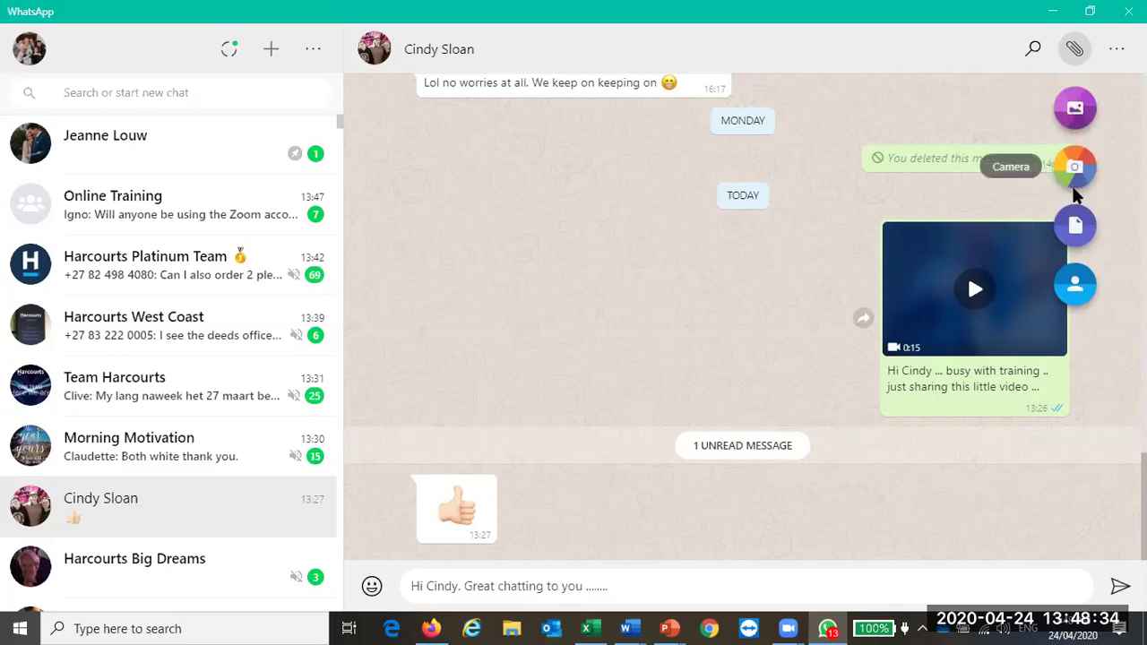
Step: Attach Harcourts Buyers Guide new 2020.pdf from the Desktop folder as a document
click(1076, 227)
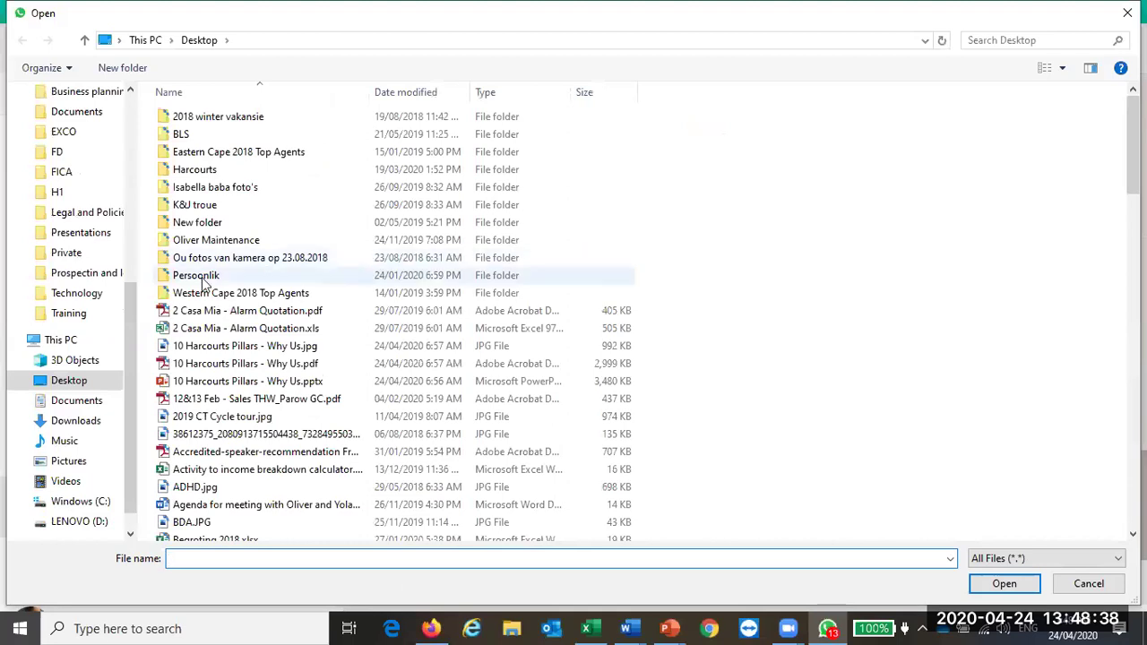
drag(136, 326, 135, 117)
click(88, 131)
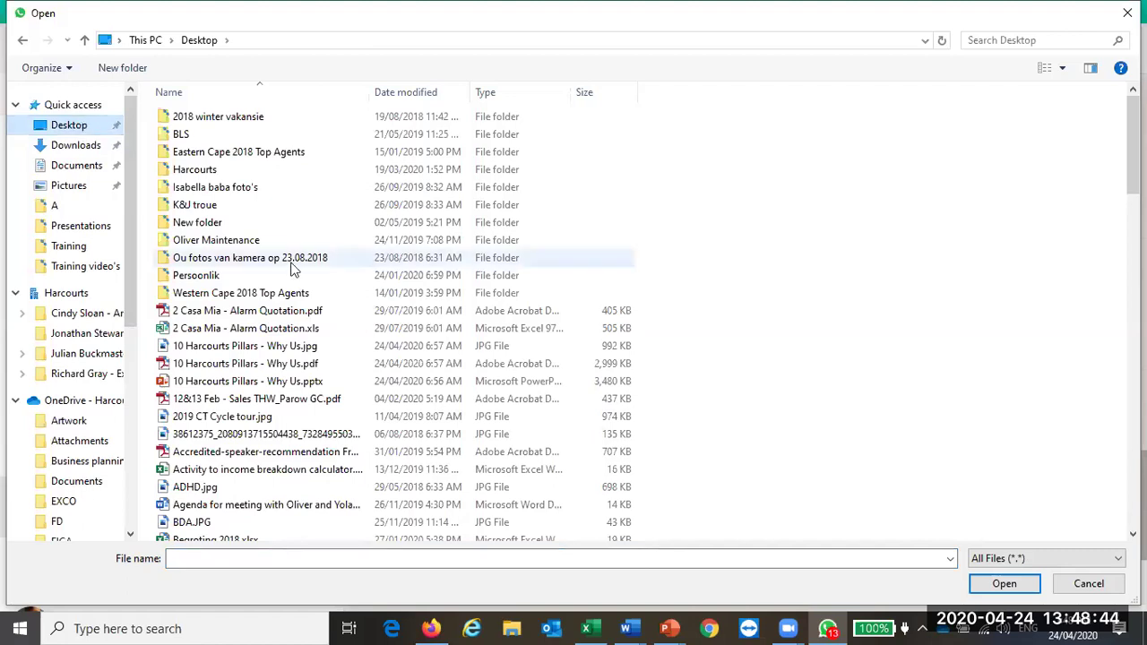
scroll(300, 269, down, 5)
scroll(300, 269, down, 5)
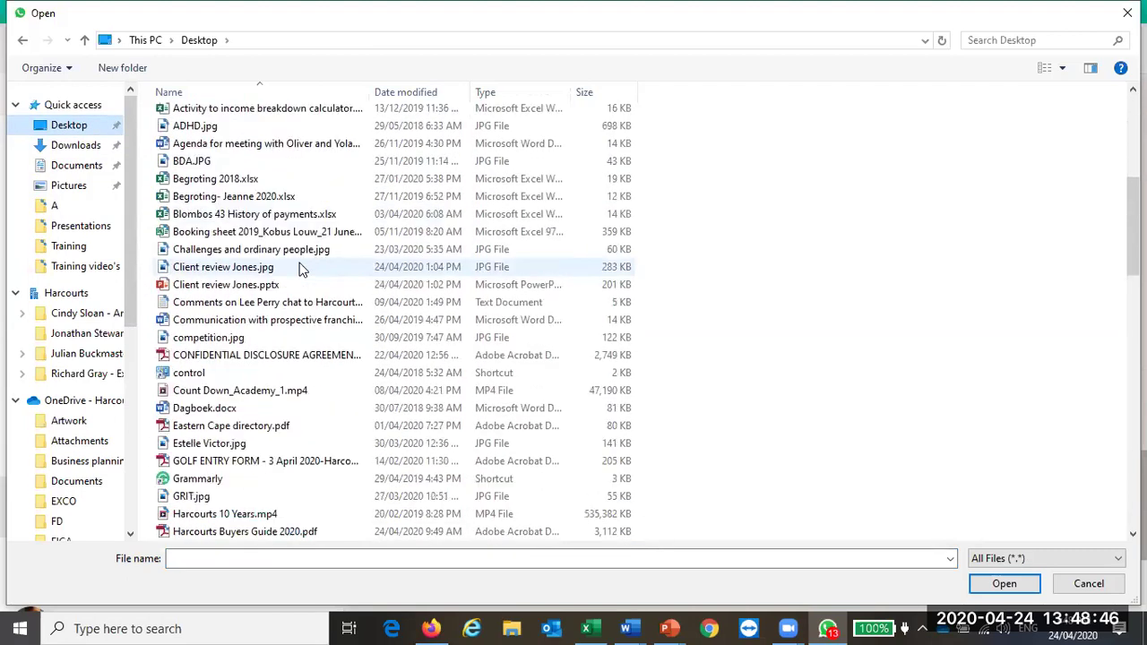
scroll(300, 269, up, 4)
scroll(300, 269, up, 6)
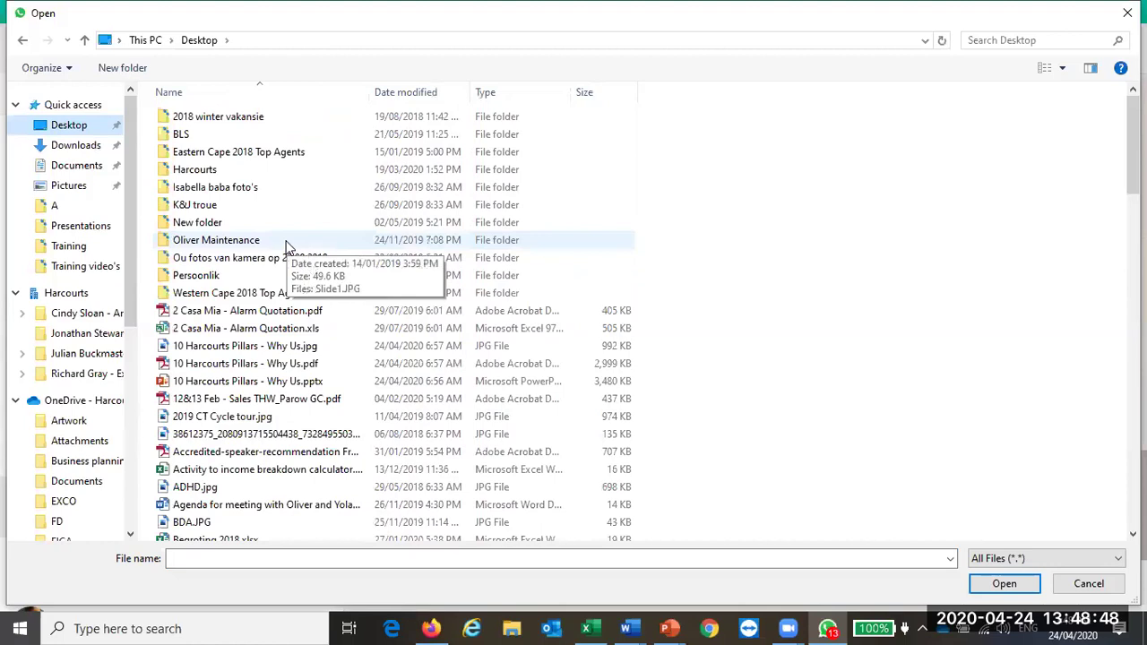
scroll(286, 245, down, 7)
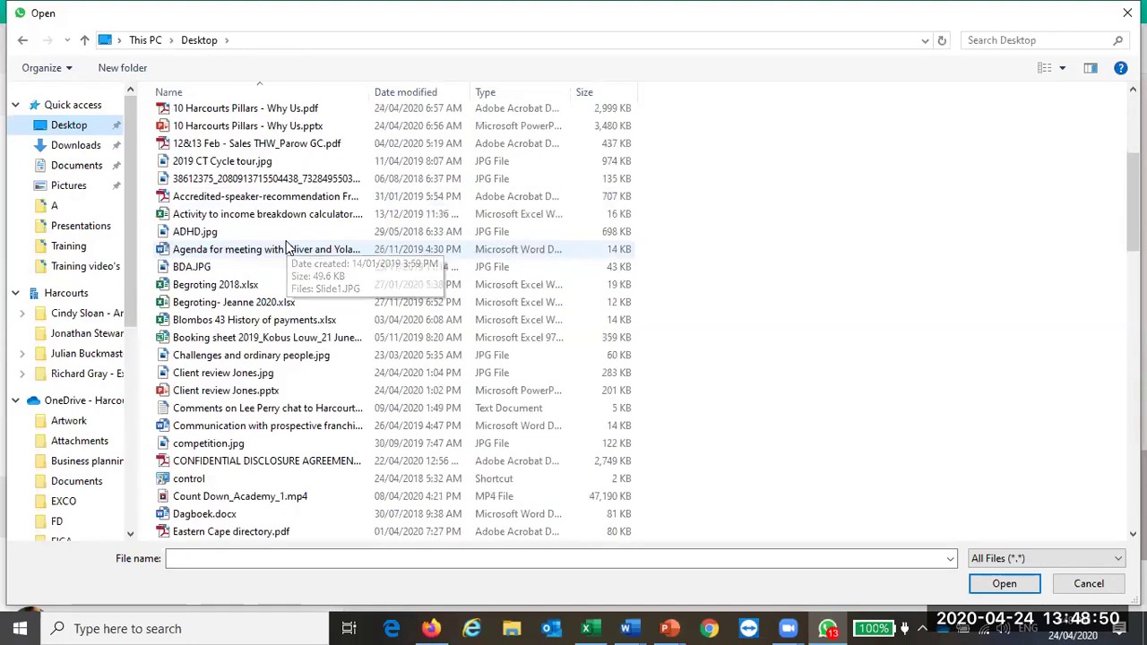
scroll(286, 245, down, 4)
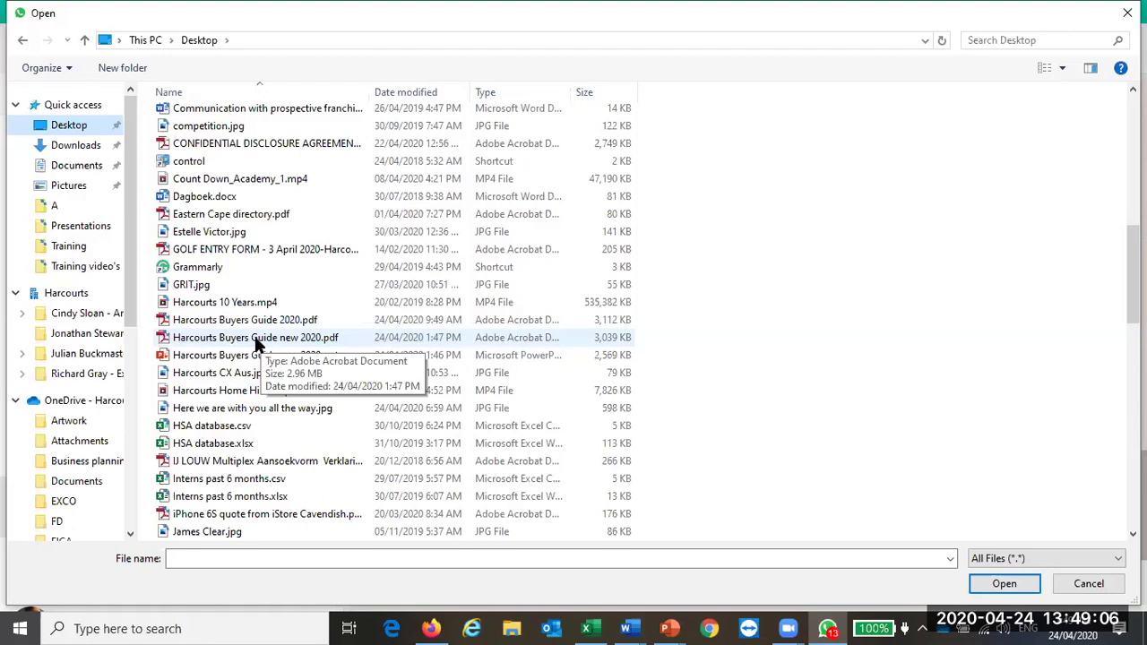
double_click(256, 339)
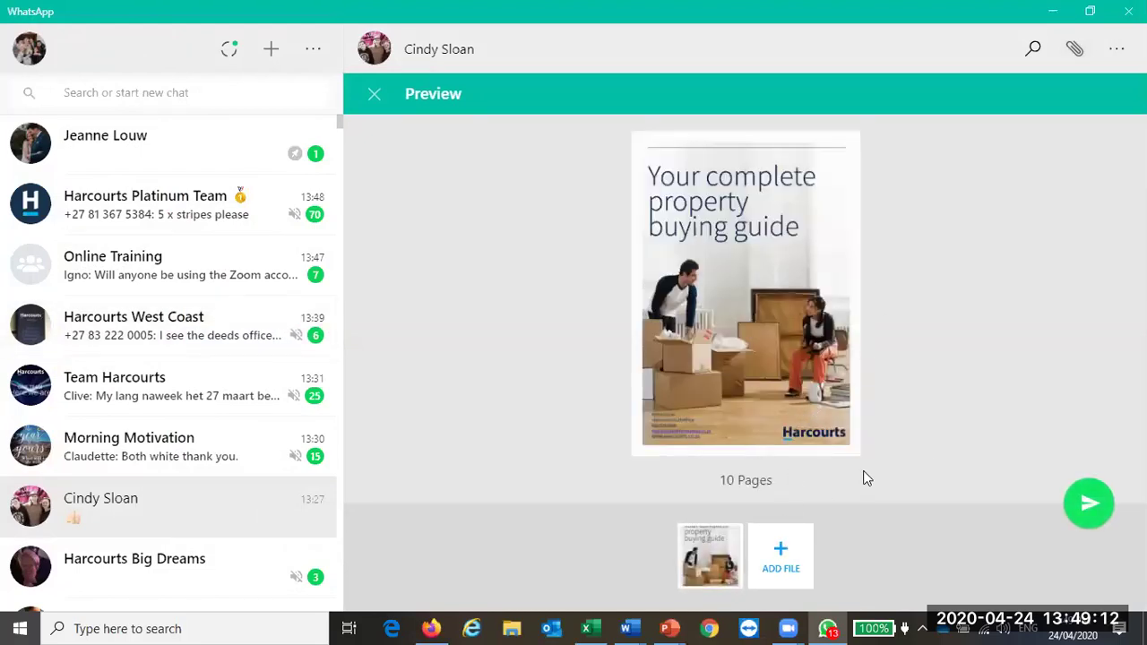
Step: Send the buyers guide PDF, then replace the draft's end with 'More training .' and send it
click(1088, 504)
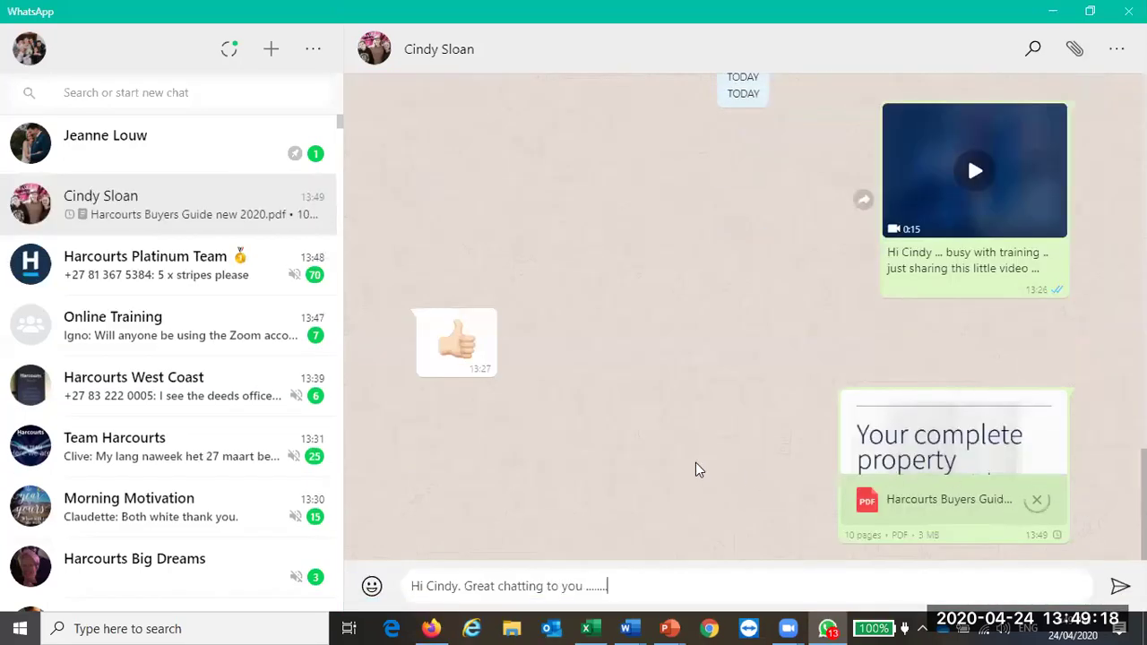
click(969, 474)
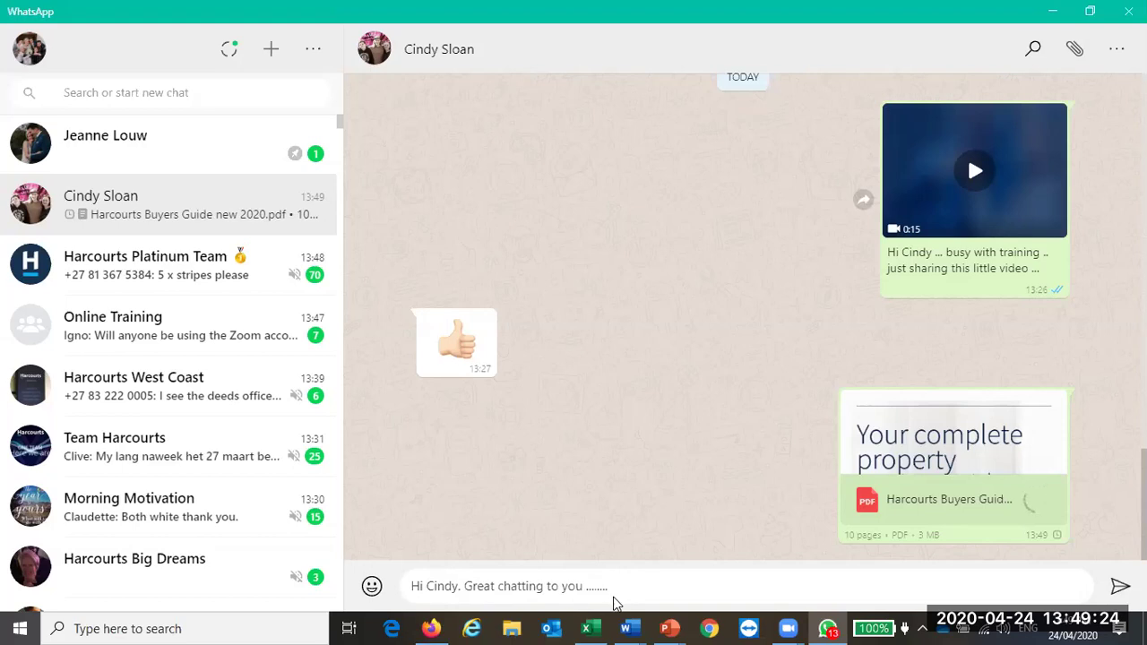
drag(609, 587, 462, 605)
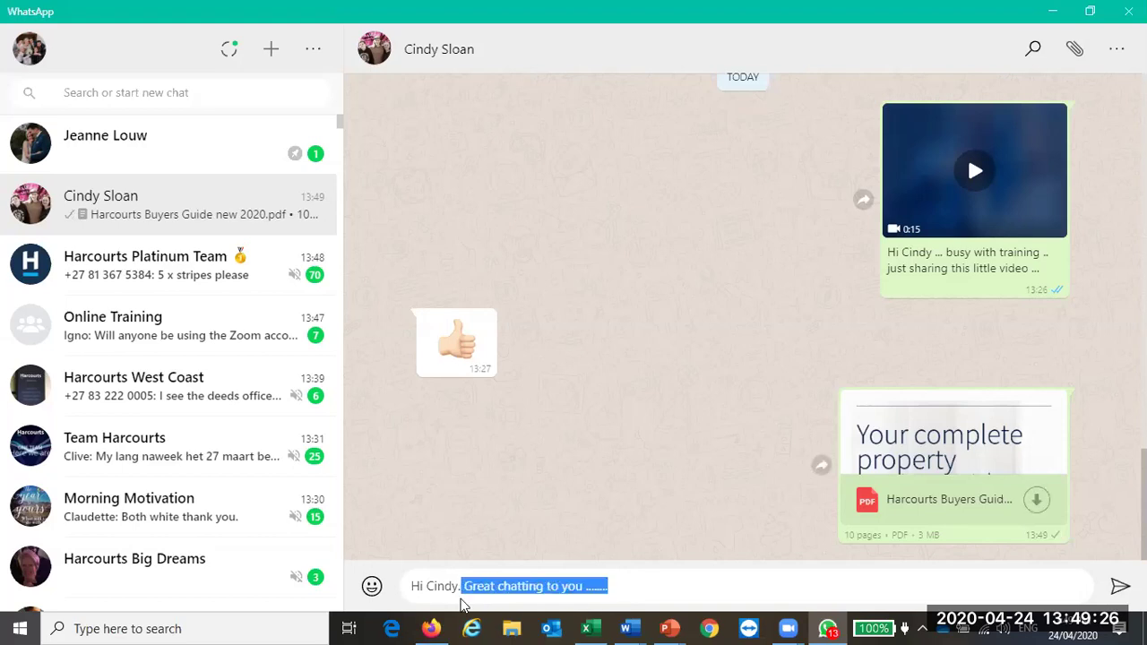
key(BackSpace)
text(More traqining)
key(BackSpace)
key(BackSpace)
key(BackSpace)
key(BackSpace)
key(BackSpace)
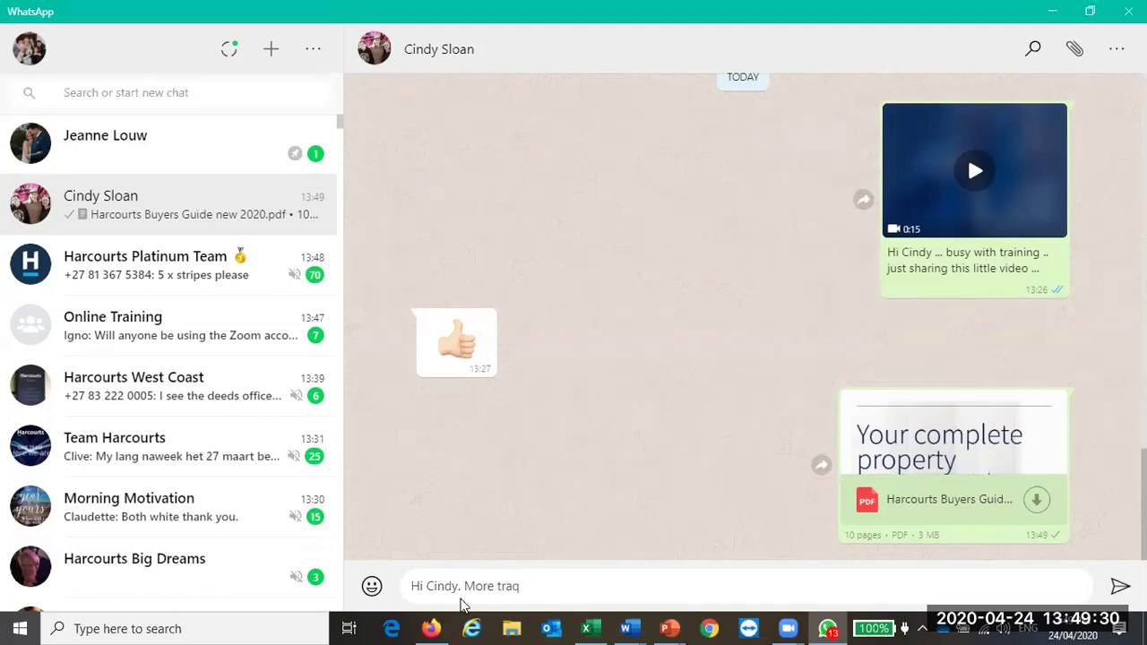
text(ining ....)
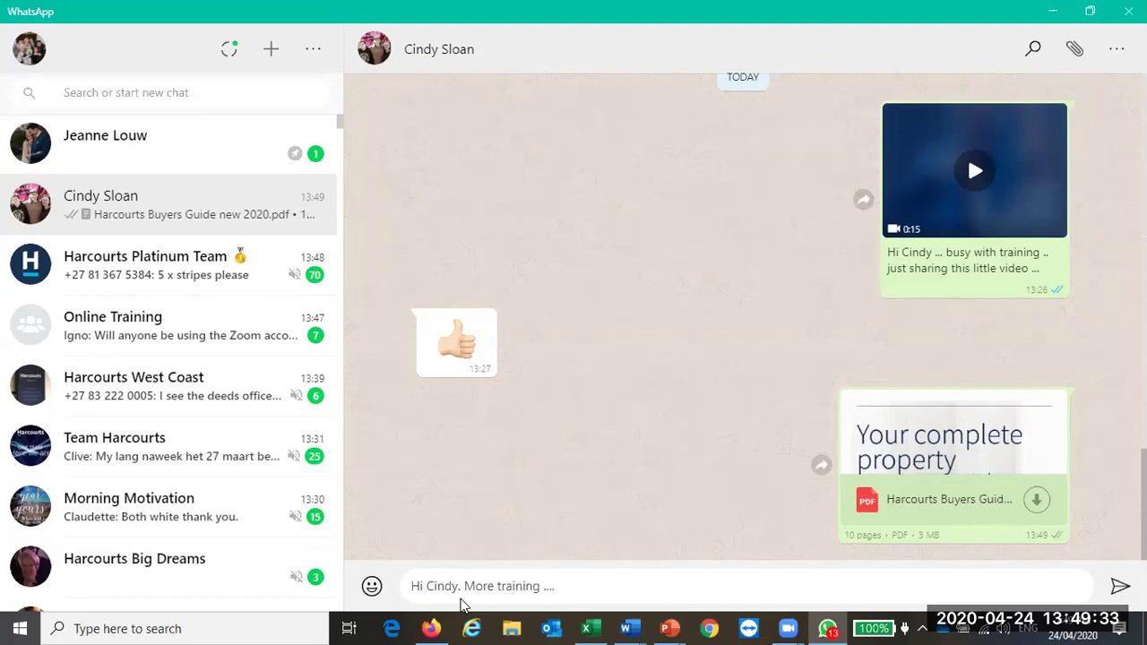
key(Return)
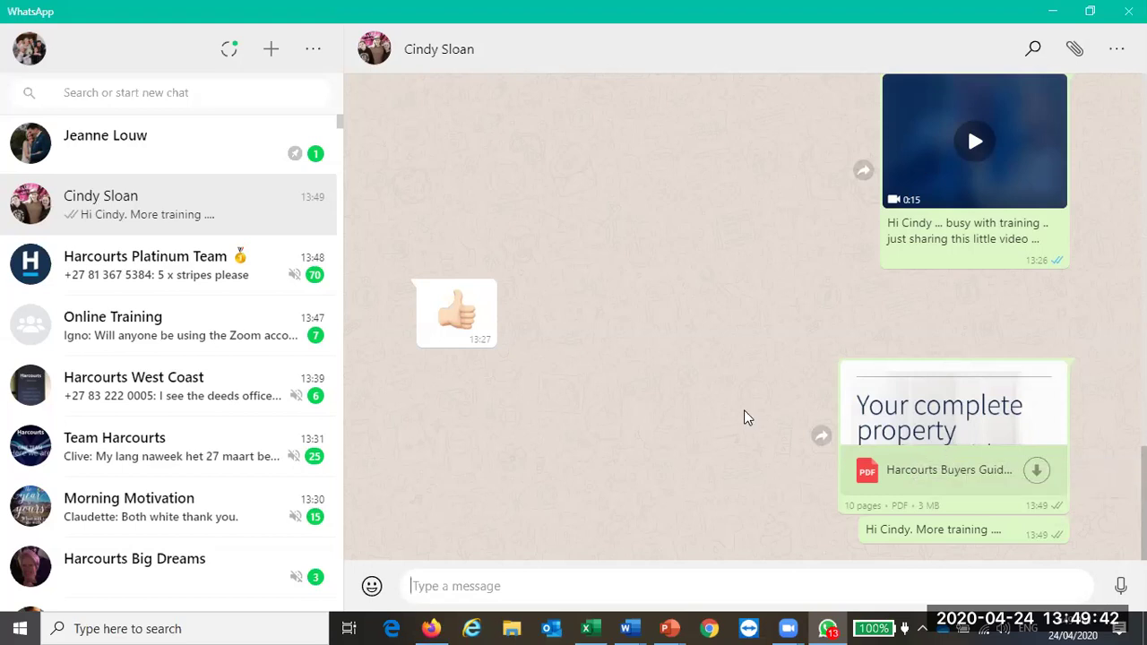
click(1046, 18)
Step: Close Pre List presentation - B.pptx to reveal the Harcourts Property Guides page
click(891, 271)
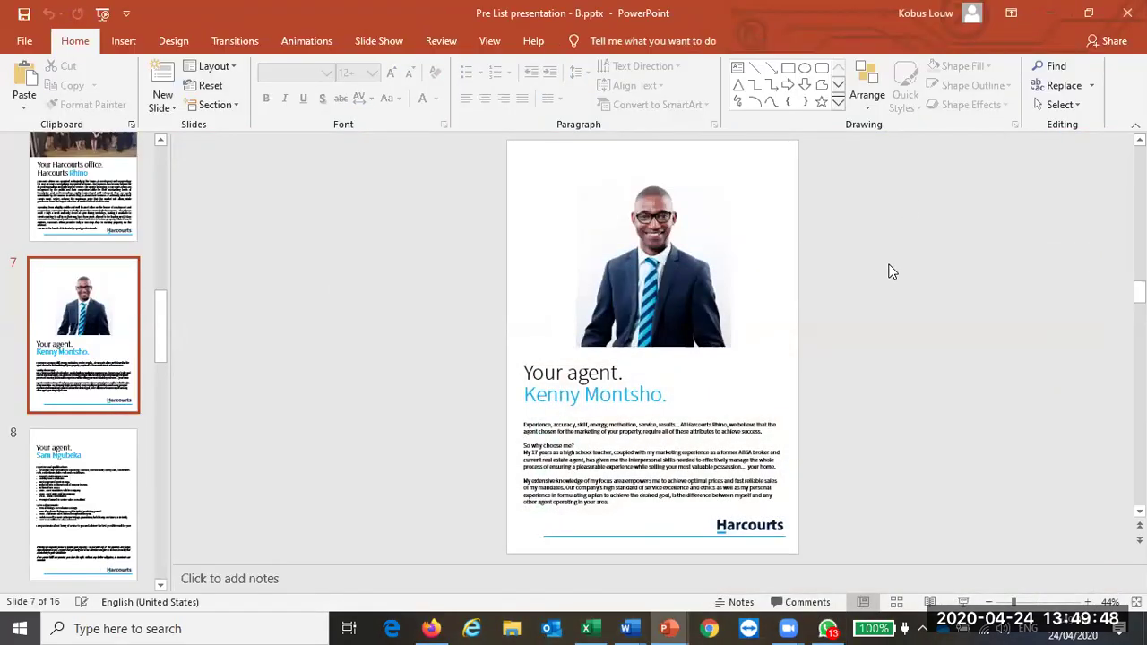
click(72, 391)
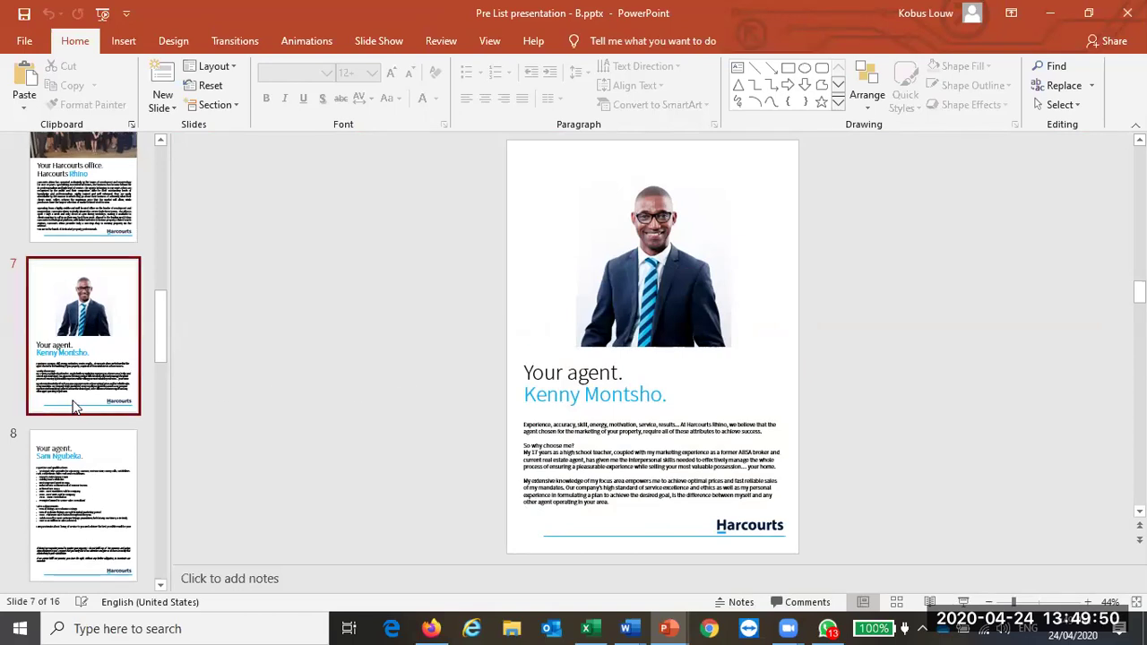
scroll(74, 404, up, 10)
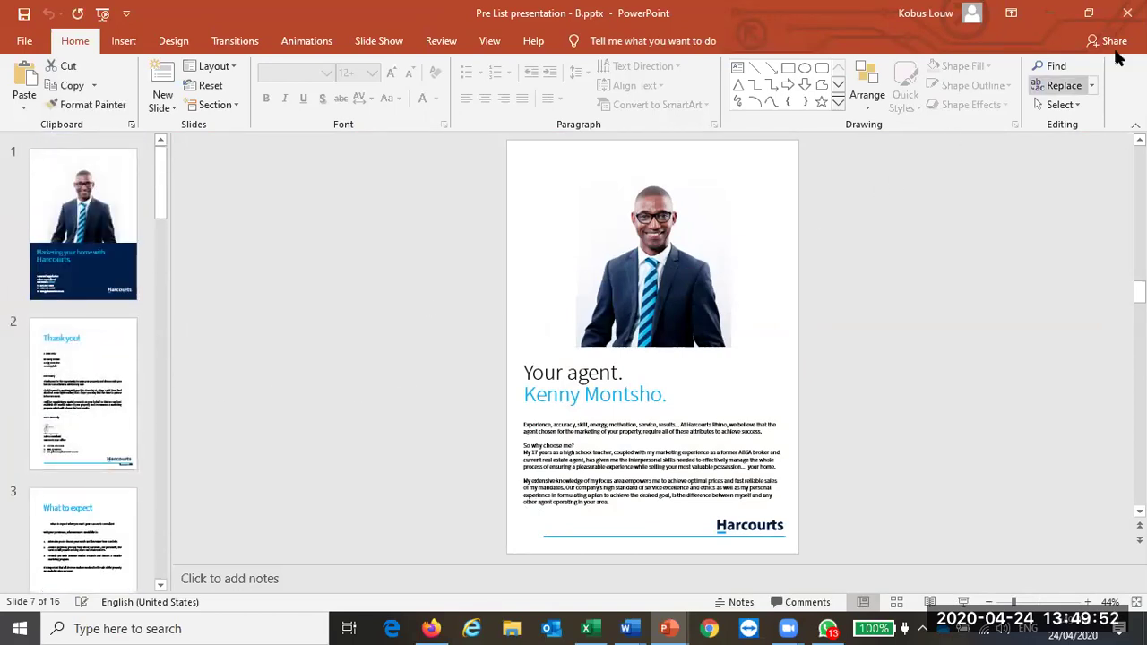
click(1126, 12)
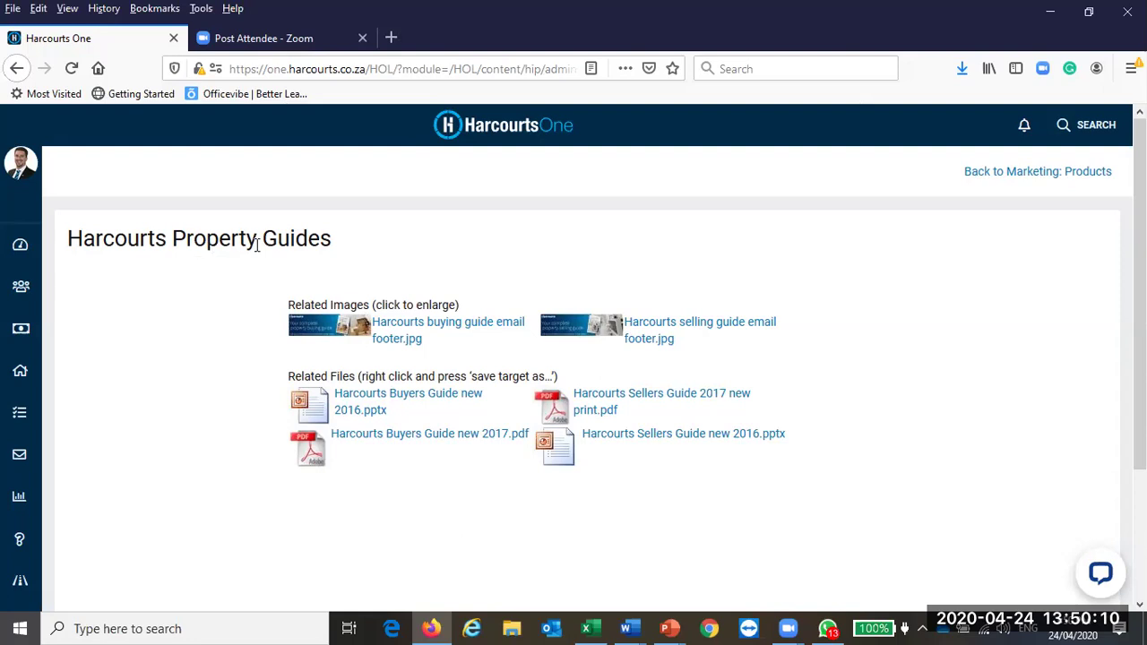
Step: From Marketing Products, browse the Listing Tools E-Campaign PNG slides page, then go back
click(16, 68)
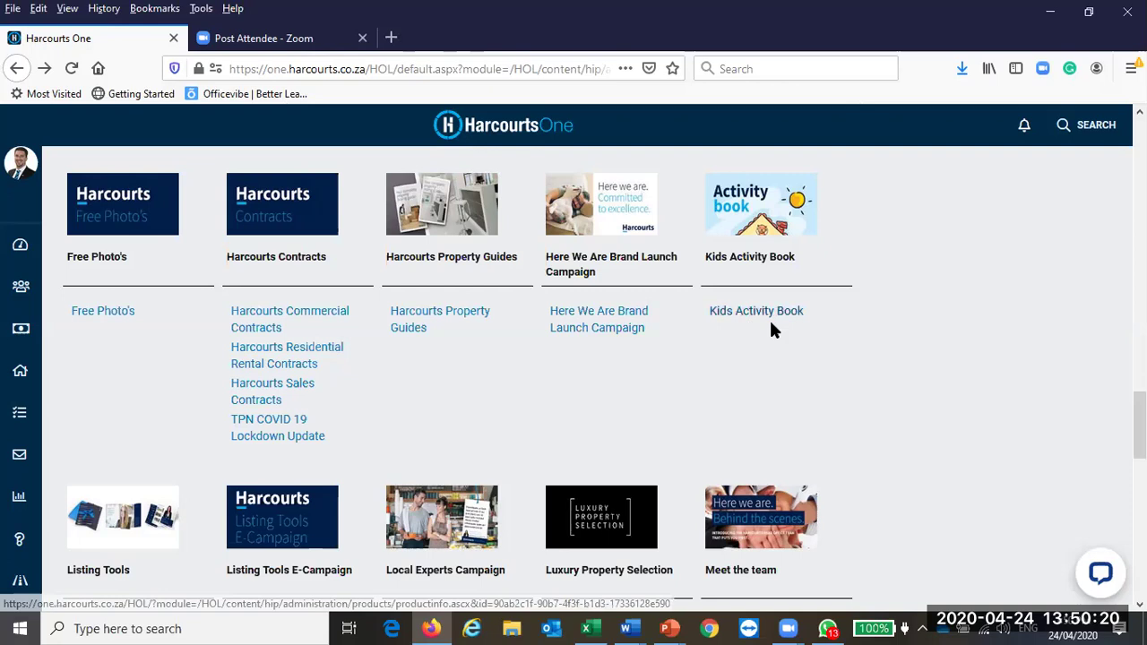
scroll(874, 349, down, 3)
scroll(876, 348, down, 2)
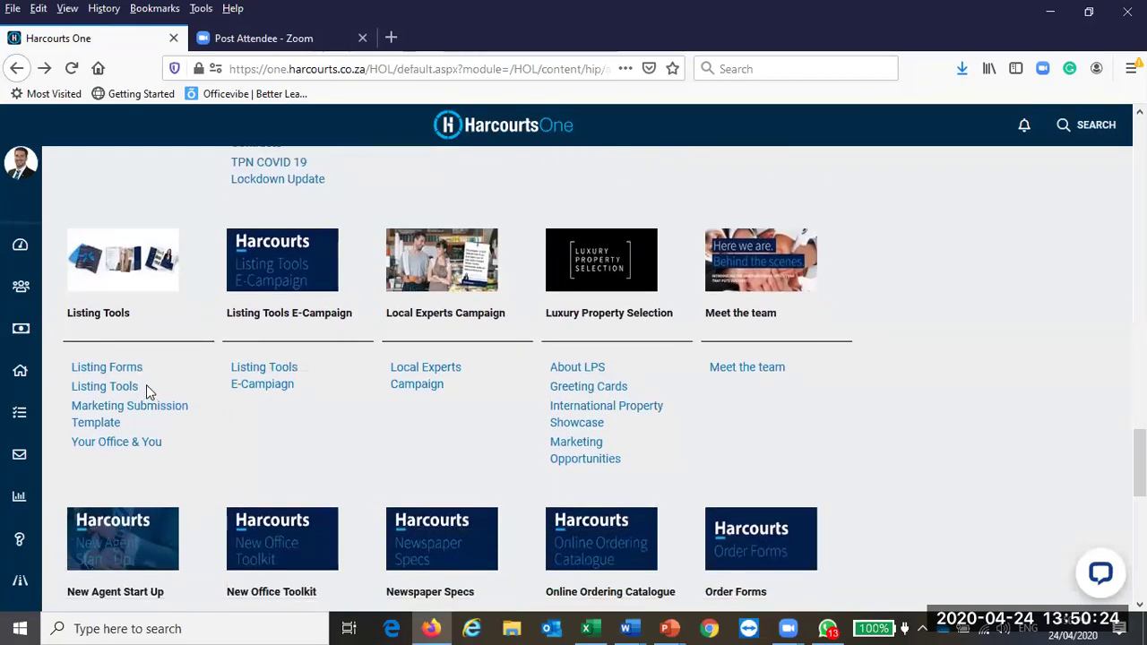
scroll(114, 392, down, 1)
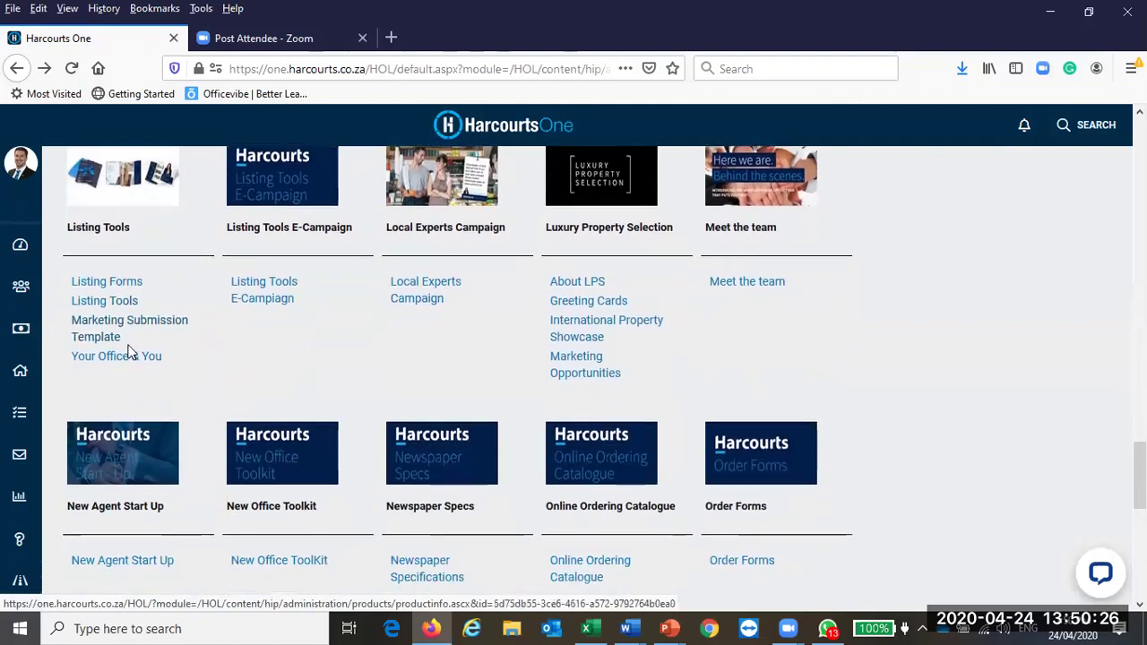
scroll(125, 358, up, 1)
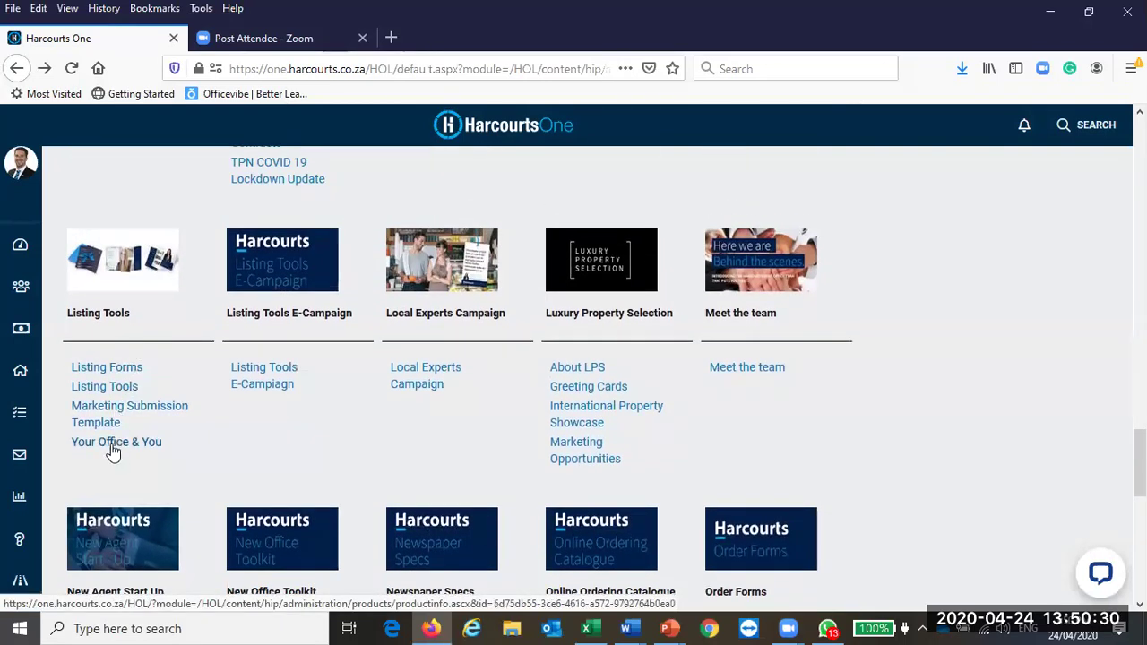
click(263, 392)
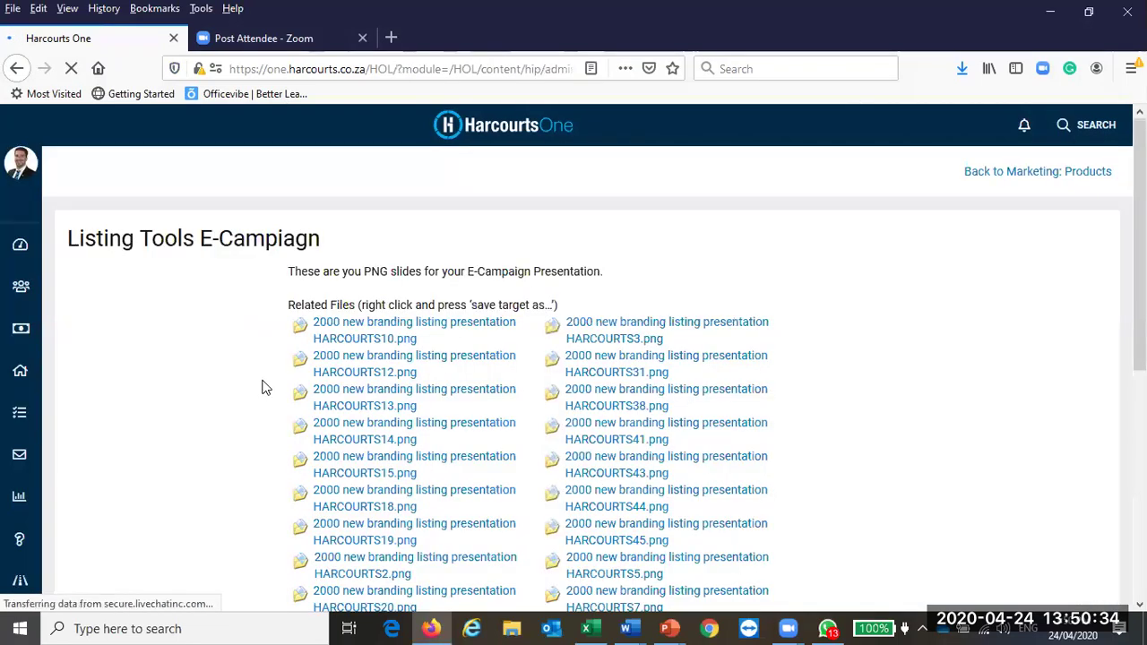
scroll(598, 400, down, 8)
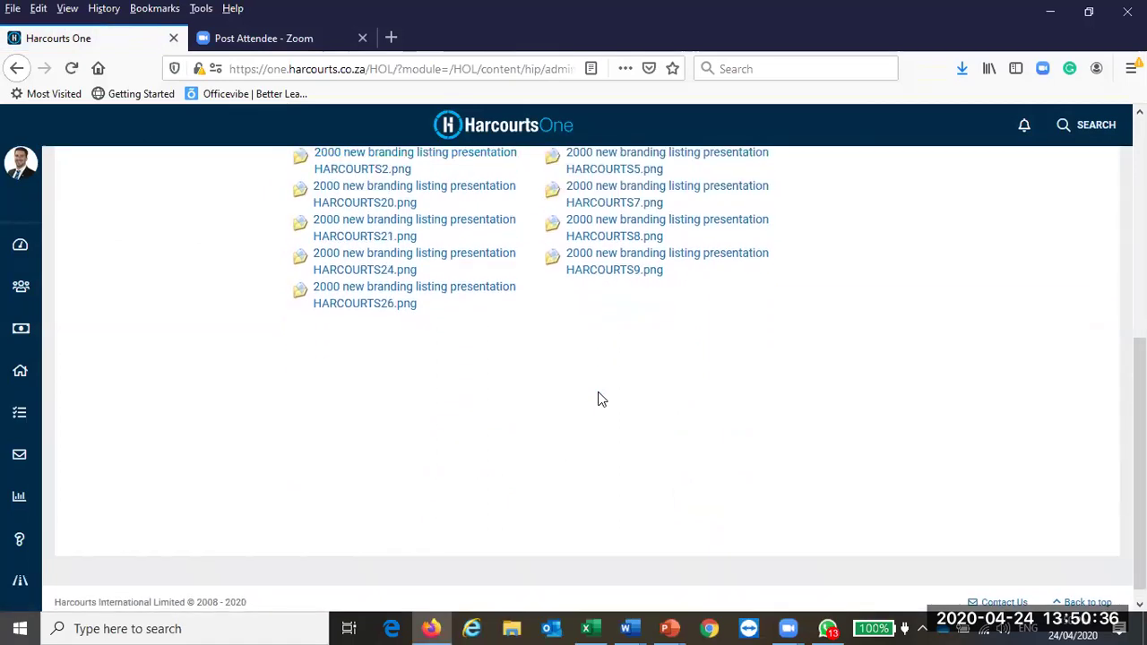
scroll(599, 400, up, 6)
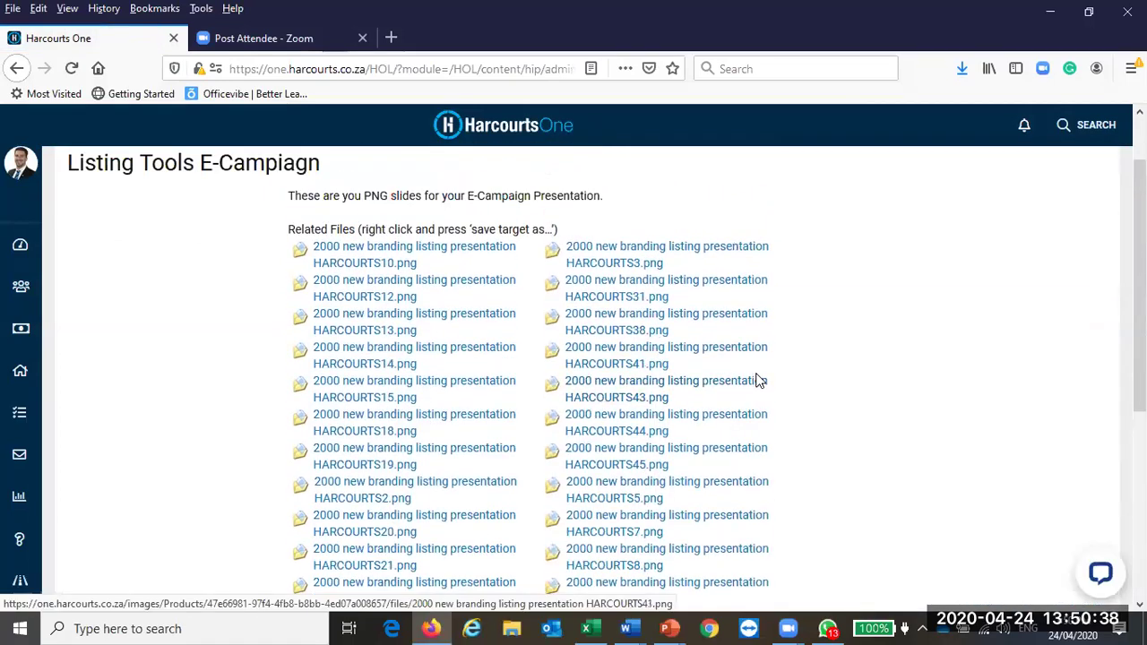
scroll(784, 401, up, 2)
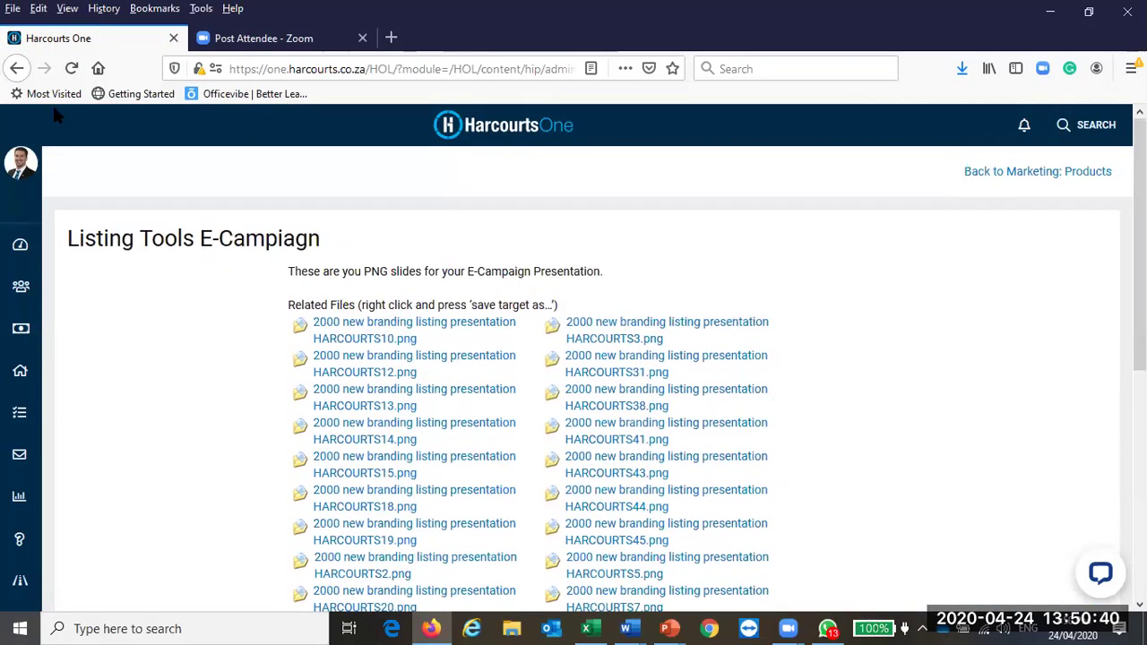
click(17, 69)
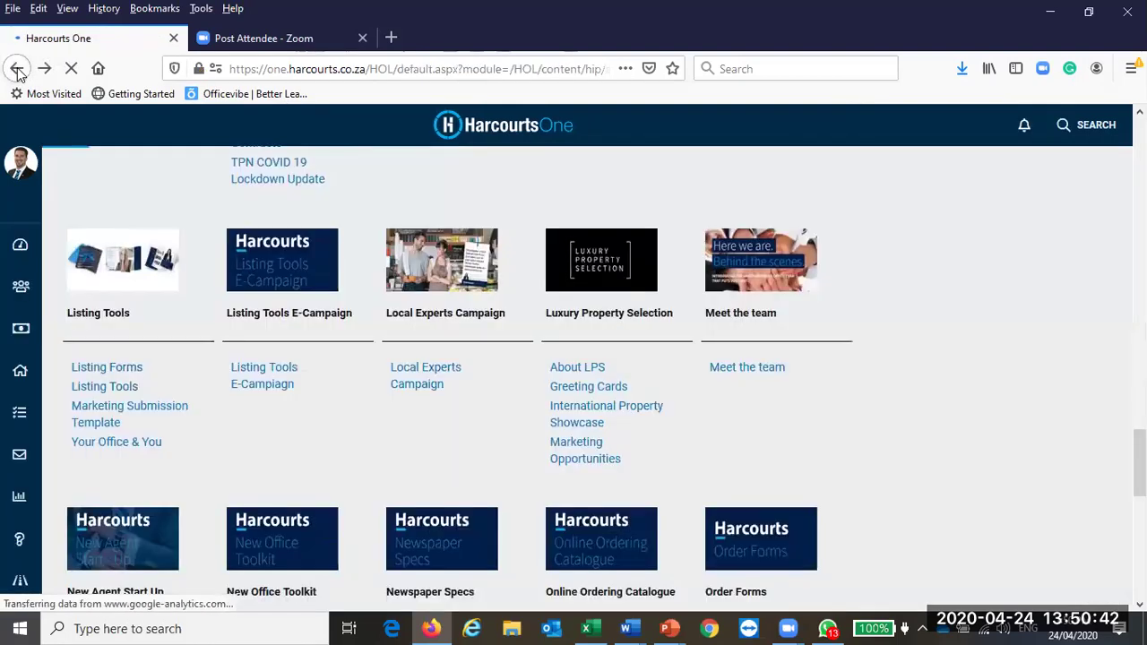
Step: Look over the Local Experts Campaign page's PDF files, then go back to Marketing Products
click(419, 374)
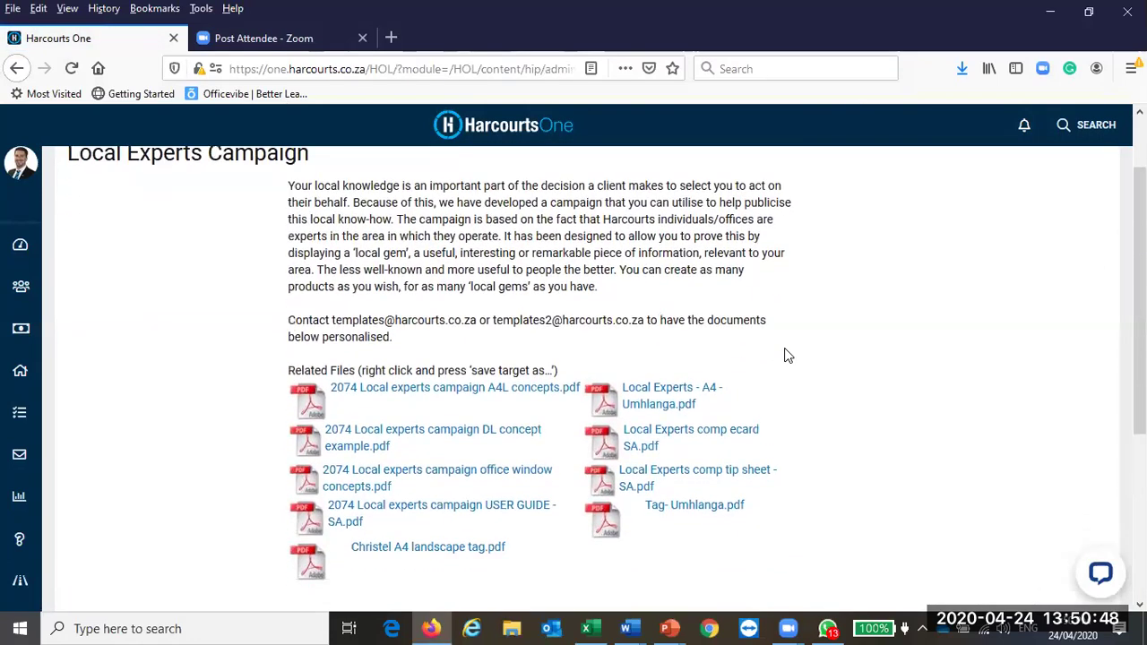
scroll(727, 380, down, 2)
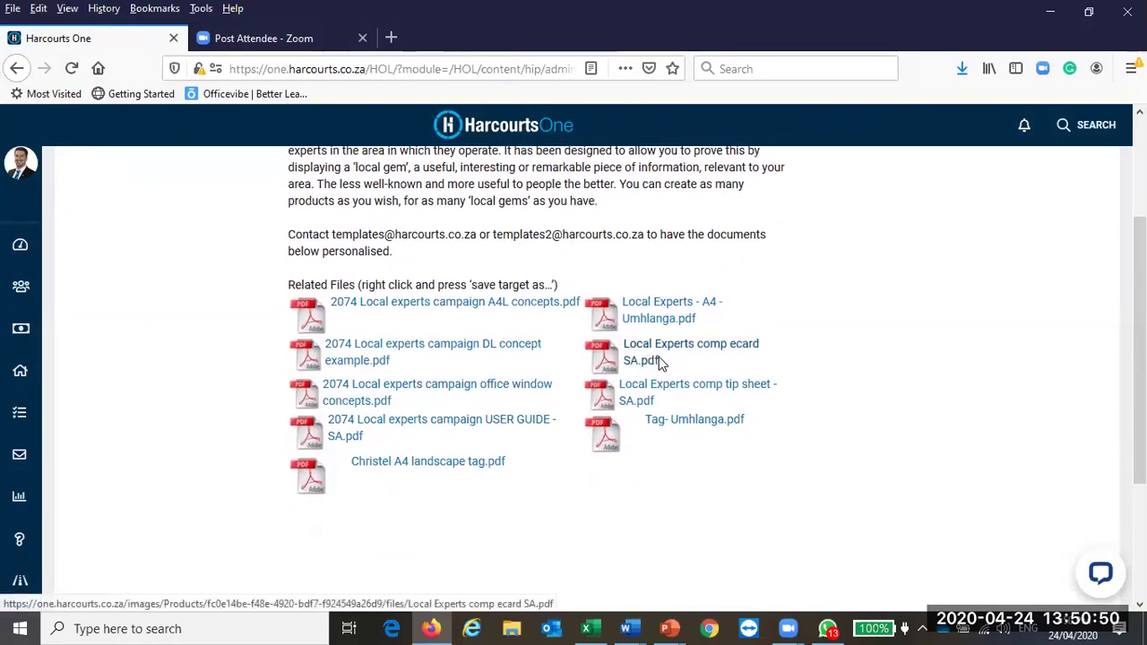
scroll(348, 279, up, 2)
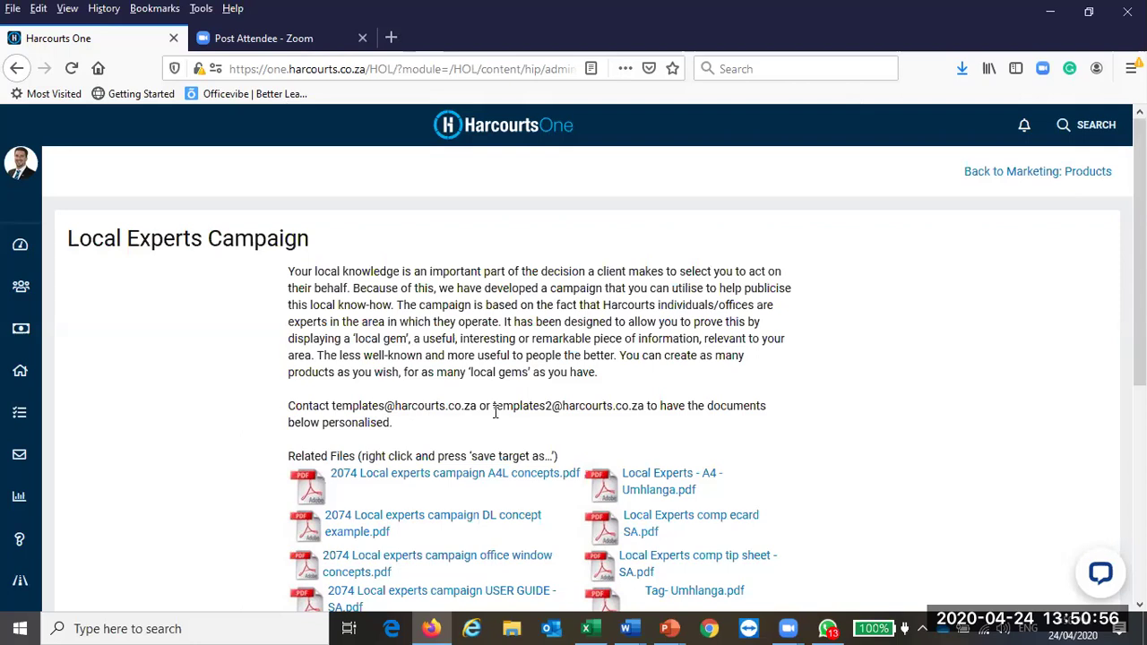
click(16, 70)
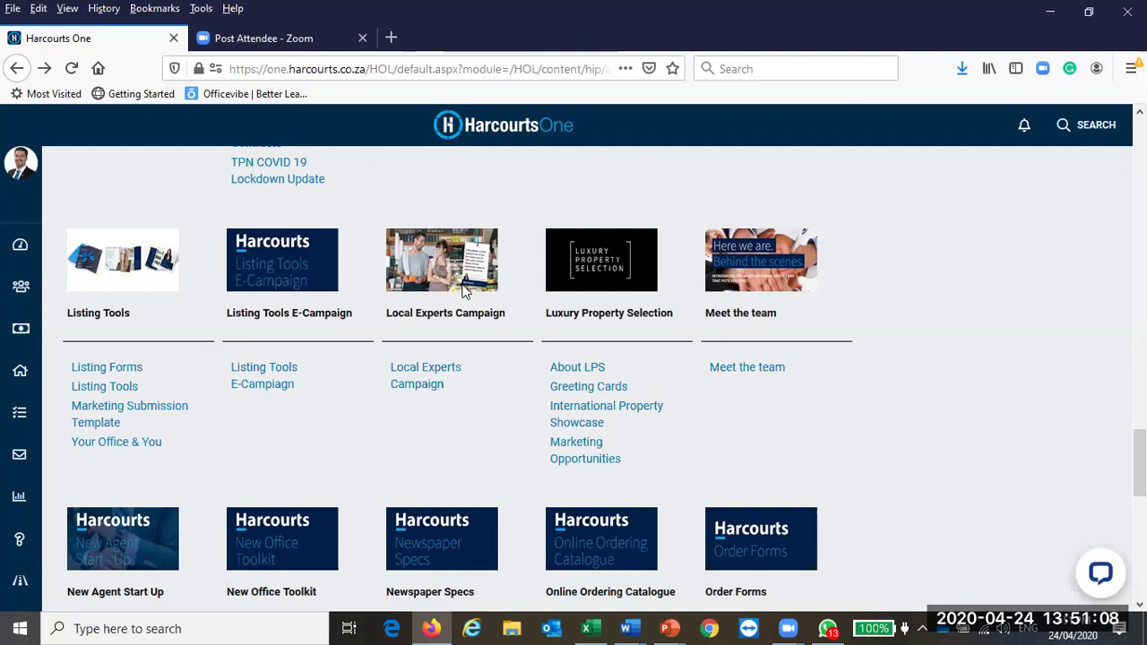
Step: Open Our Promise and review its service plan slide images and promise certificate files
scroll(954, 389, down, 5)
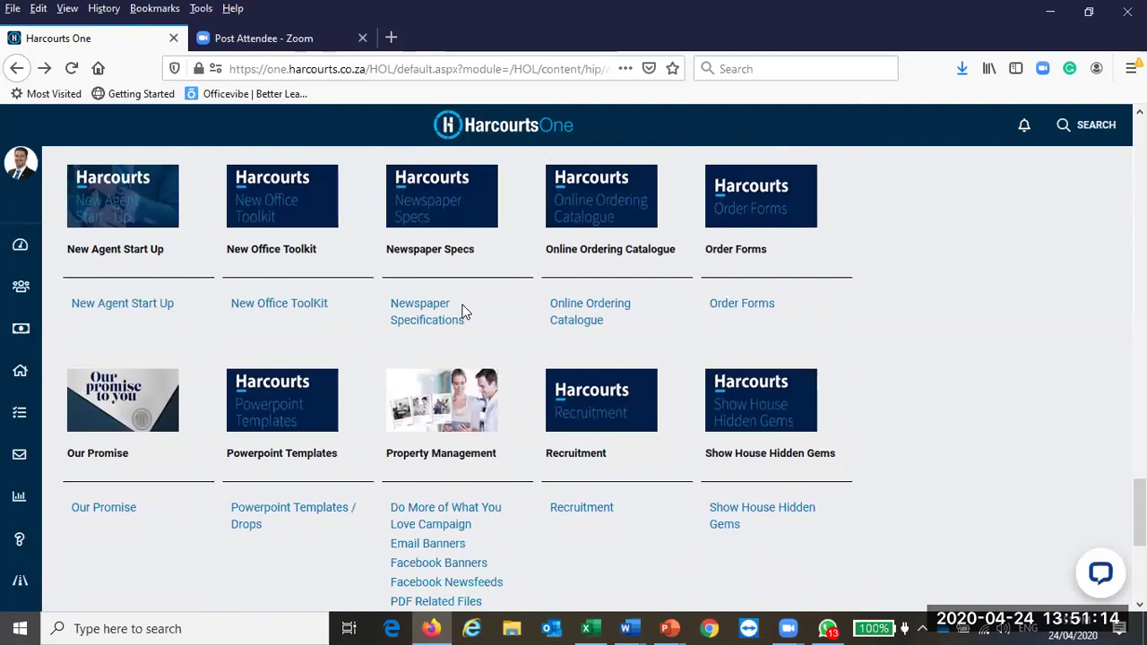
scroll(885, 332, down, 3)
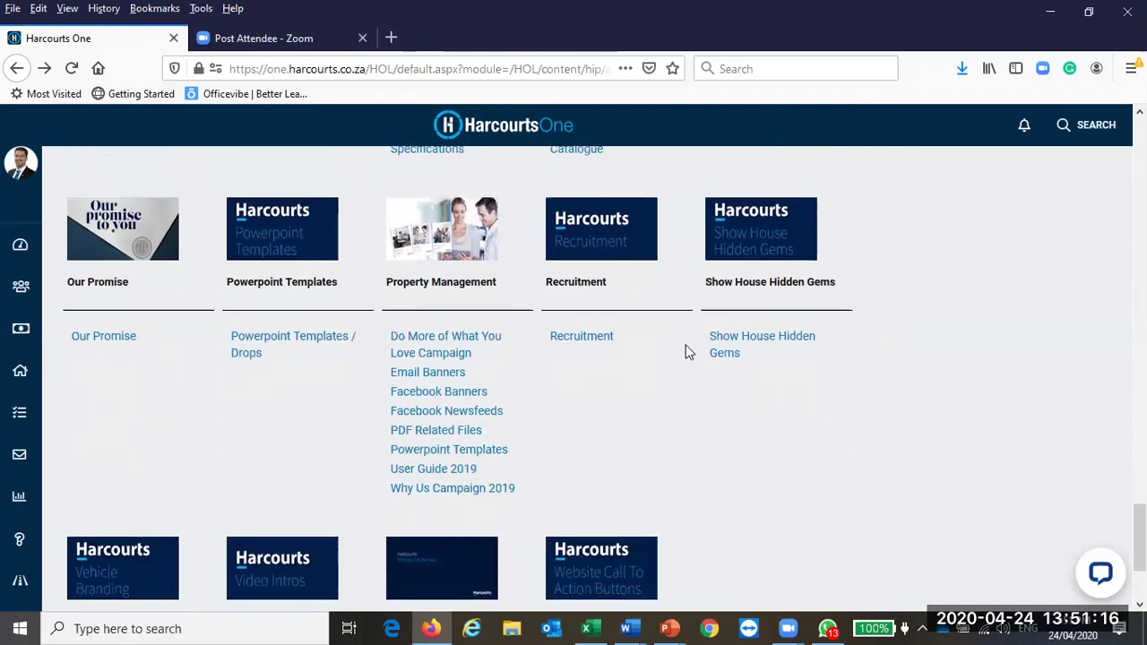
click(113, 340)
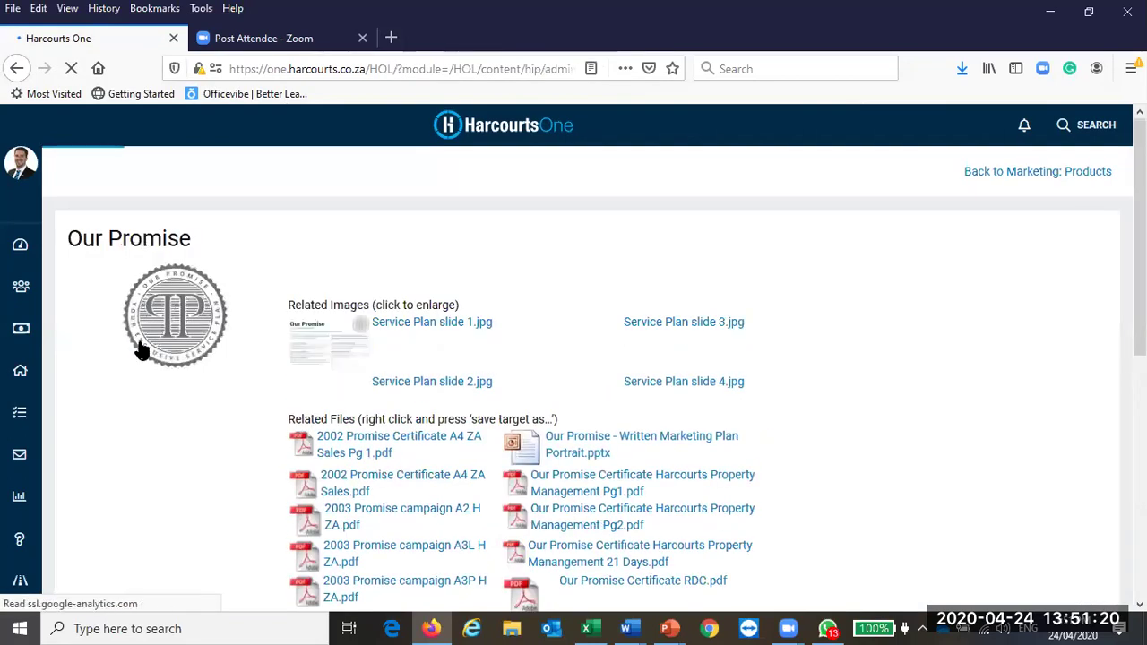
scroll(911, 391, down, 5)
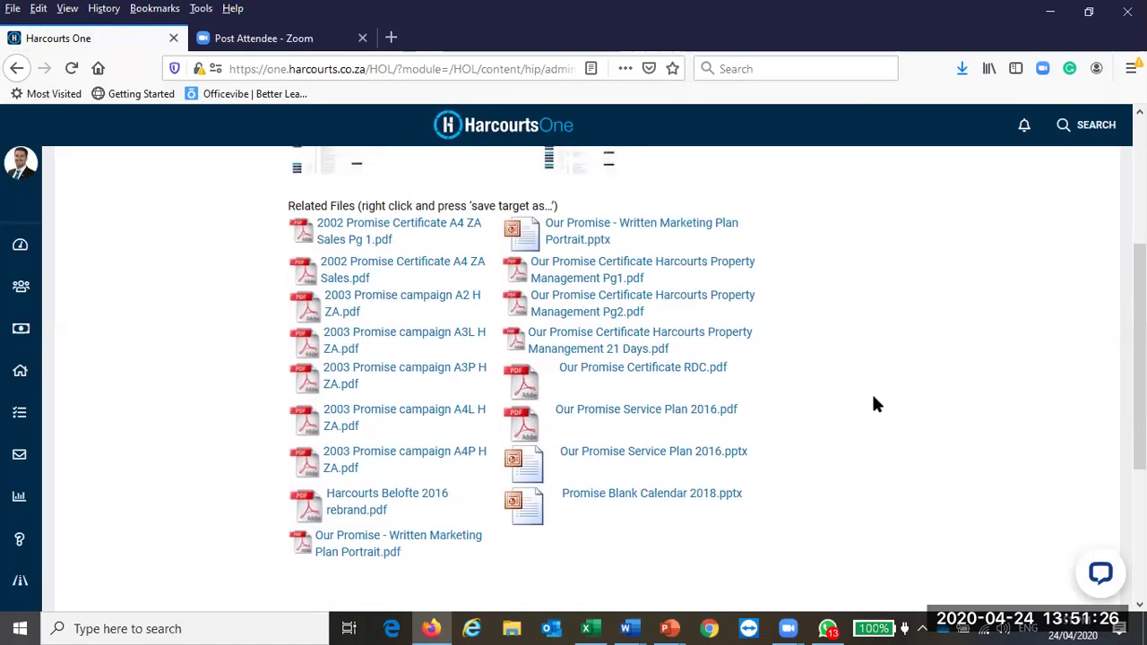
scroll(876, 404, up, 3)
scroll(876, 404, down, 3)
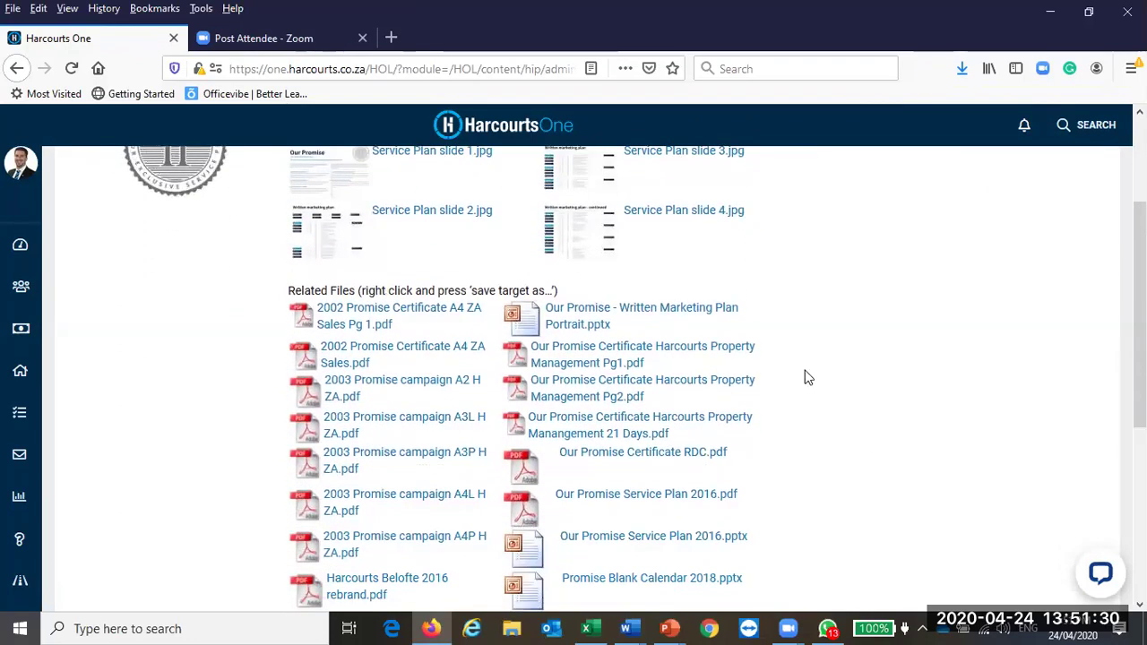
scroll(804, 378, down, 2)
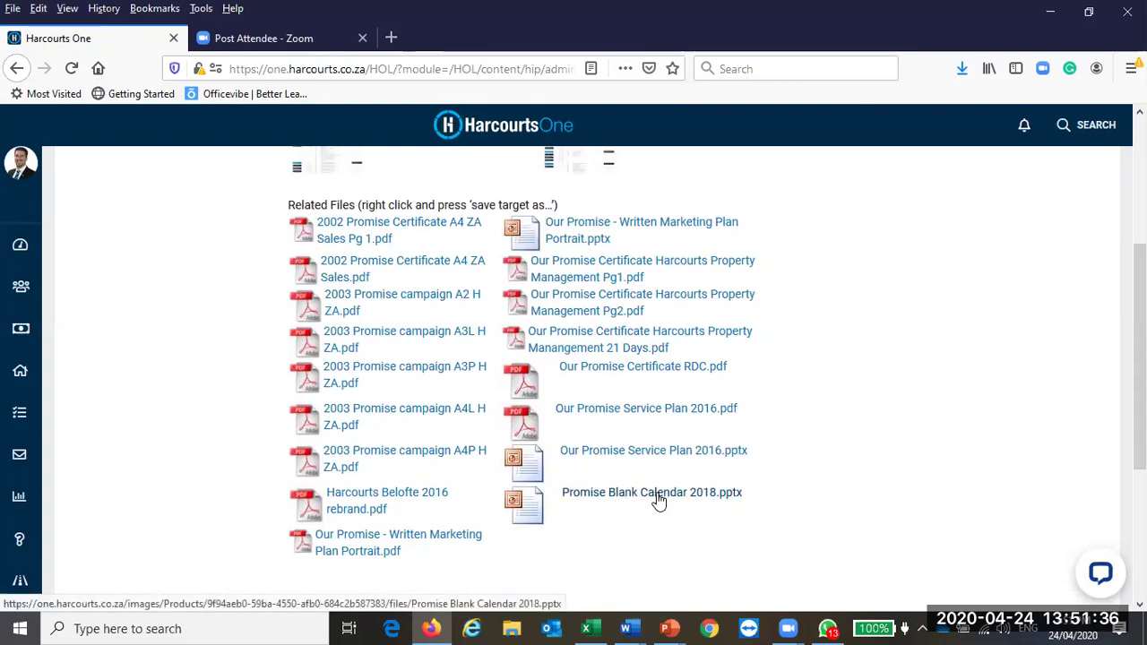
click(643, 454)
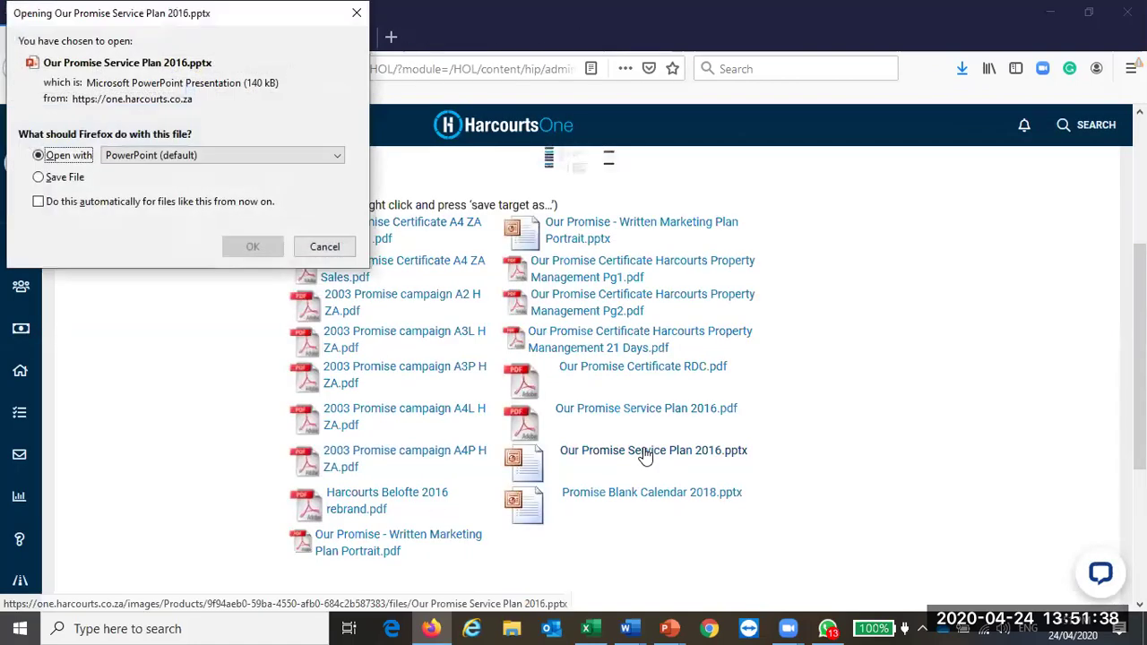
click(257, 247)
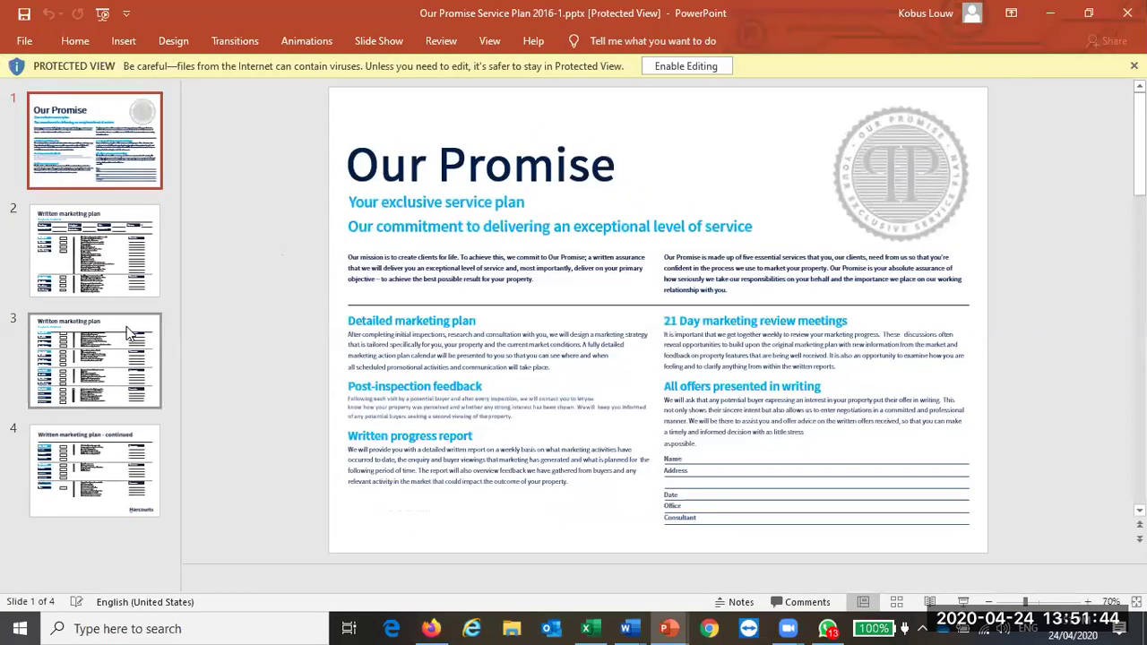
click(670, 68)
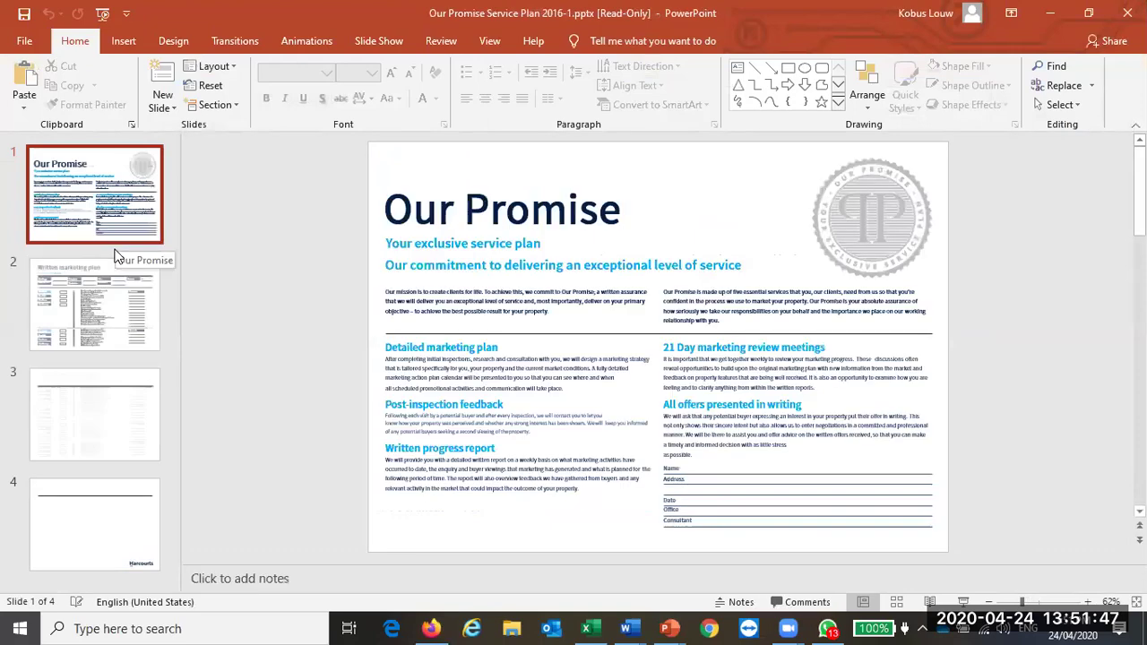
click(115, 269)
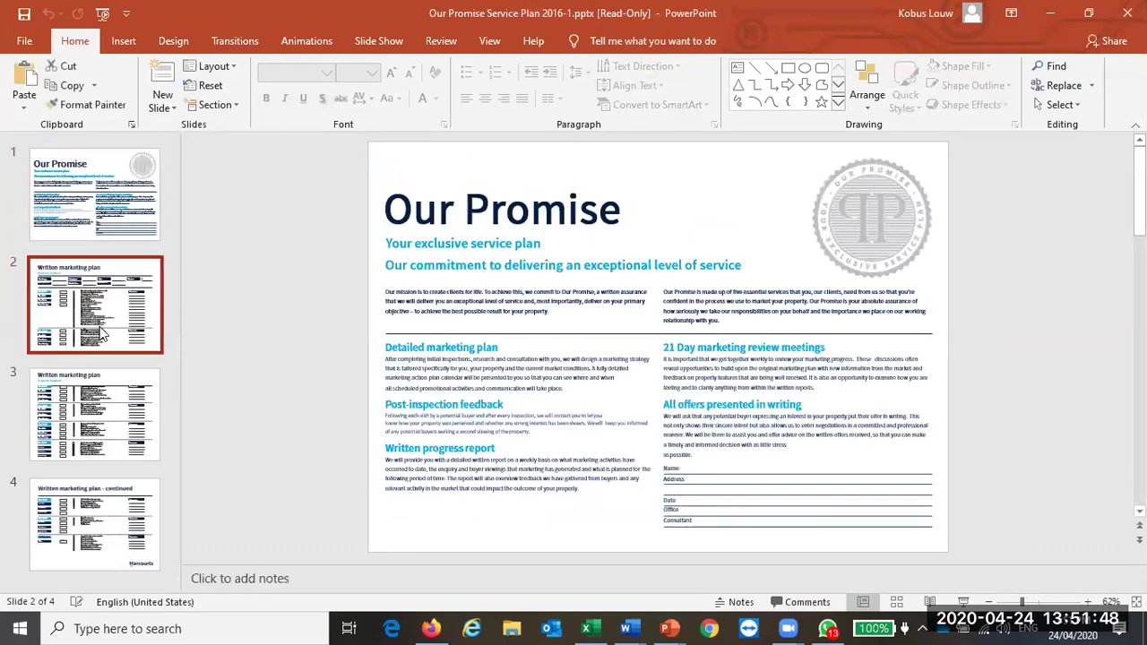
click(105, 368)
key(Up)
key(Up)
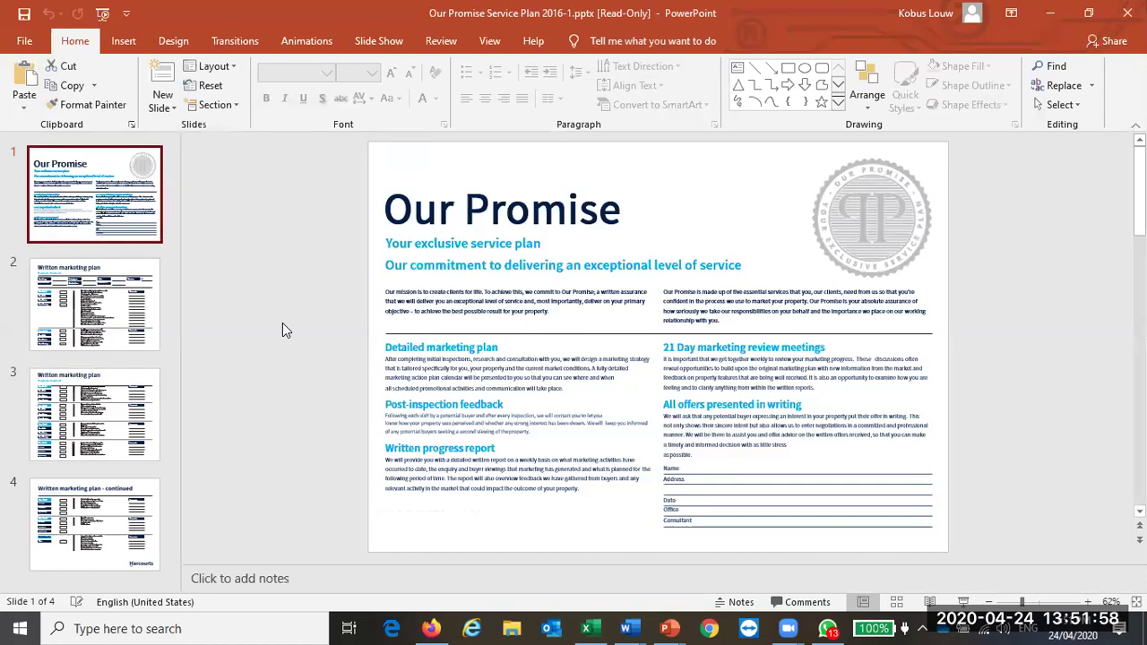
key(Down)
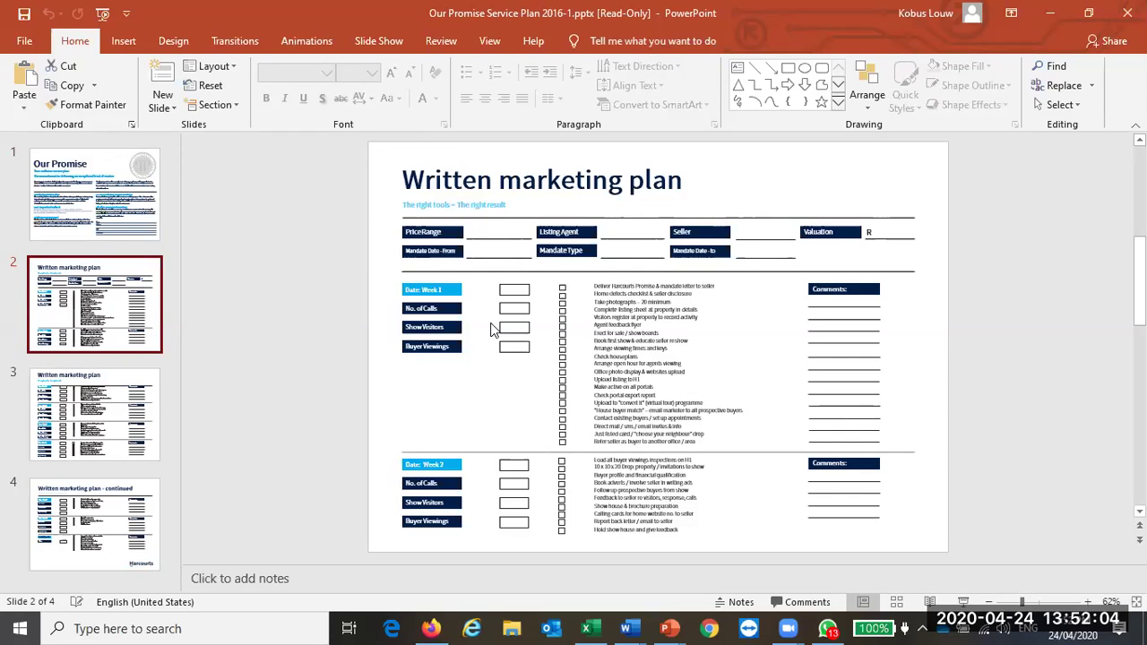
click(126, 218)
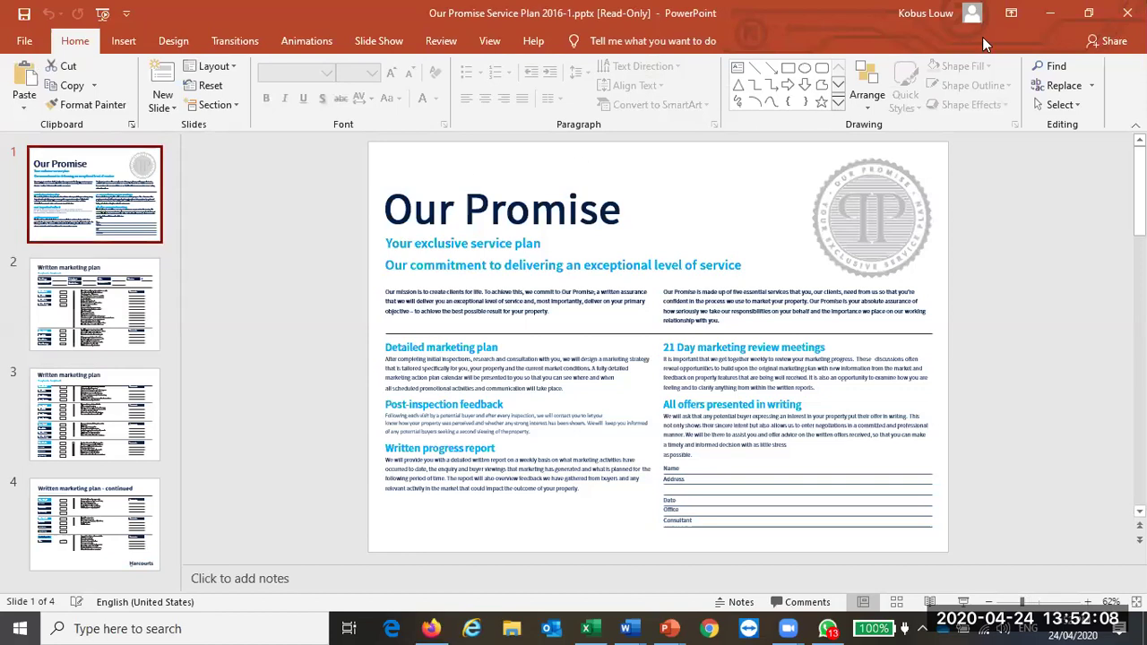
click(1127, 13)
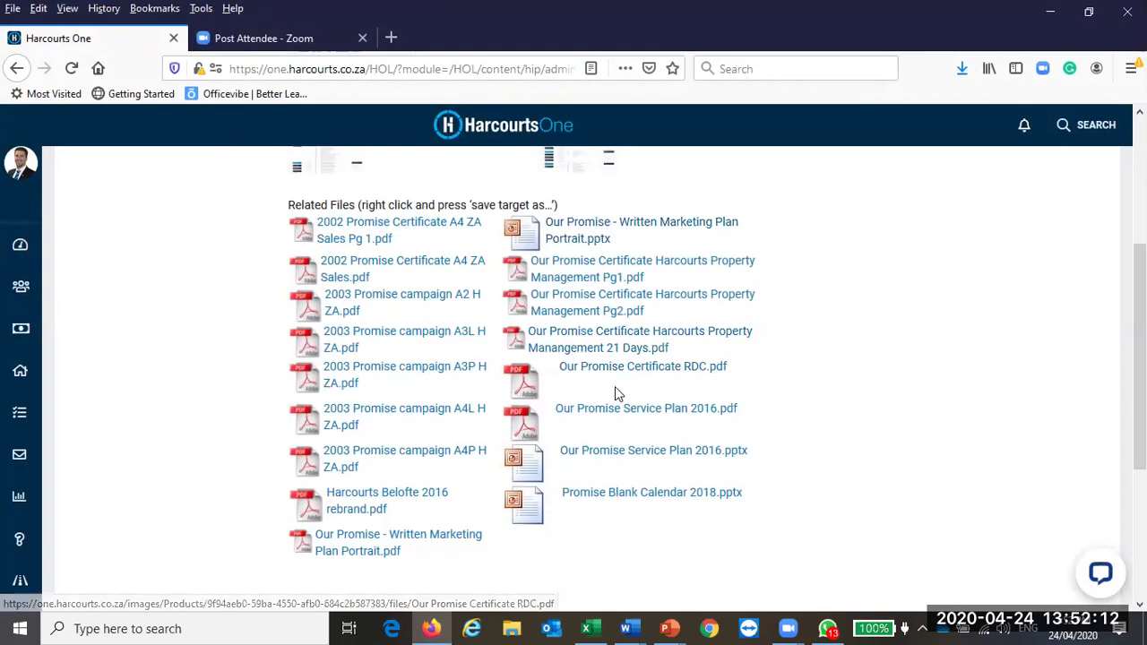
Step: Return to the marketing products list and go to the Powerpoint Templates / Drops page
scroll(615, 386, up, 3)
key(alt+Left)
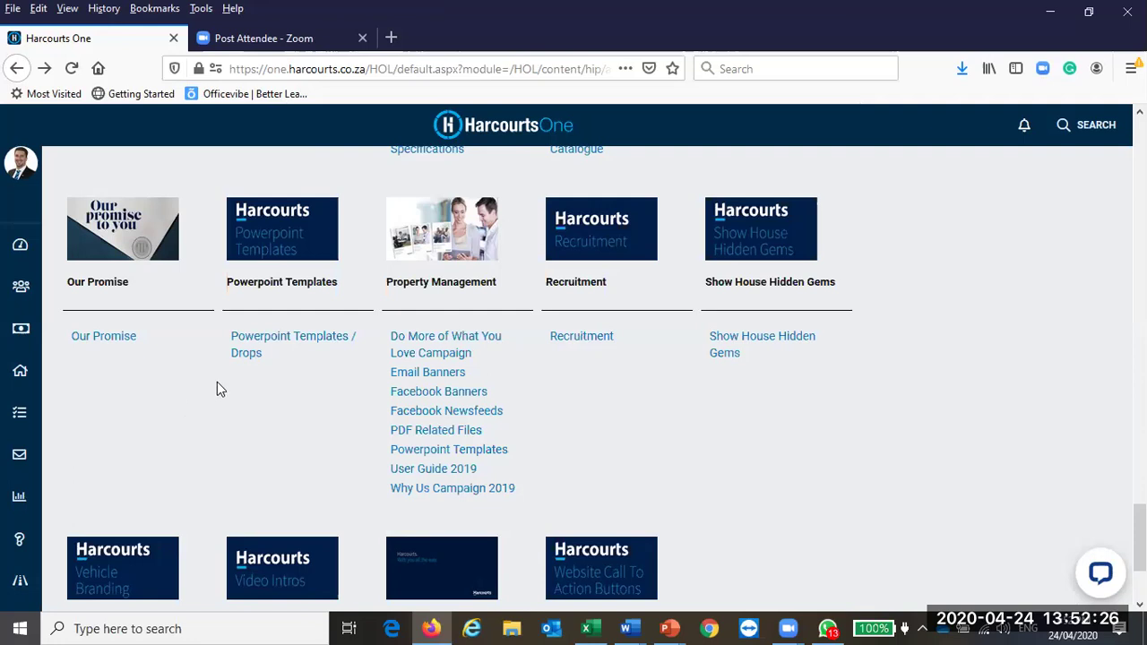
click(265, 345)
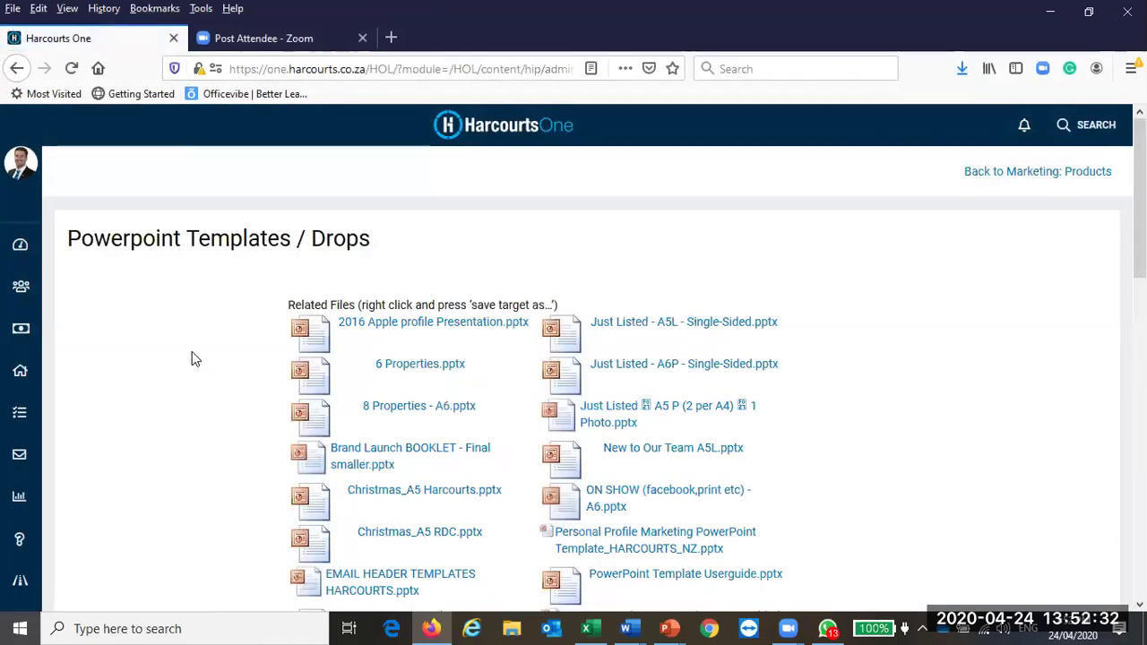
Step: Download PowerPoint Template Userguide.pptx from the templates list and open it in PowerPoint
scroll(192, 356, down, 1)
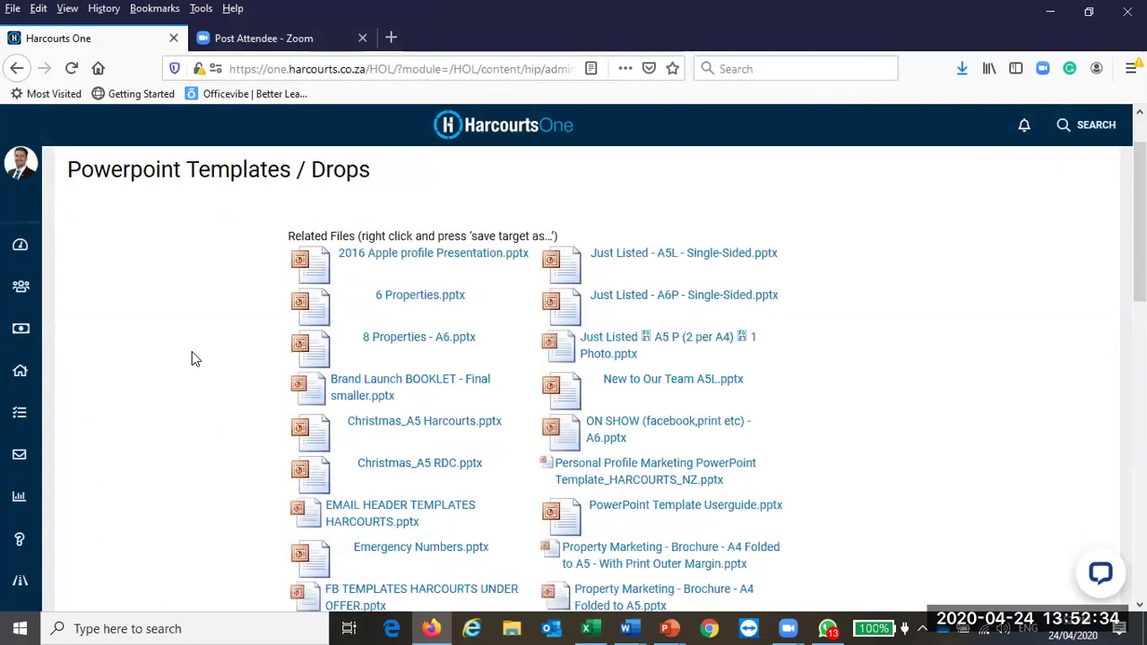
scroll(192, 358, down, 2)
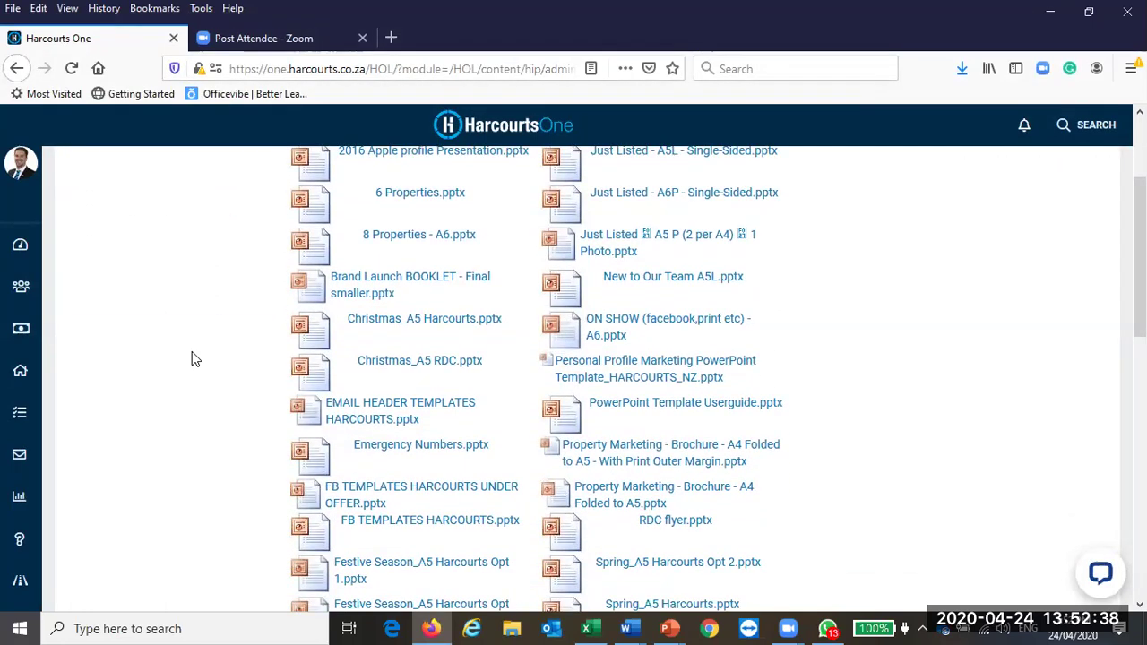
scroll(192, 359, up, 2)
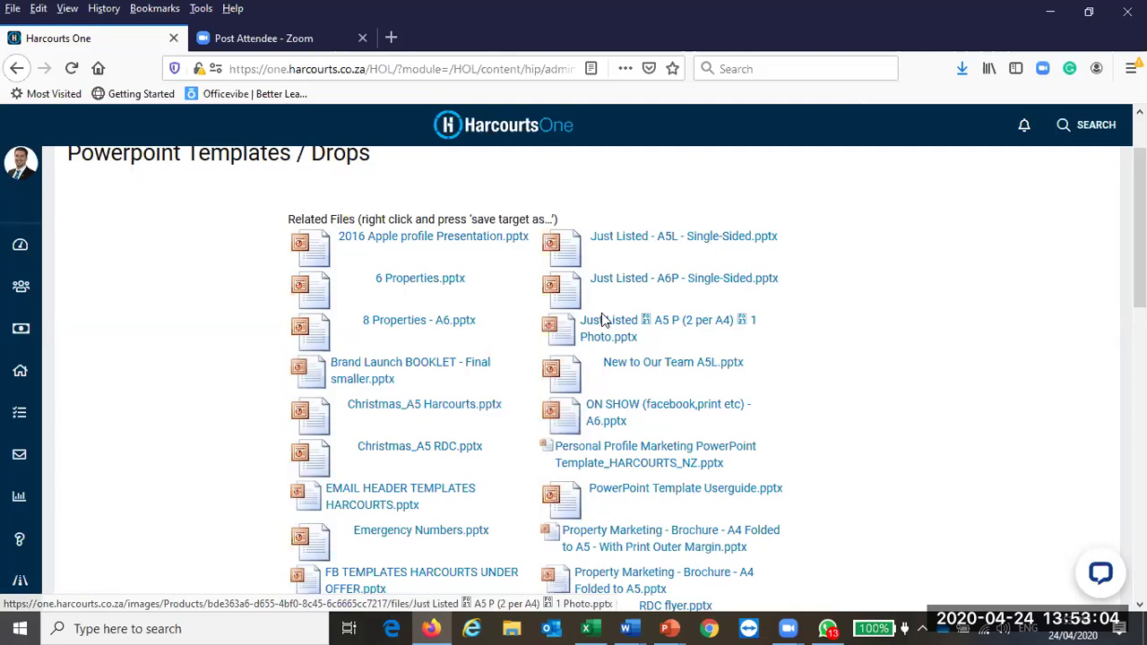
scroll(602, 321, down, 1)
scroll(602, 321, down, 2)
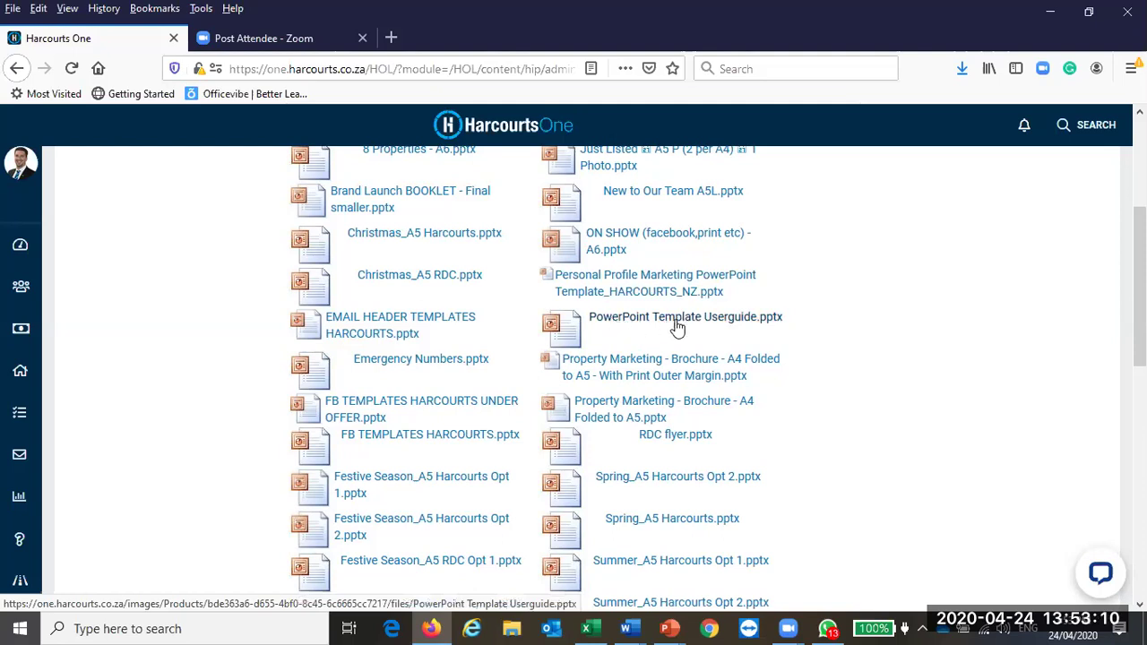
click(694, 328)
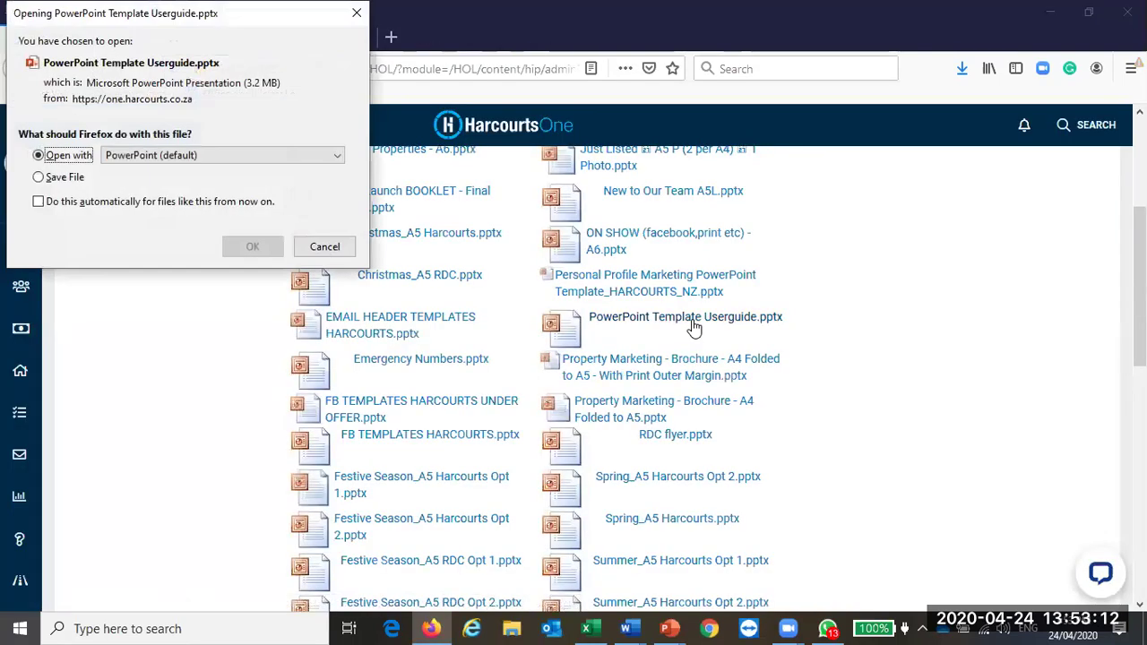
click(259, 247)
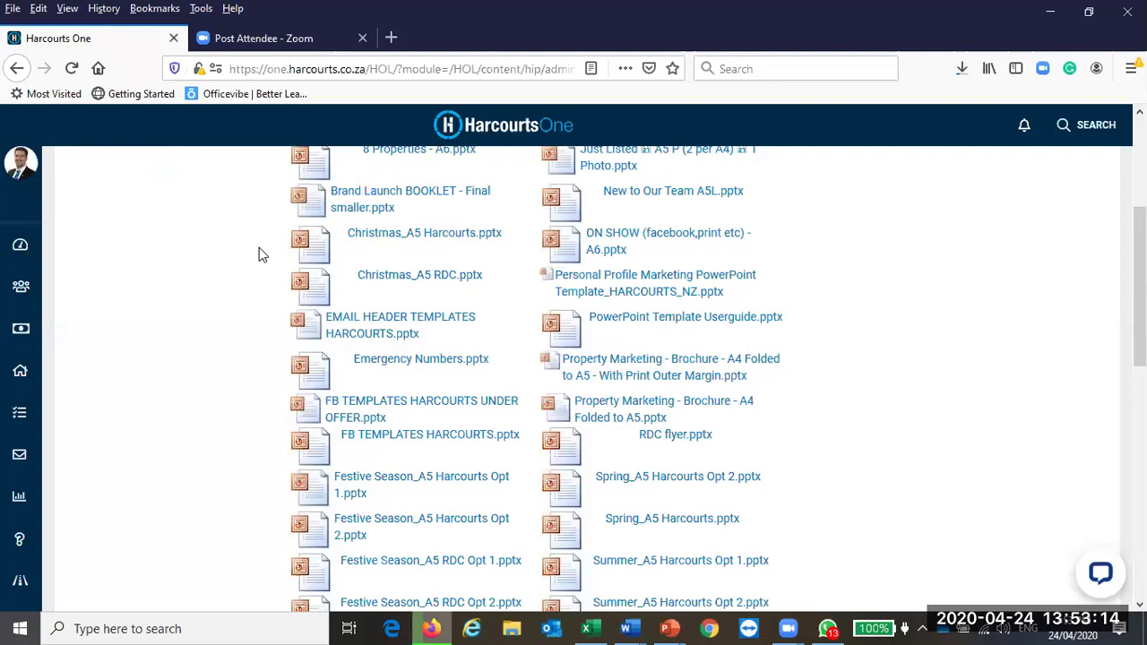
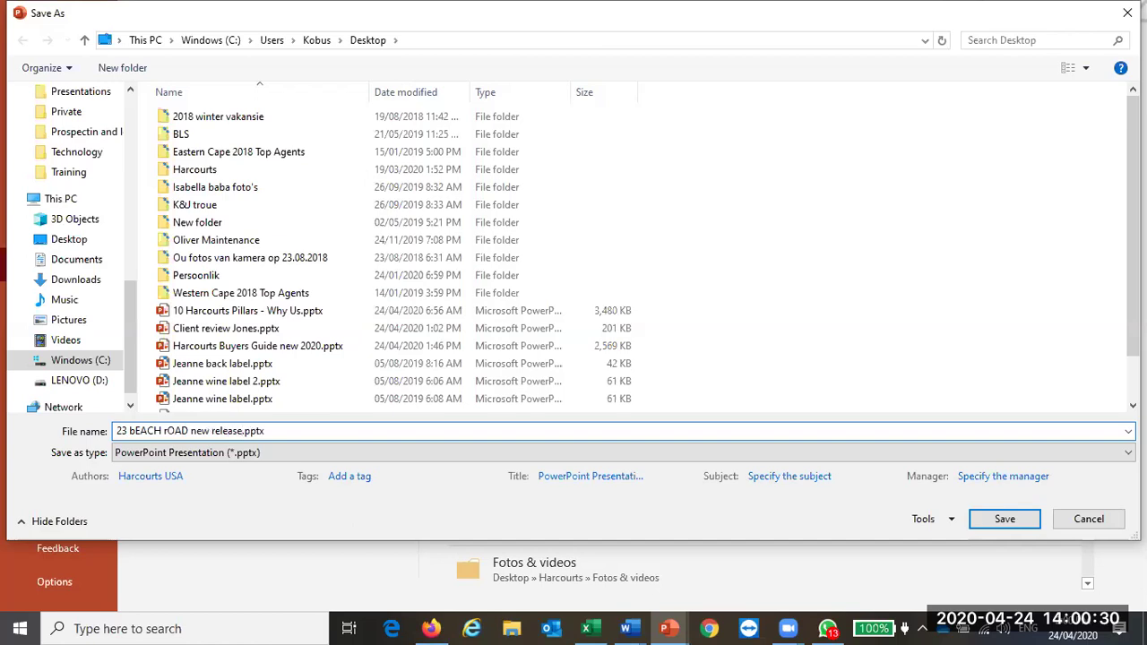
click(265, 454)
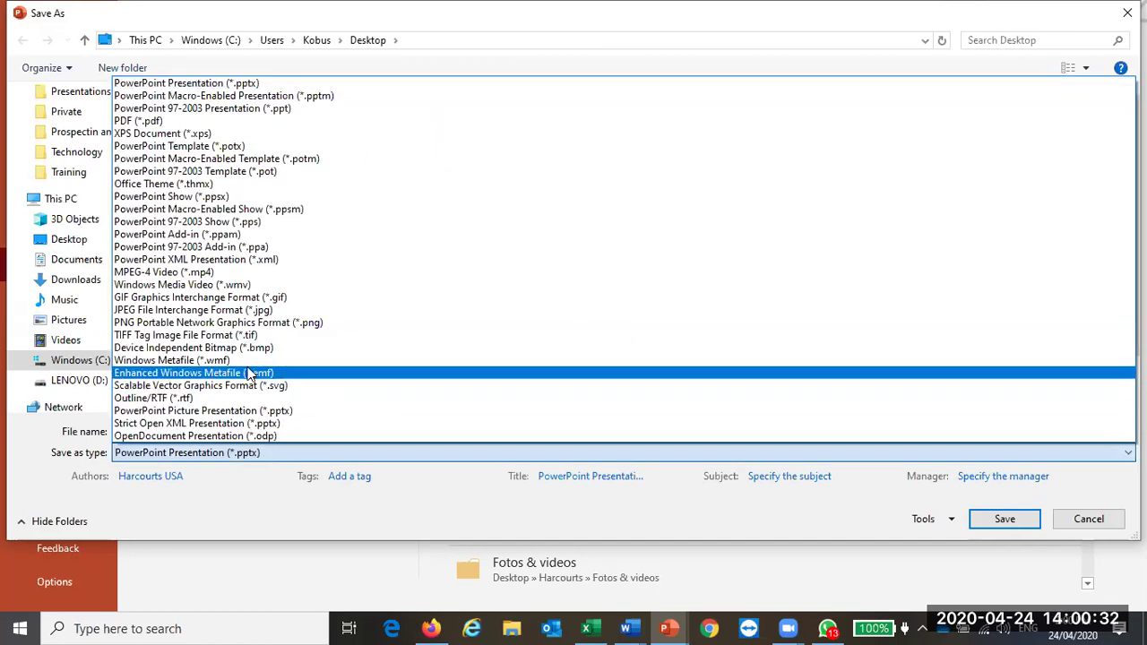
click(242, 309)
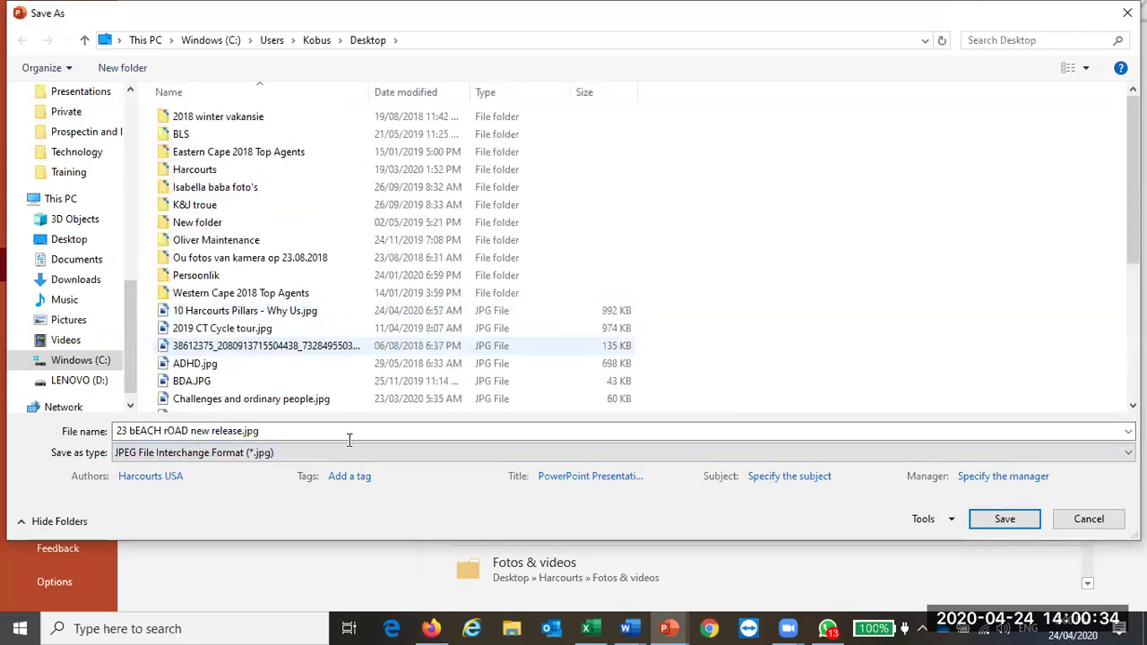
click(991, 517)
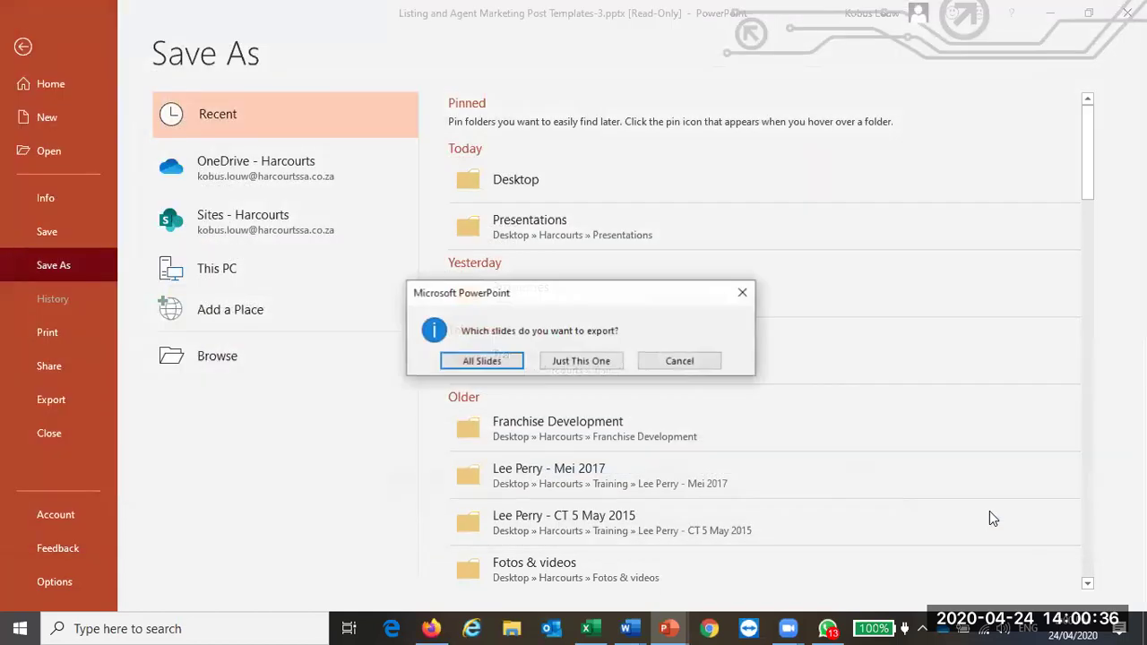
click(582, 361)
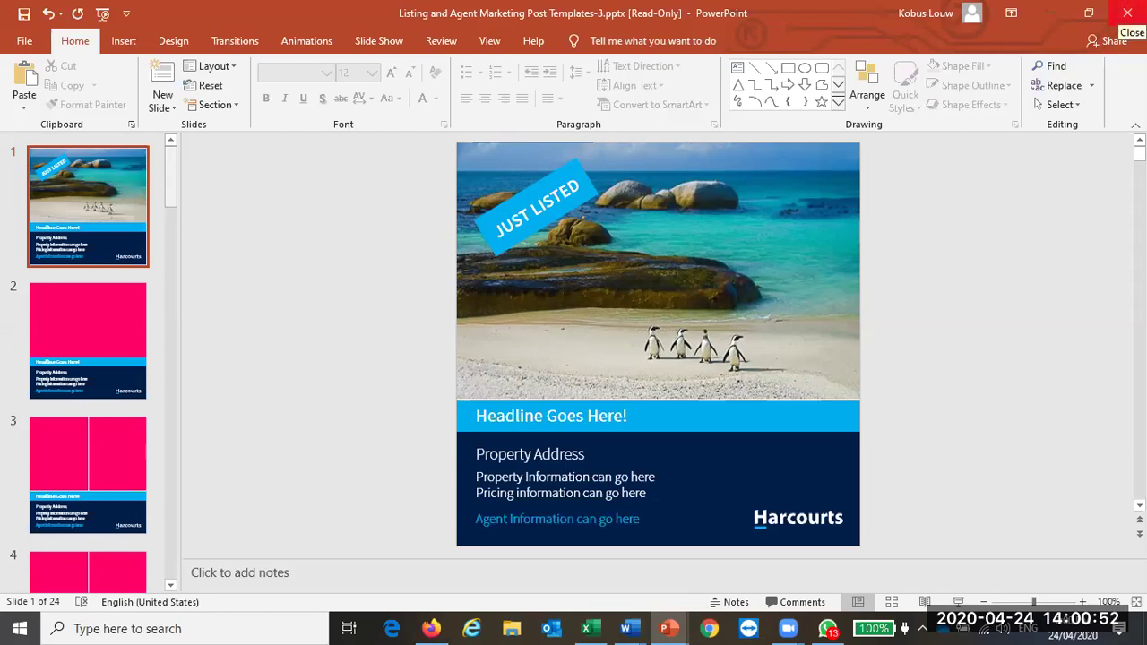
Step: Close the listing post templates without saving and bring up the Statistic Marketing A4 ZA window preview
click(1127, 12)
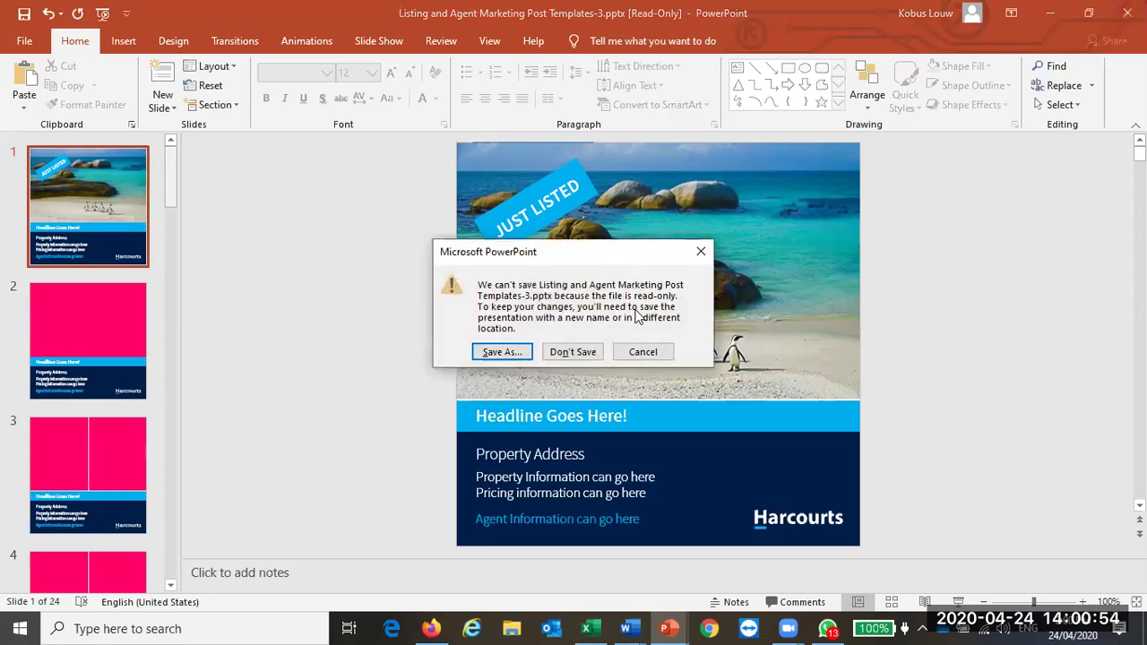
click(588, 354)
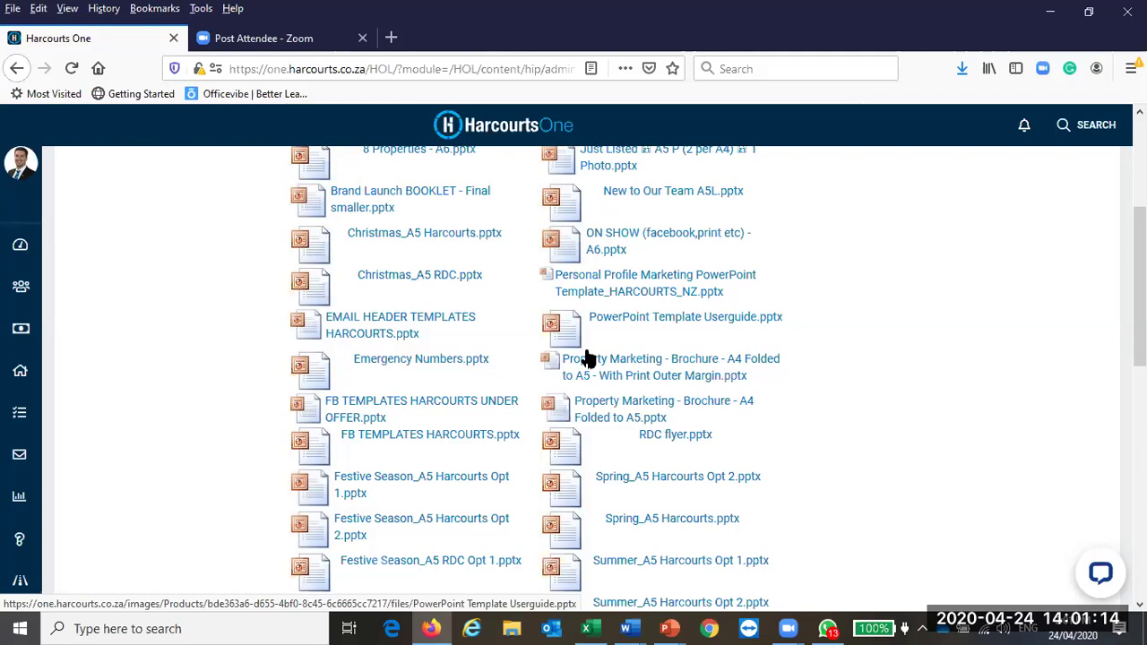
click(668, 627)
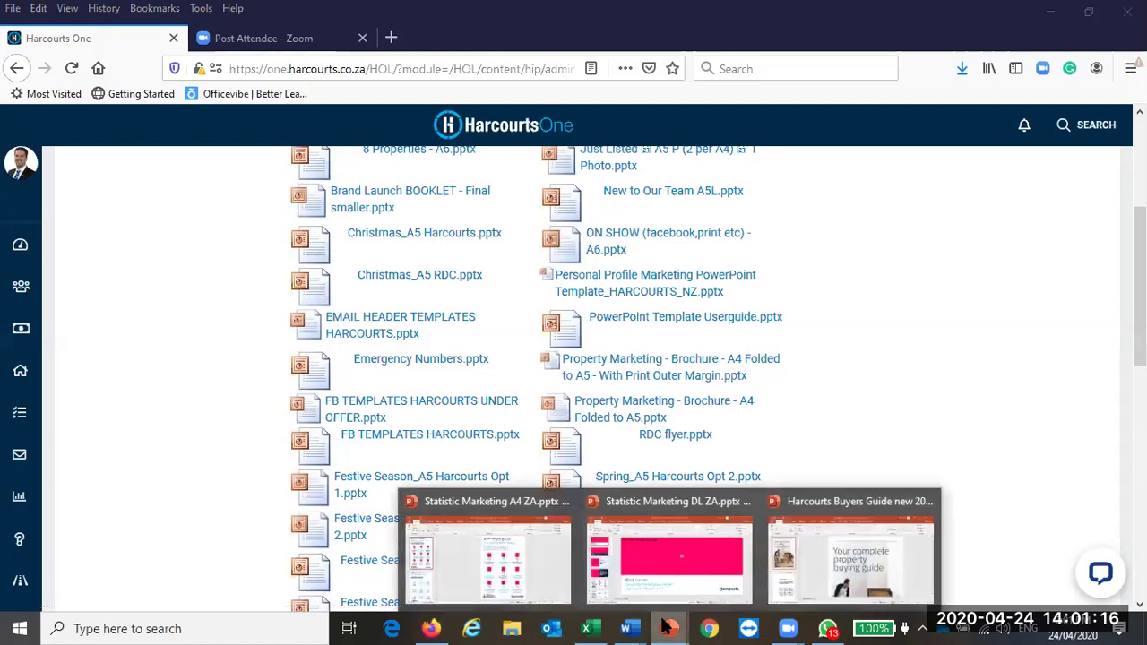
mouse_move(522, 579)
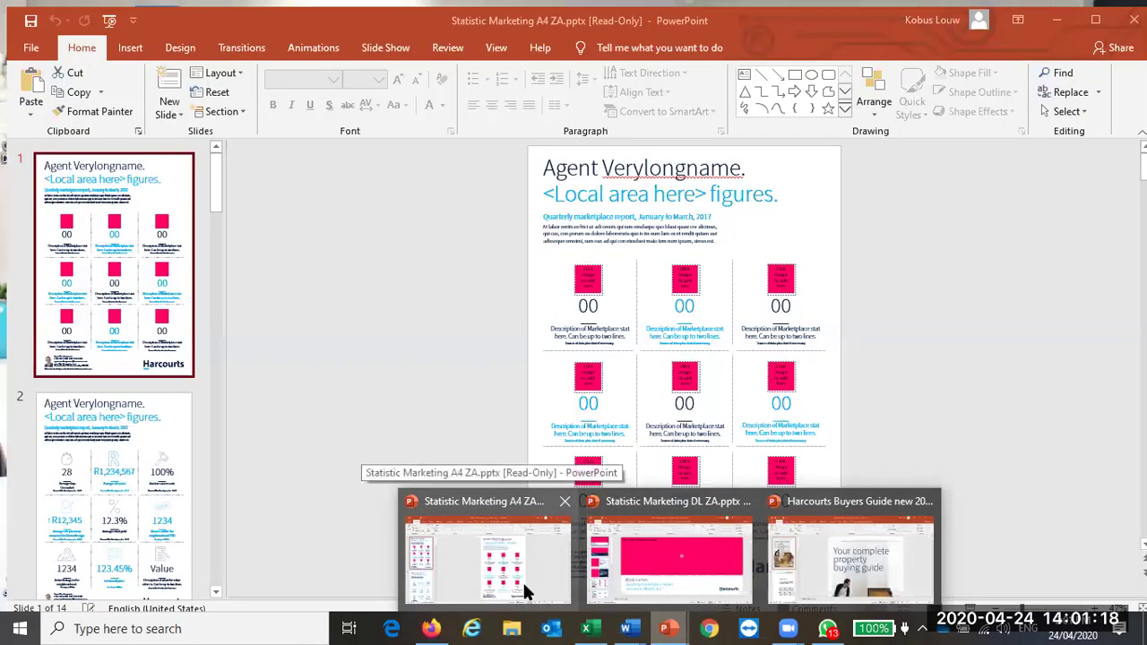
Step: Switch to Statistic Marketing A4 ZA, scroll through all 14 slides and return to slide 3
click(465, 563)
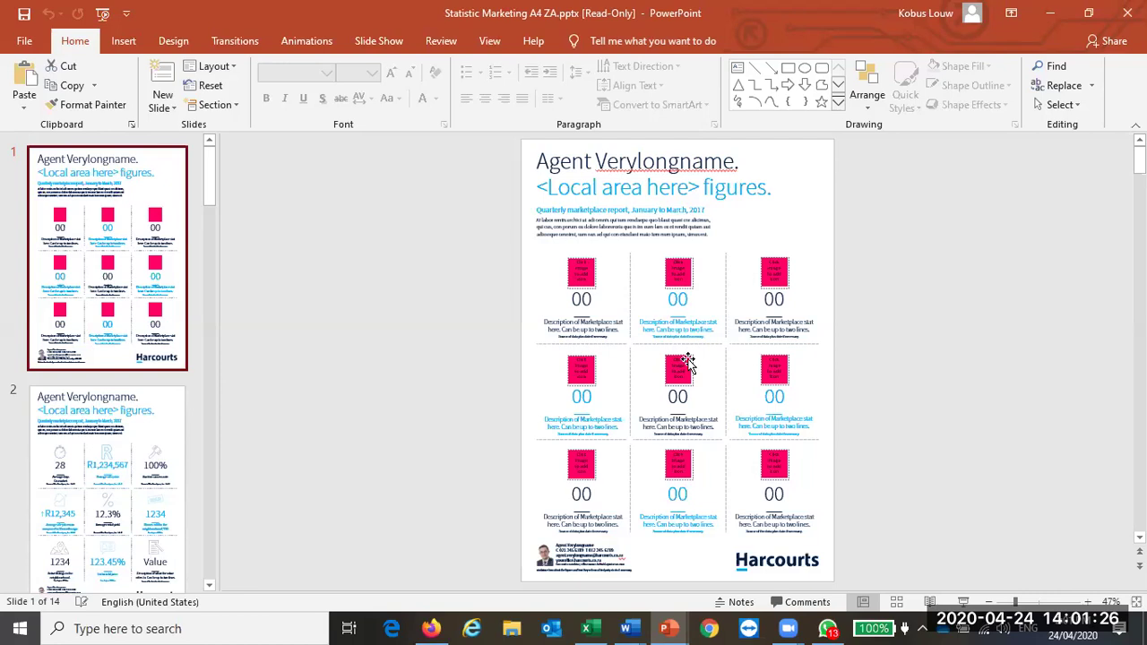
scroll(686, 361, down, 1)
scroll(712, 294, down, 1)
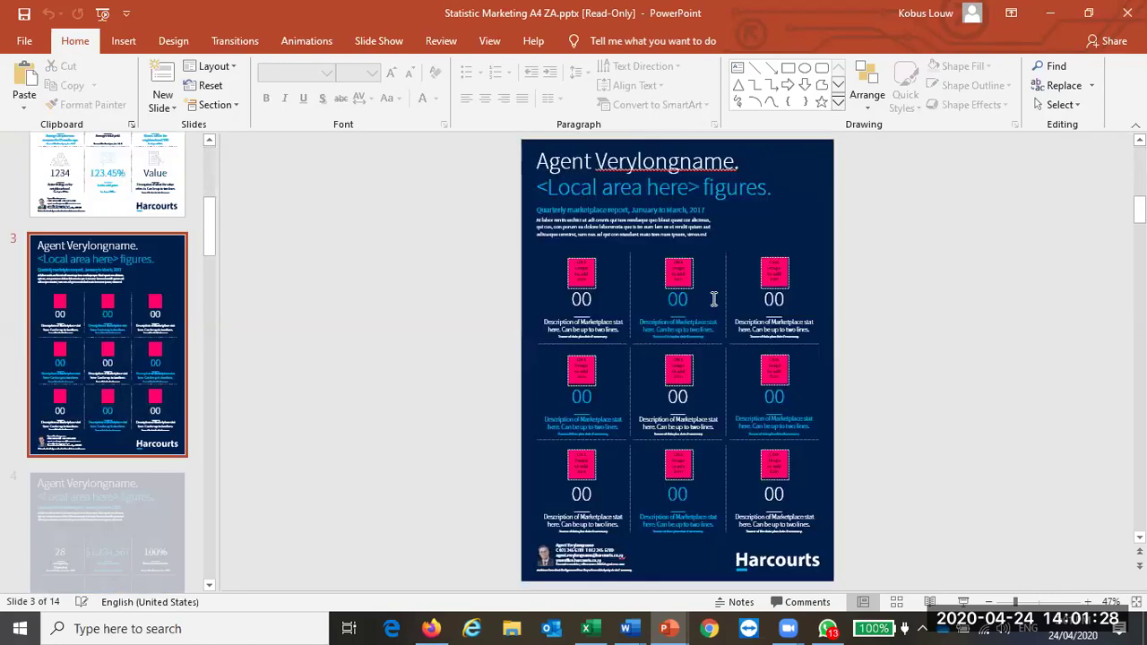
scroll(717, 306, down, 1)
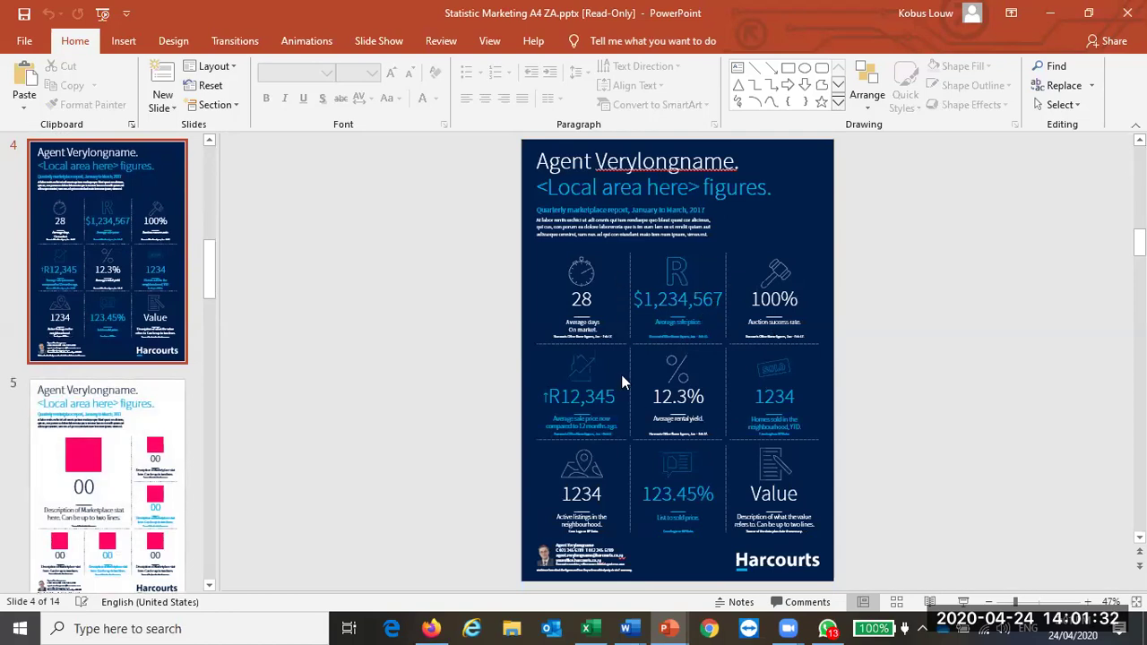
scroll(724, 369, down, 1)
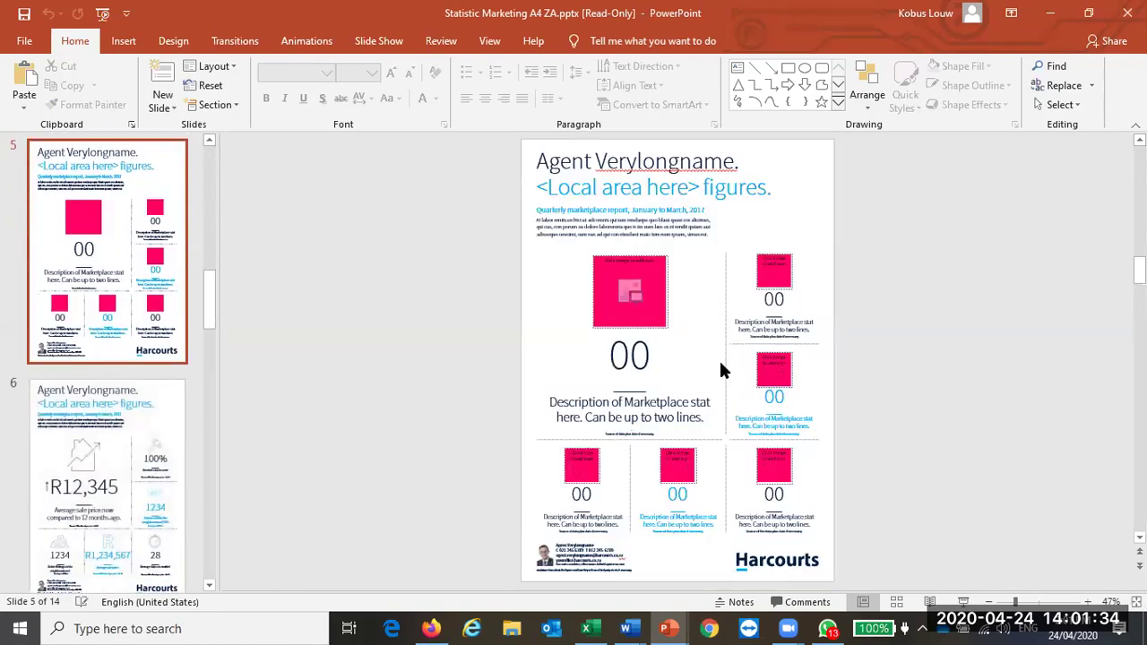
scroll(724, 369, down, 1)
scroll(724, 369, down, 1)
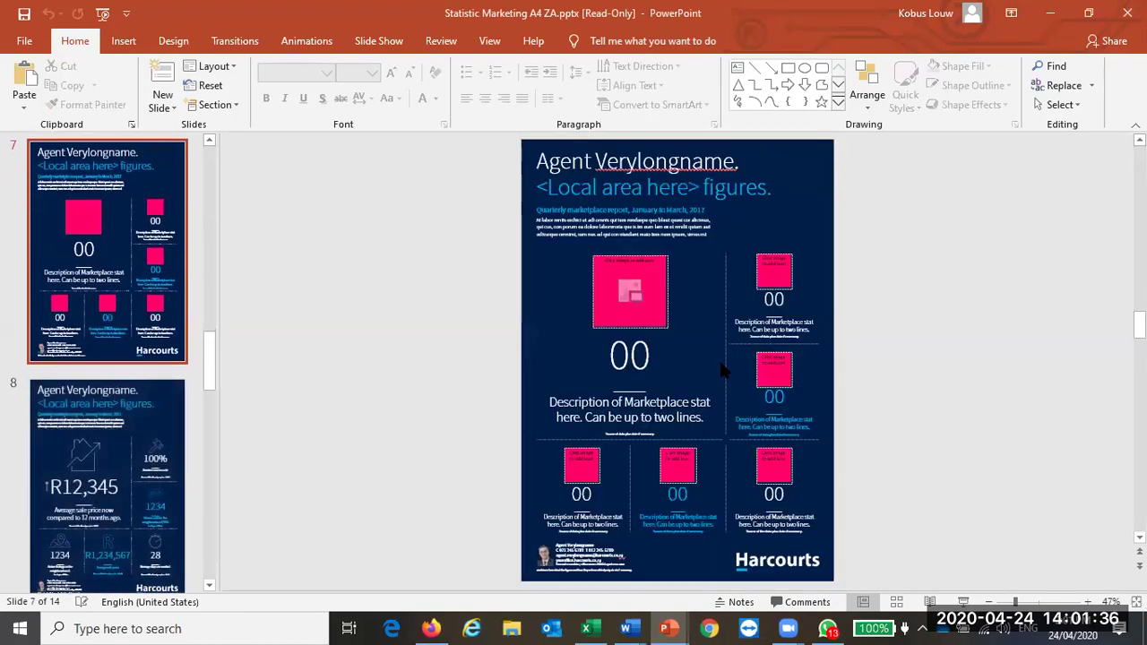
scroll(724, 369, down, 1)
scroll(723, 369, down, 1)
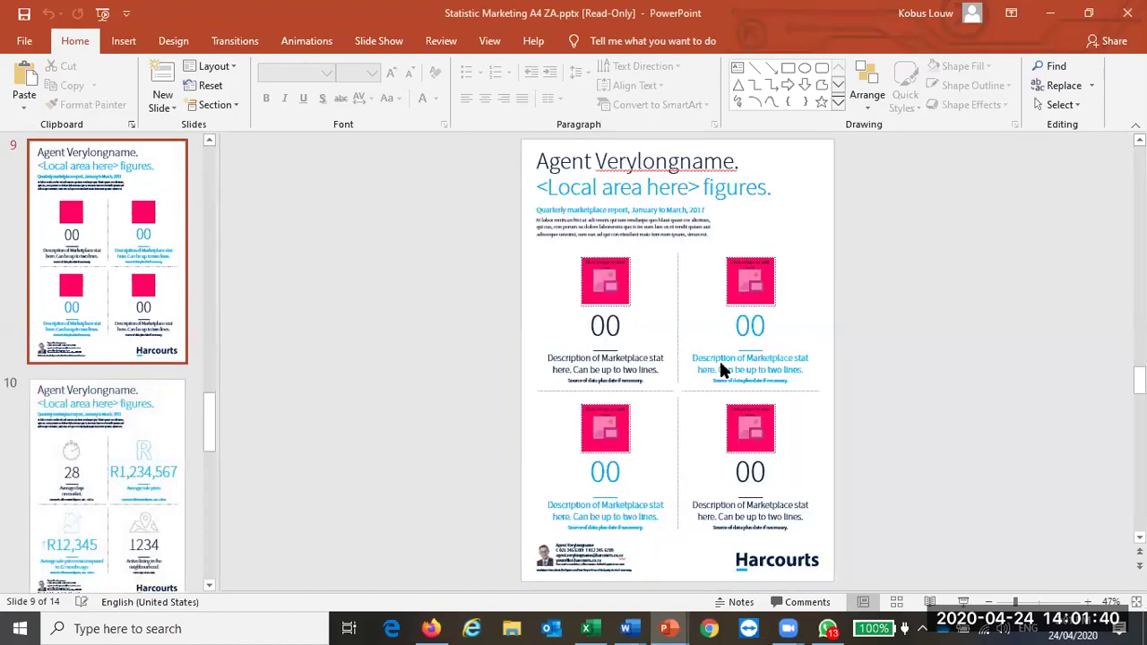
scroll(724, 369, down, 5)
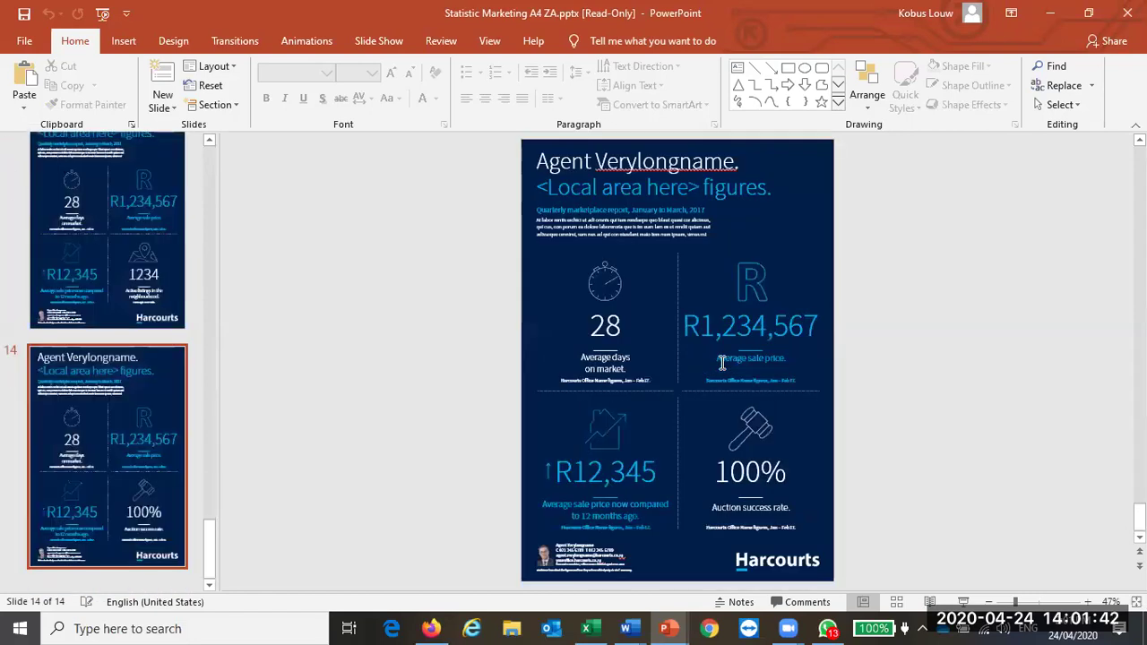
scroll(722, 361, up, 11)
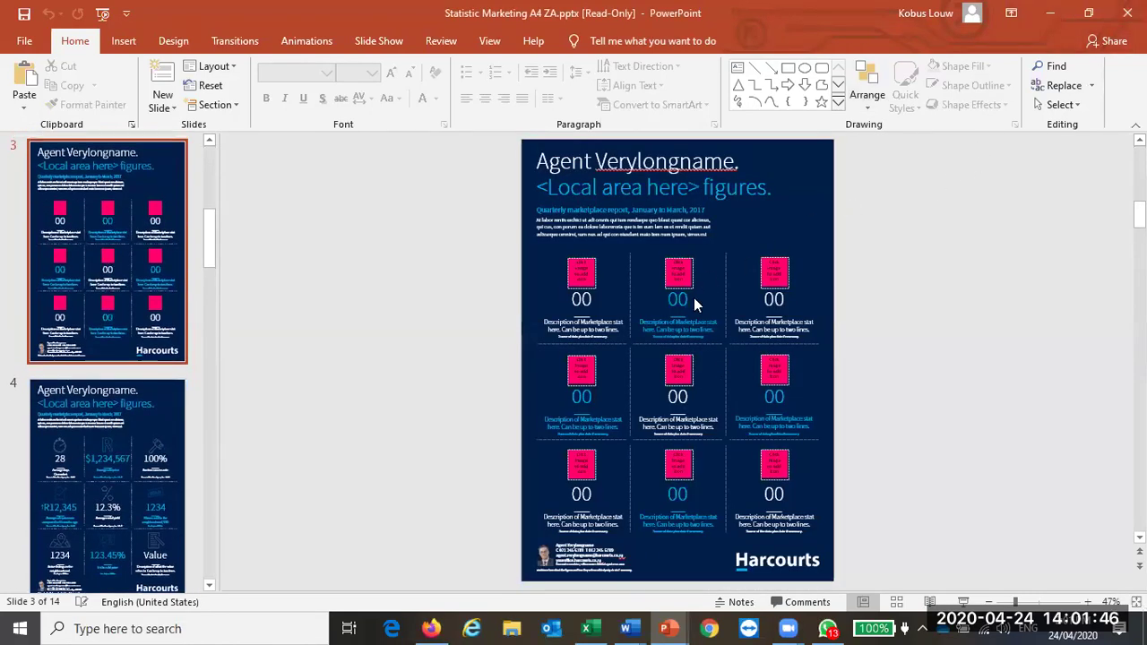
scroll(639, 469, up, 6)
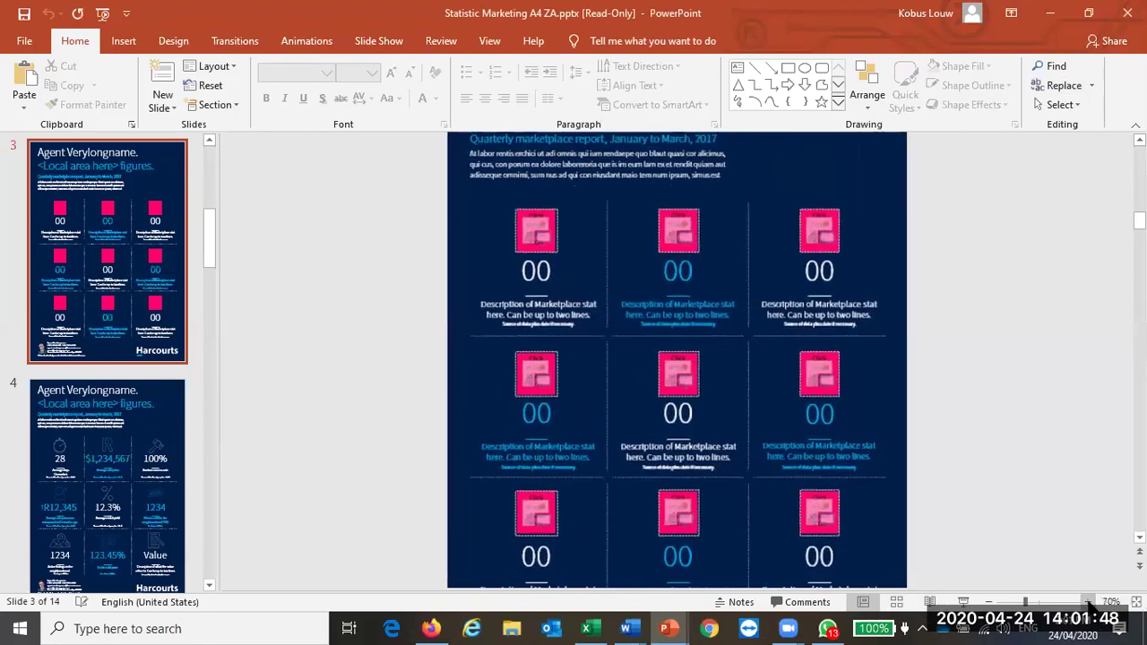
scroll(570, 434, up, 1)
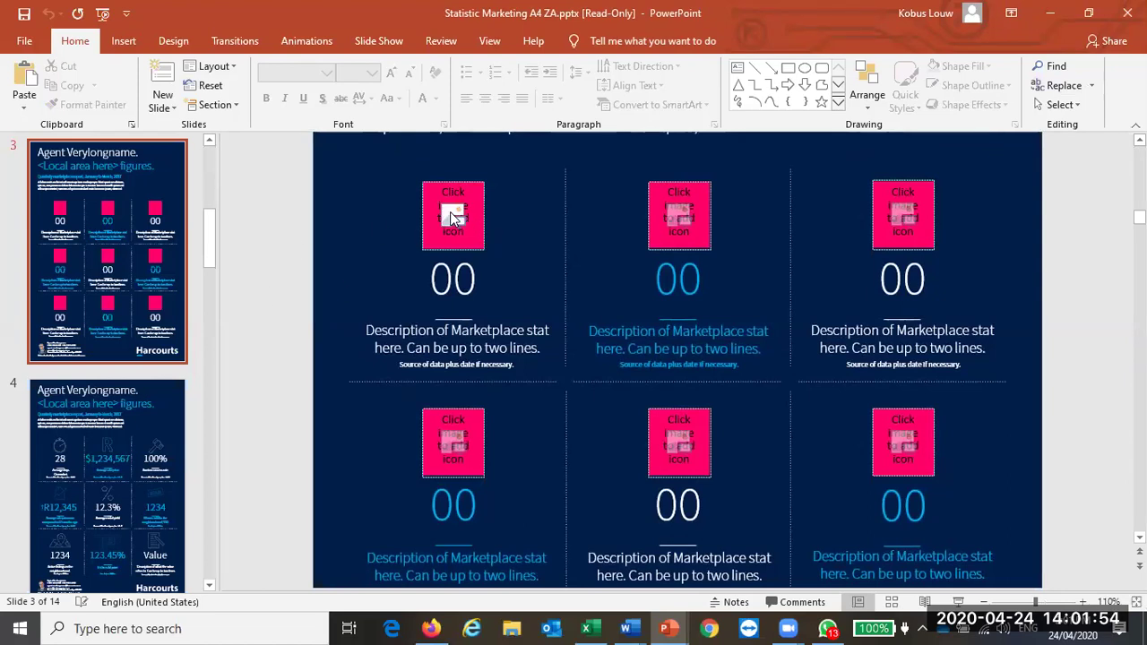
scroll(321, 357, up, 1)
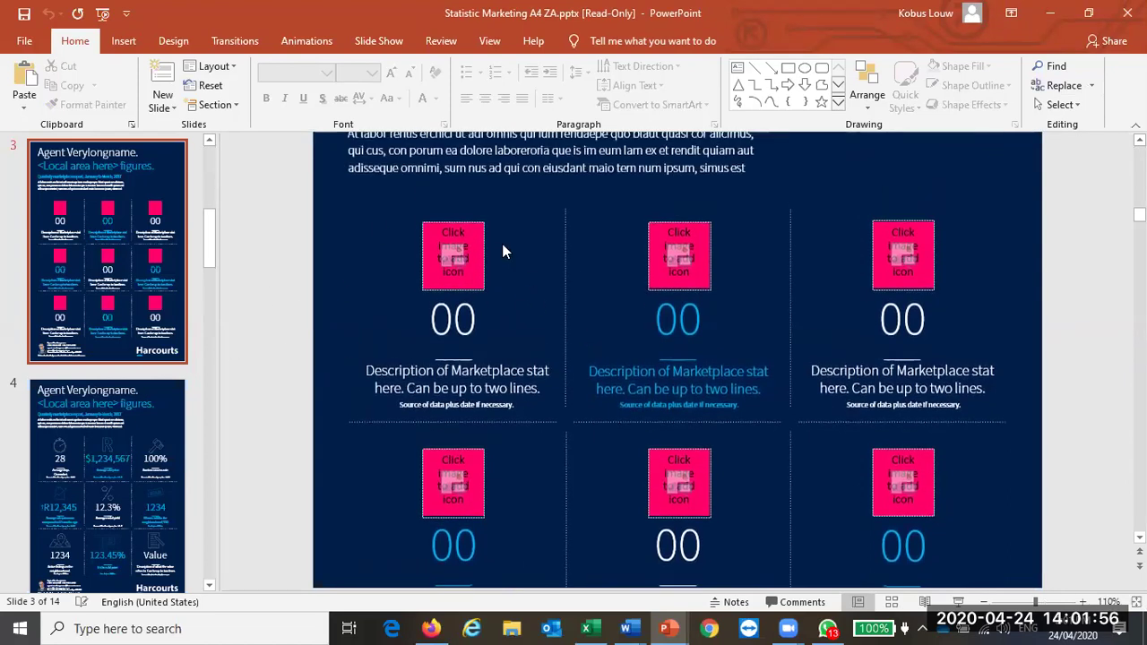
scroll(460, 220, up, 1)
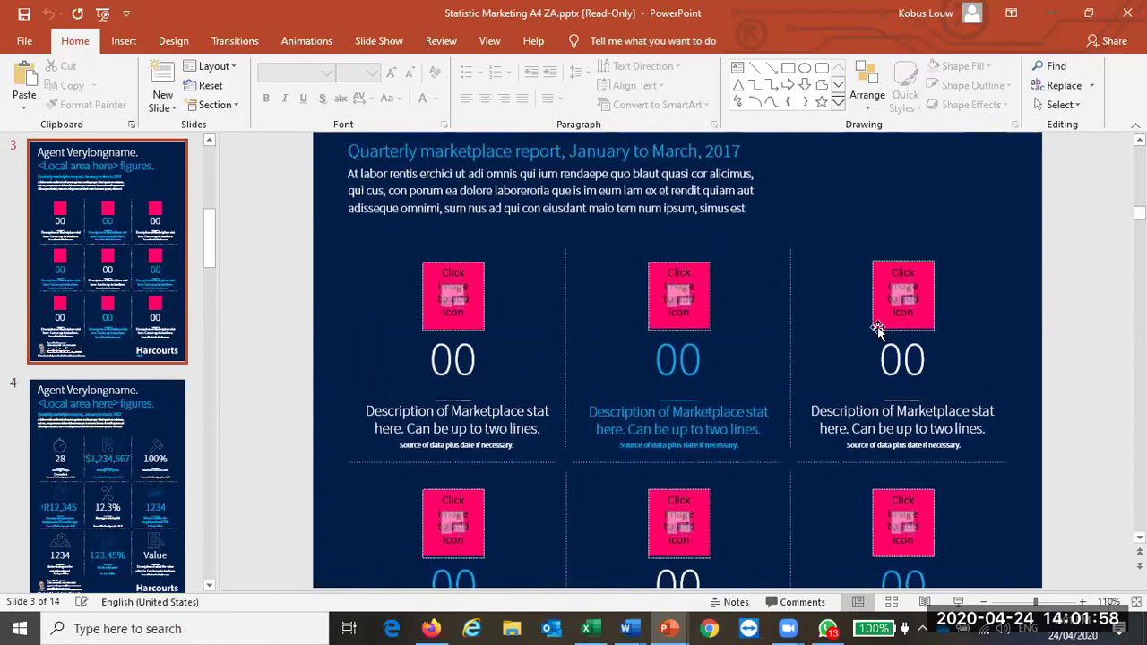
Step: Fill the first stat placeholder with kommetjie 2.jpg and check its 00 figure and description text boxes
click(451, 298)
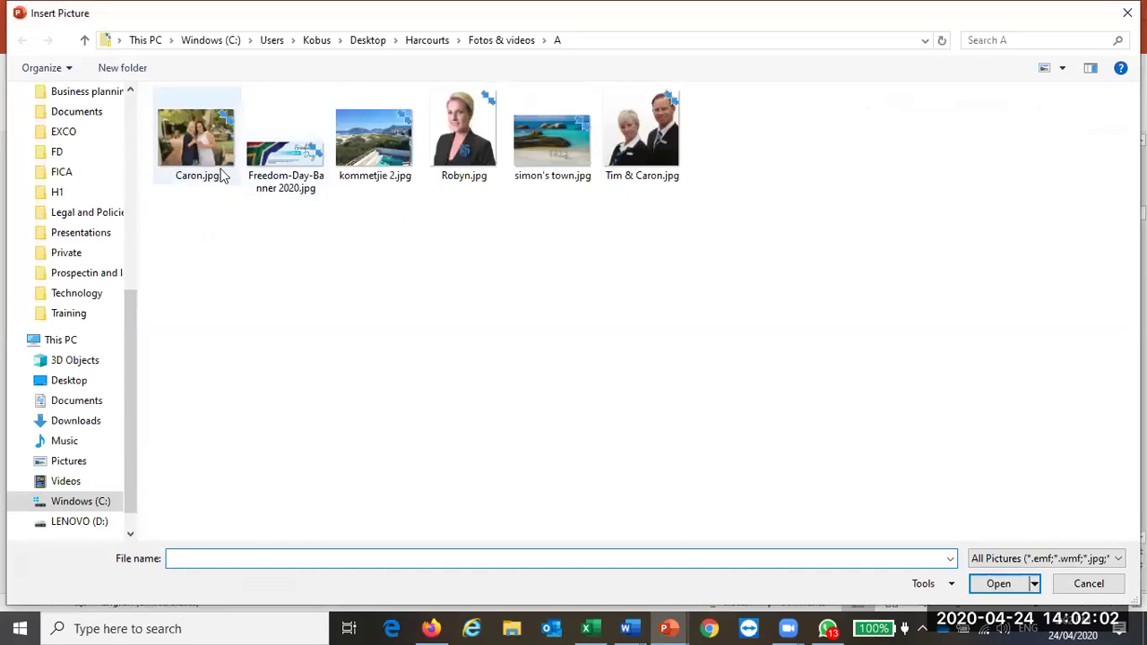
double_click(374, 144)
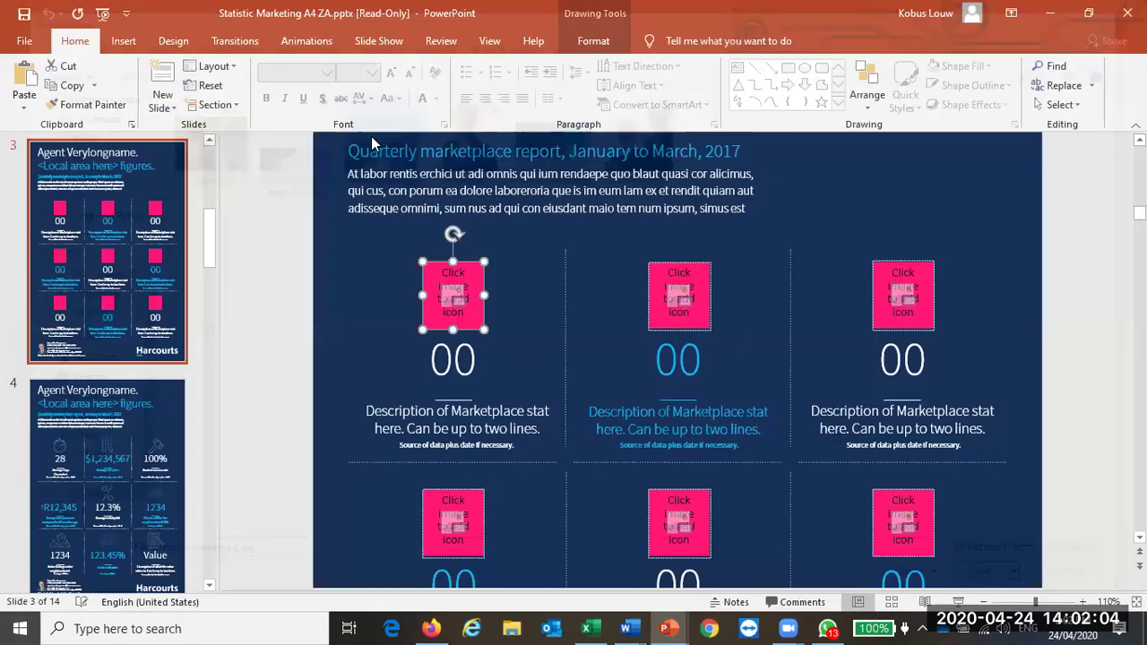
click(327, 343)
click(452, 359)
double_click(452, 358)
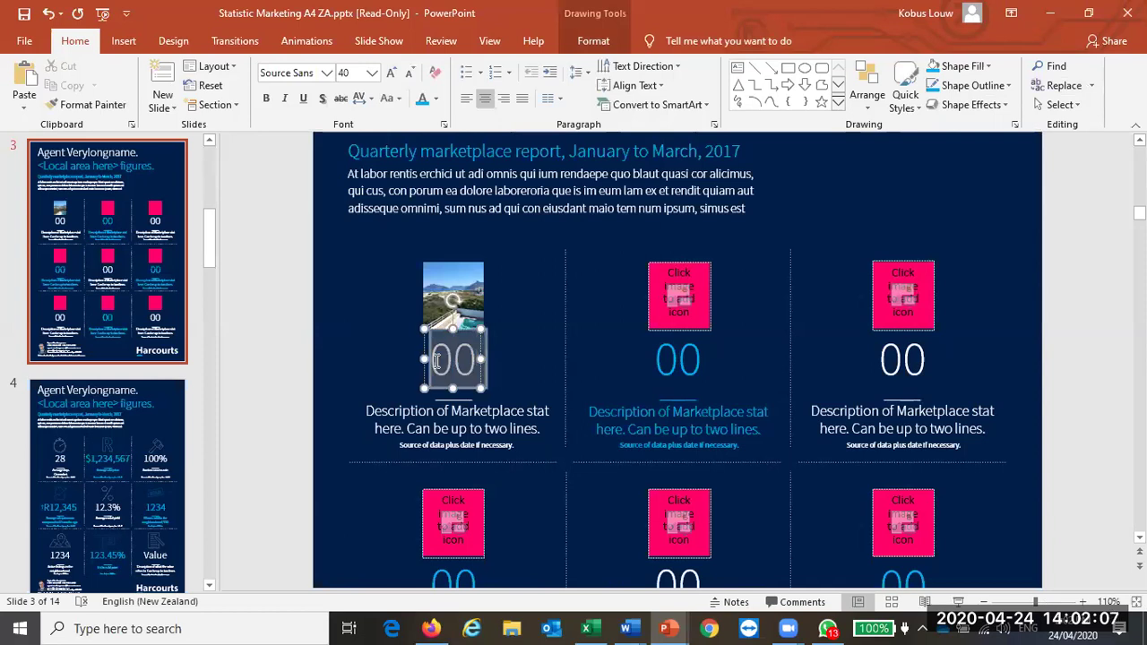
click(418, 414)
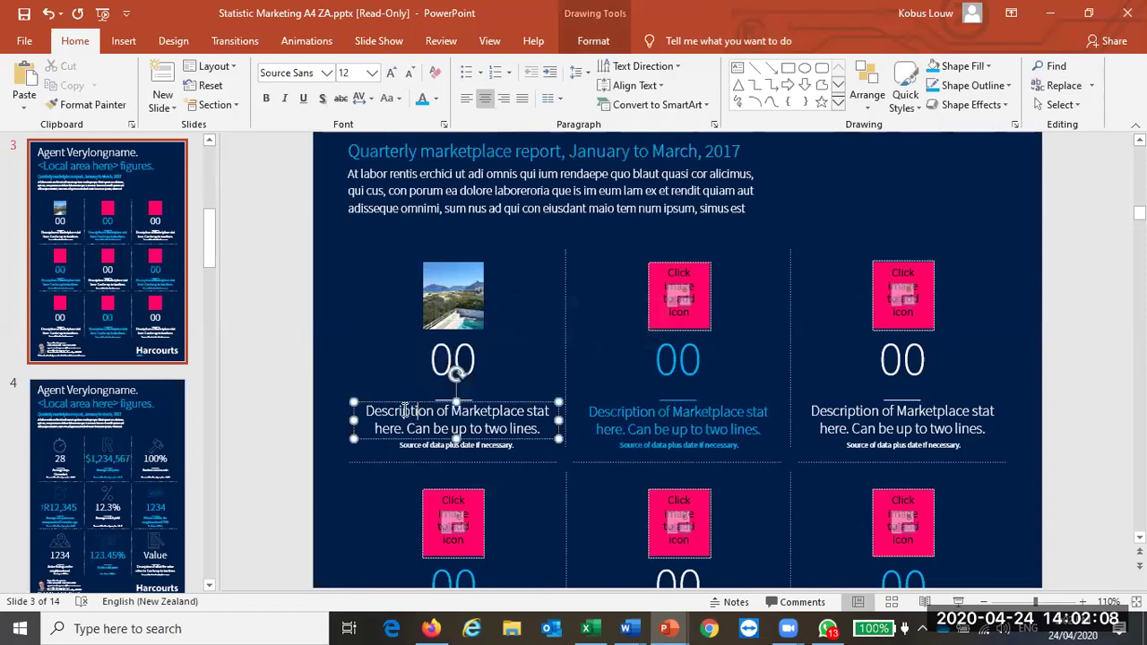
click(481, 448)
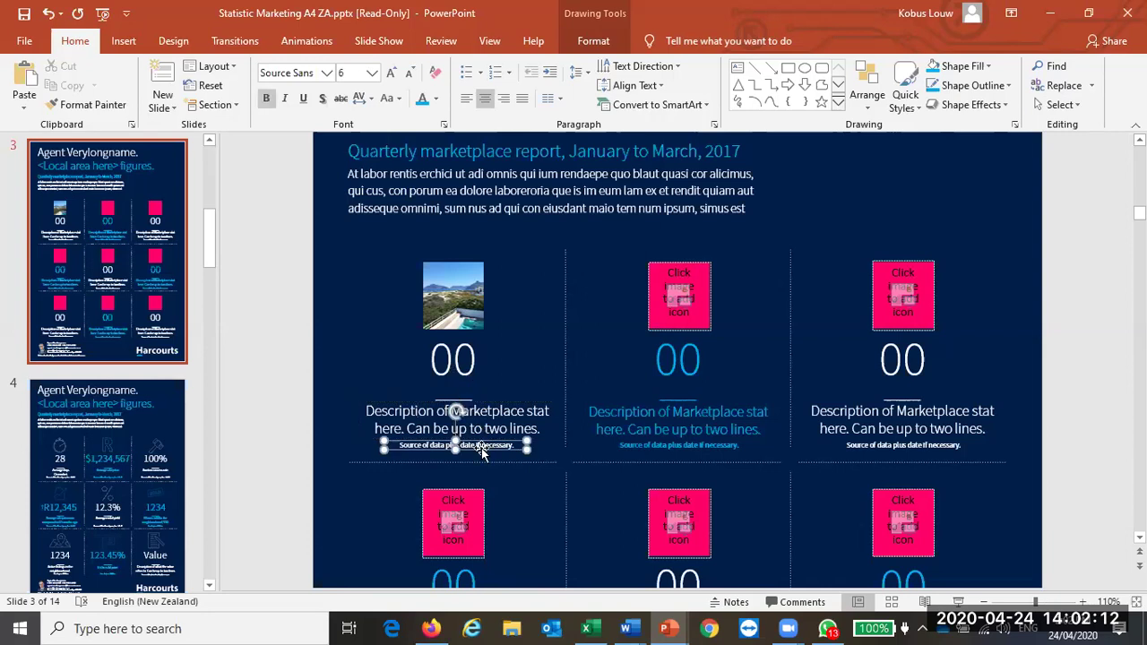
click(267, 391)
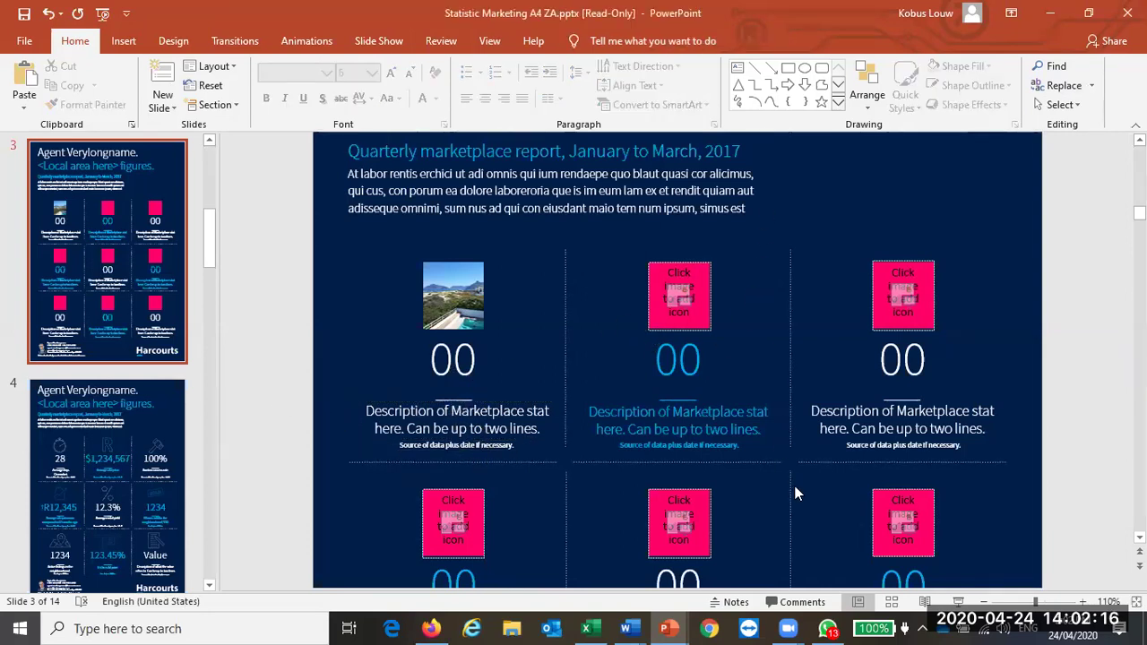
Step: Zoom out to see the whole slide, then select the bottom row of stat icons and descriptions
click(983, 601)
click(984, 601)
click(984, 601)
click(984, 601)
click(984, 601)
click(983, 601)
click(984, 601)
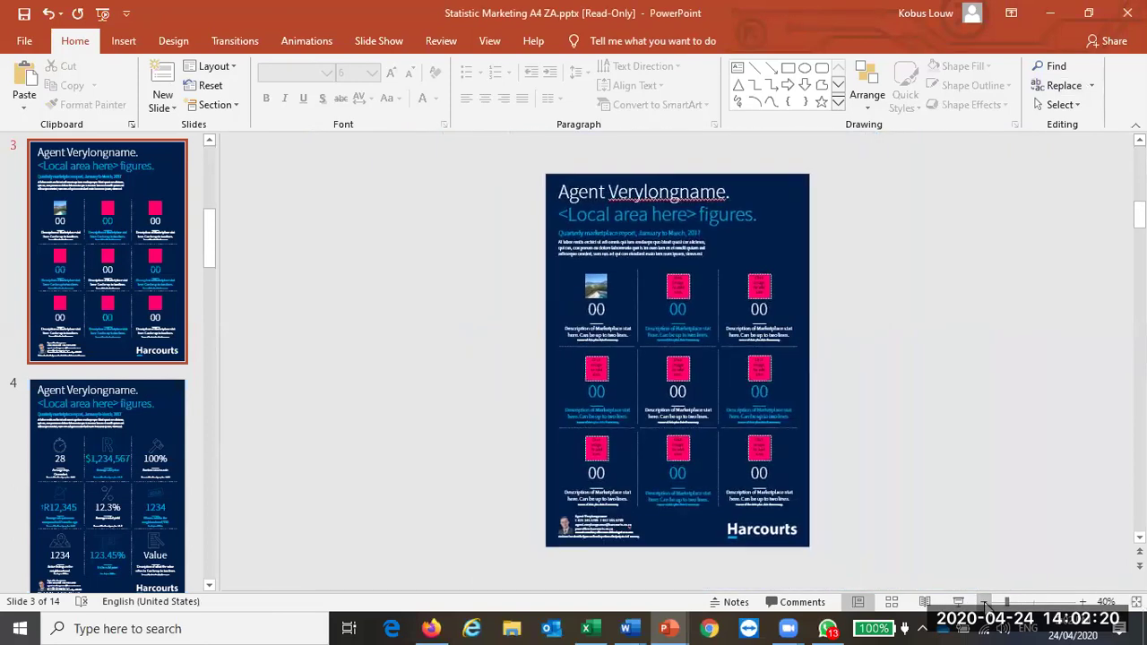
scroll(698, 443, down, 2)
scroll(699, 443, up, 2)
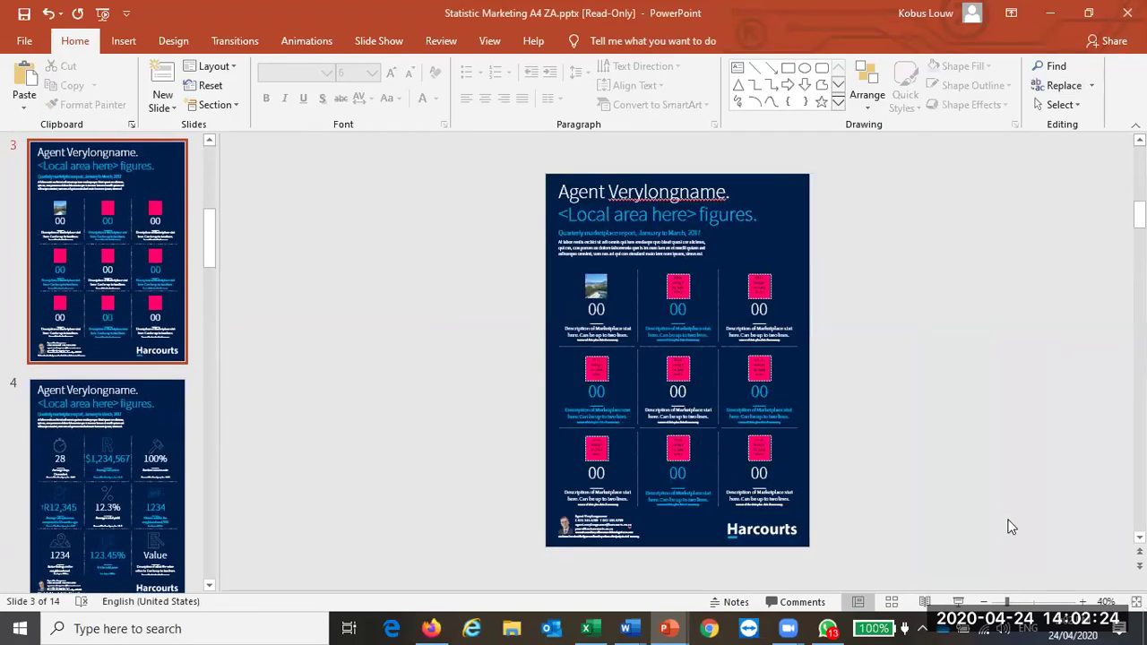
click(1082, 603)
click(1082, 603)
scroll(947, 407, down, 1)
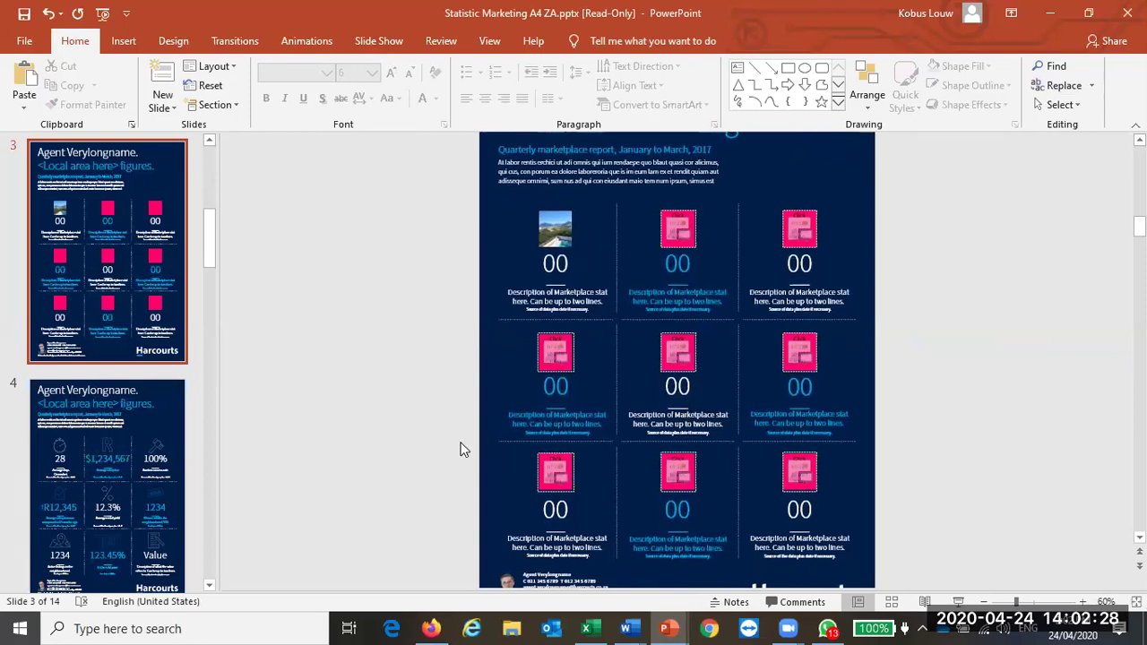
mouse_move(454, 432)
mouse_down()
mouse_move(858, 570)
mouse_move(898, 571)
mouse_up()
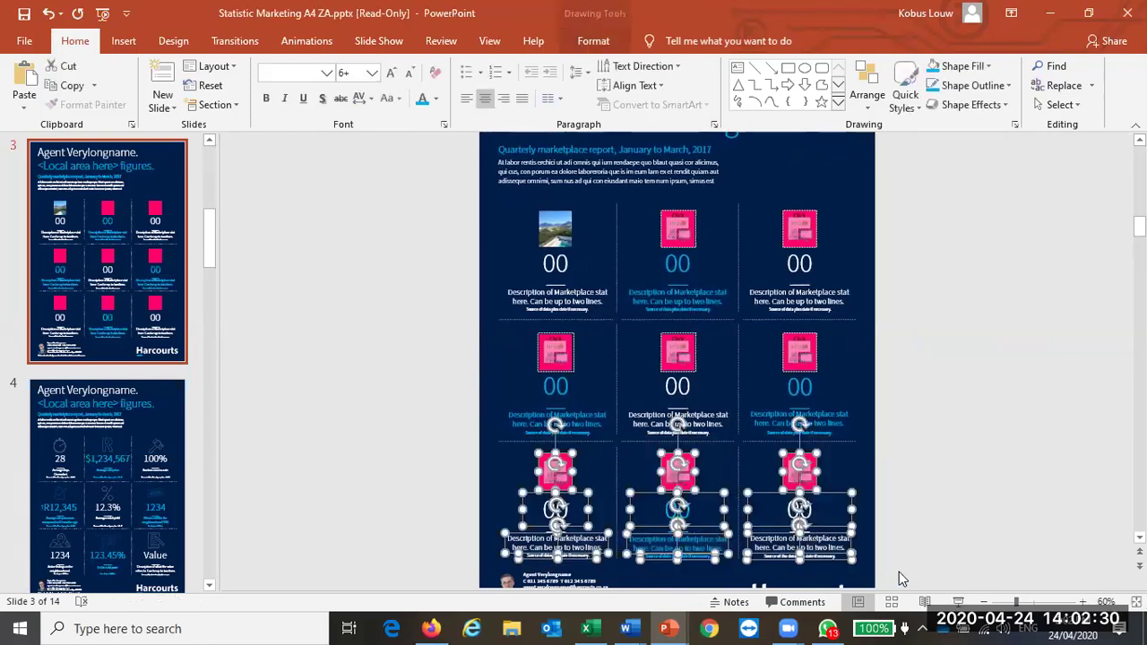
Step: Delete the bottom row of stats, then undo twice to restore it
key(Delete)
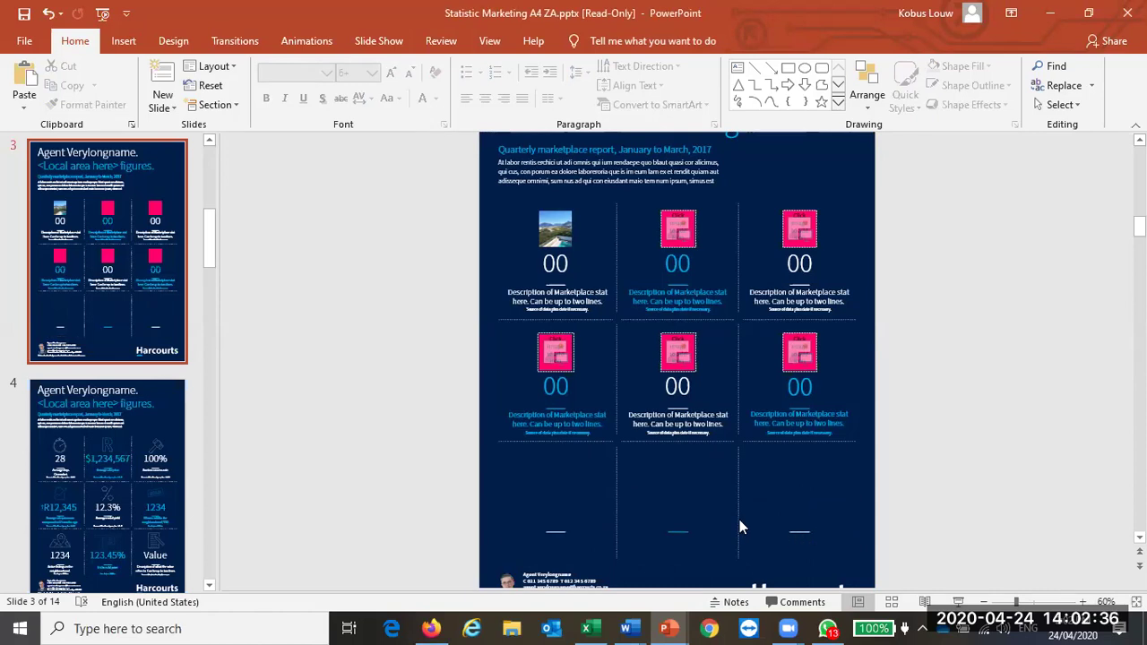
click(49, 13)
click(302, 284)
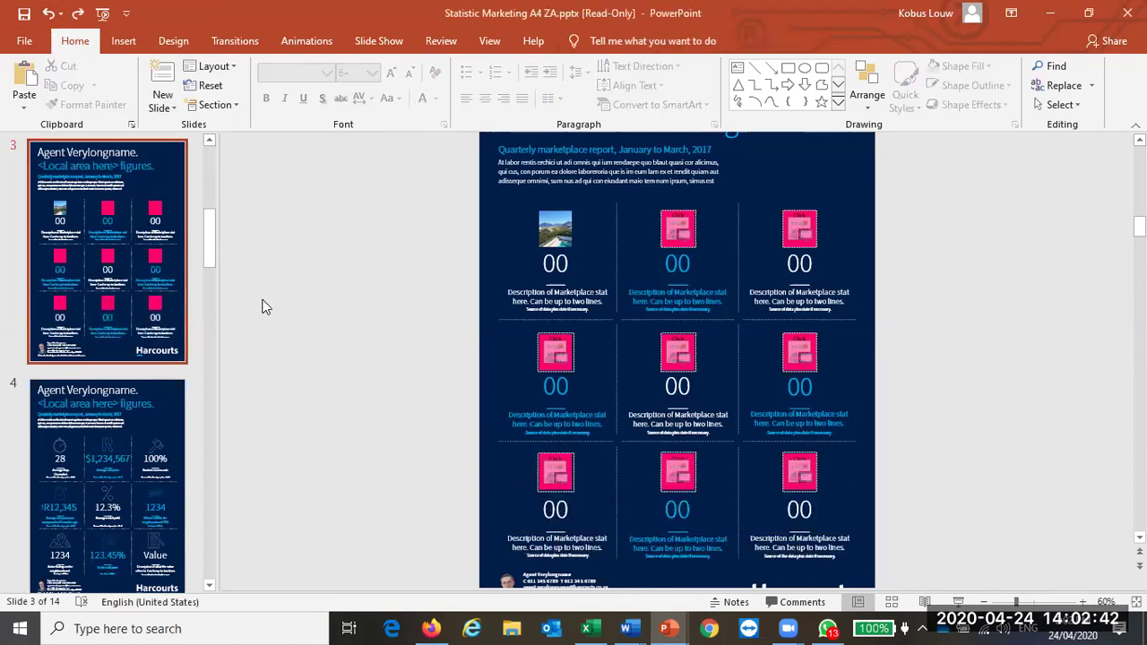
Step: Close the read-only Statistic Marketing A4 ZA presentation without saving changes
scroll(800, 315, down, 3)
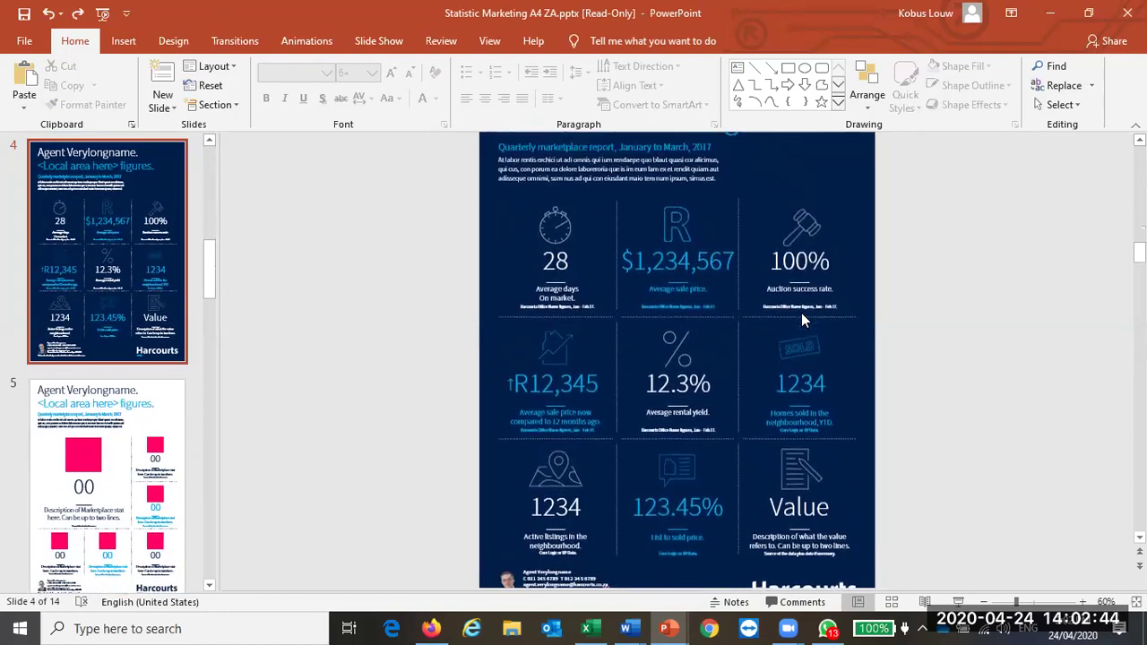
scroll(801, 313, up, 1)
key(ctrl+s)
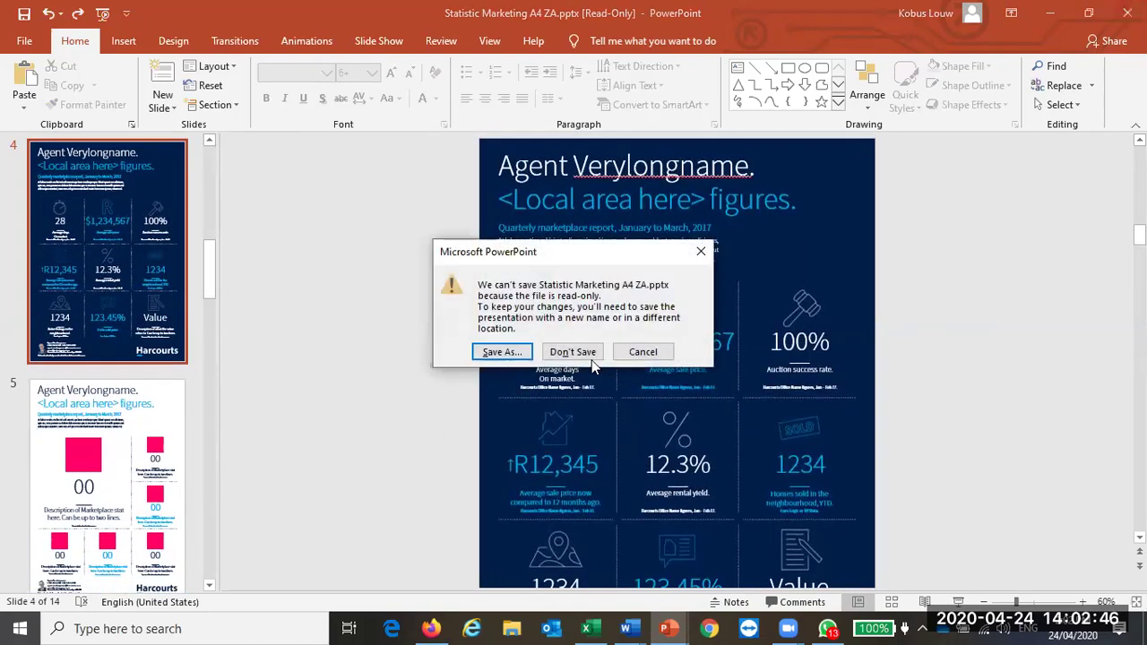
click(584, 356)
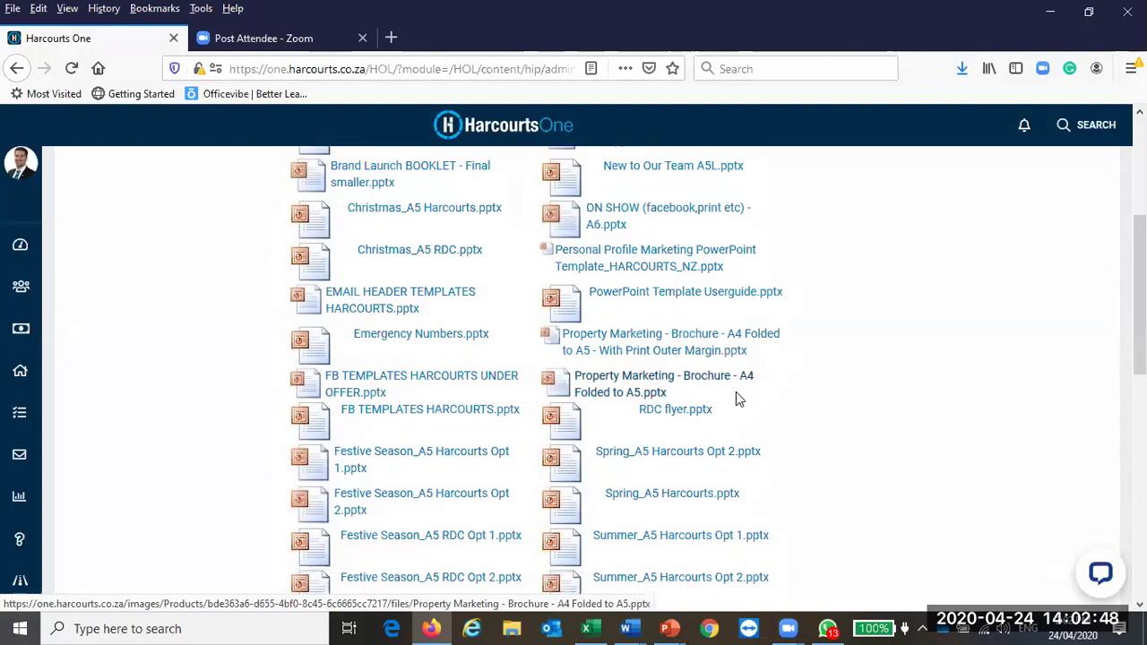
Step: Open Here We Are - DL - Powerpoint Template.pptx from the file list, confirming Firefox's Opening dialog
scroll(740, 403, down, 5)
scroll(736, 386, down, 1)
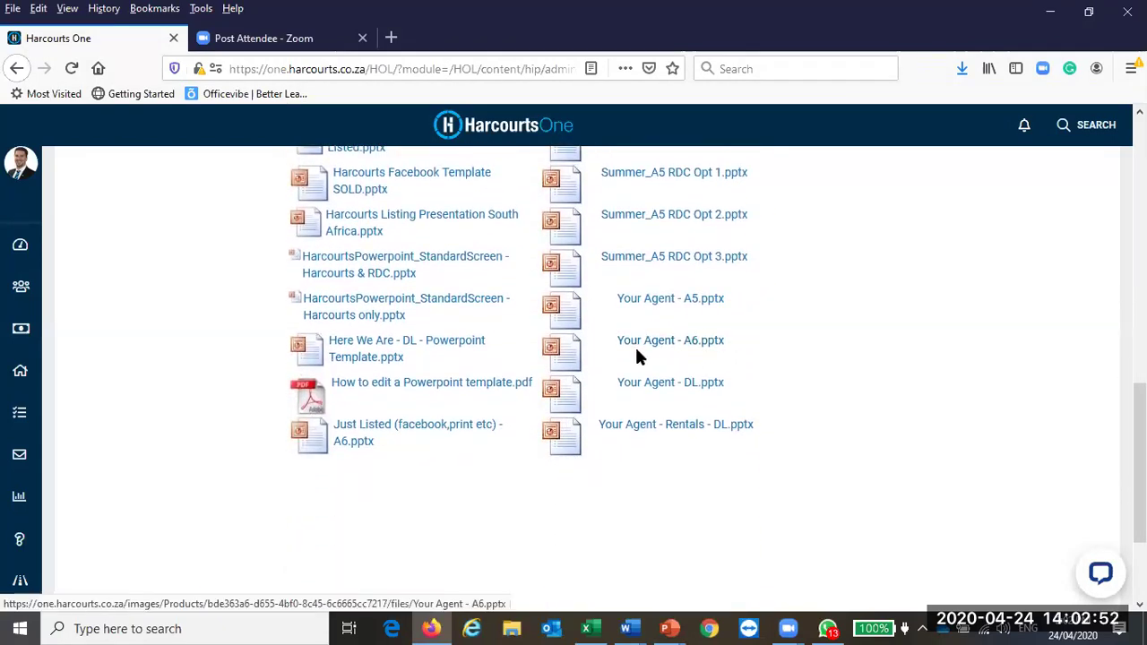
scroll(634, 355, up, 2)
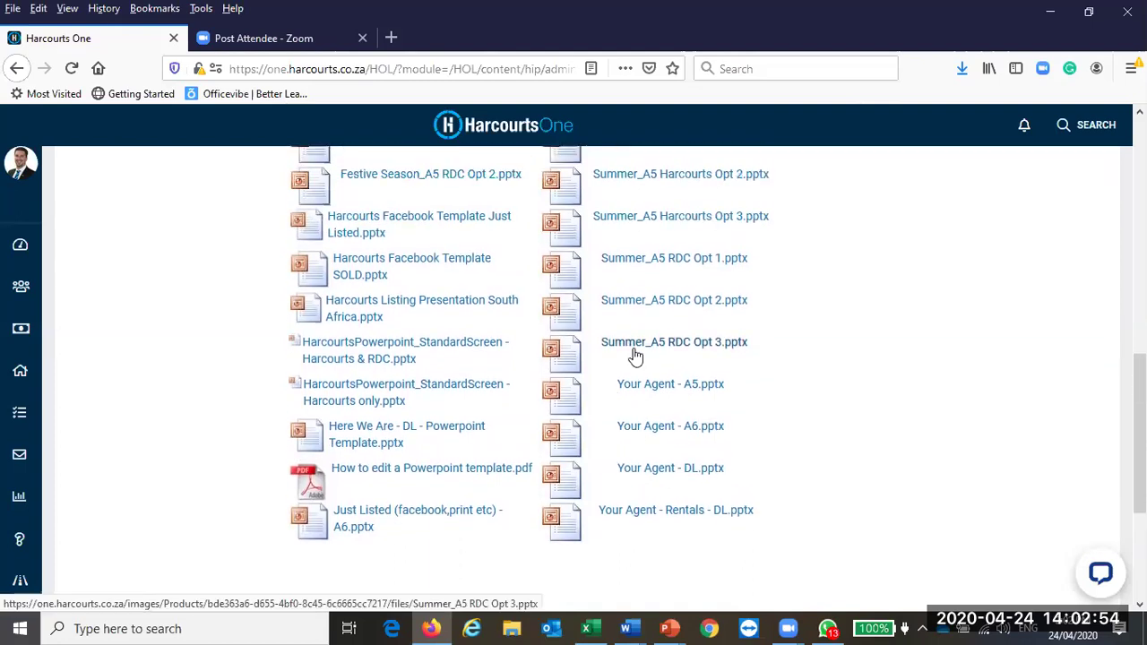
click(366, 434)
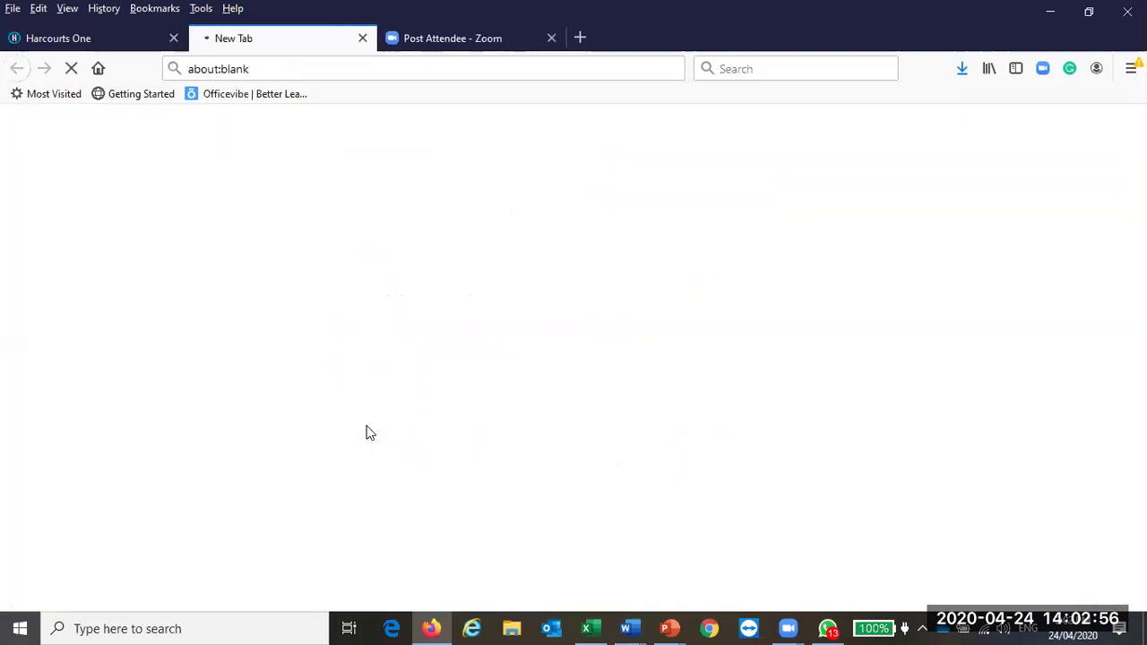
click(255, 247)
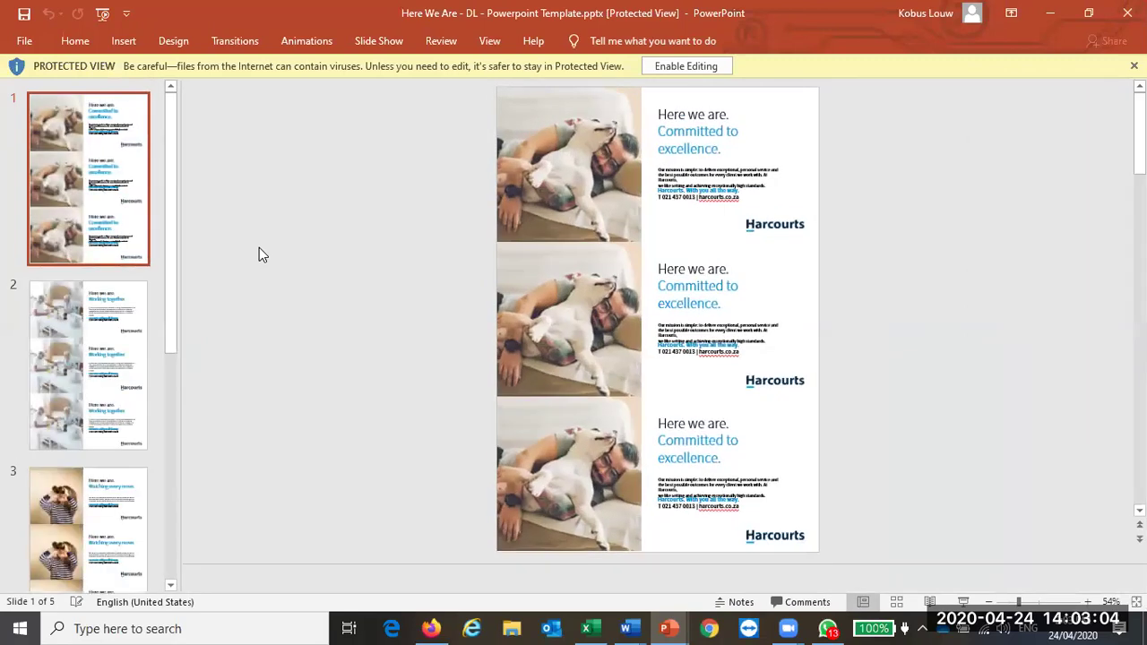
Step: Enable editing and inspect the body and contact text on the Working together slide
click(710, 69)
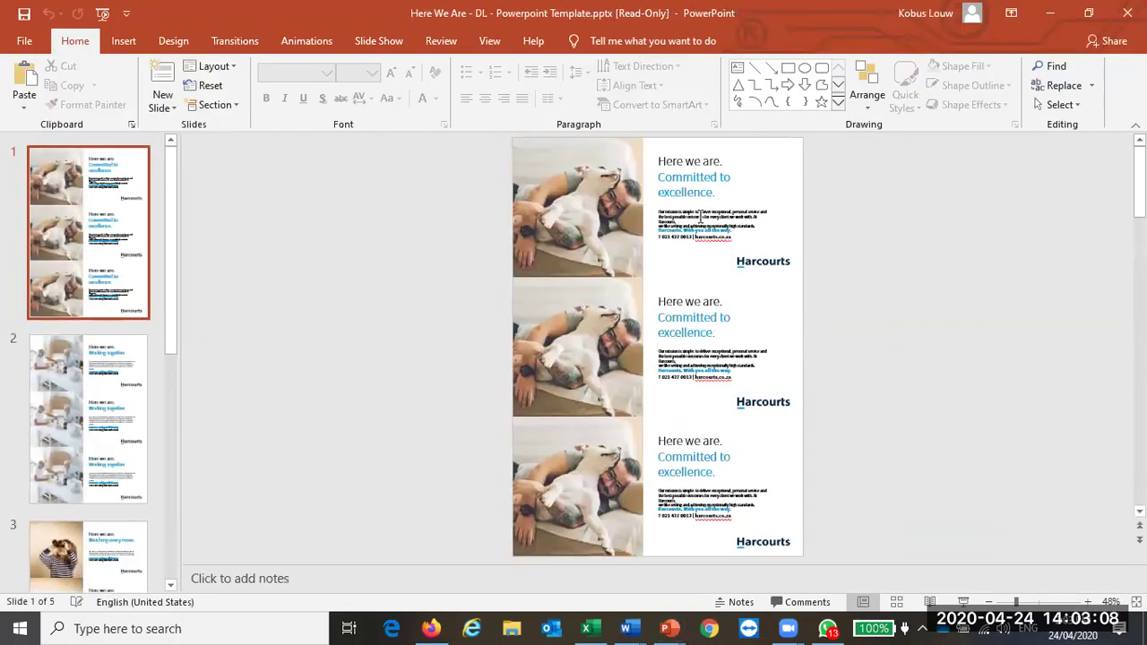
click(119, 407)
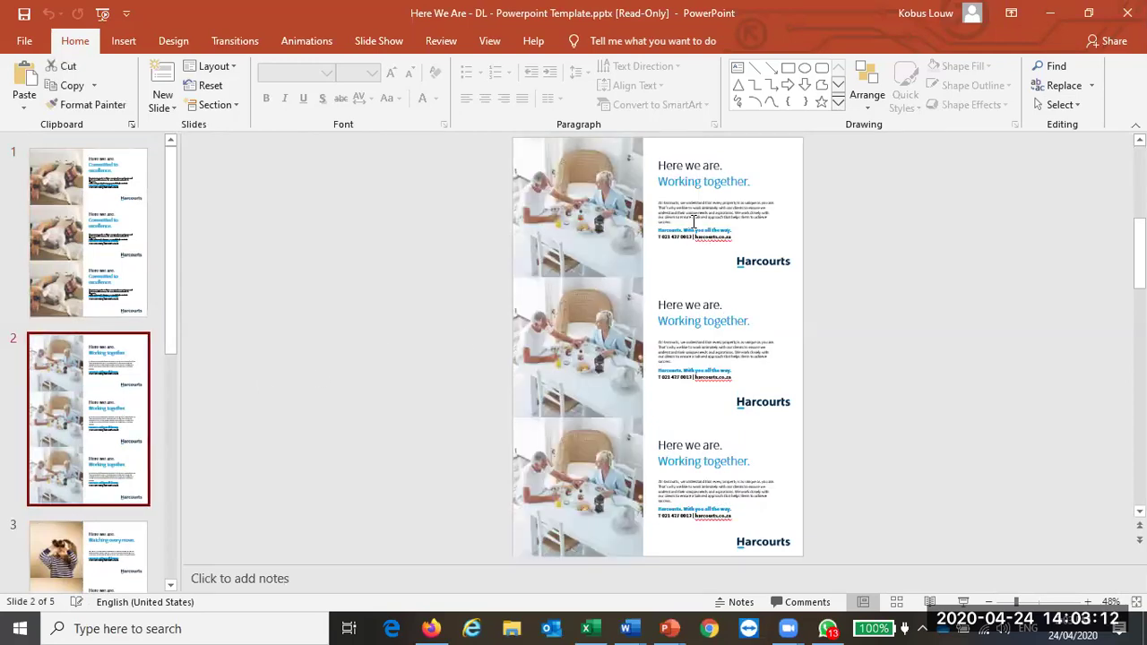
click(695, 217)
click(679, 240)
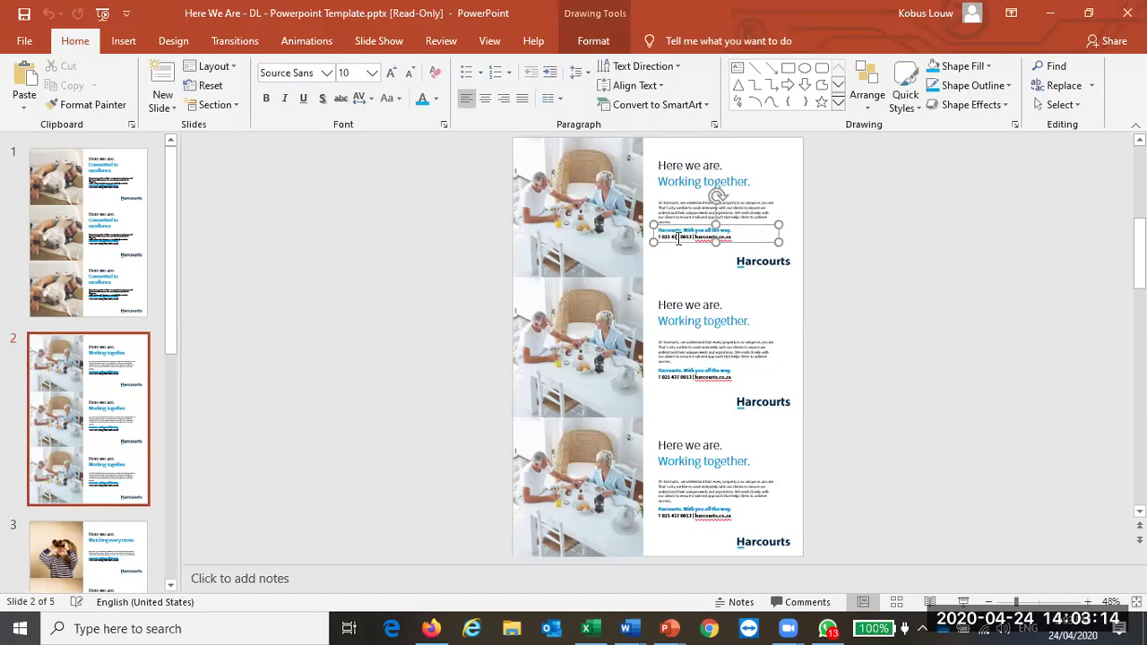
click(113, 394)
scroll(113, 393, down, 4)
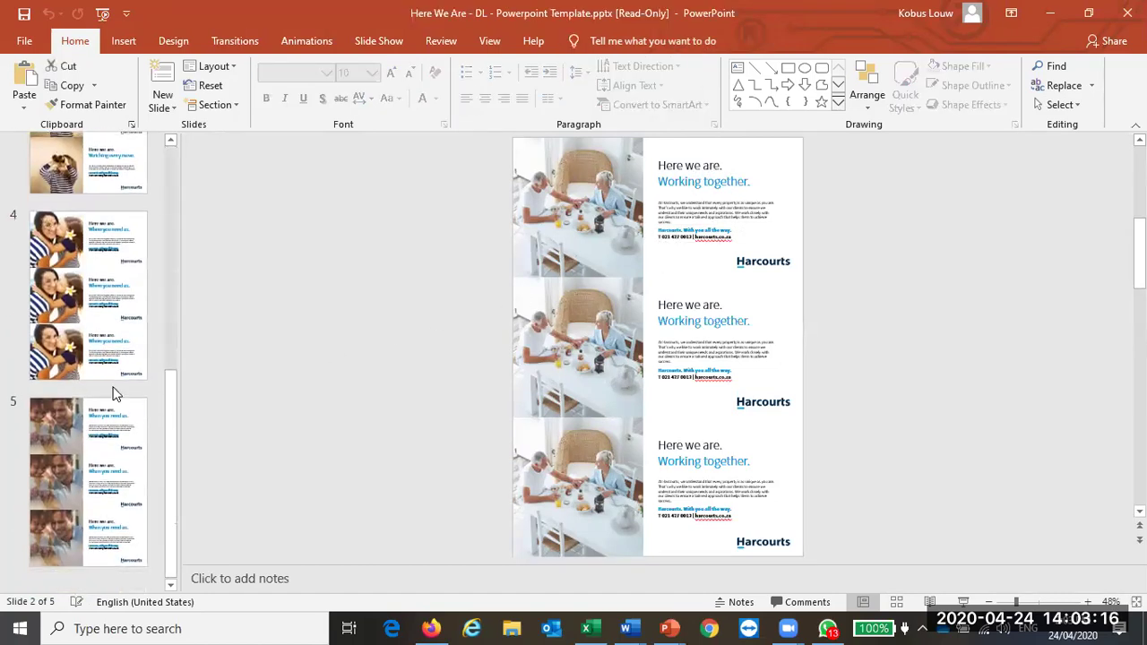
Step: View slide 3 with the binoculars photo, slide 5 and slide 1, then close the presentation
click(114, 318)
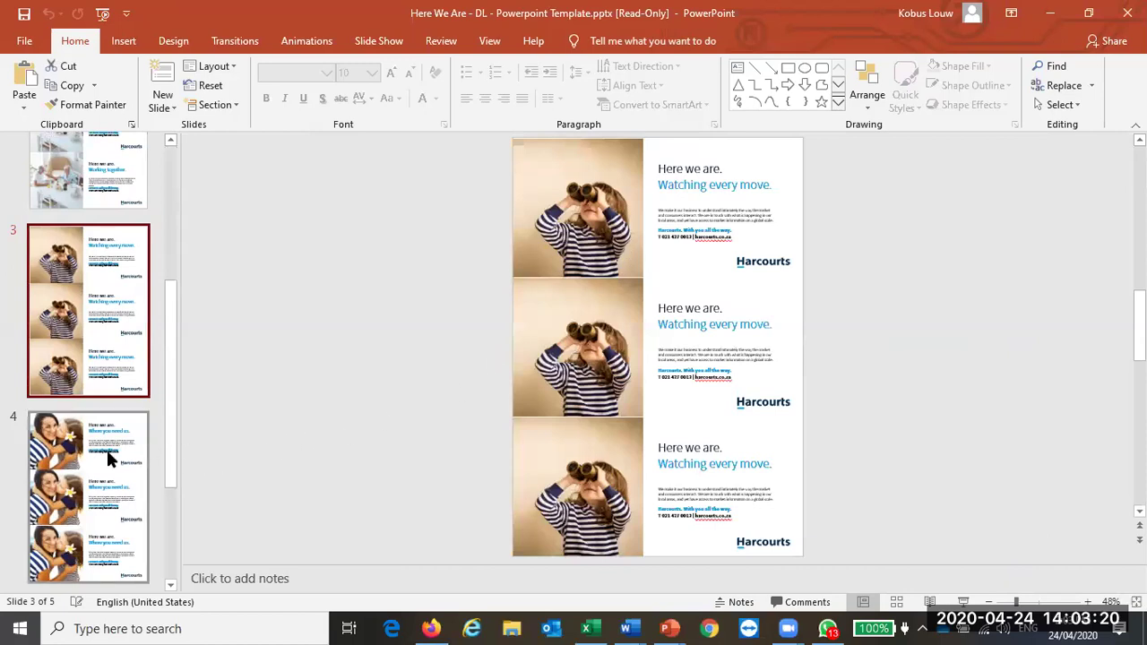
scroll(106, 447, down, 4)
click(103, 483)
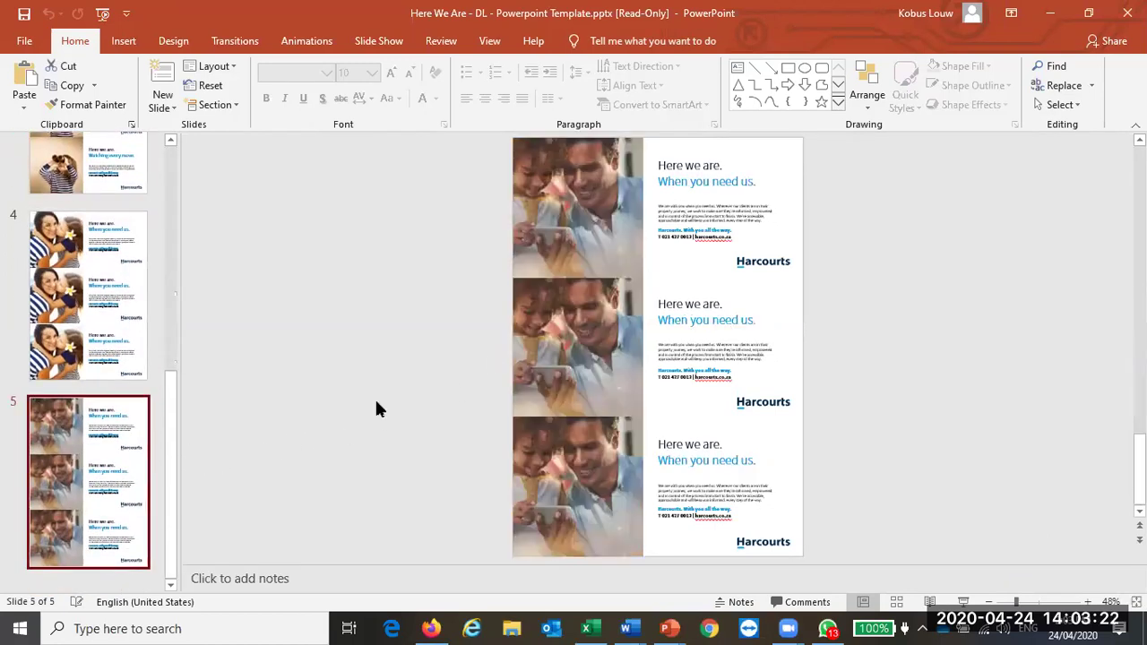
scroll(105, 443, up, 4)
click(130, 235)
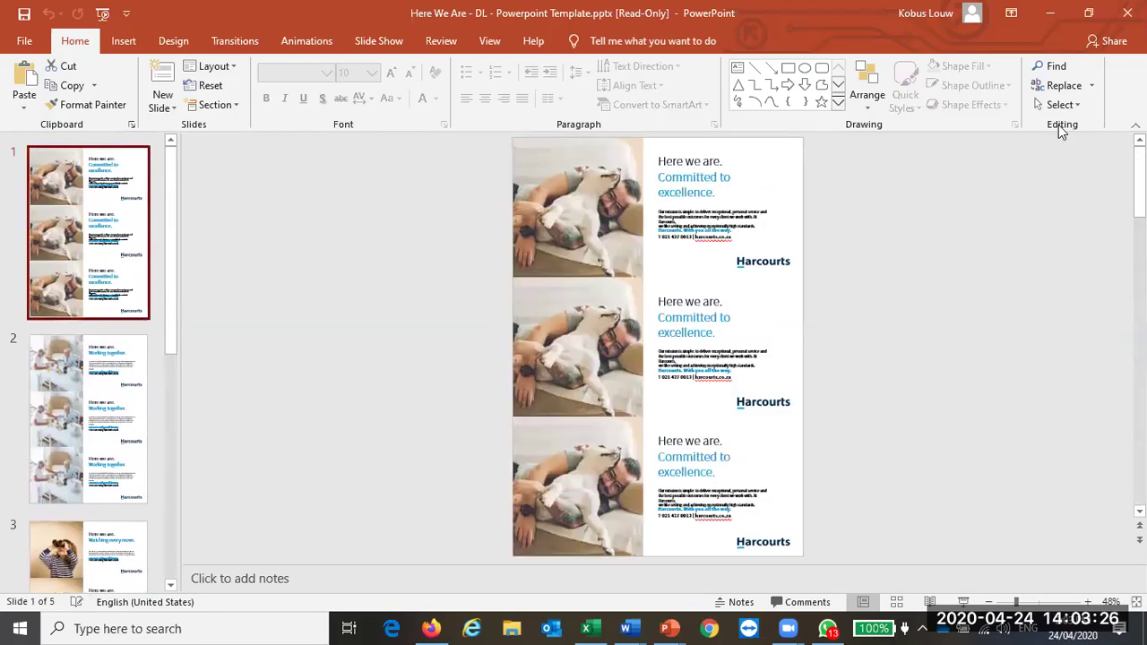
click(1126, 12)
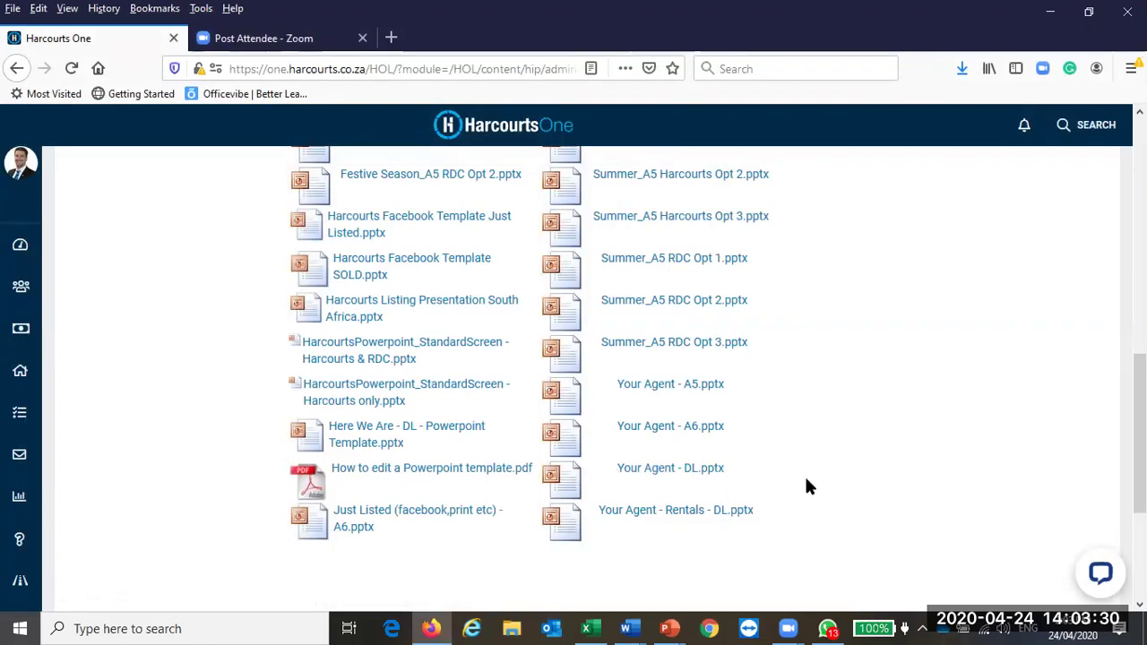
Step: Go back to the marketing products page and open the Why Us Campaign 2019 product page
scroll(805, 479, up, 10)
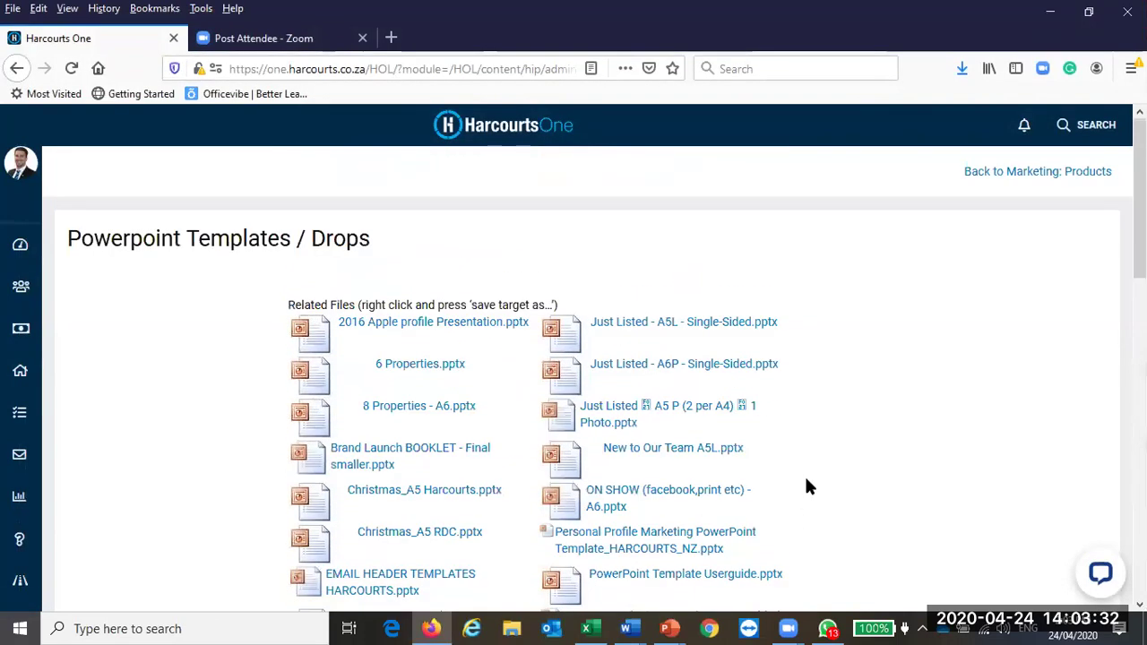
click(16, 68)
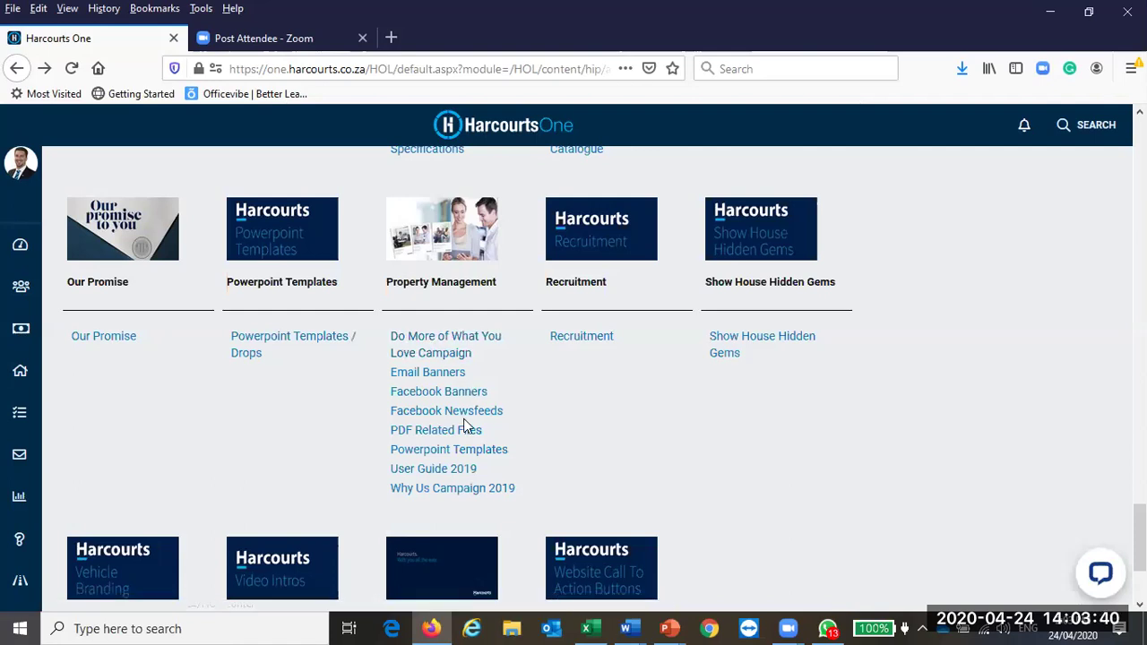
click(452, 490)
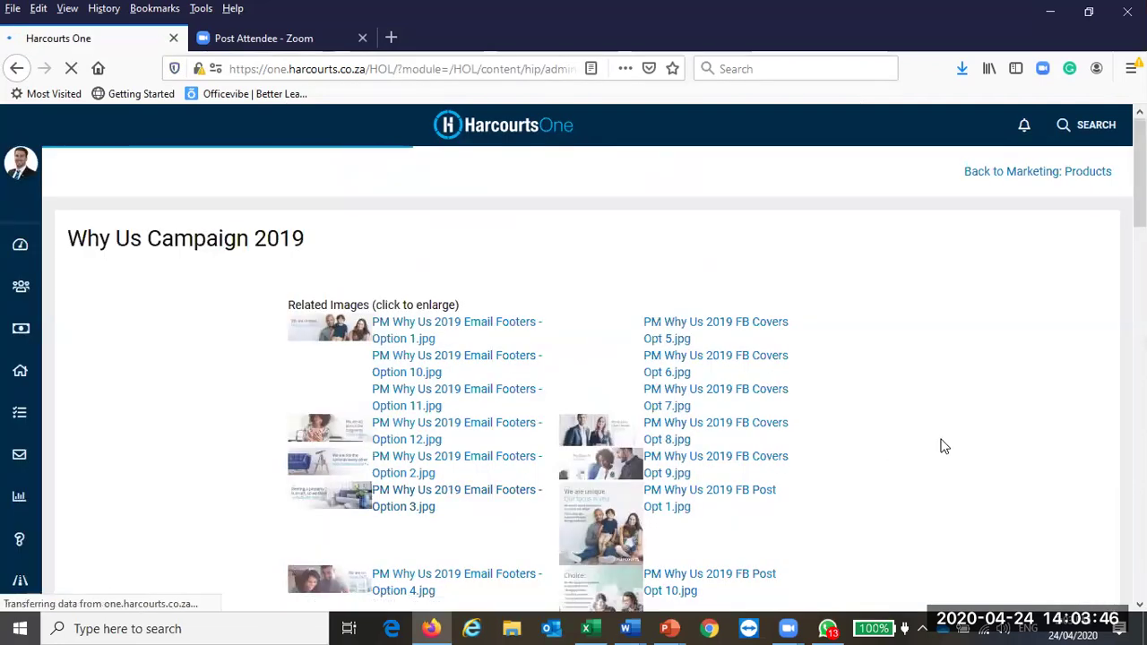
Step: Open SA PM Why Us 2019 DL.pptx from Related Files in PowerPoint and bring up its window
scroll(950, 403, down, 5)
scroll(953, 404, down, 12)
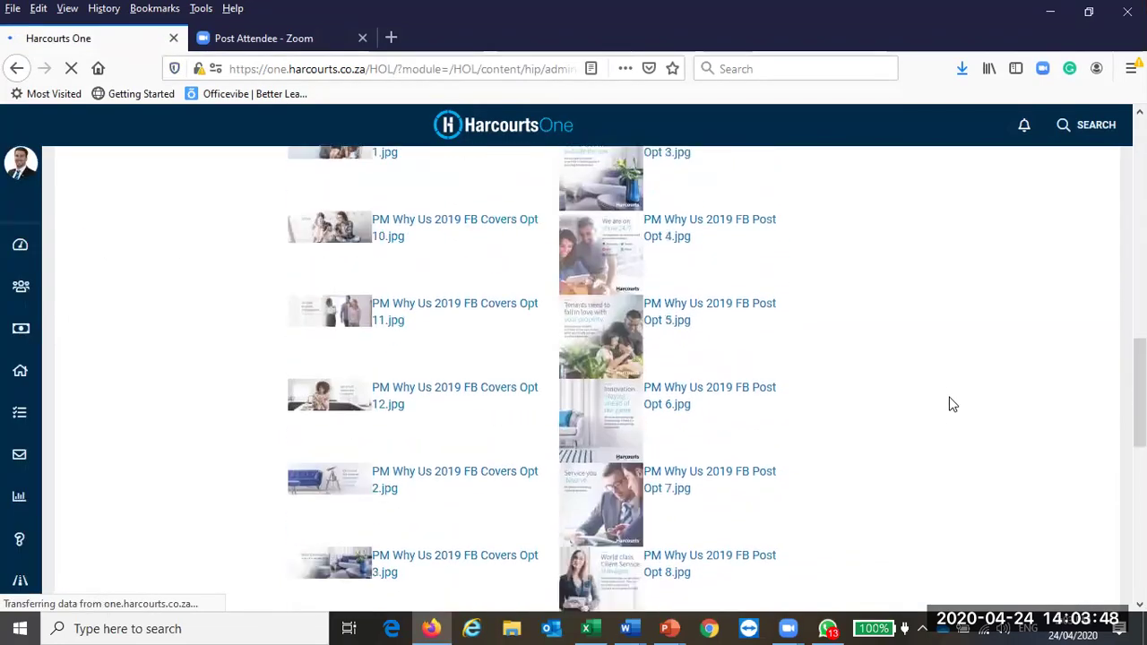
scroll(952, 404, up, 2)
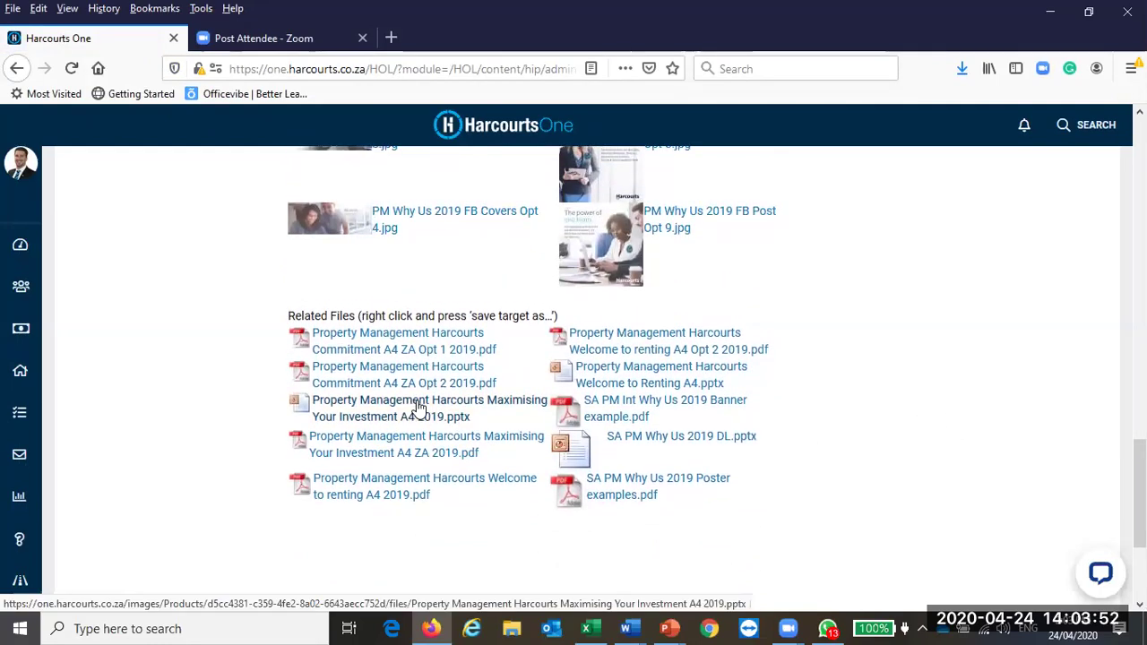
click(661, 441)
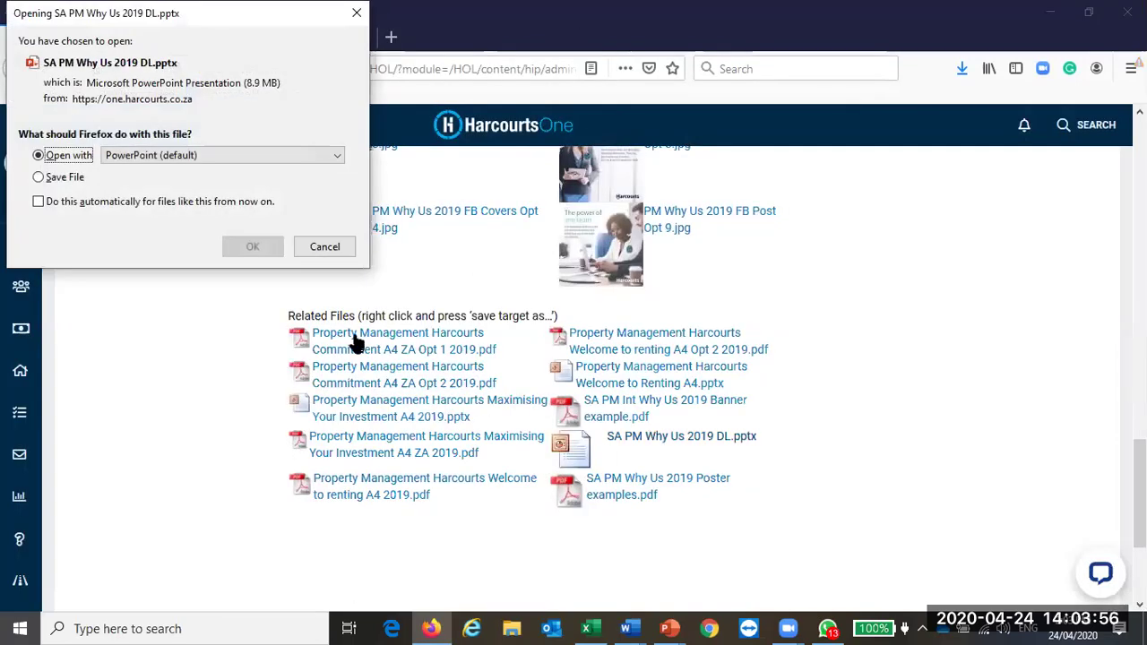
click(251, 248)
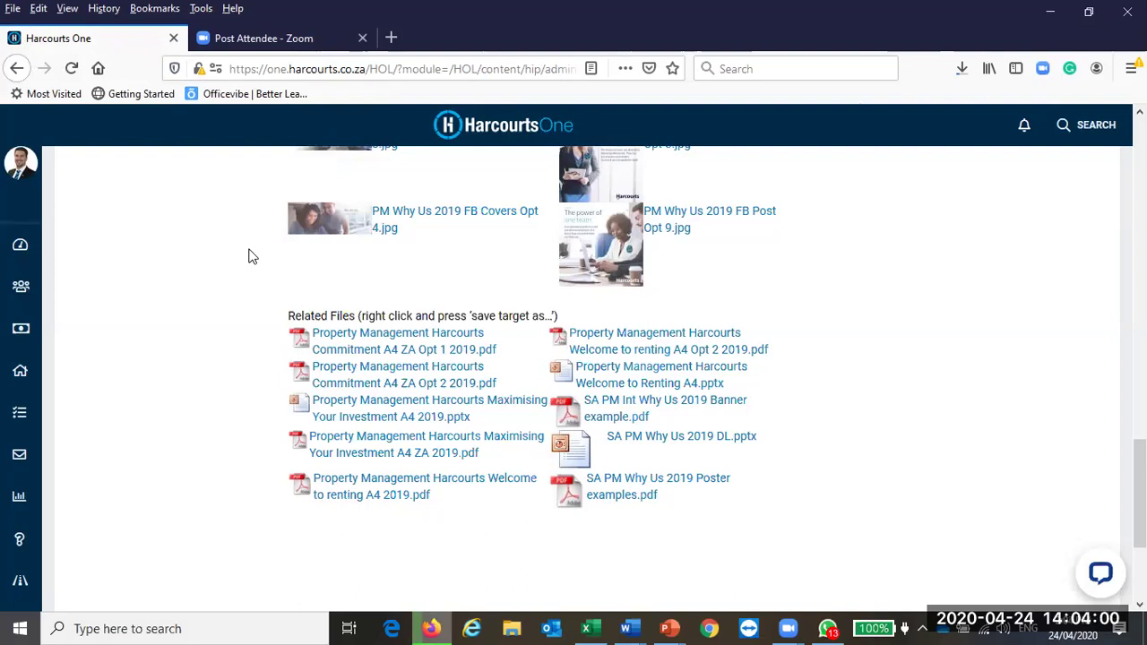
click(669, 627)
mouse_move(811, 541)
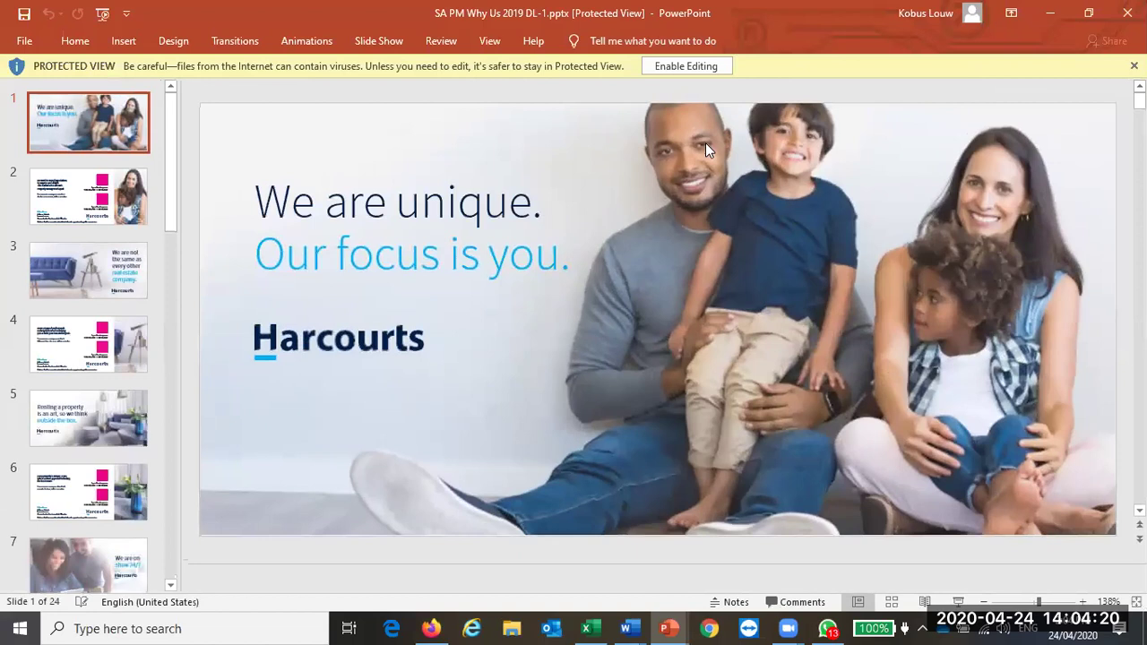
Step: Enable editing on SA PM Why Us 2019 DL-1.pptx, then select the 'We are unique' title and scroll the slide thumbnails
click(708, 65)
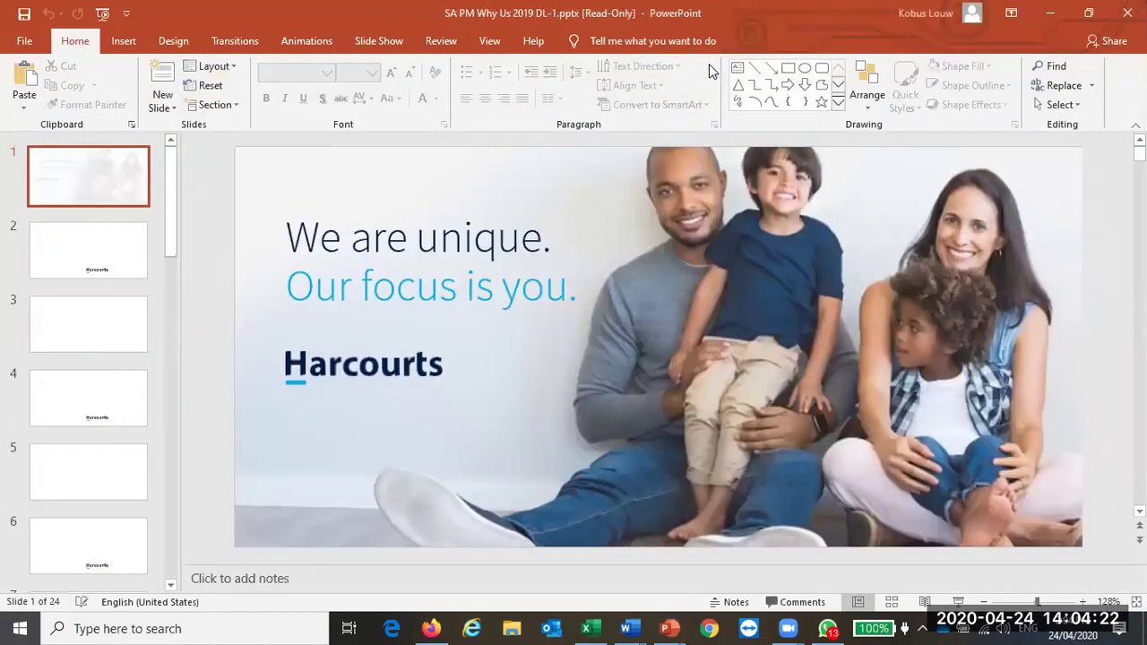
click(441, 238)
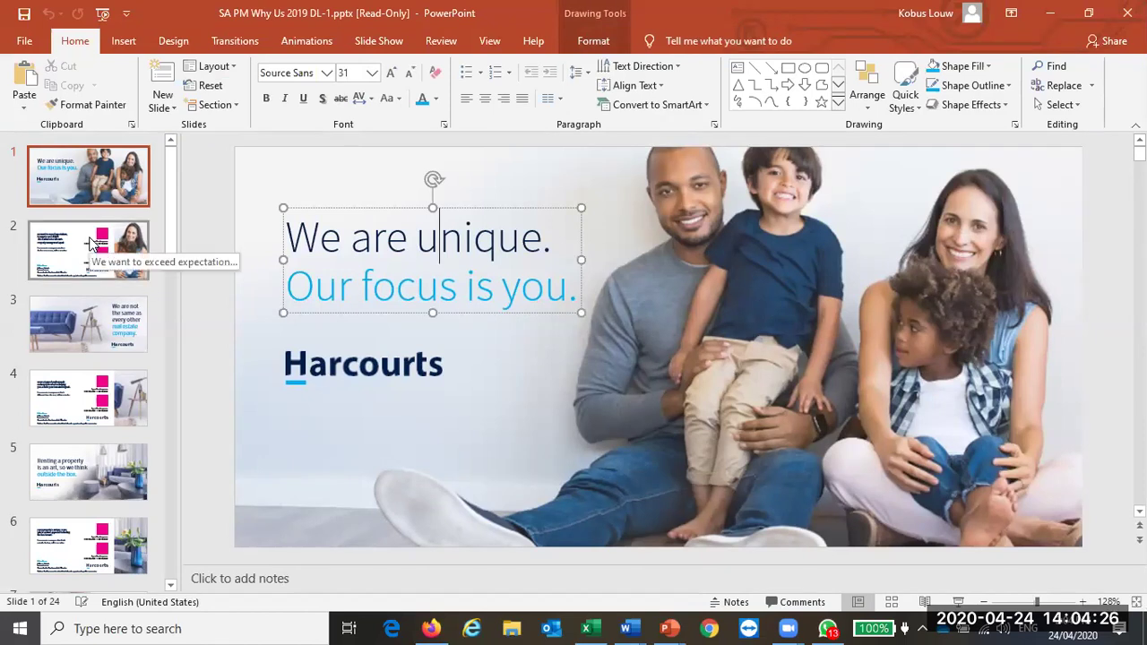
scroll(85, 268, down, 9)
scroll(109, 420, down, 9)
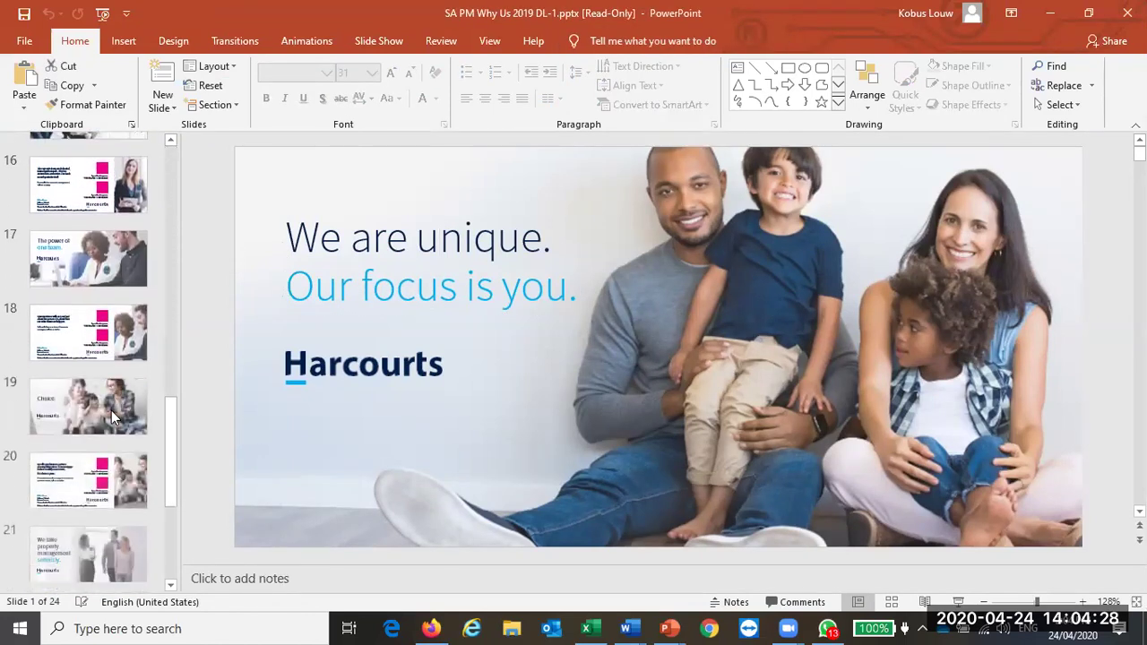